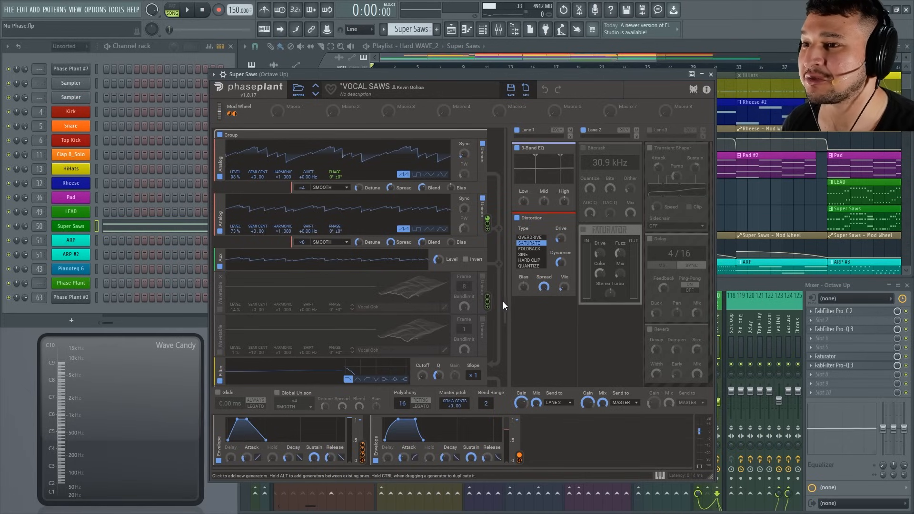
Examine the Super Saws patch down to its output modules, view the list of addable generators, and close the synth.
left_click_drag(503, 302, 508, 388)
left_click(228, 372)
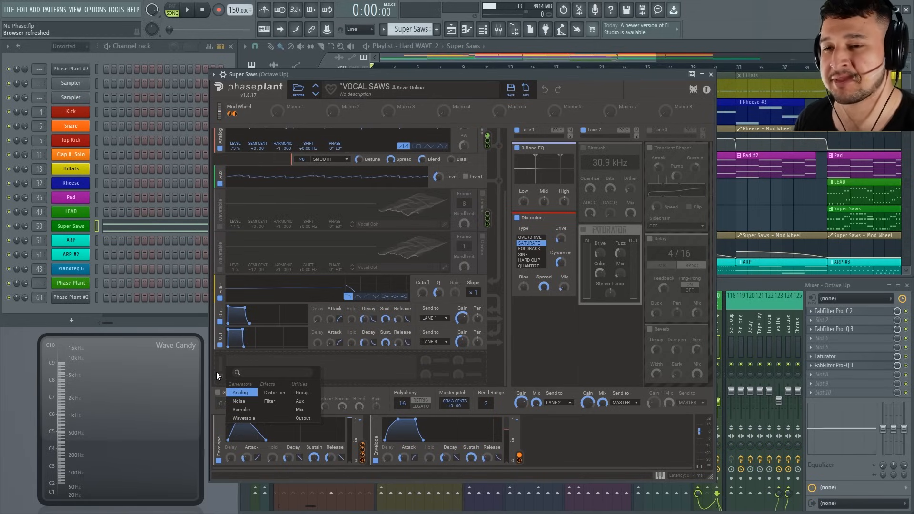
left_click(711, 74)
Select the 909 Drums mixer track and view the whole song arrangement in the playlist.
left_click_drag(557, 329, 292, 324)
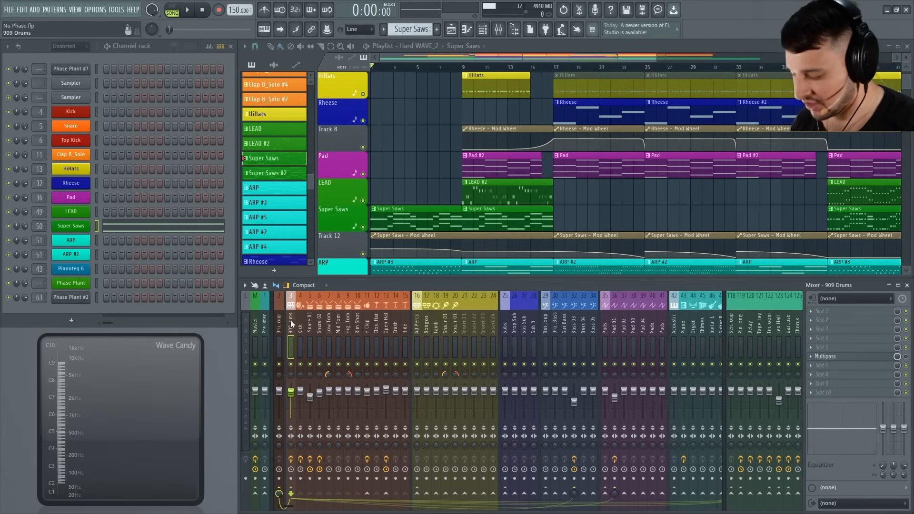
scroll(572, 224, "down", 2)
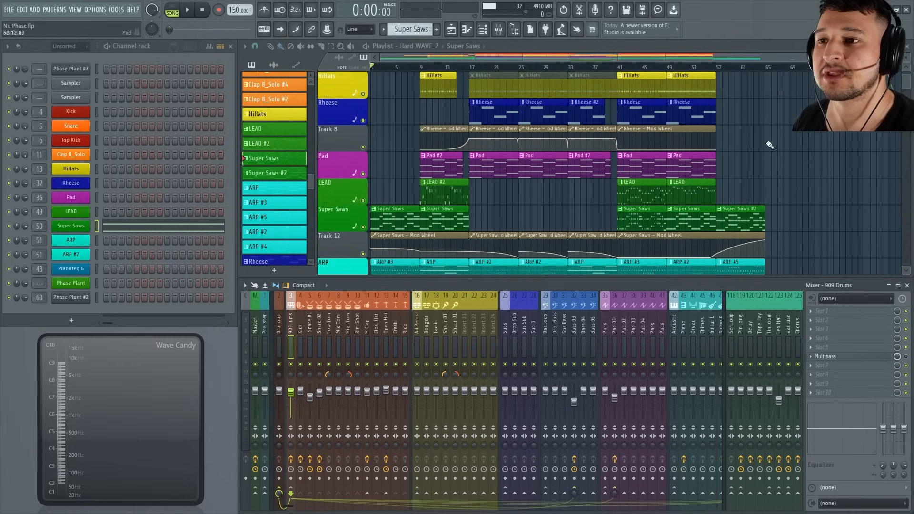
scroll(770, 145, "down", 3)
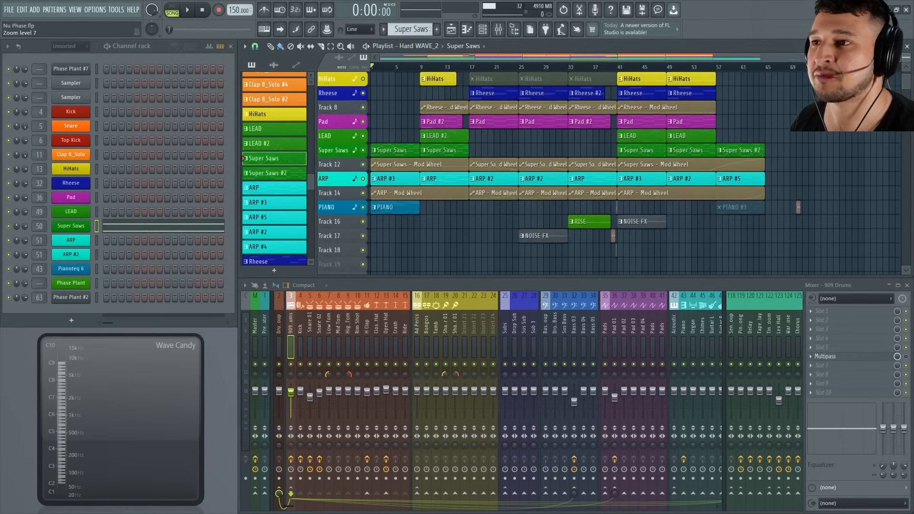
scroll(890, 82, "up", 2)
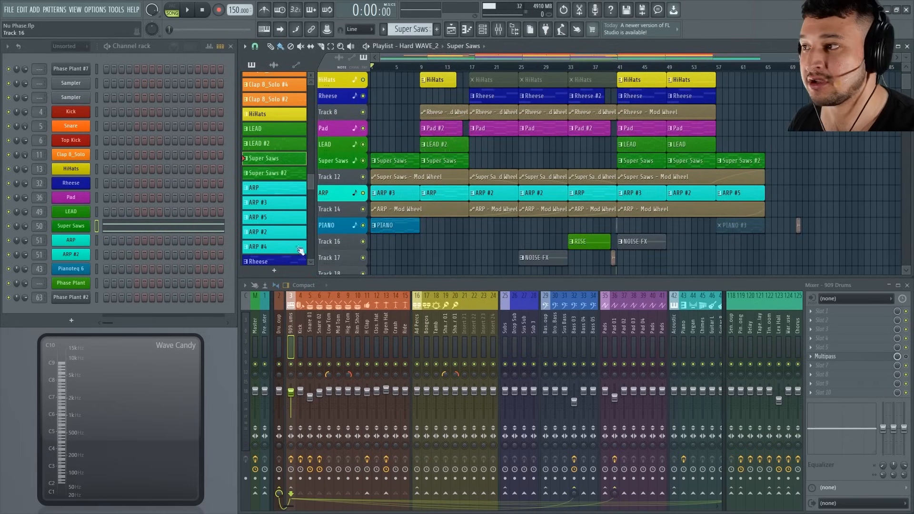
Inspect the LEAD channel's Phase Plant patch and close its window.
left_click(70, 211)
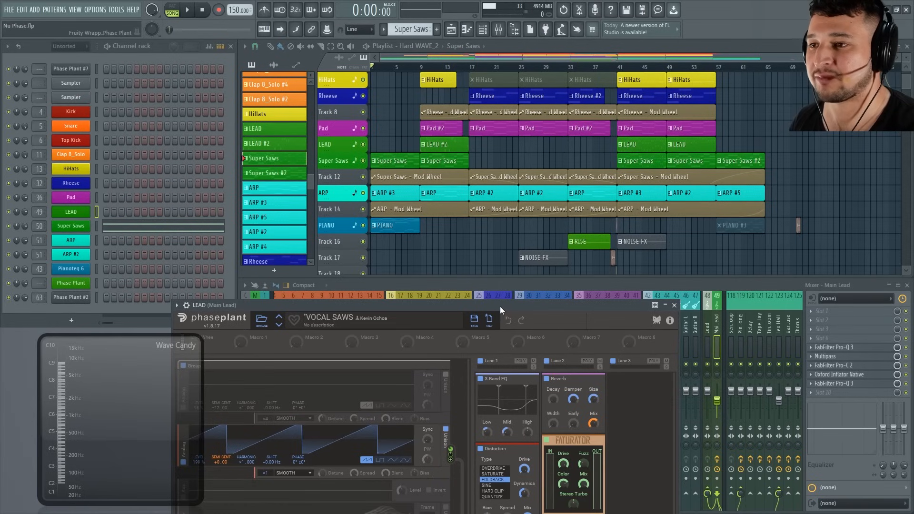
left_click_drag(500, 307, 528, 104)
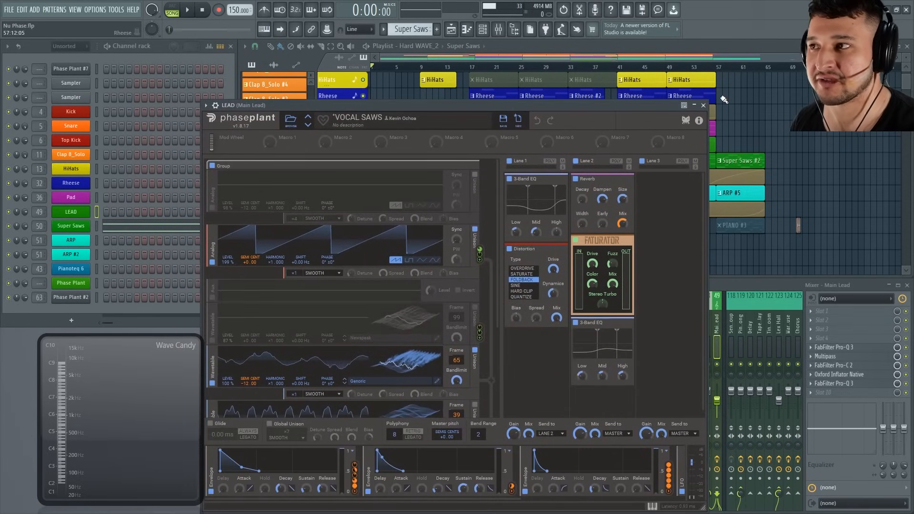
left_click(703, 105)
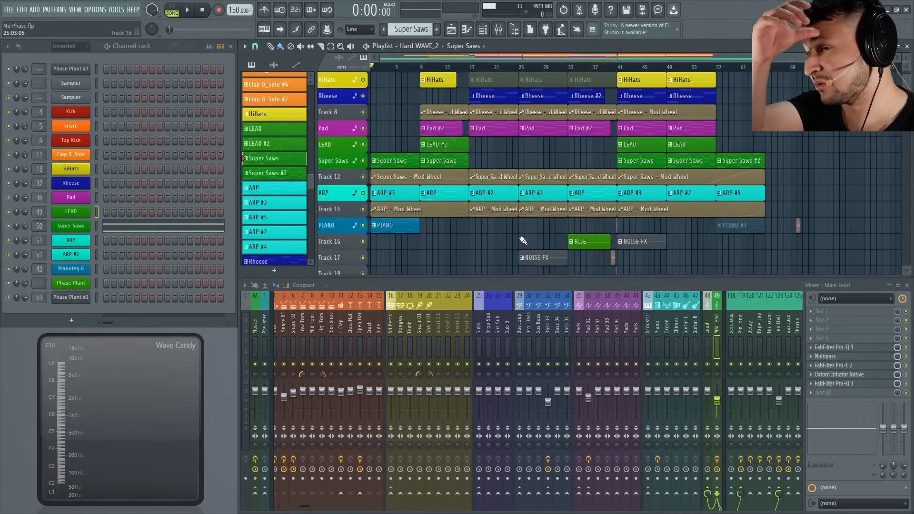
Play the song from the start while inspecting the Super Saws and ARP patches.
key("space")
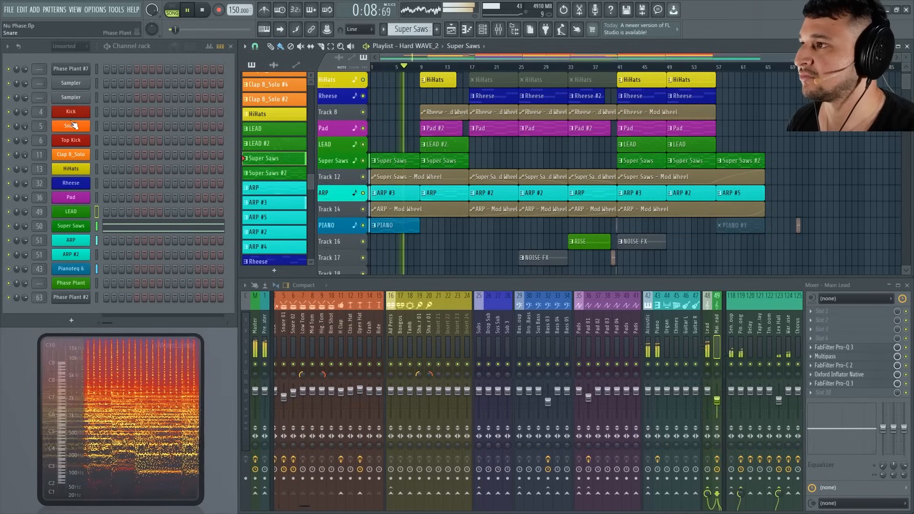
left_click(71, 226)
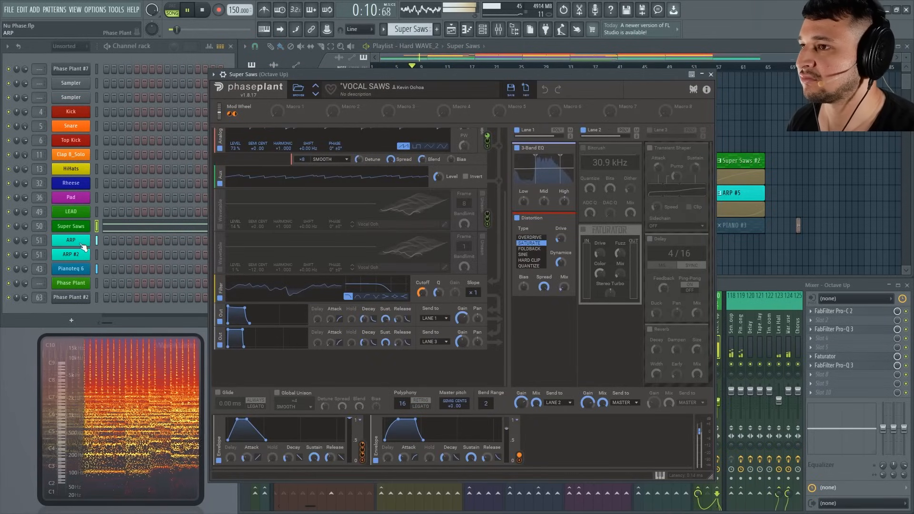
left_click(81, 245)
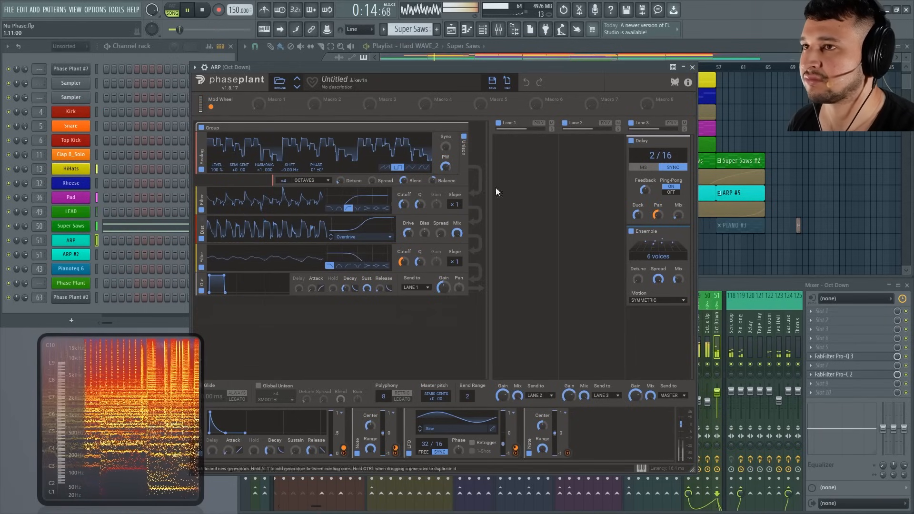
left_click(693, 67)
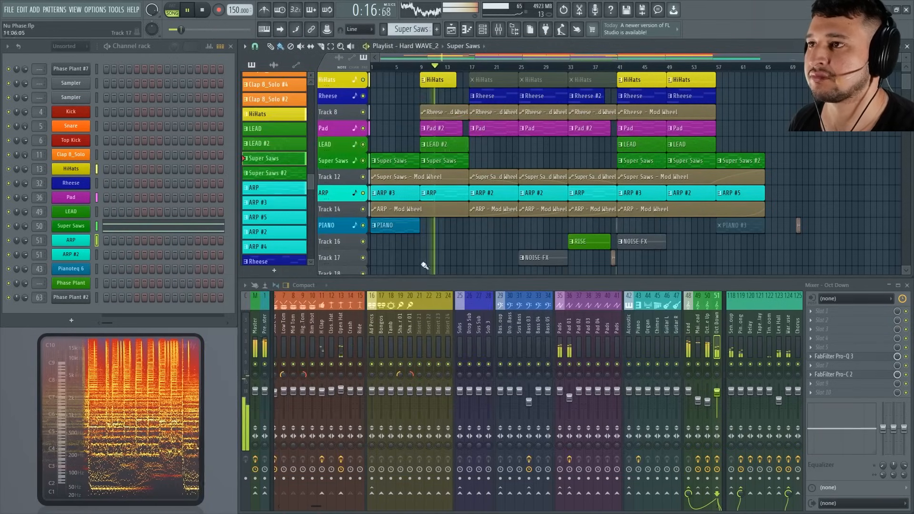
Inspect the Kick and Pad synth patches one after the other during playback, closing each window.
left_click(74, 116)
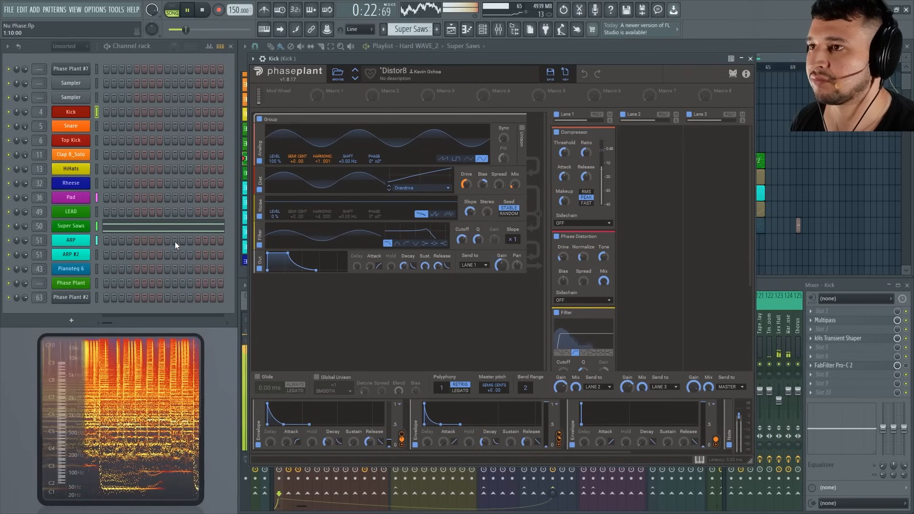
left_click(751, 58)
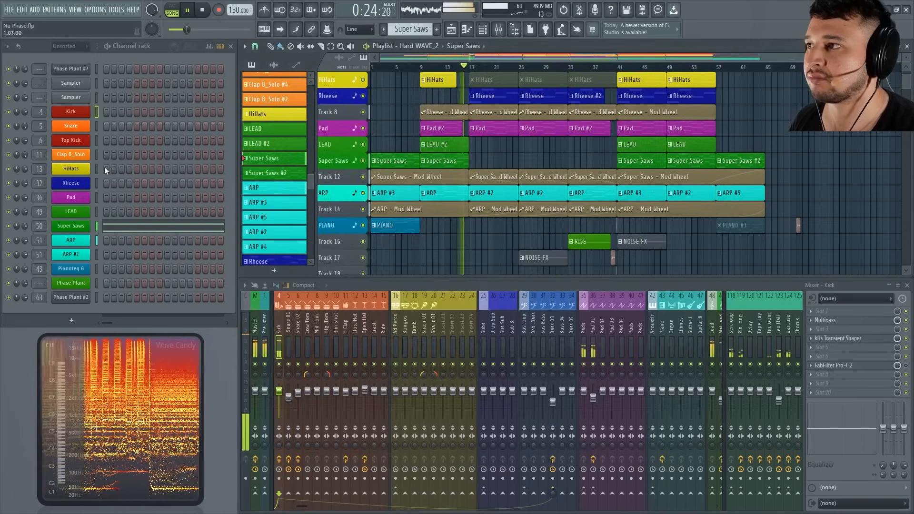
left_click(76, 198)
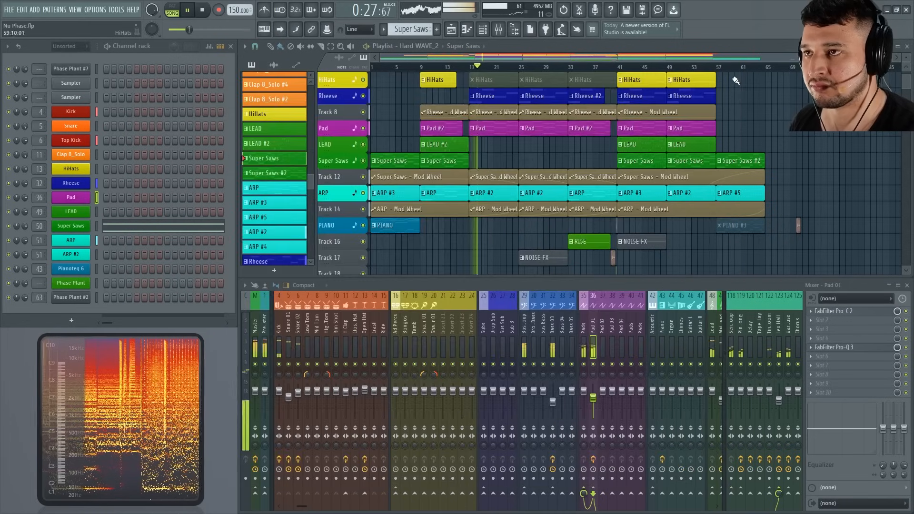
left_click(77, 198)
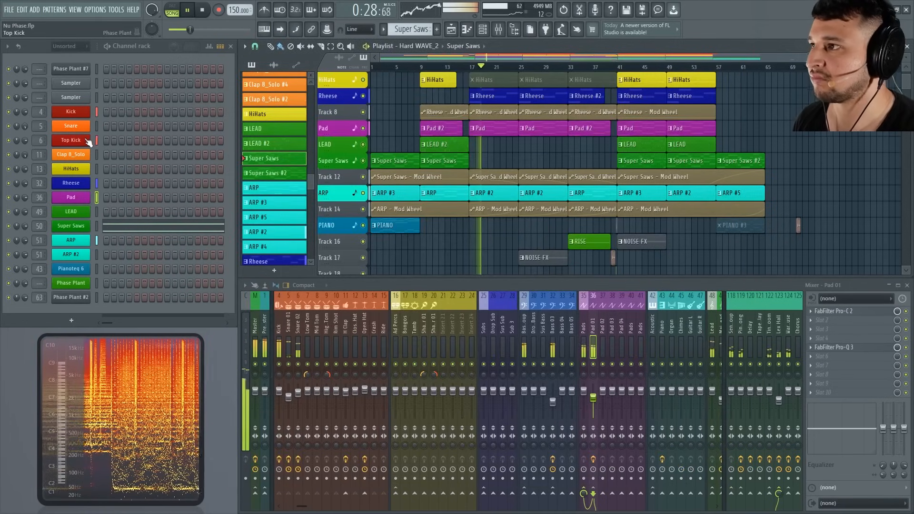
Show the Rheese bass patch in full view while the song plays, and close it.
left_click(79, 183)
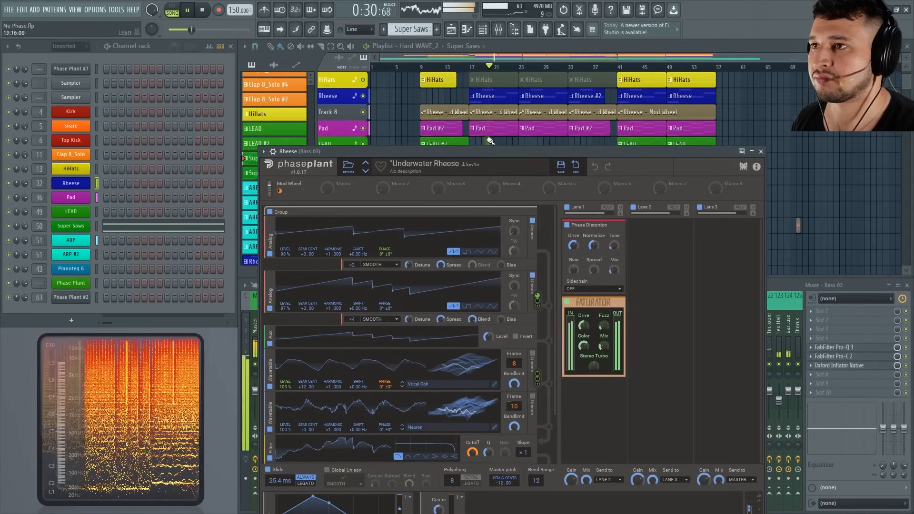
left_click_drag(473, 150, 454, 68)
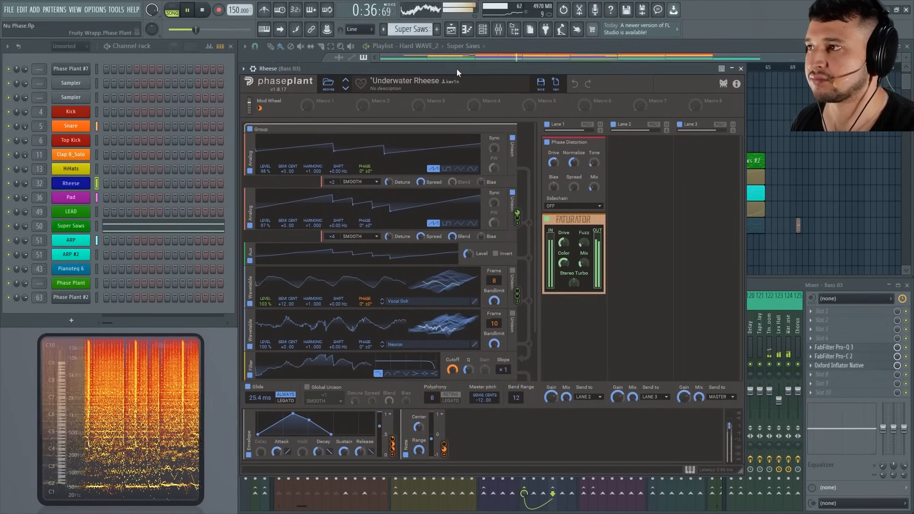
left_click_drag(456, 68, 461, 74)
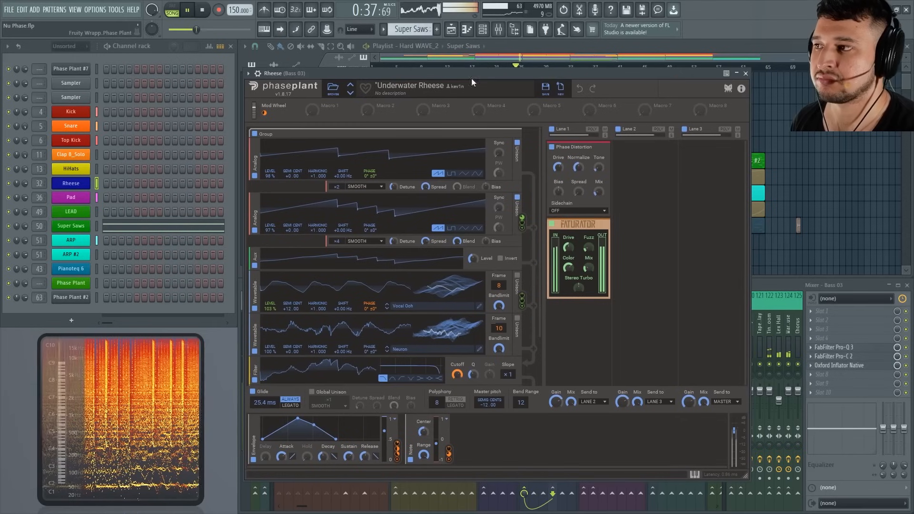
left_click(746, 74)
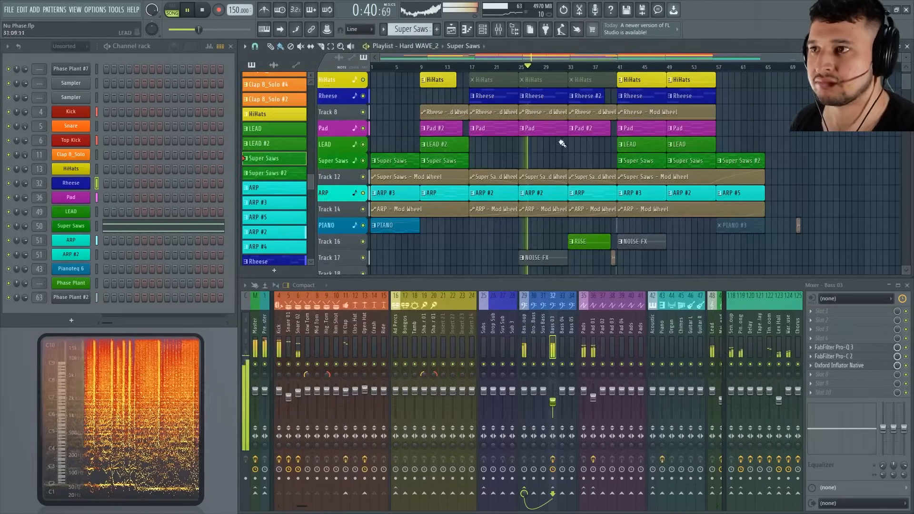
Inspect the white noise patch on Phase Plant #2 and revisit the Pad patch, closing both windows.
left_click(82, 296)
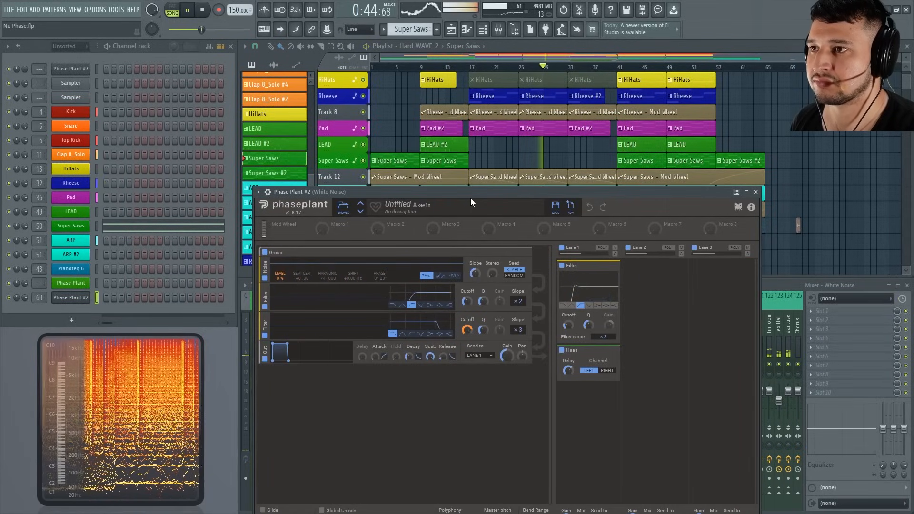
left_click_drag(470, 198, 441, 82)
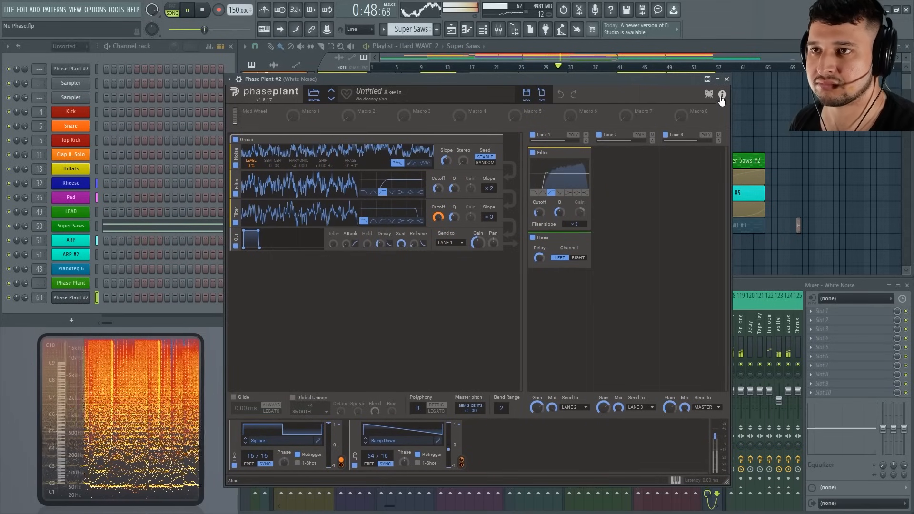
left_click(726, 78)
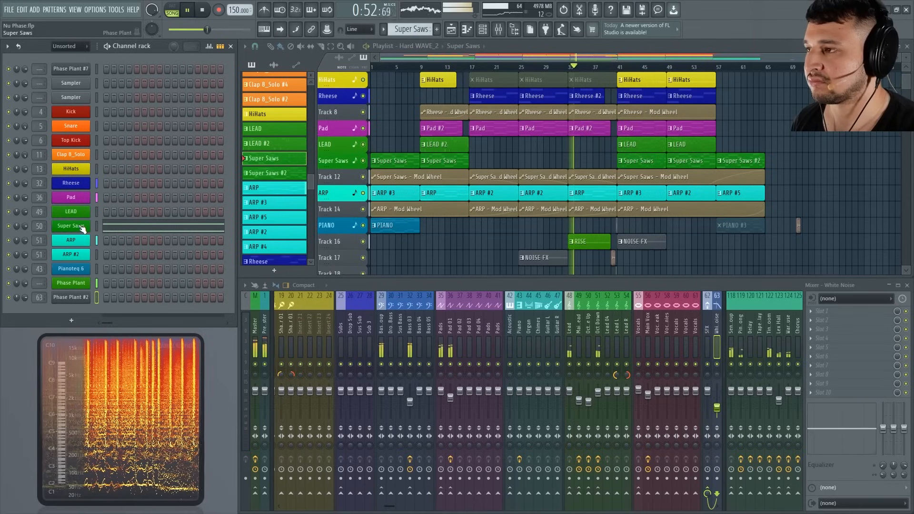
left_click(70, 197)
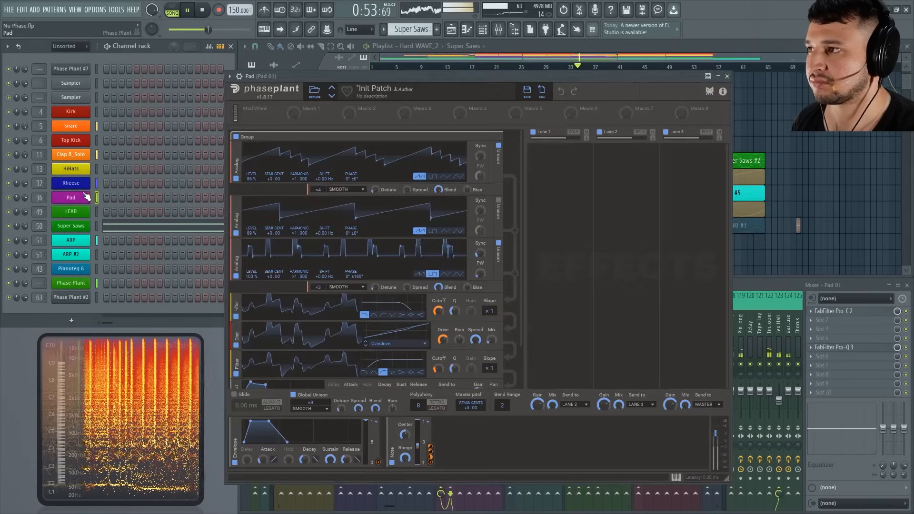
left_click(727, 76)
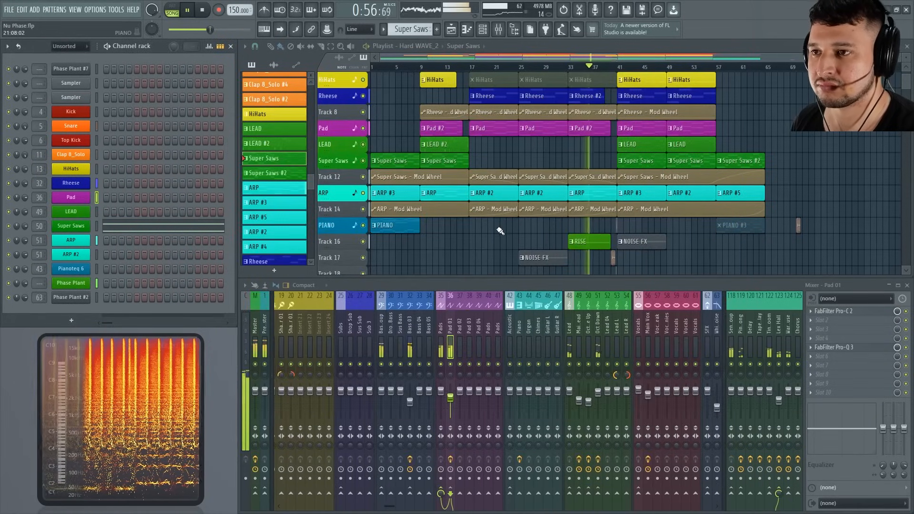
Select the RISE pattern in the playlist and inspect the Phase Plant riser patch it uses.
left_click(579, 242)
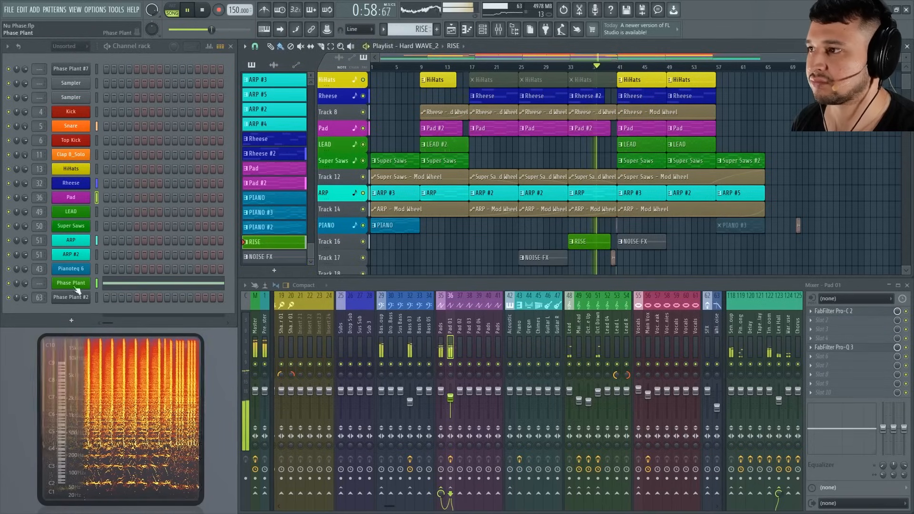
left_click(70, 283)
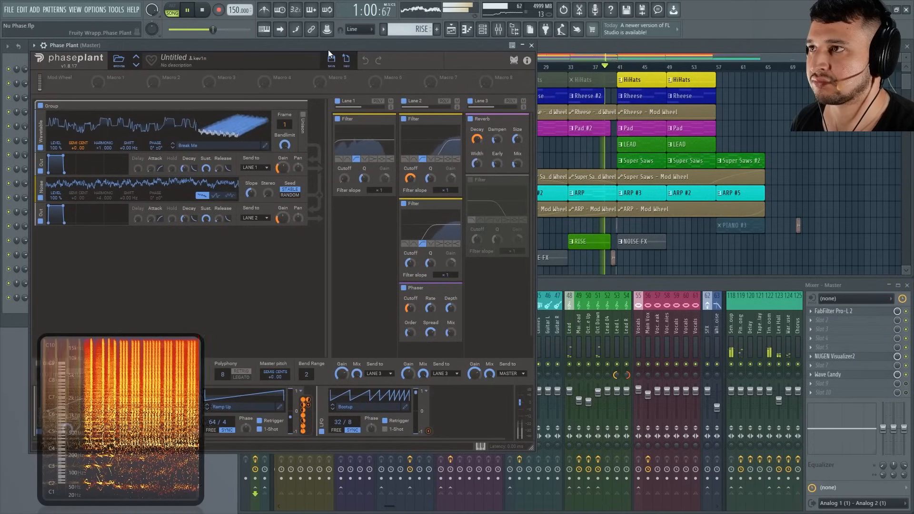
left_click_drag(328, 50, 419, 50)
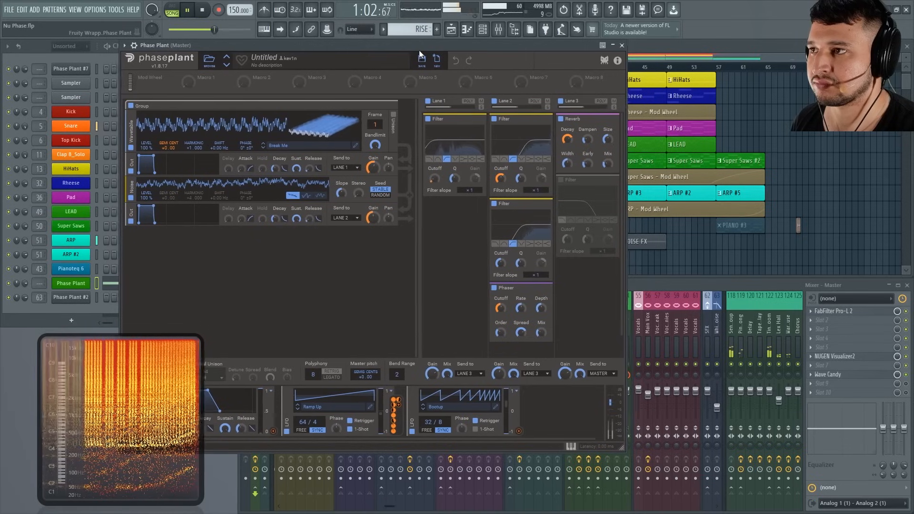
left_click(623, 45)
Show the LEAD patch in full view while its section plays, and close it.
left_click(72, 211)
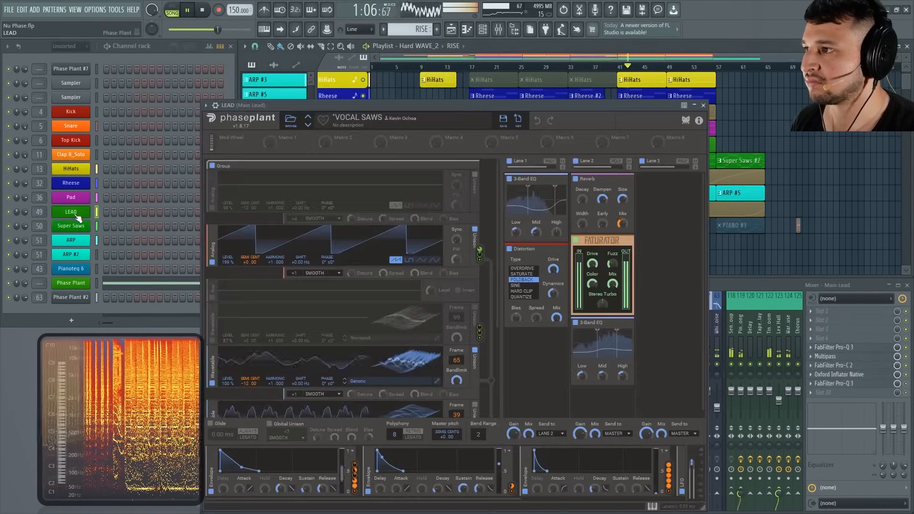
left_click_drag(420, 105, 411, 45)
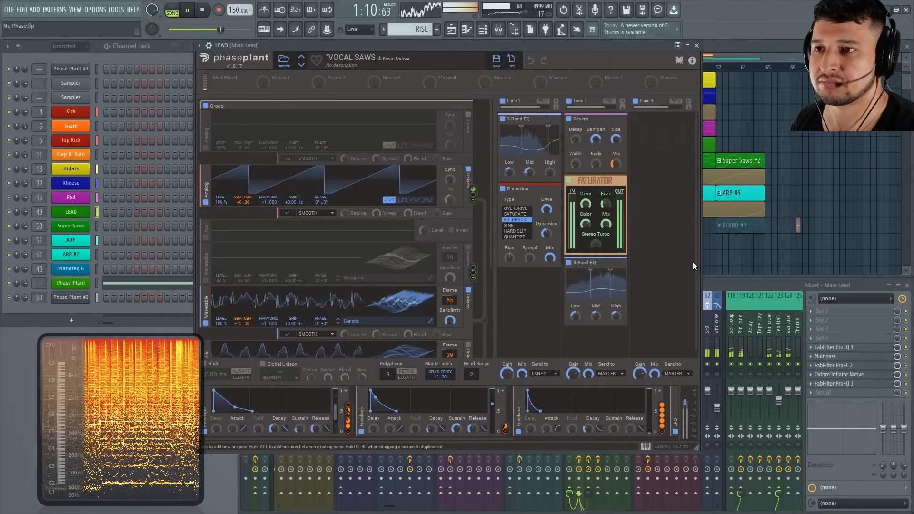
left_click_drag(494, 258, 490, 236)
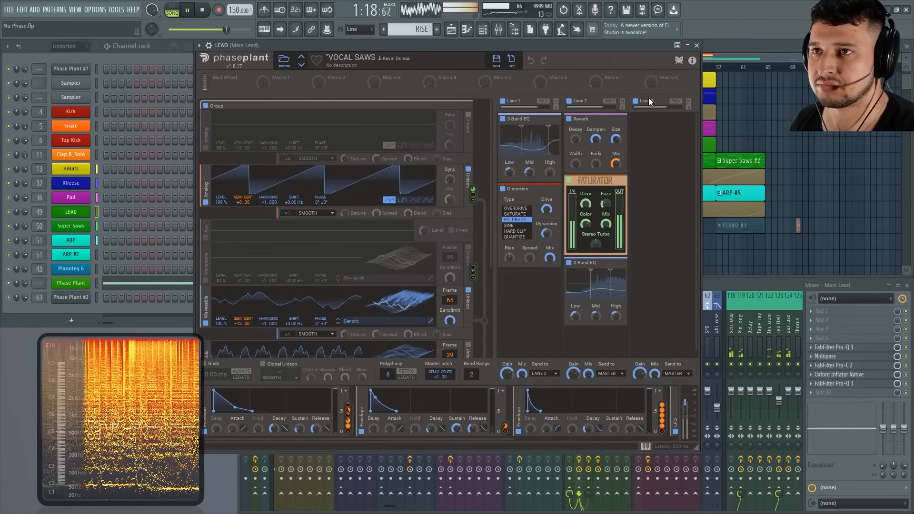
left_click(697, 45)
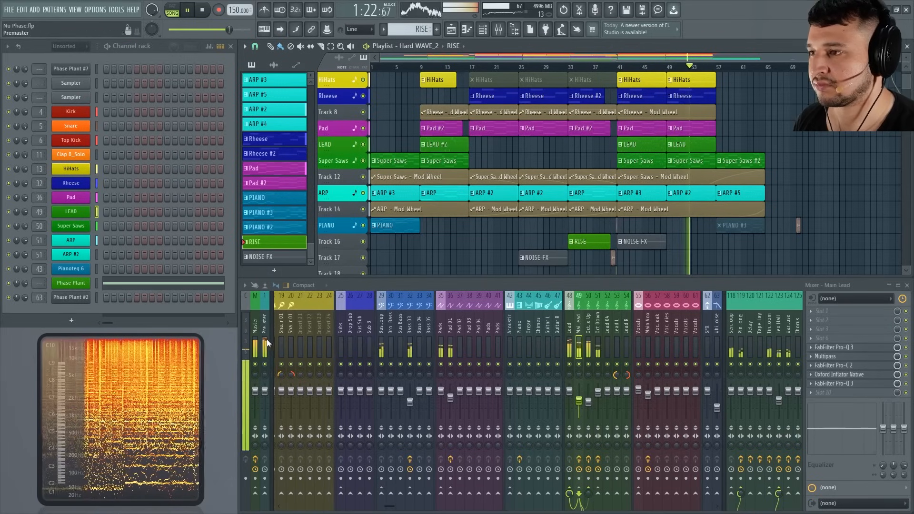
Select the Octave Up mixer track and open its Faturator effect.
left_click(255, 322)
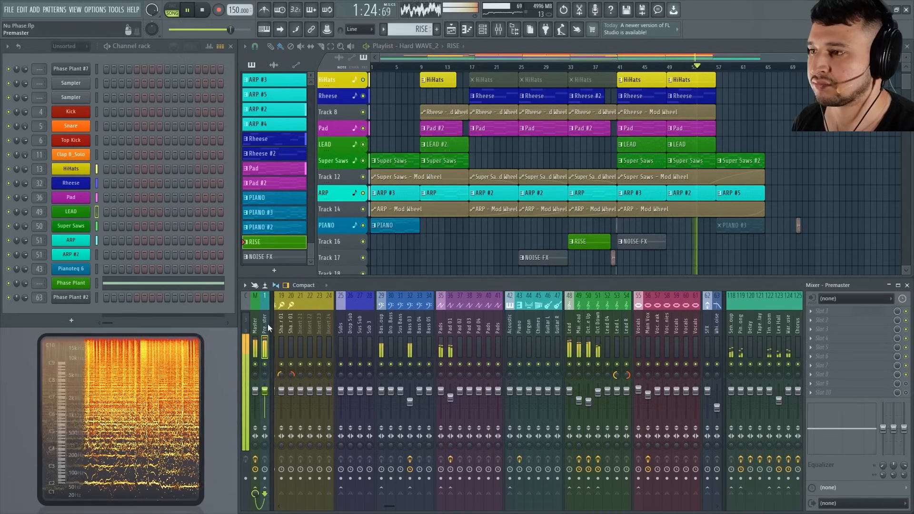
left_click(587, 328)
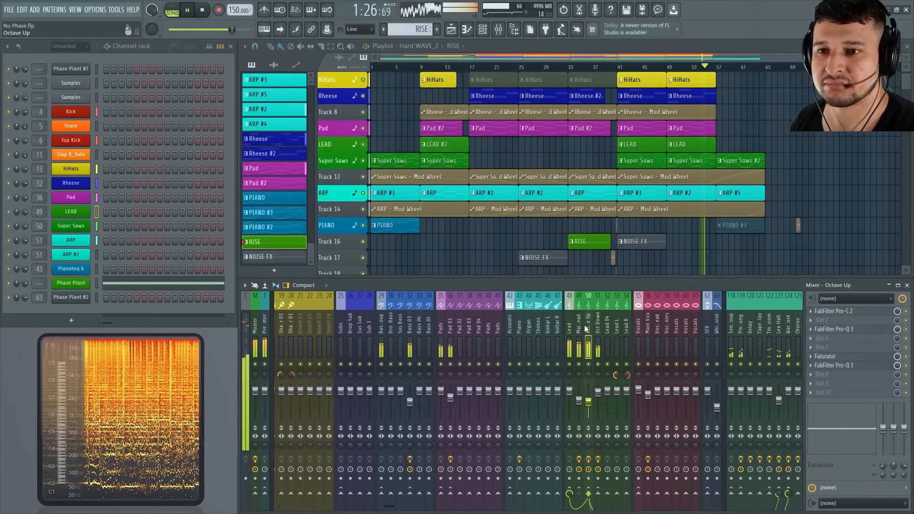
left_click(846, 356)
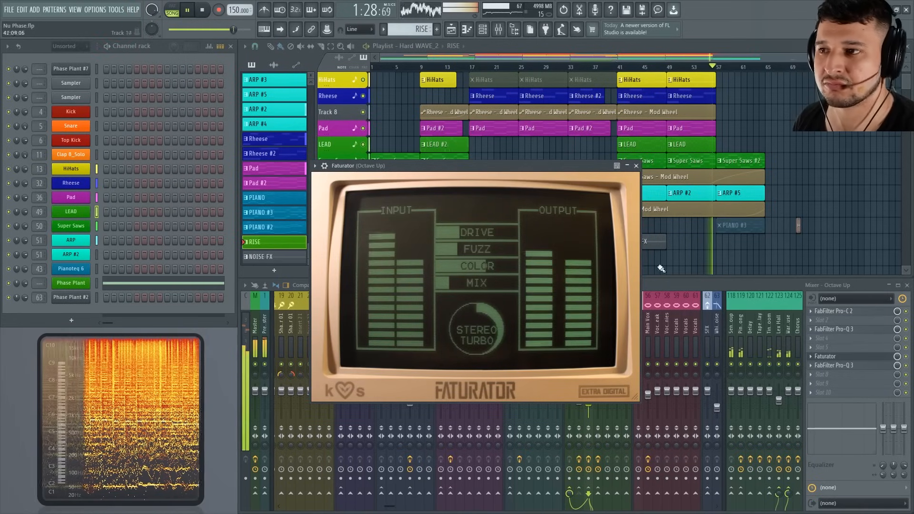
Close the Faturator effect and select the Oct Down mixer track followed by the Premaster track.
left_click(637, 165)
left_click(598, 327)
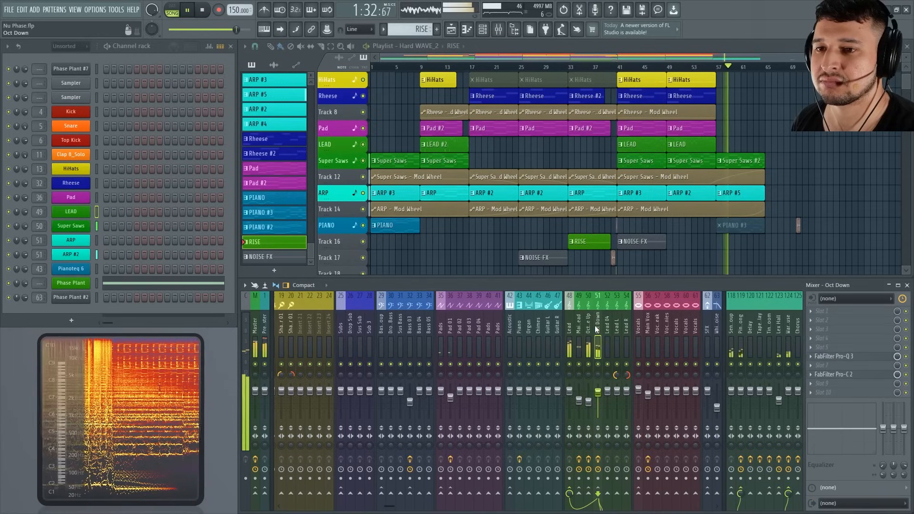
left_click(263, 336)
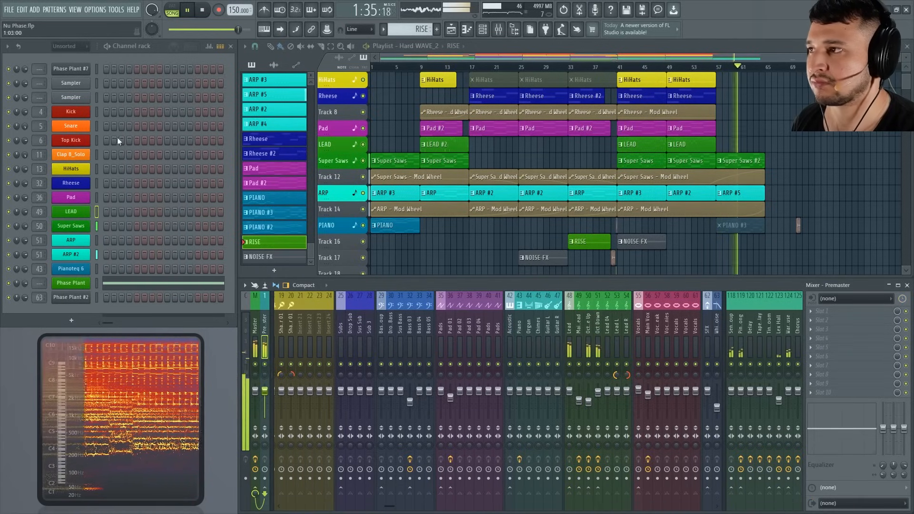
Open the ARP #2 patch, stop playback, and inspect the full Phase Plant window before closing it.
left_click(70, 254)
left_click_drag(379, 72, 427, 70)
left_click_drag(723, 240, 735, 346)
right_click(816, 257)
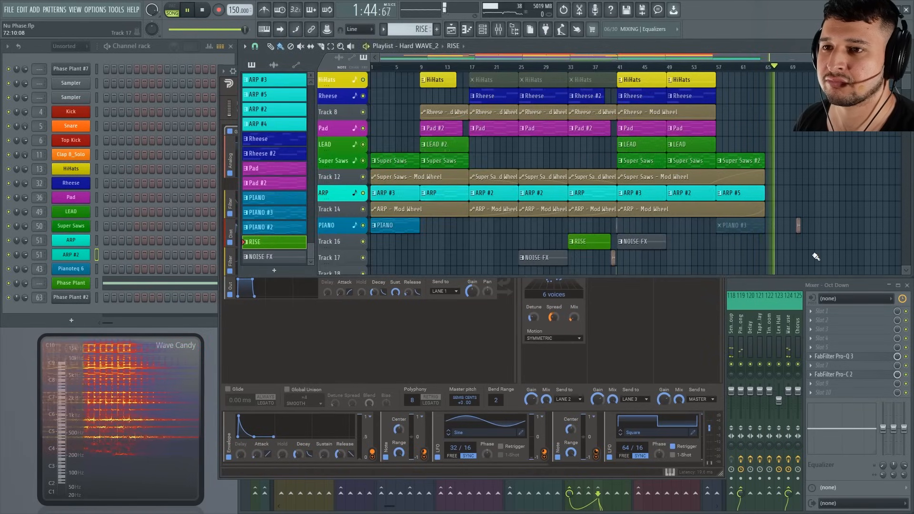
key("space")
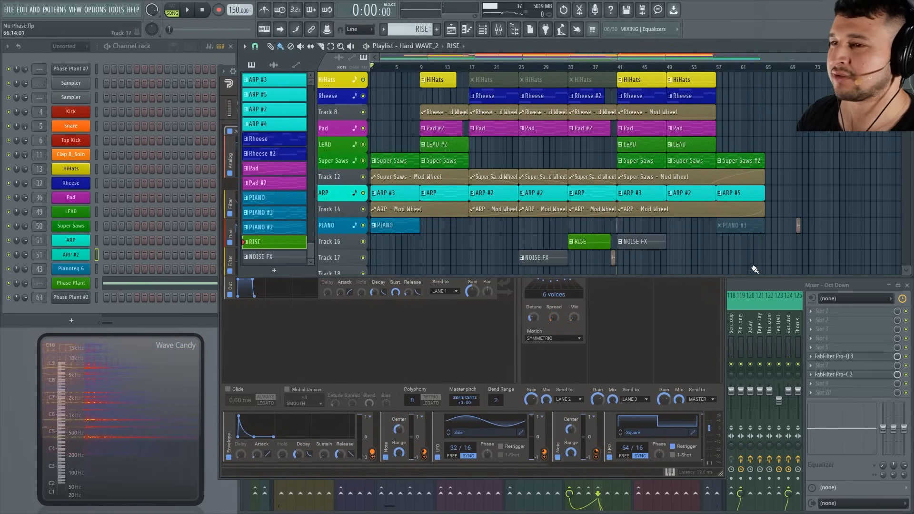
left_click(519, 342)
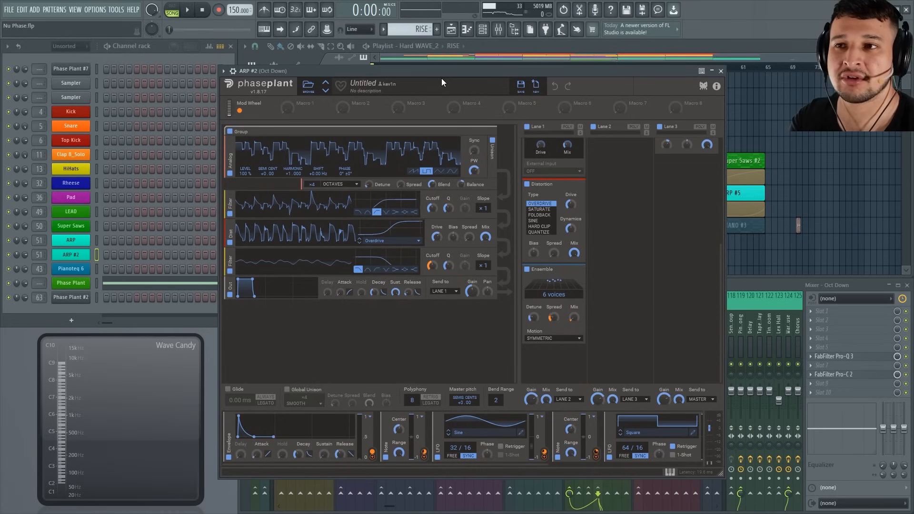
left_click(722, 71)
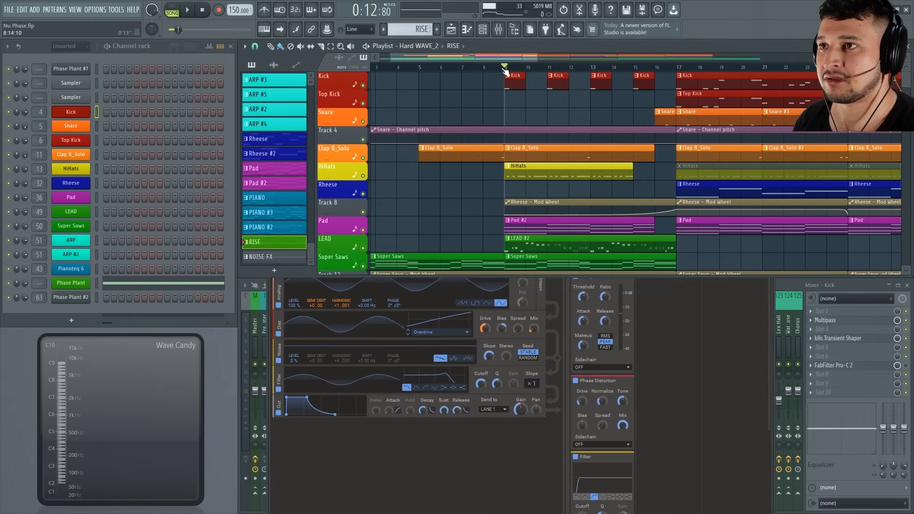
Solo the Kick playlist track, select bars 17 to 25 as the loop range, and start playback.
right_click(364, 87)
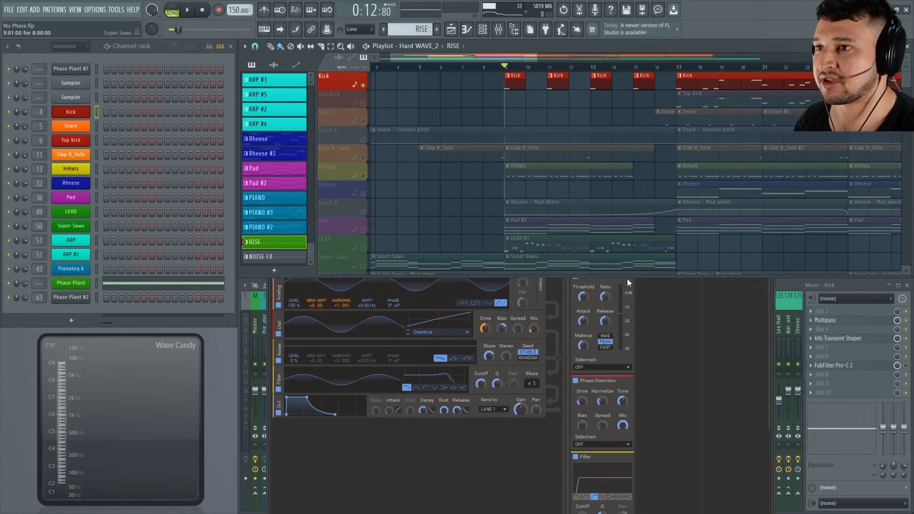
left_click(752, 368)
left_click_drag(634, 199, 573, 209)
left_click_drag(679, 70, 829, 68)
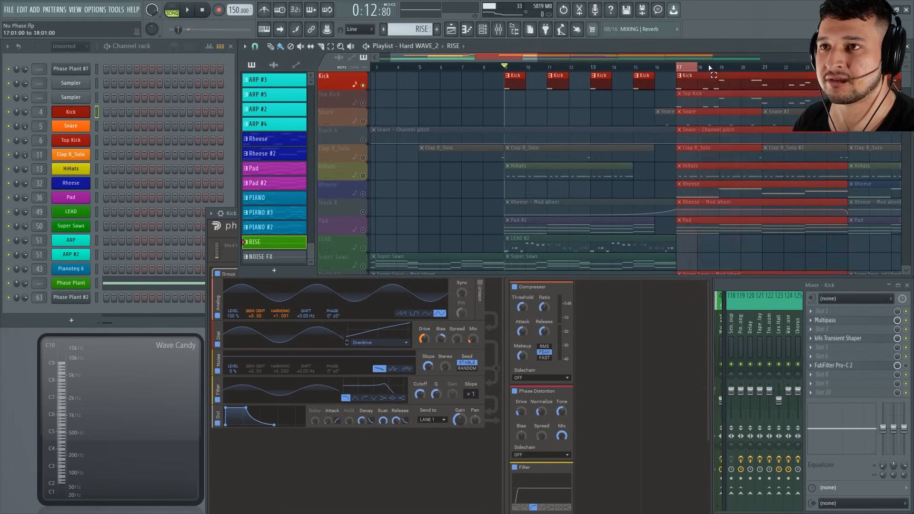
key("space")
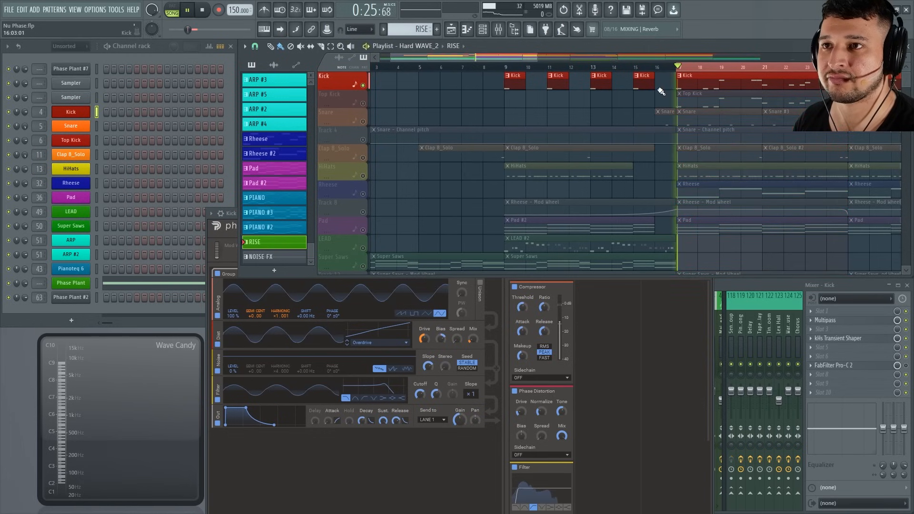
scroll(557, 143, "down", 3)
Show the Kick's Distor8 patch in full view while the loop plays, and stop playback.
left_click(234, 225)
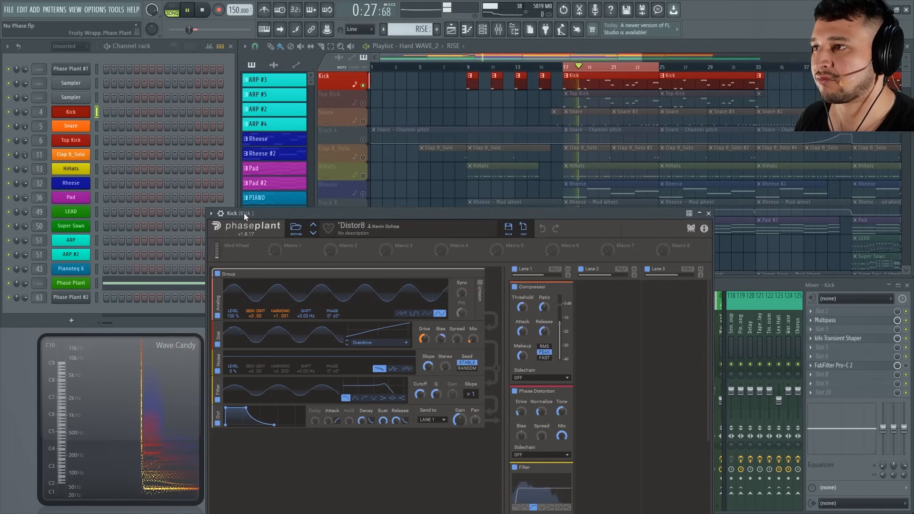
left_click_drag(244, 213, 247, 73)
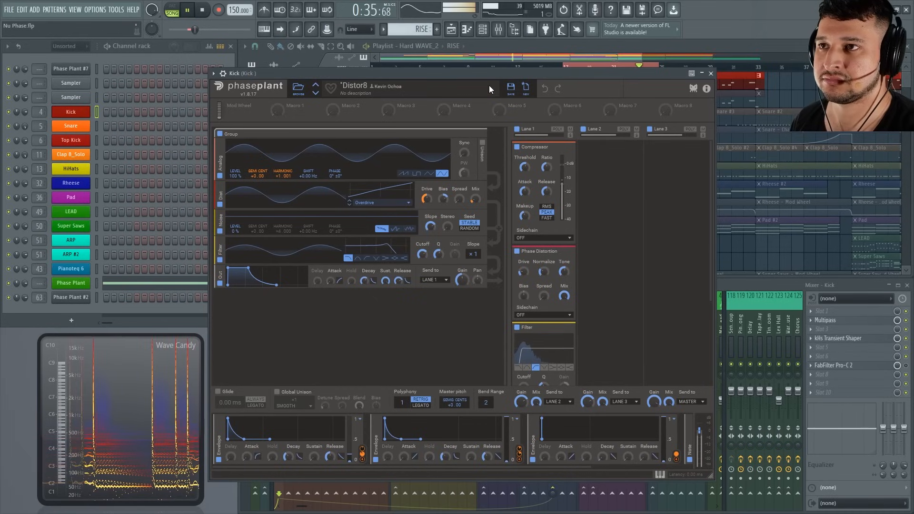
left_click_drag(530, 73, 541, 99)
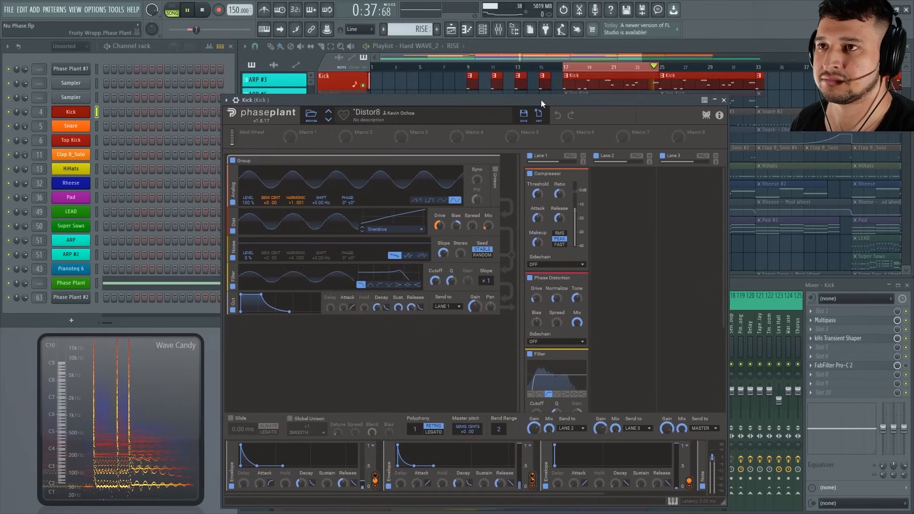
key("space")
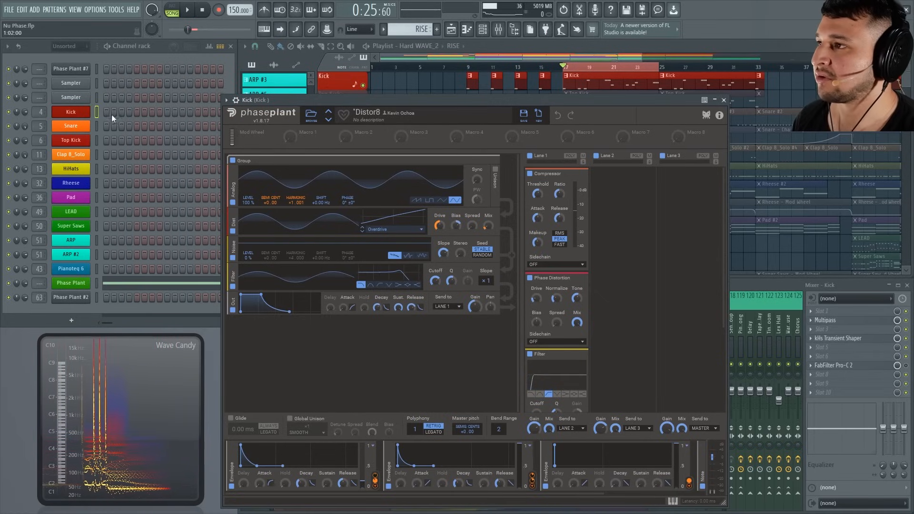
Clone the Kick channel and move the Kick pattern's notes from the original channel to the clone.
right_click(85, 109)
left_click(133, 194)
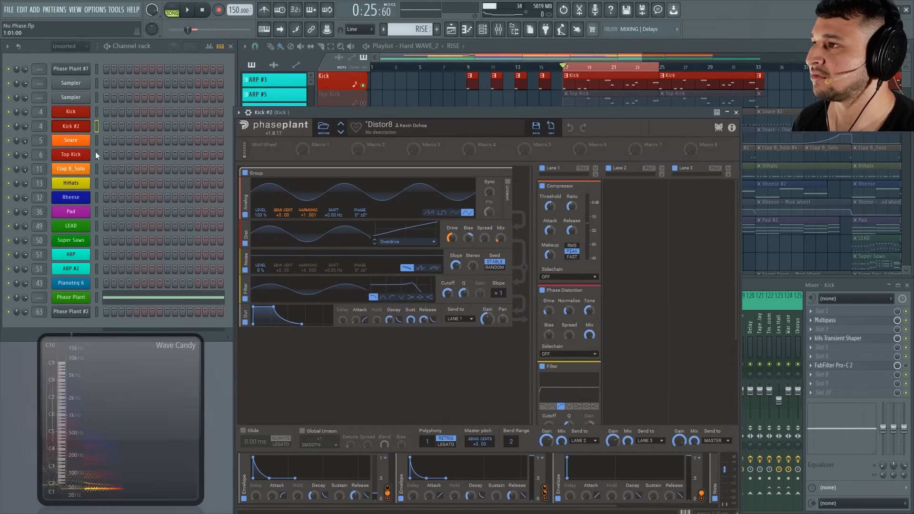
left_click(614, 72)
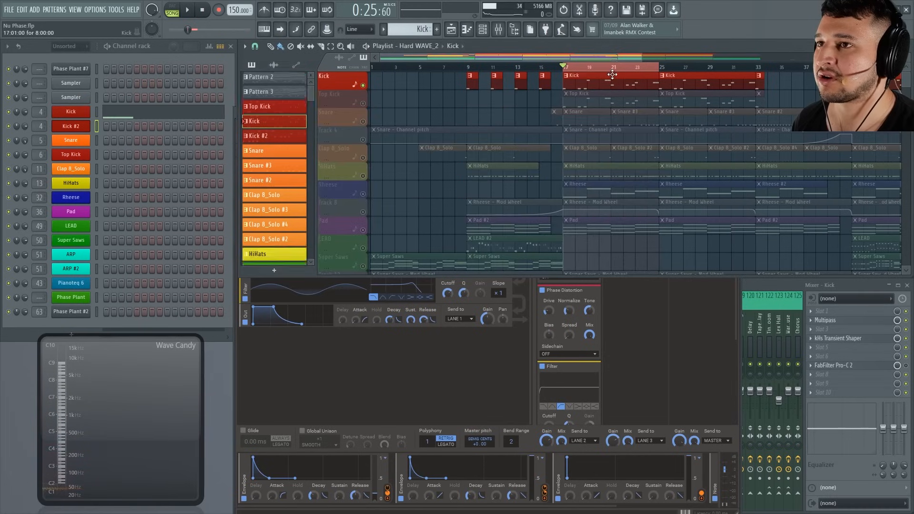
right_click(90, 108)
left_click(186, 109)
right_click(82, 127)
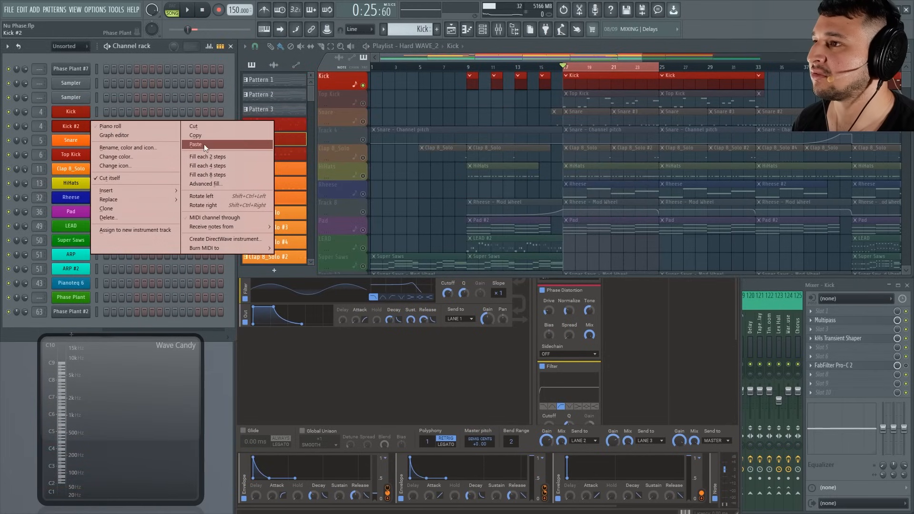
left_click(204, 144)
Open the Kick #2 instrument and reset Phase Plant to its empty default patch in full view.
left_click(90, 128)
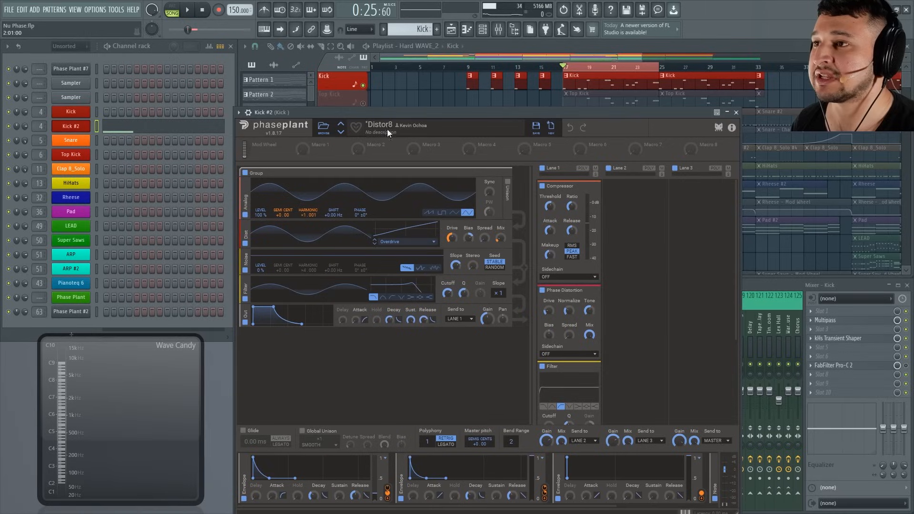
left_click(551, 126)
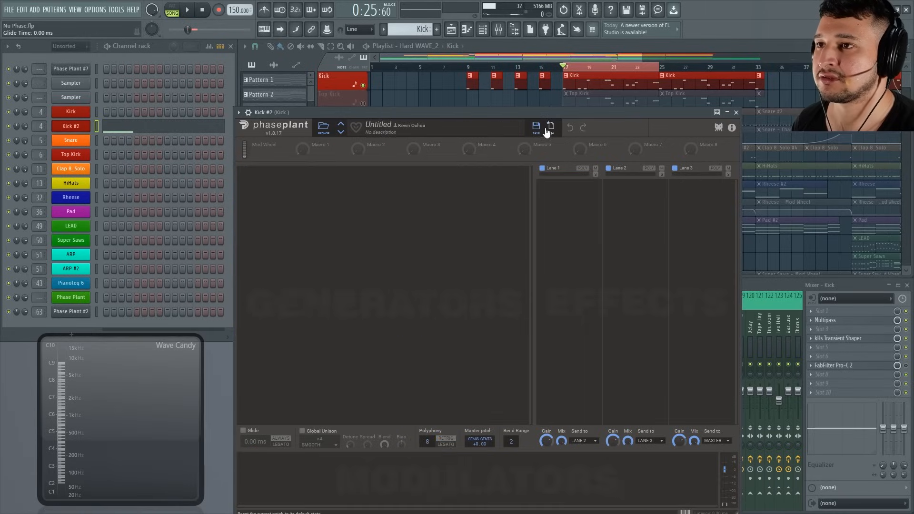
left_click_drag(449, 114, 407, 66)
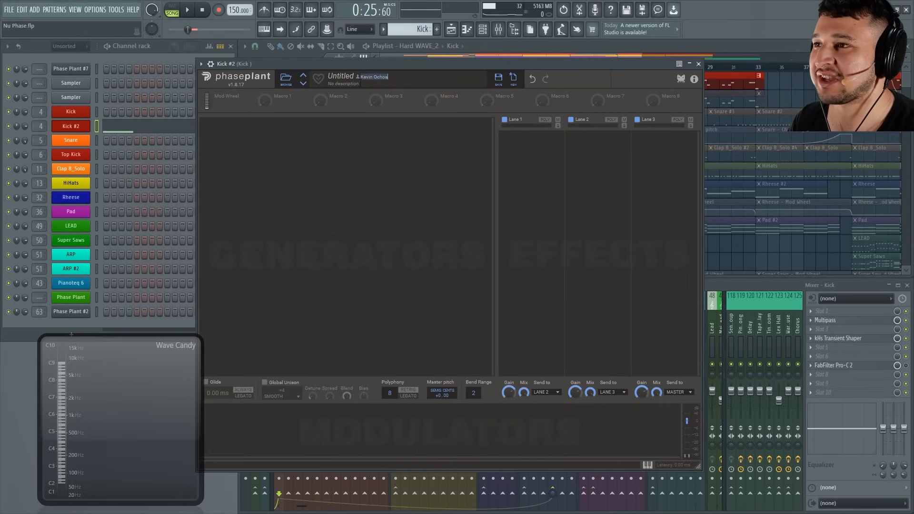
Browse the preset library's User, Bass Hard and Drums folders, and close the browser without loading a preset.
left_click(287, 78)
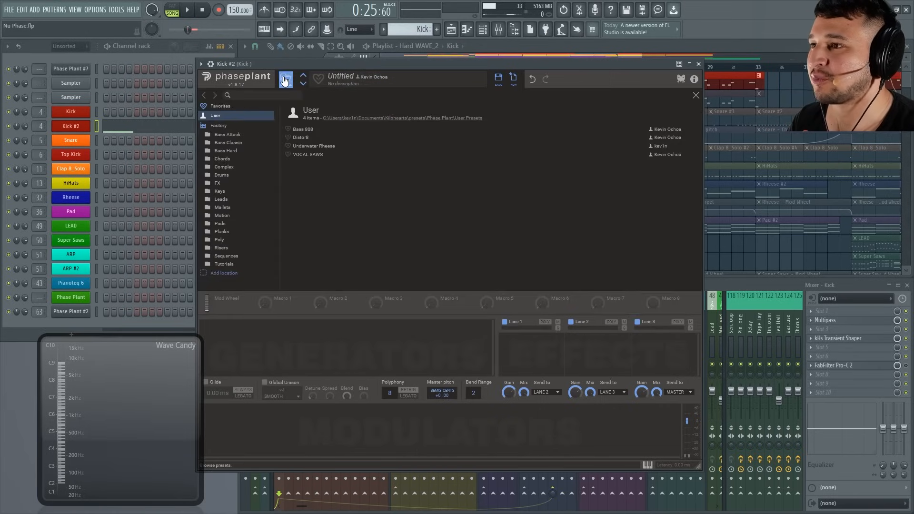
left_click(234, 151)
left_click(231, 176)
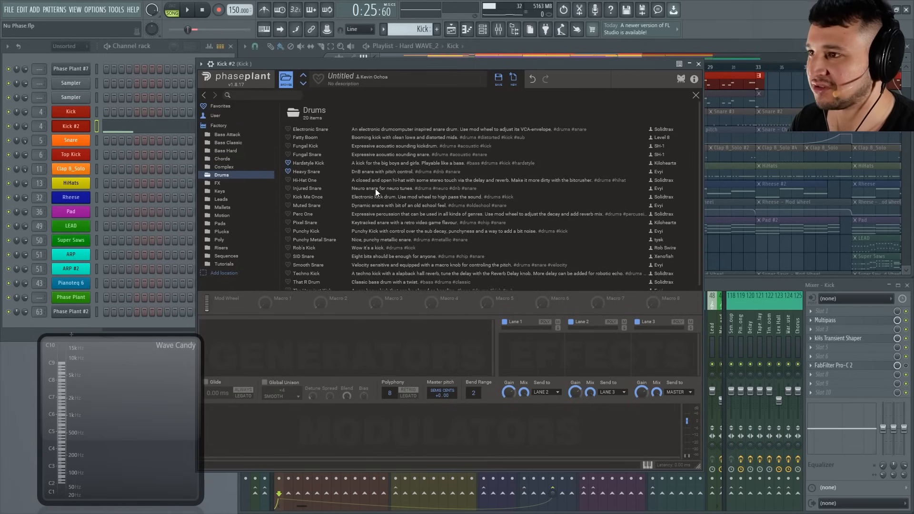
left_click(284, 82)
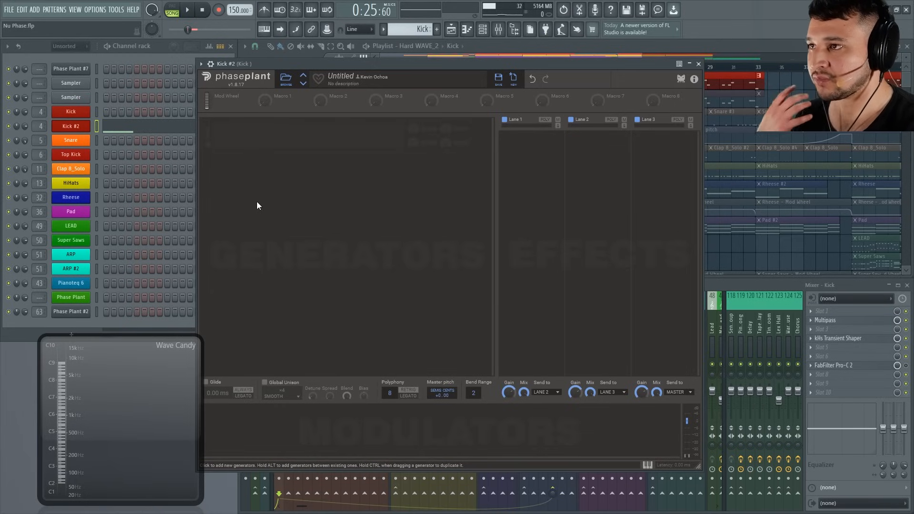
Add two Analog generators to the empty Phase Plant patch.
left_click(253, 149)
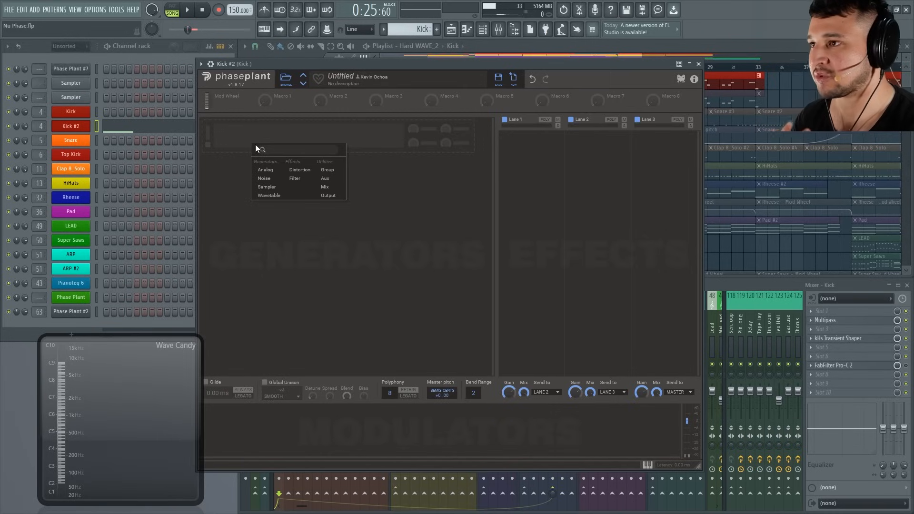
left_click(276, 170)
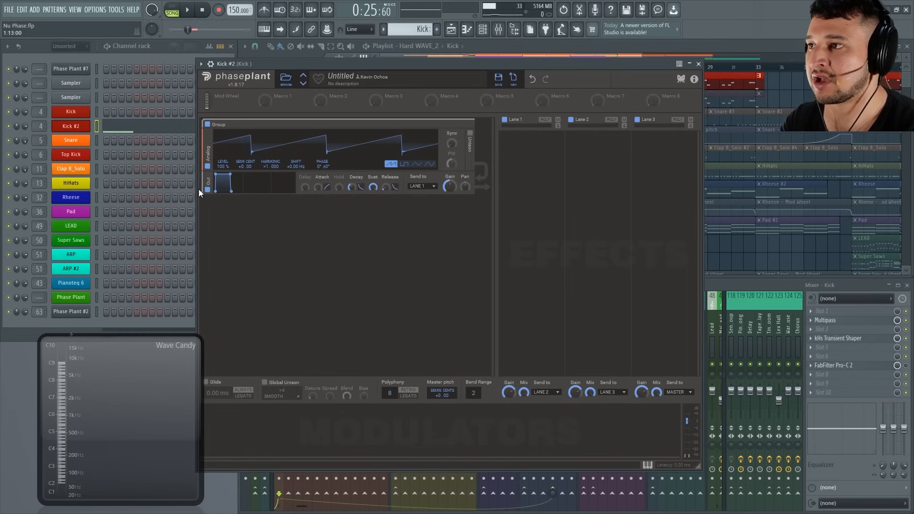
left_click(287, 215)
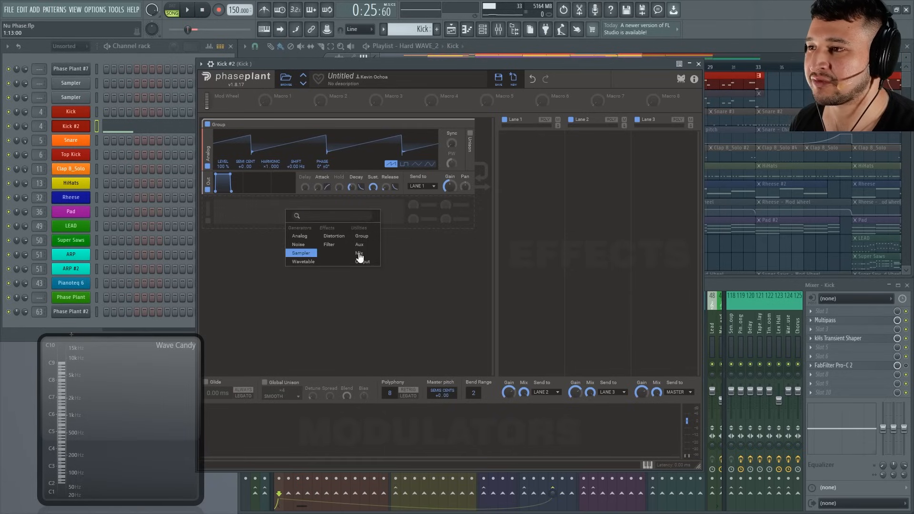
left_click(313, 239)
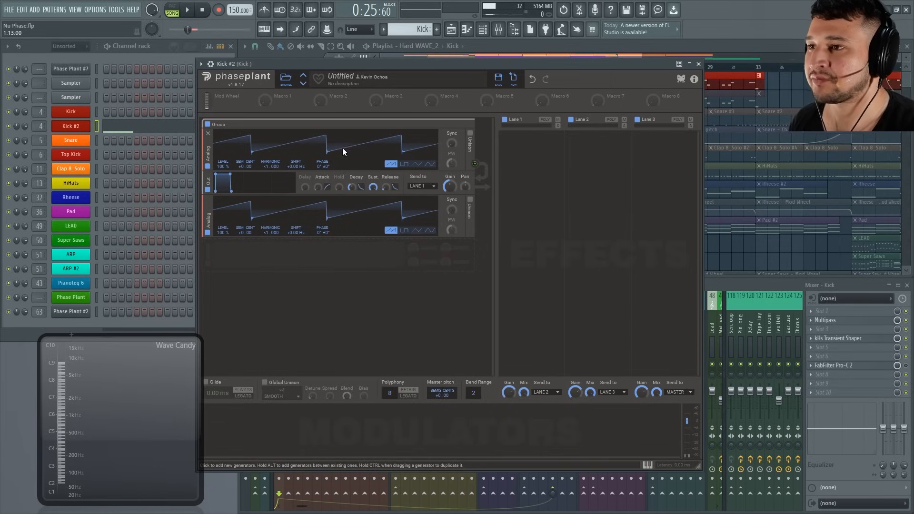
Audition the patch with a few notes and detune the second Analog oscillator to +0.76.
left_click_drag(330, 61, 334, 62)
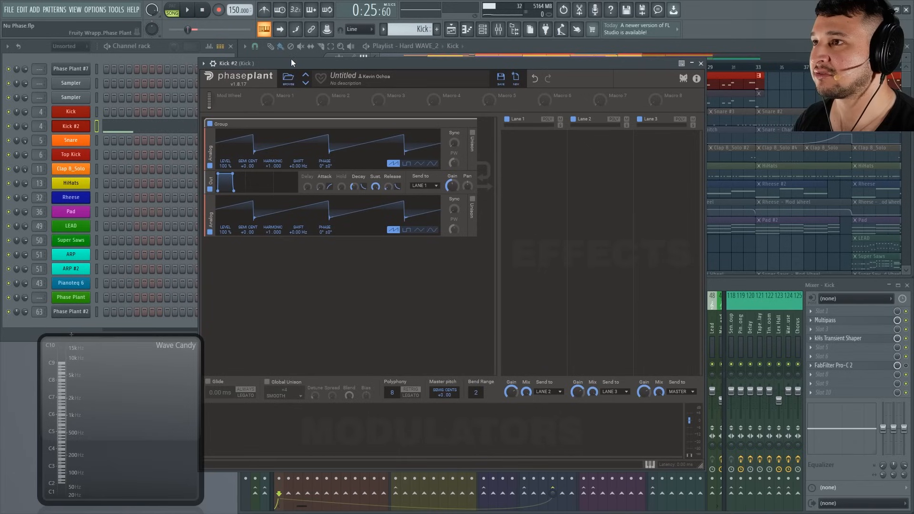
key("b")
key("b")
key("b")
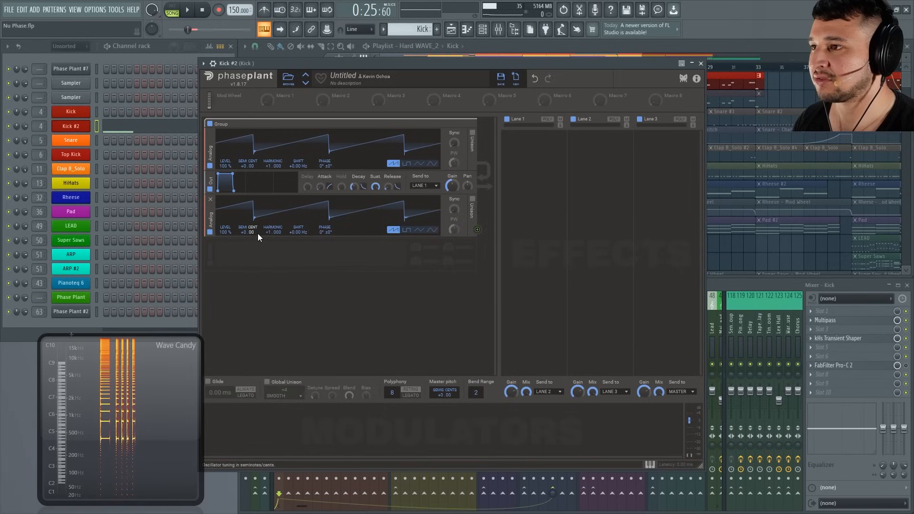
left_click_drag(252, 233, 252, 196)
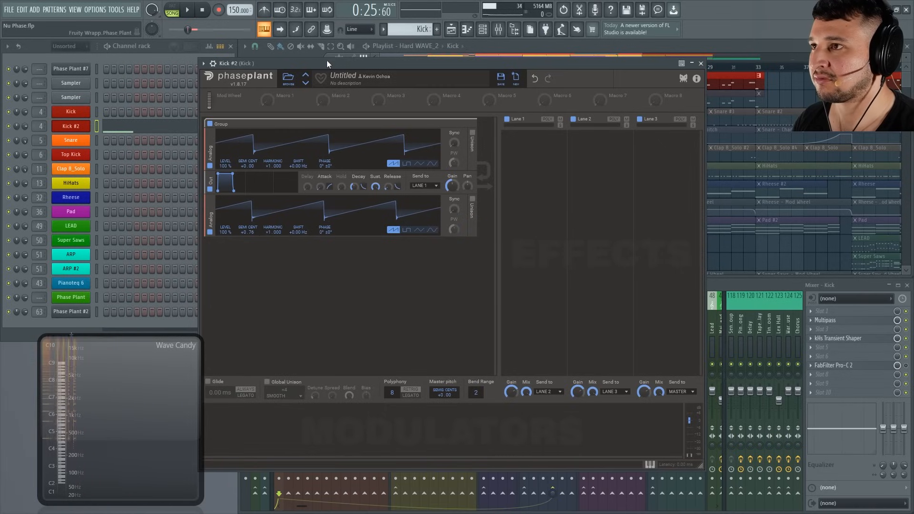
left_click_drag(327, 60, 329, 62)
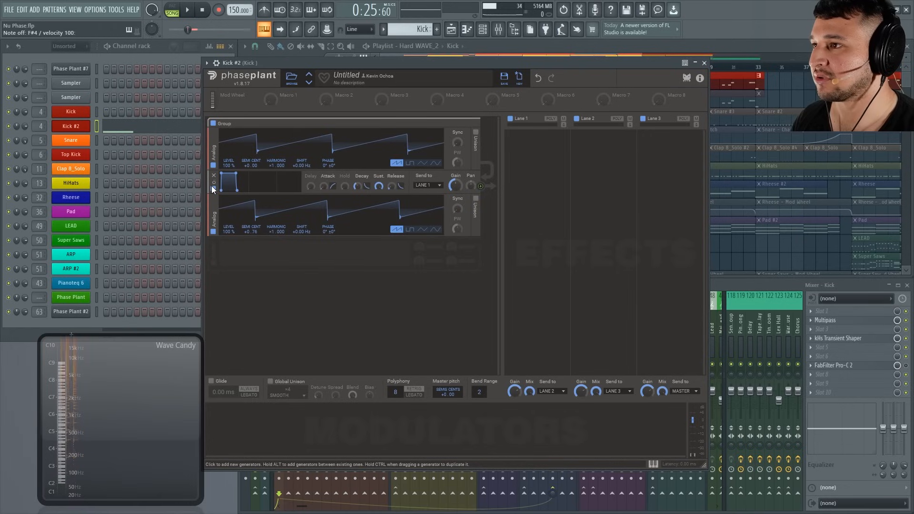
Move the Output module below both Analog generators and set the second oscillator's detune to +0.12, auditioning the sound.
left_click_drag(212, 183, 211, 278)
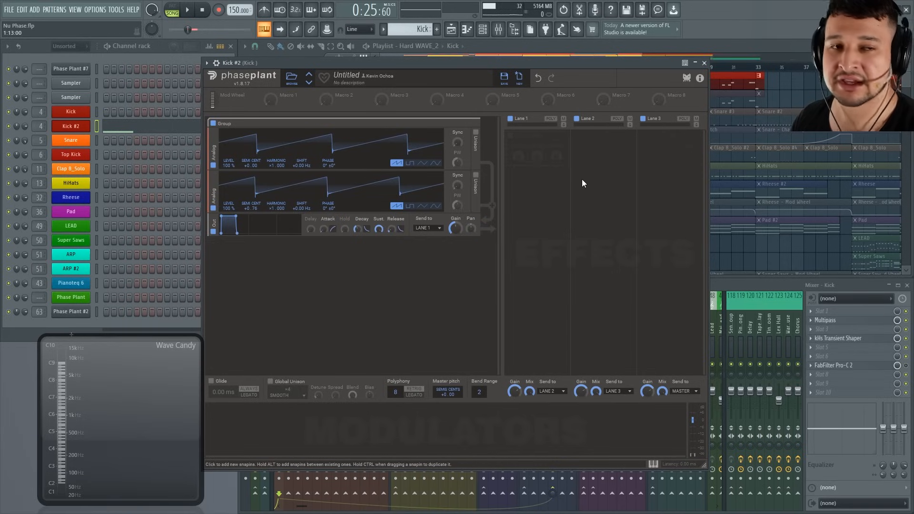
key("g")
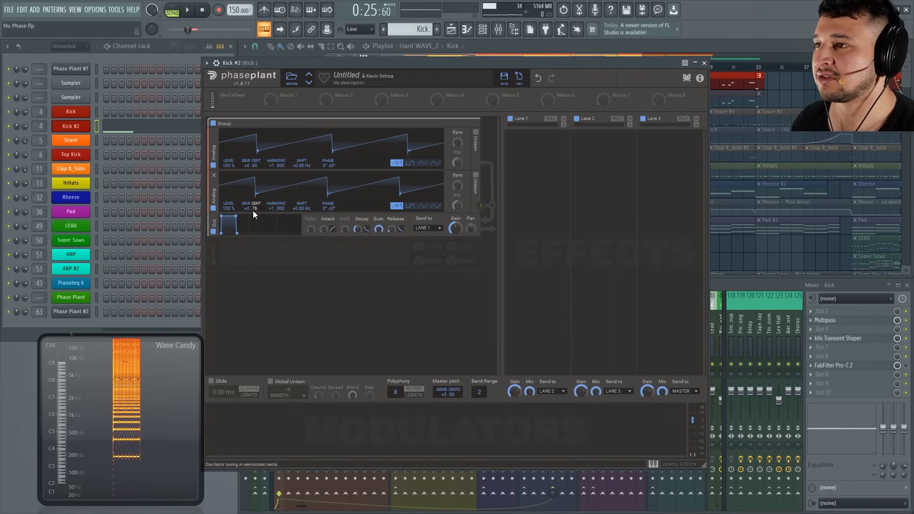
left_click_drag(253, 211, 253, 236)
left_click_drag(292, 63, 293, 62)
key("g")
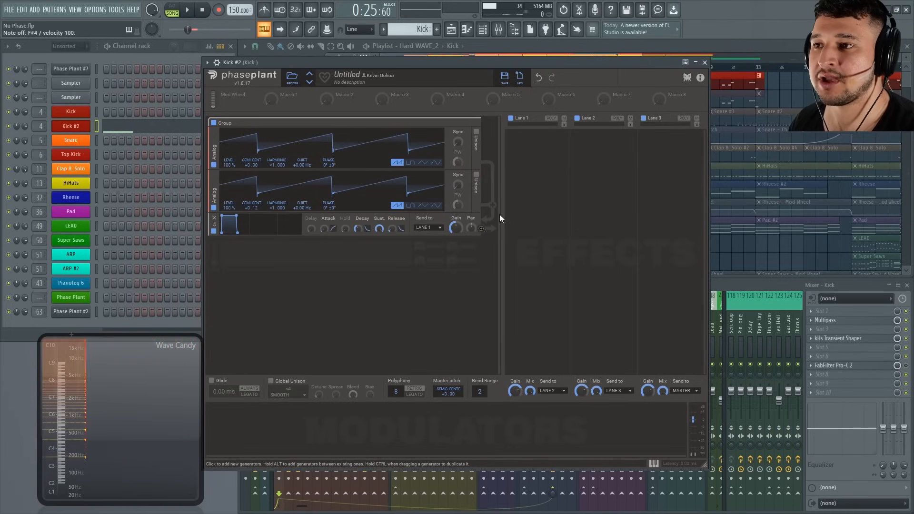
Add a Chorus effect to Lane 1 and prepare the patch for auditioning.
left_click(533, 138)
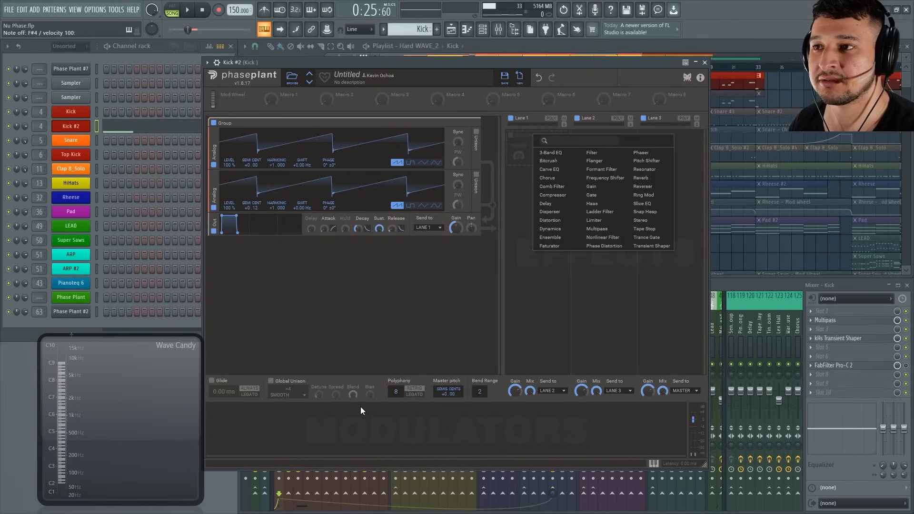
left_click(558, 178)
left_click_drag(527, 62, 527, 62)
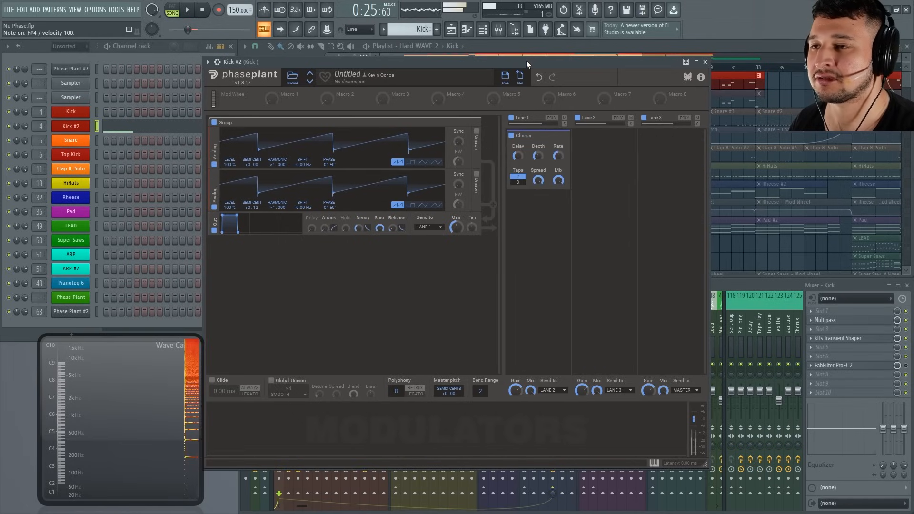
Audition the Chorus with notes, reduce its depth to 0.98 ms, and send the Output module to Lane 2.
mouse_move(558, 156)
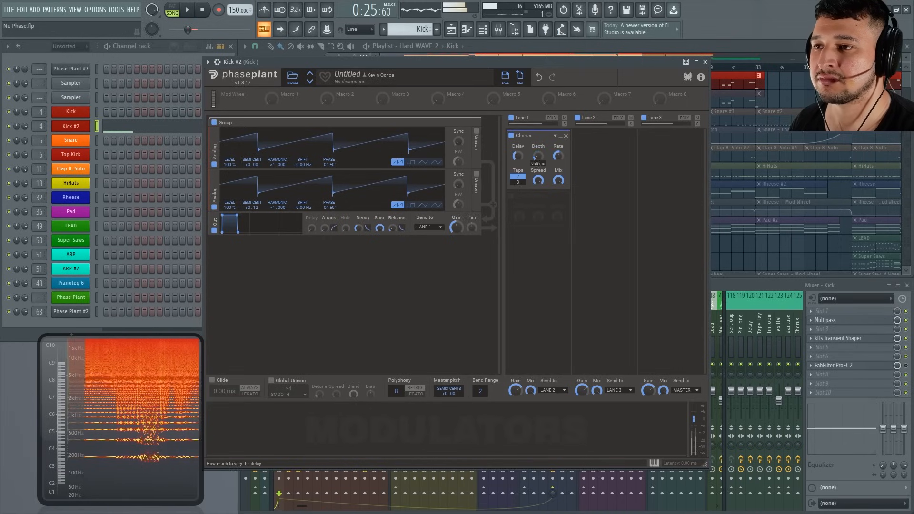
mouse_move(517, 156)
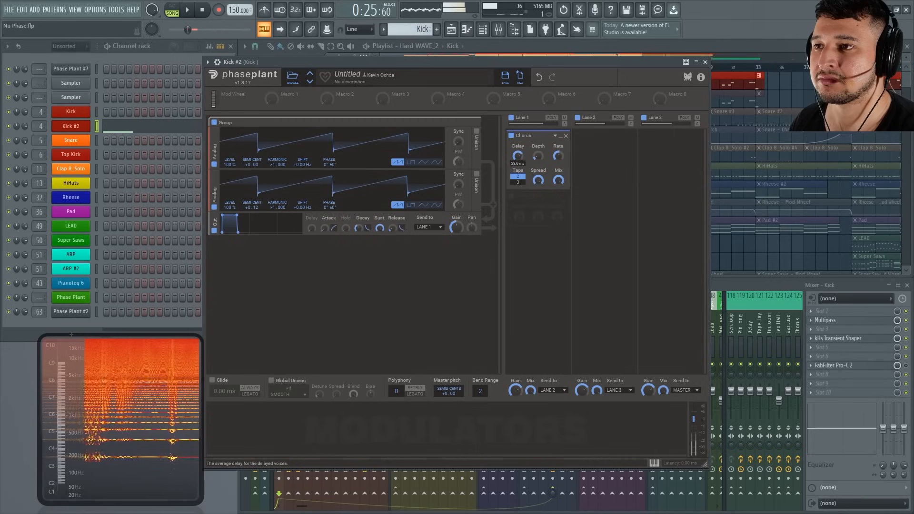
left_click_drag(524, 65, 521, 61)
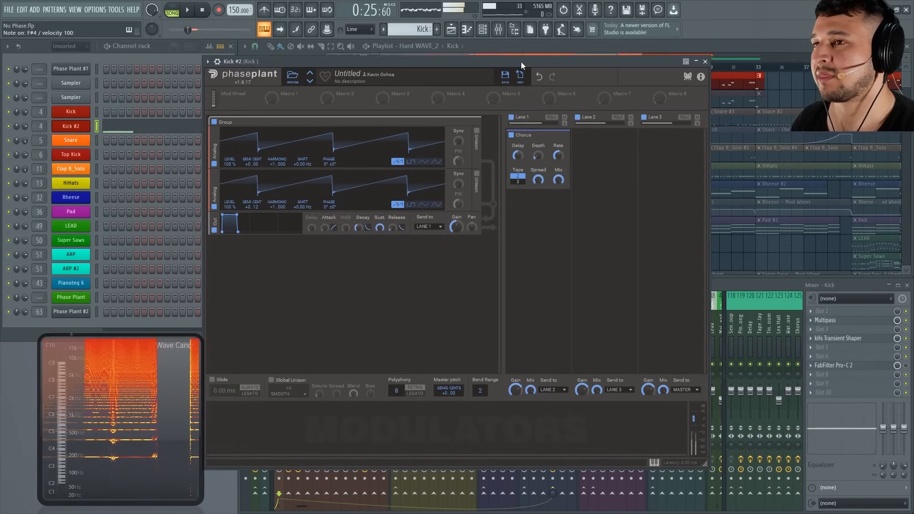
left_click(432, 227)
left_click(434, 242)
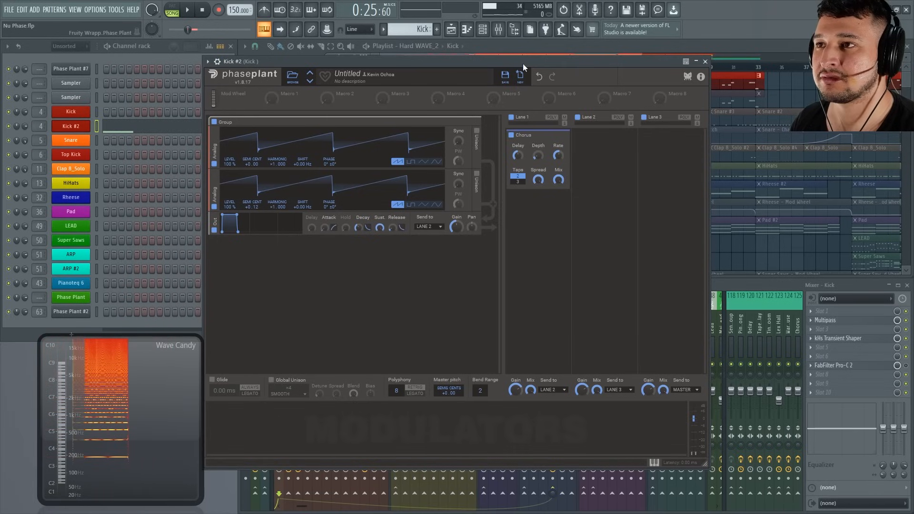
Add a Filter to Lane 2, set it to band-pass, and raise its cutoff while auditioning notes.
left_click(609, 156)
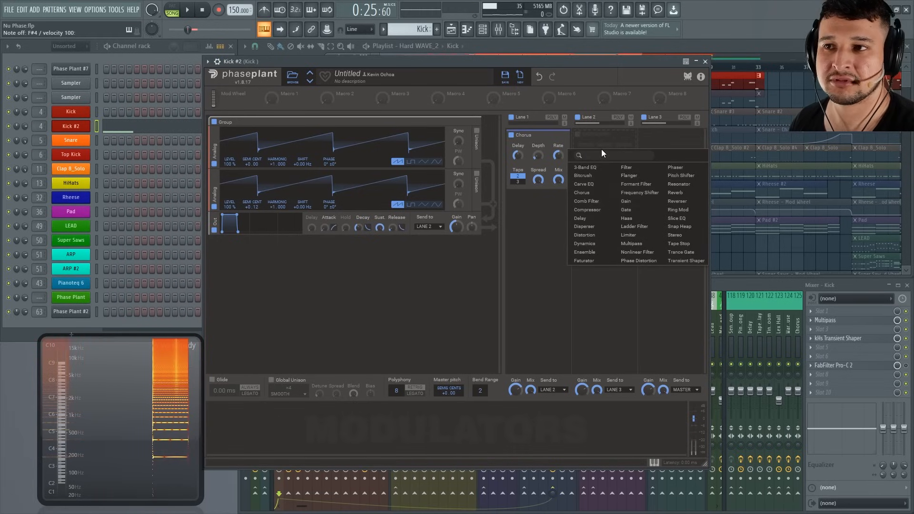
left_click(638, 170)
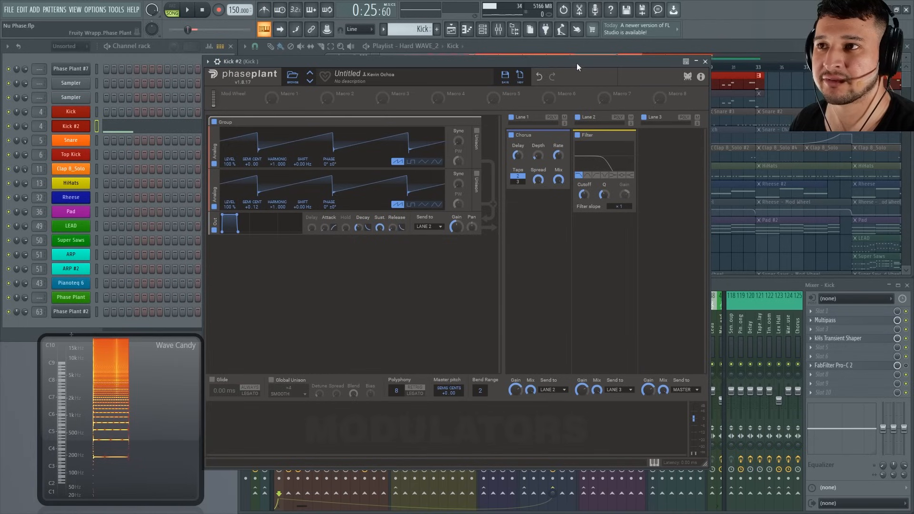
left_click_drag(577, 63, 578, 62)
left_click(590, 174)
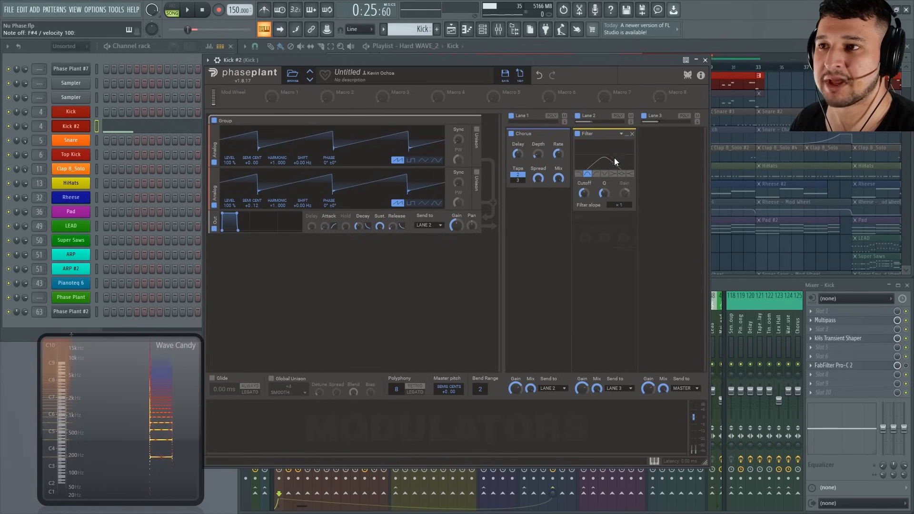
left_click_drag(581, 62, 582, 62)
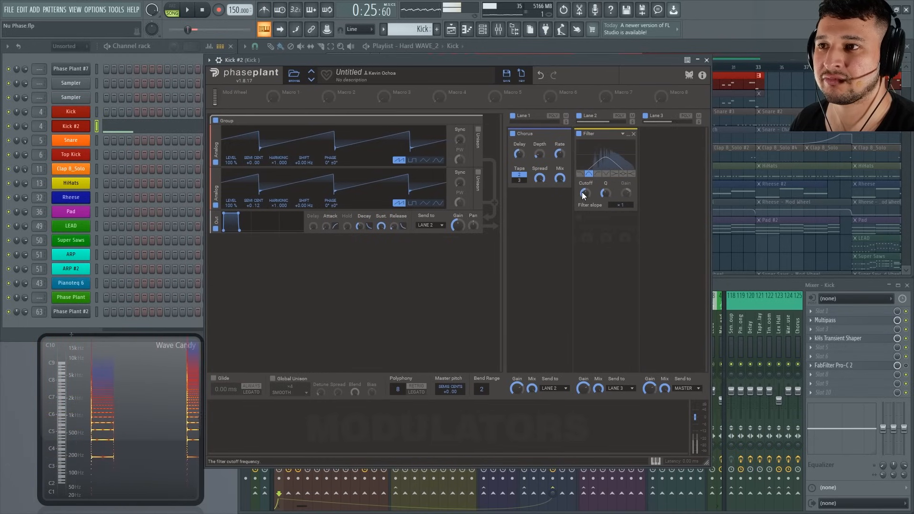
left_click_drag(583, 193, 583, 172)
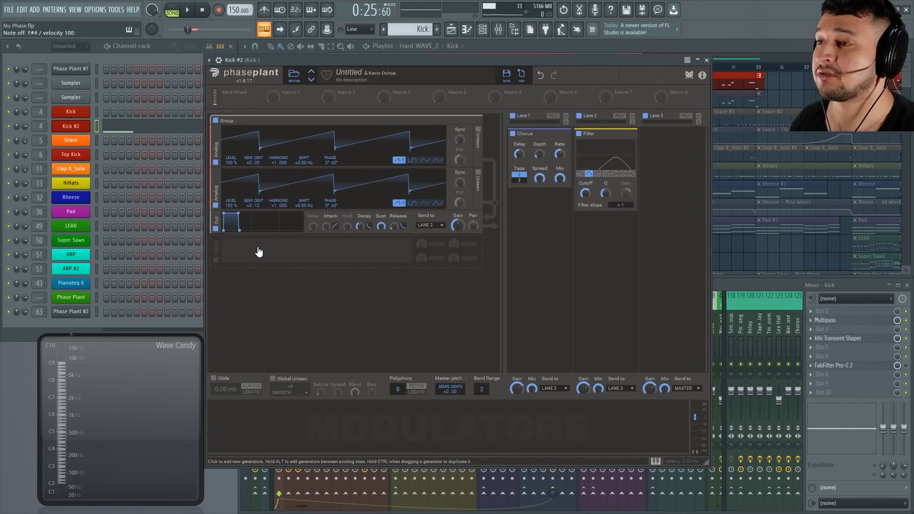
Add a third Analog generator below the Output, switch it to a square wave with increased pulse width, and play a test note.
left_click(258, 252)
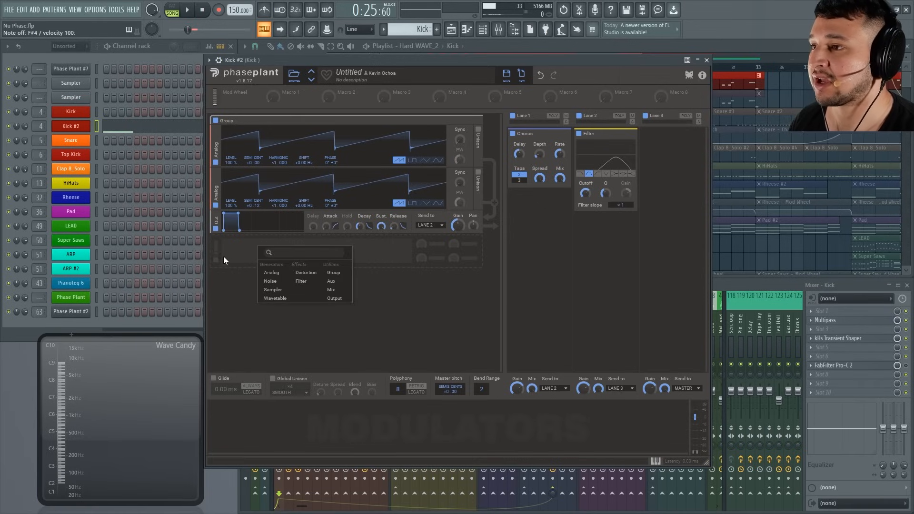
left_click(283, 278)
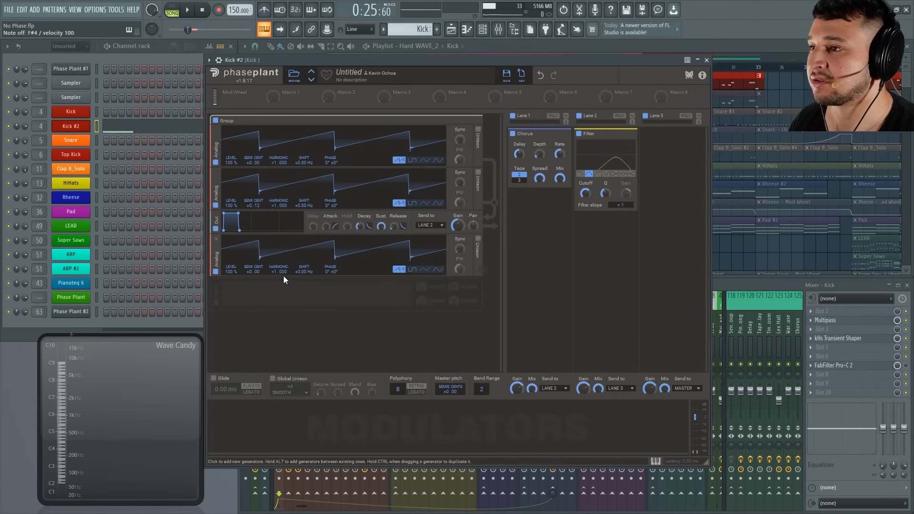
left_click(412, 269)
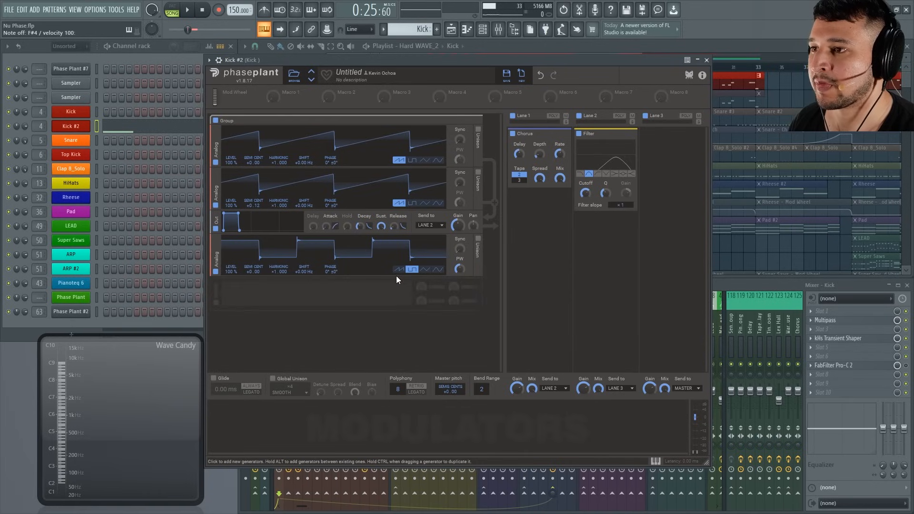
left_click_drag(459, 269, 459, 261)
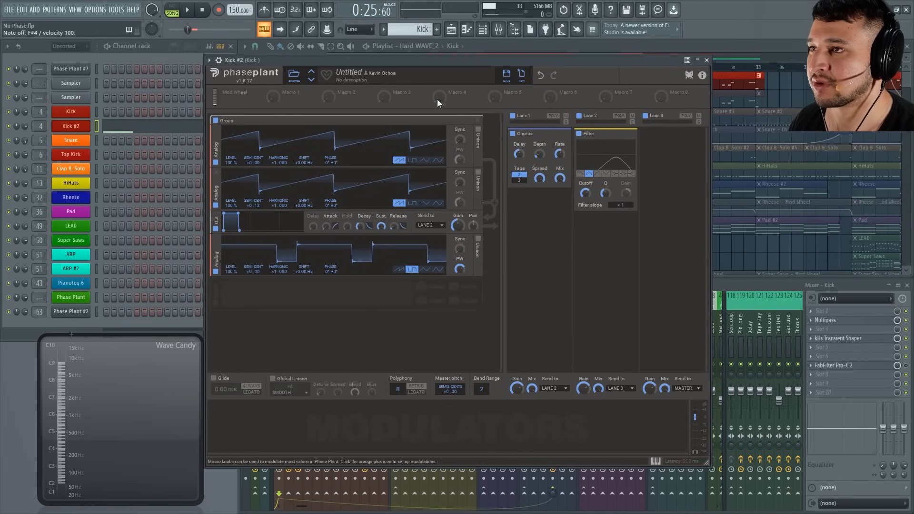
key("g")
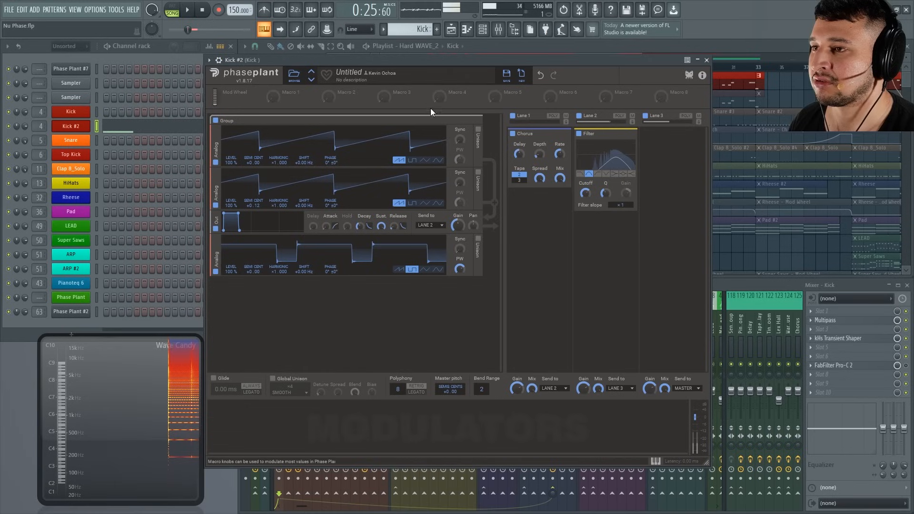
Add a second Output module below the square-wave oscillator, send it to Lane 3, and audition the layered sound.
left_click(409, 288)
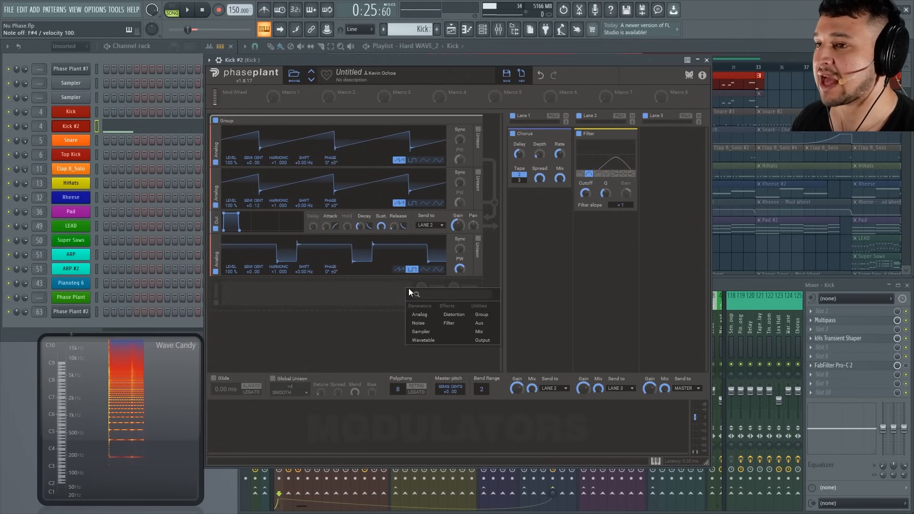
left_click(489, 339)
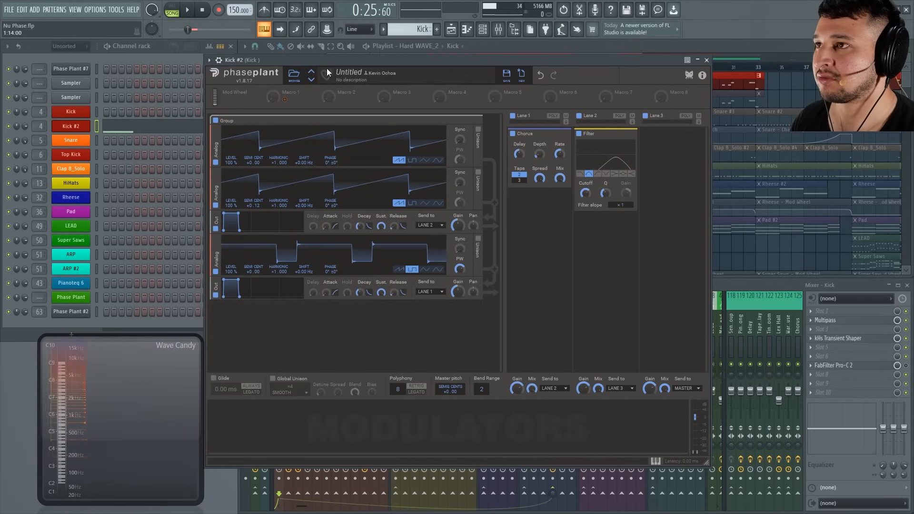
left_click(440, 292)
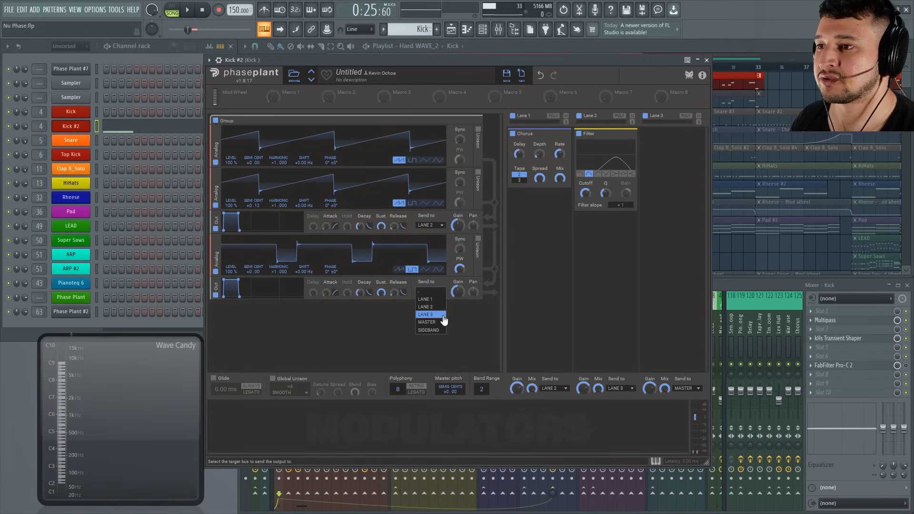
left_click(439, 314)
left_click(444, 57)
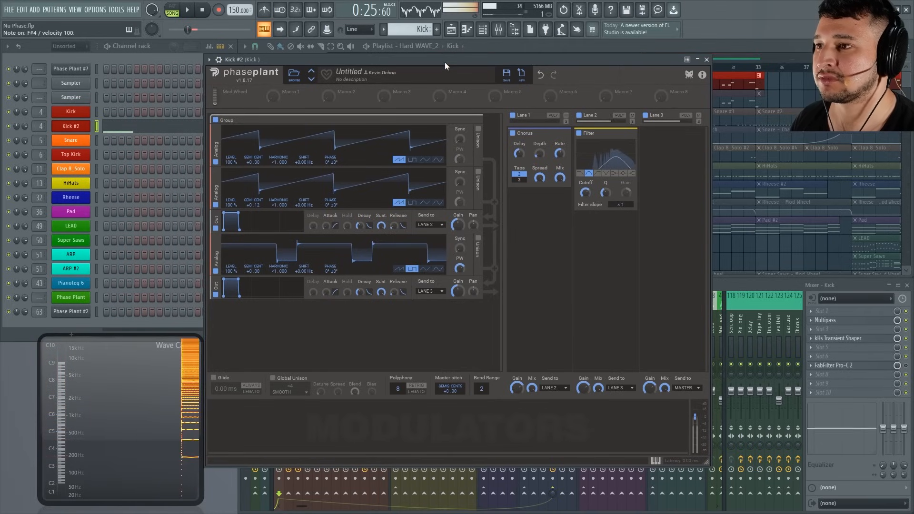
key("g")
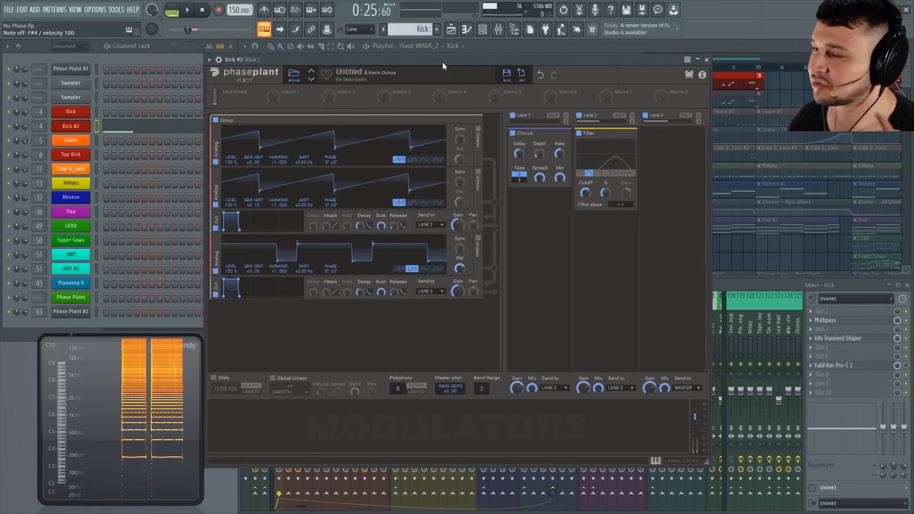
Add a low-pass Filter to Lane 3 and sweep its cutoff fully open.
left_click(670, 160)
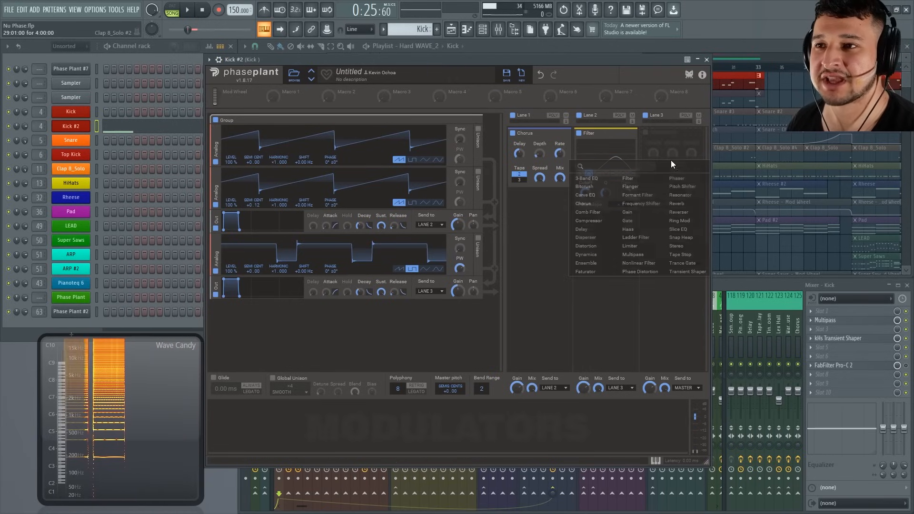
left_click(633, 179)
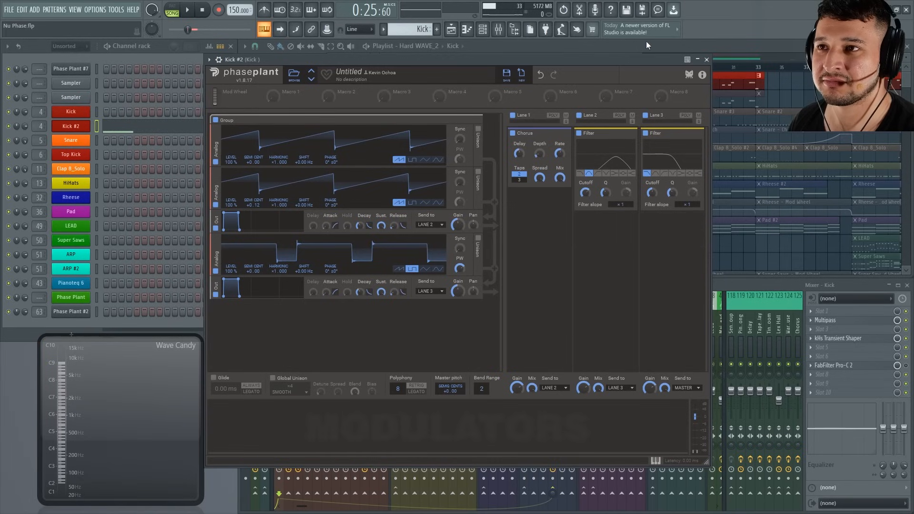
left_click_drag(653, 193, 653, 157)
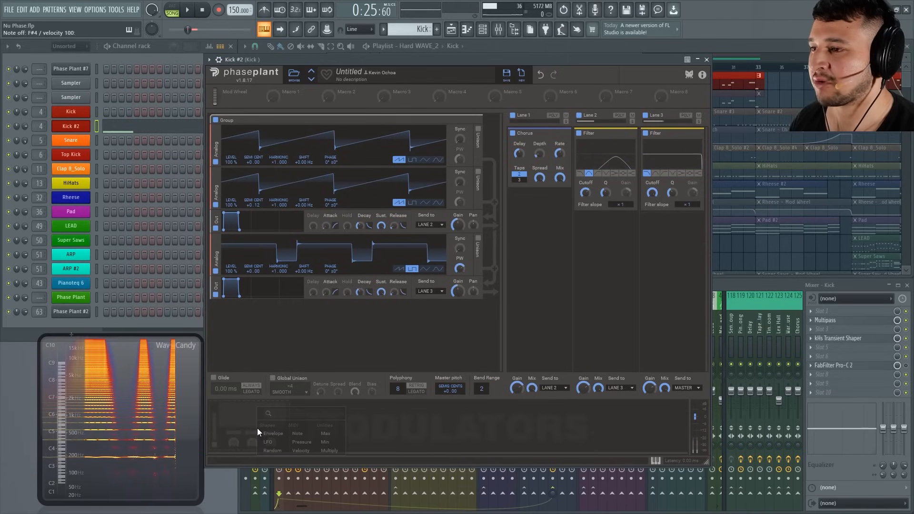
Add an Envelope modulator and shape it into a short pluck with minimum attack, hold and sustain and a slightly longer decay.
left_click(258, 428)
left_click(273, 435)
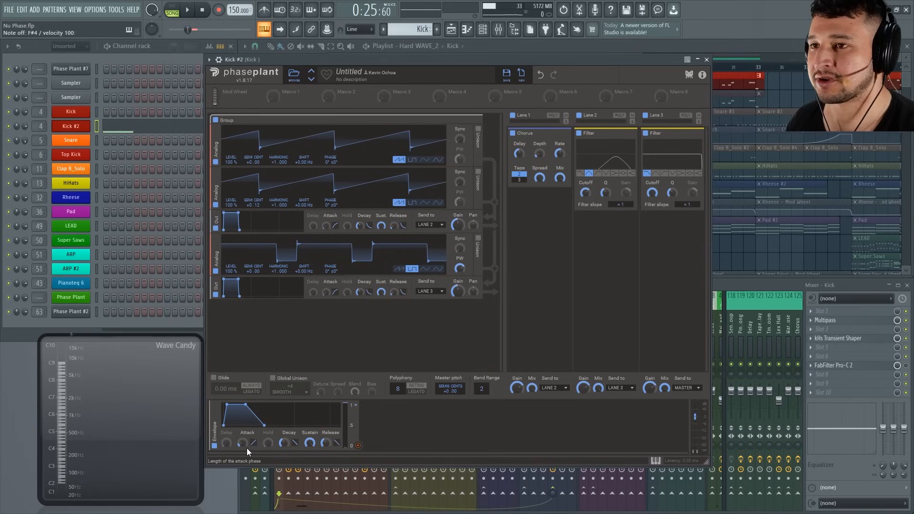
left_click_drag(238, 447, 309, 481)
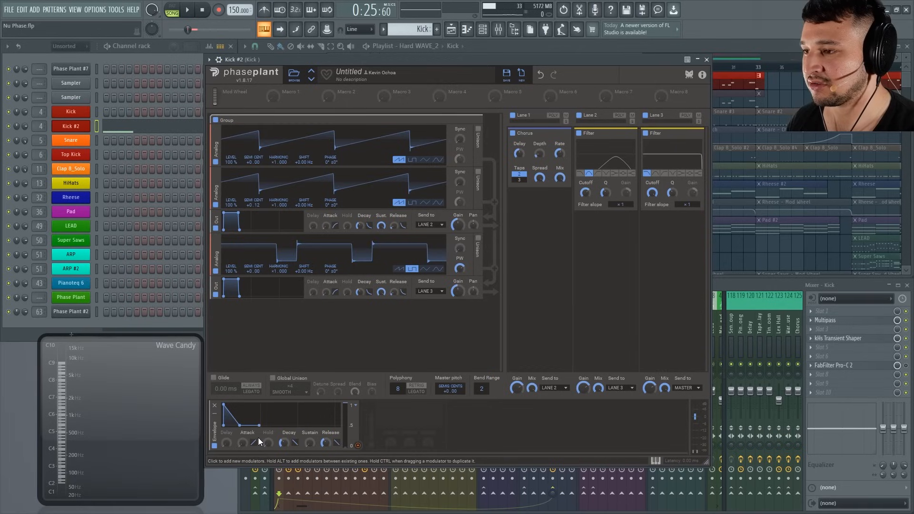
left_click_drag(284, 443, 285, 431)
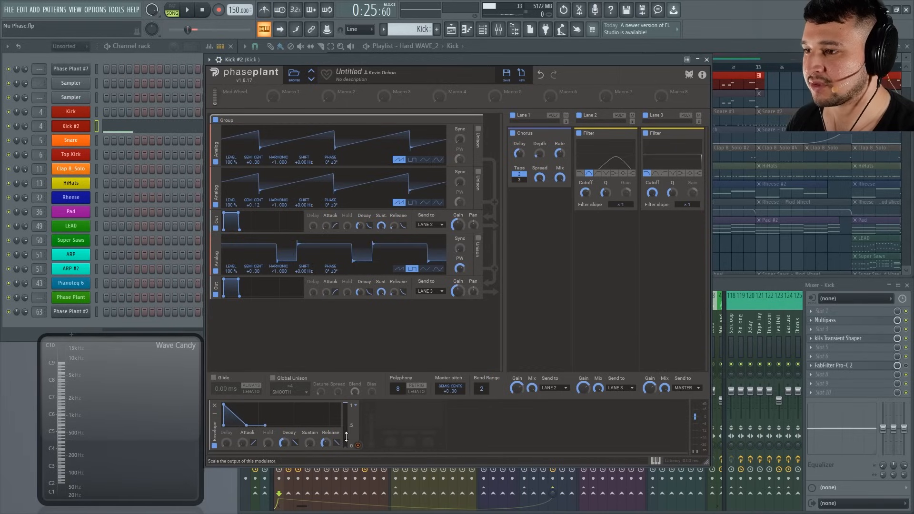
Assign the Envelope to the Lane 3 filter's cutoff, lower the base cutoff, and audition the plucked sound with repeated notes.
left_click(358, 445)
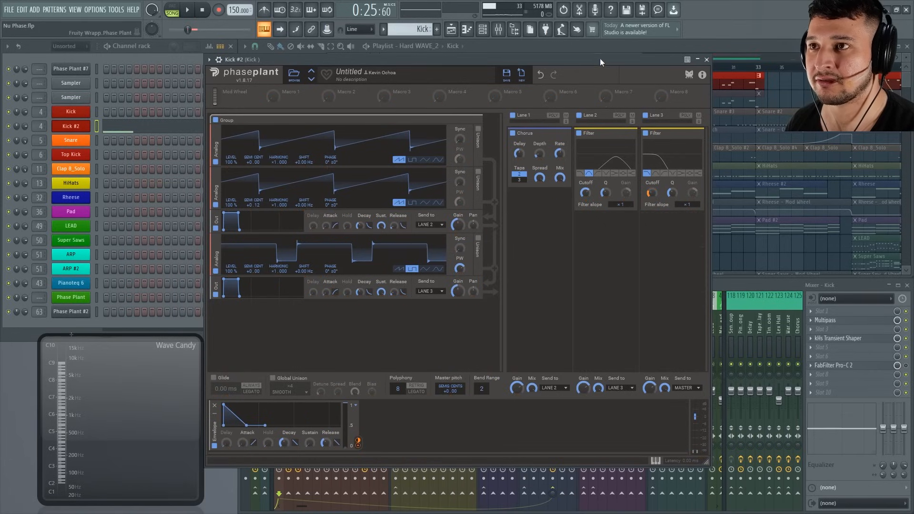
key("g")
key("g")
key("g")
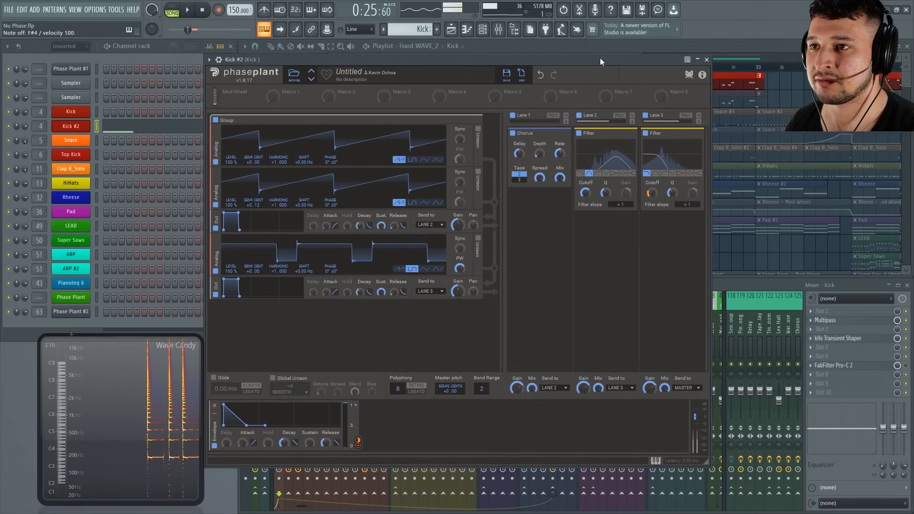
key("g")
left_click_drag(600, 58, 600, 58)
key("g")
key("g")
key("g")
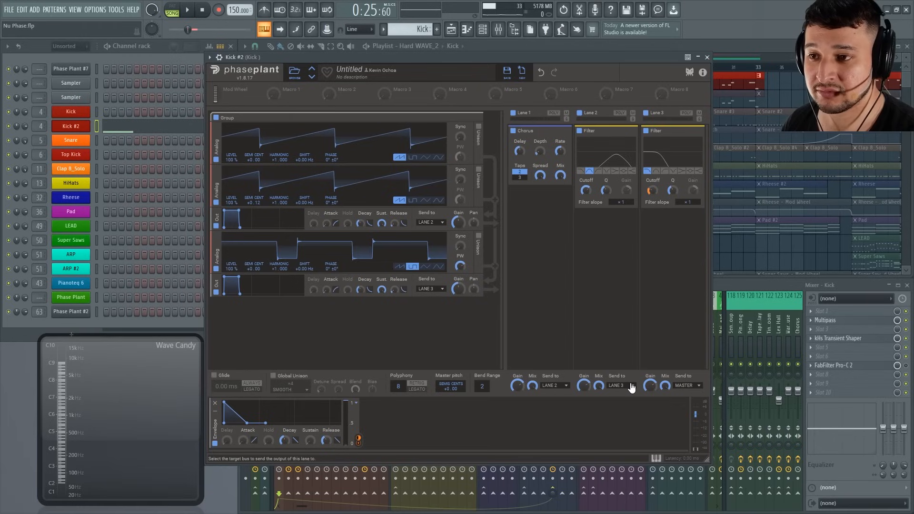
Send Lane 2 to Master and refine its band-pass filter with a higher Q and slightly lower cutoff while auditioning.
left_click(619, 393)
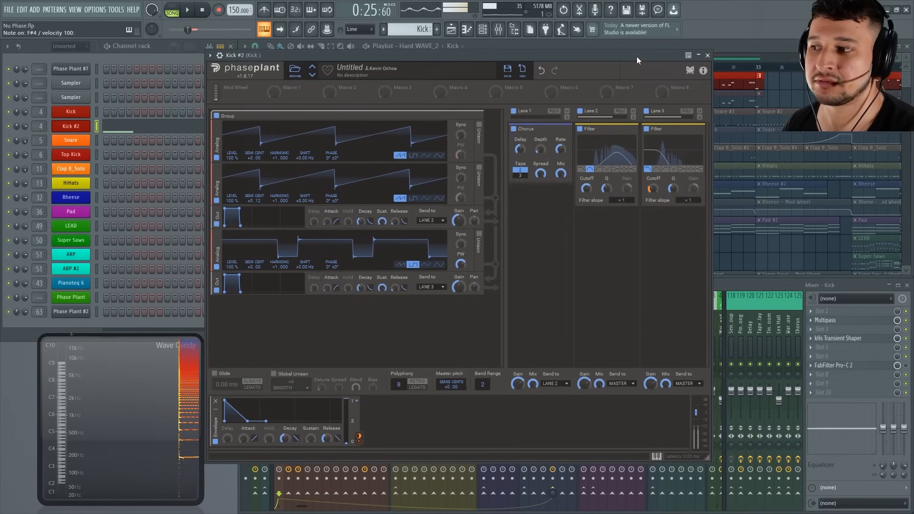
mouse_move(637, 59)
left_mouse_down()
mouse_move(629, 65)
mouse_move(650, 60)
left_mouse_up()
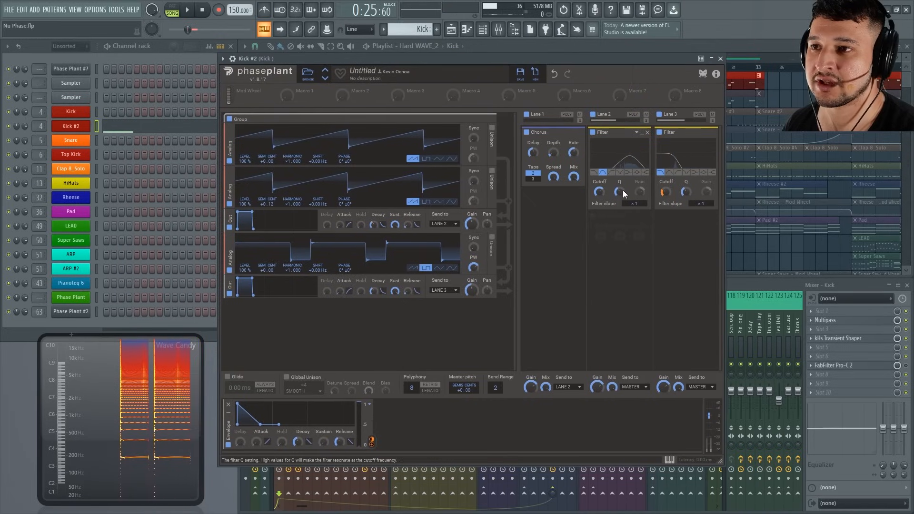
left_click_drag(622, 191, 621, 182)
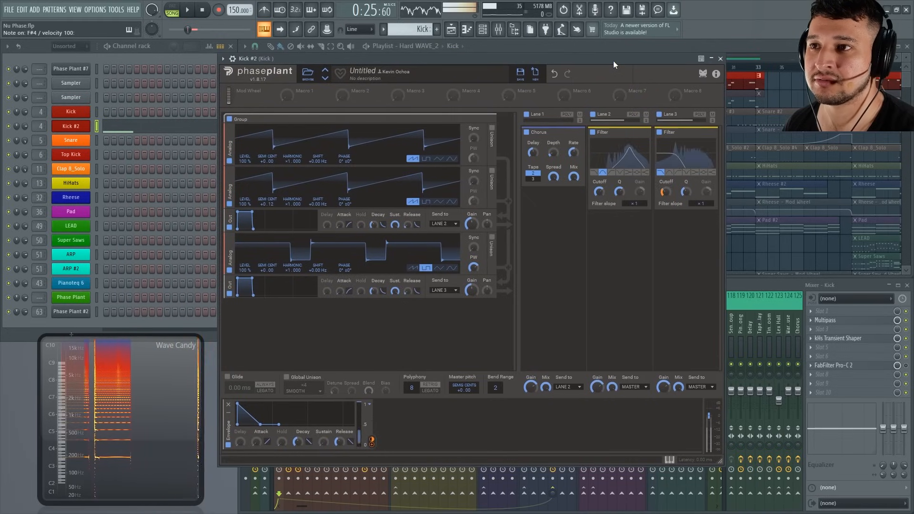
left_click_drag(613, 61, 613, 60)
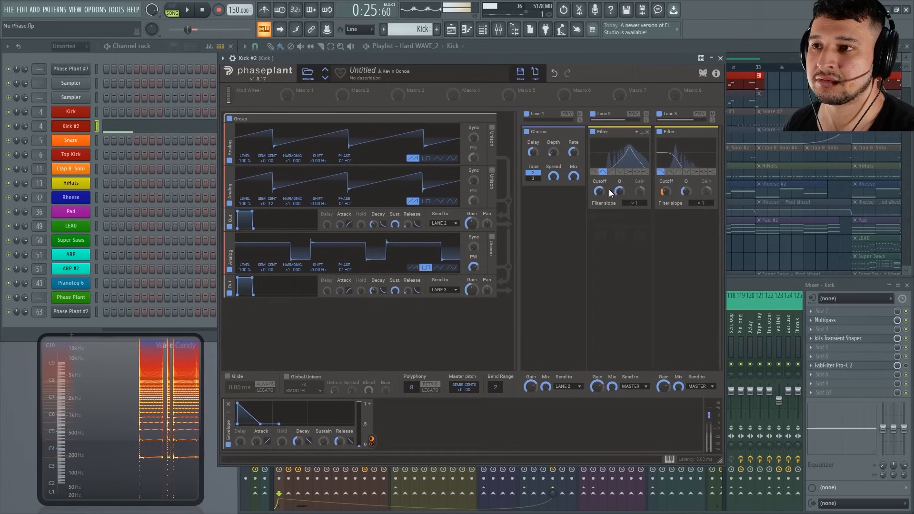
left_click_drag(600, 192, 600, 196)
left_click_drag(590, 56, 591, 55)
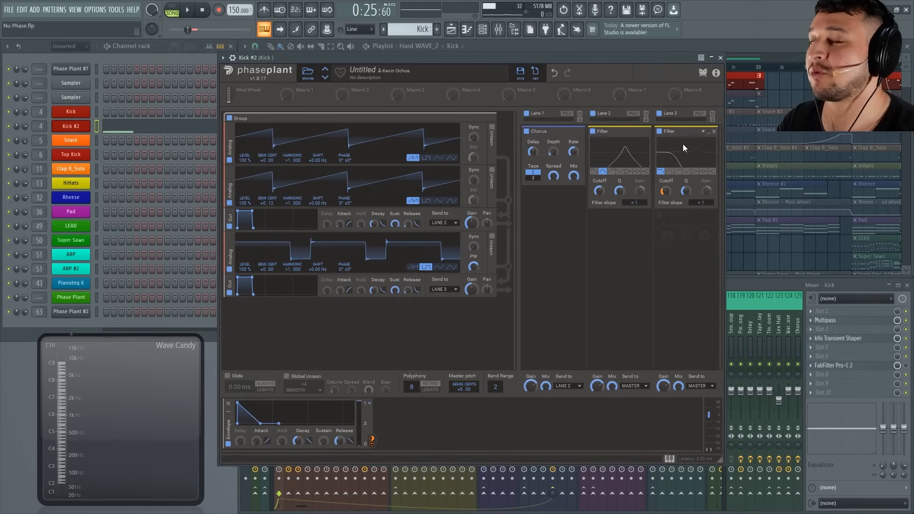
Add a Filter effect to the generator section below the second Output module.
left_click(267, 317)
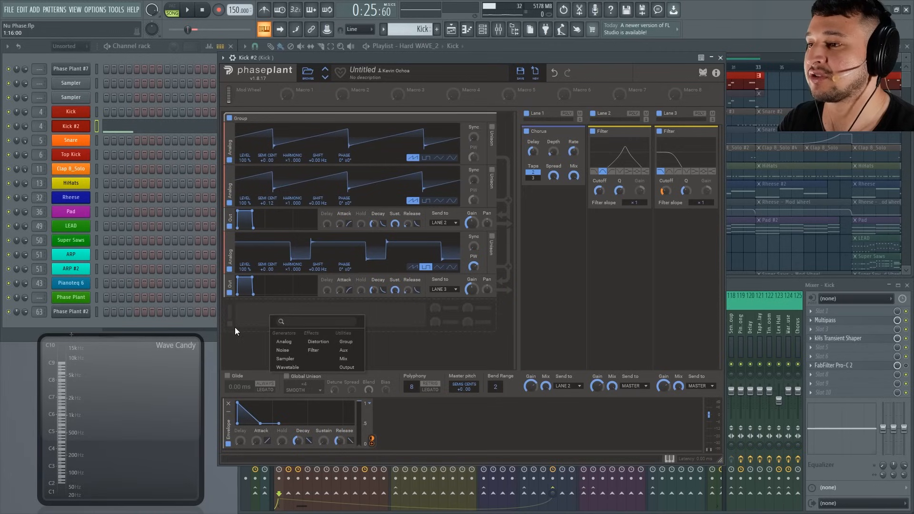
left_click(316, 355)
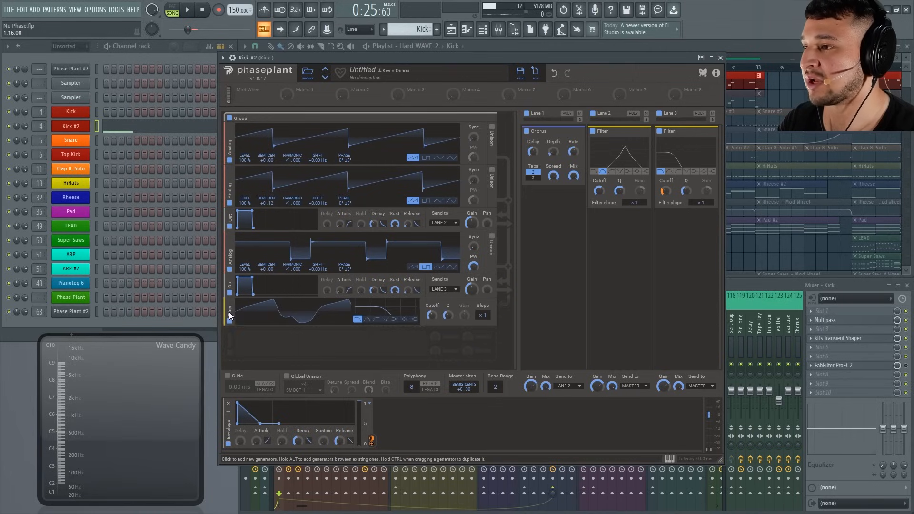
Place the Filter ahead of the second Output, bypass the Lane 3 filter, and modulate the moved Filter's lowered cutoff with the Envelope.
mouse_move(229, 313)
left_mouse_down()
mouse_move(230, 294)
mouse_move(236, 304)
left_mouse_up()
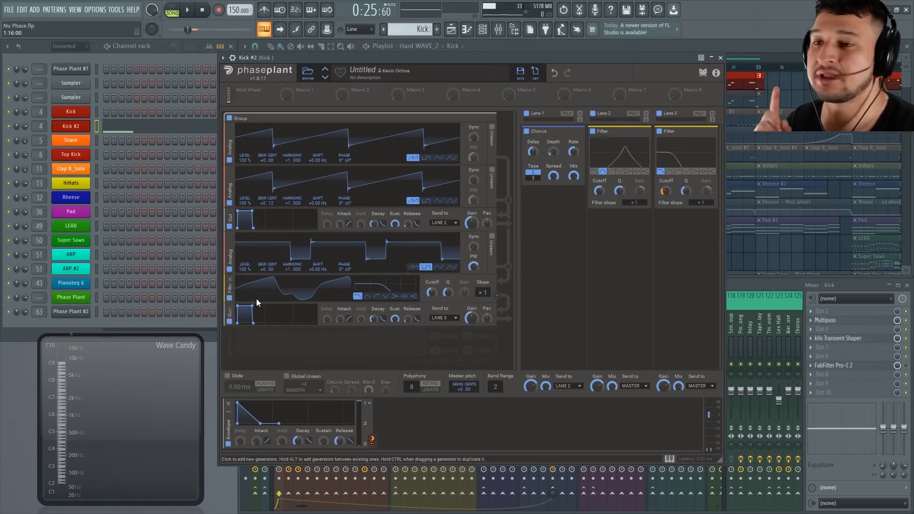
left_click(660, 131)
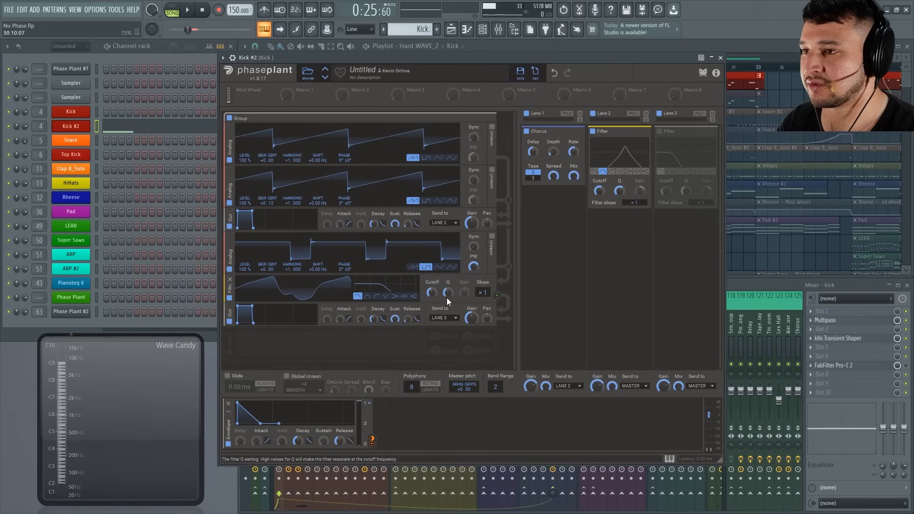
left_click_drag(433, 293, 432, 322)
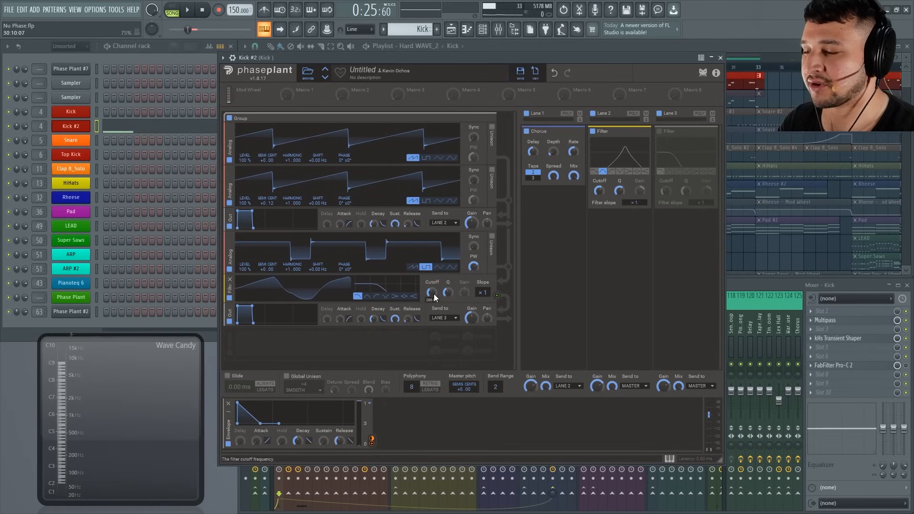
left_click_drag(371, 442, 434, 303)
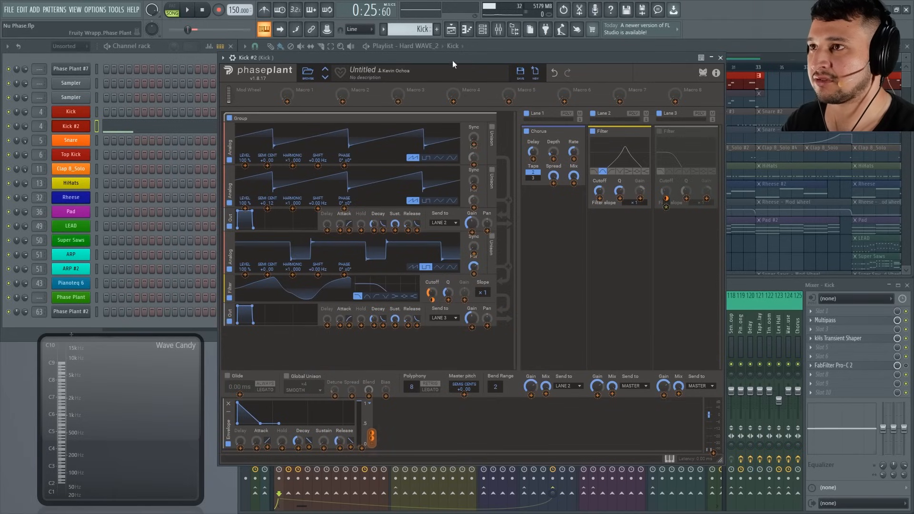
Audition the patch with repeated notes and lower the generator Filter's base cutoff further.
left_click_drag(452, 60, 451, 58)
key("b")
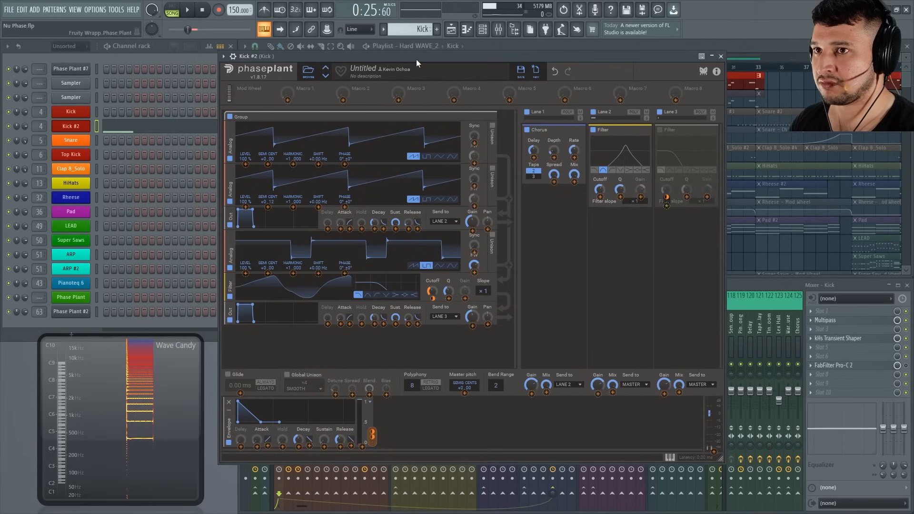
key("b")
left_click(441, 328)
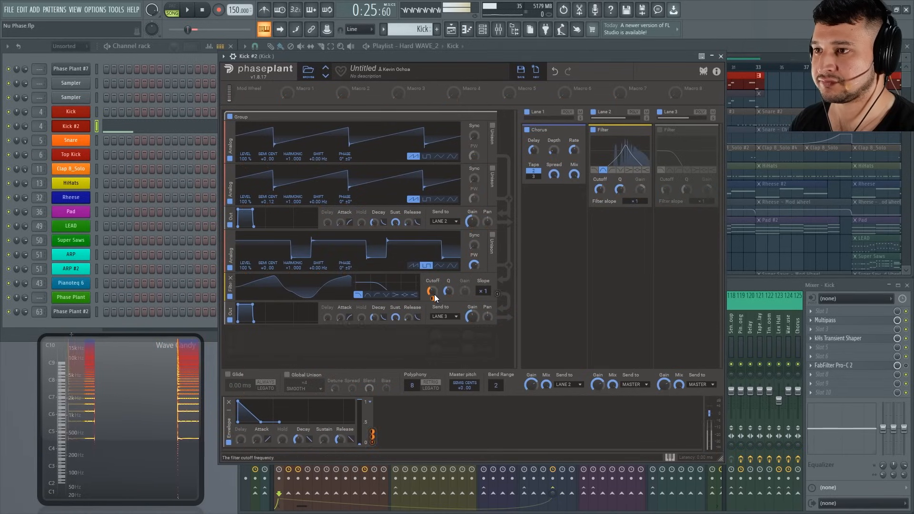
left_click_drag(435, 289, 434, 304)
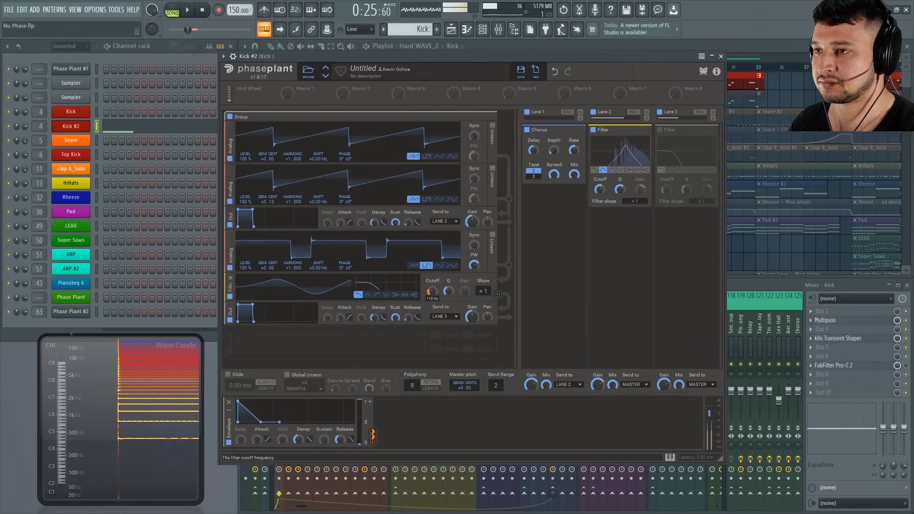
left_click(436, 49)
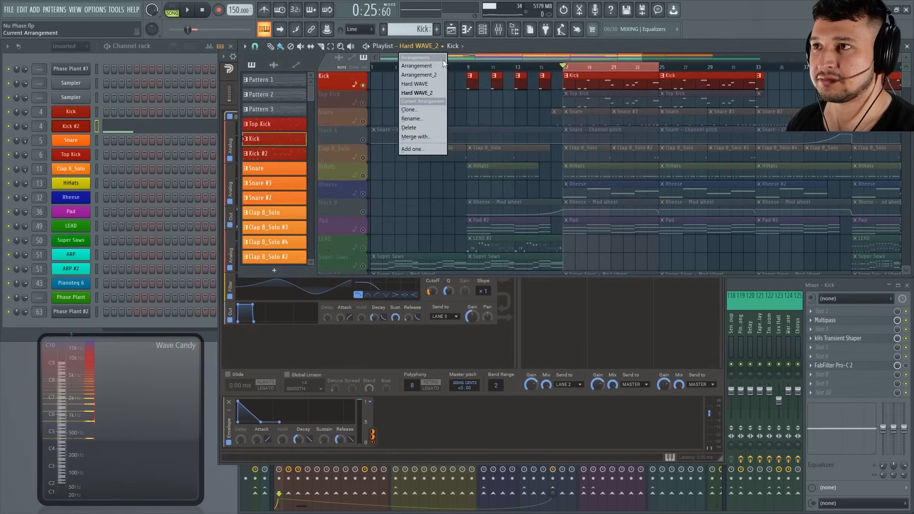
left_click(556, 332)
left_click_drag(503, 58, 503, 57)
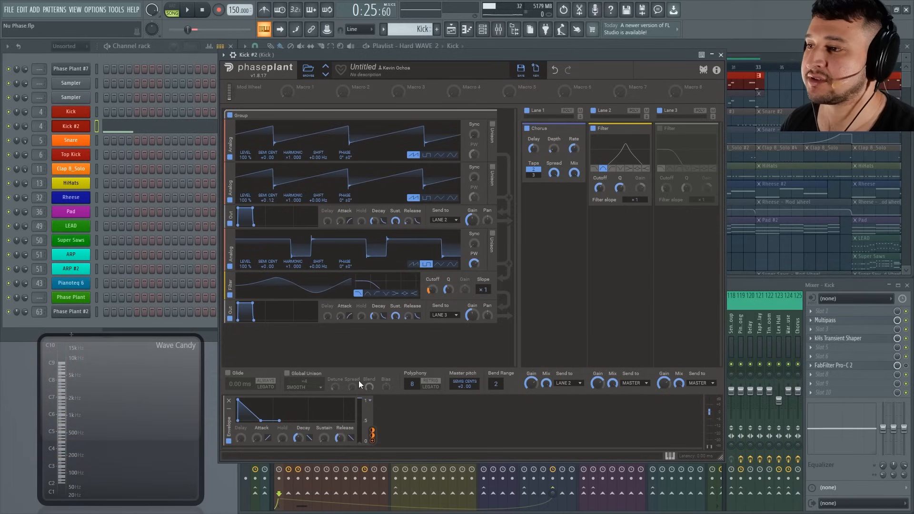
Add a Distortion effect between the Filter and the second Output, keep it on Overdrive, and audition a note.
left_click(327, 341)
left_click(377, 371)
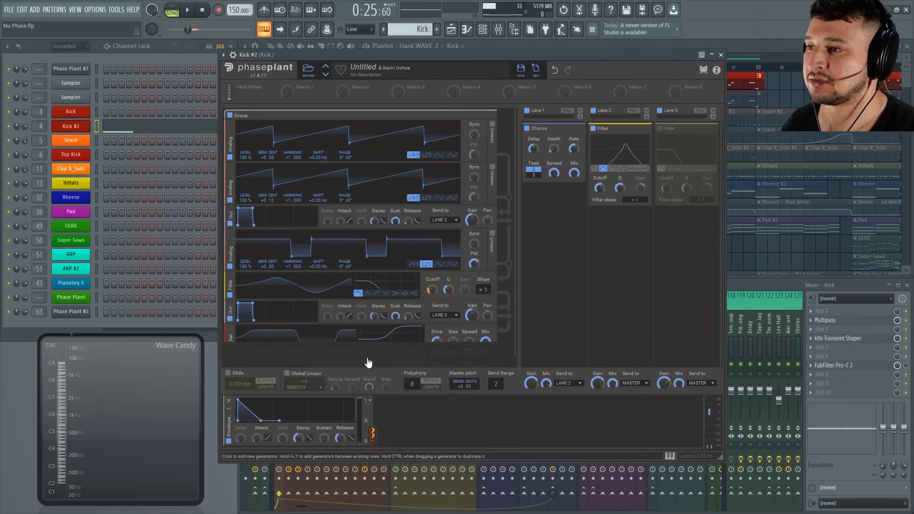
left_click_drag(251, 343, 234, 312)
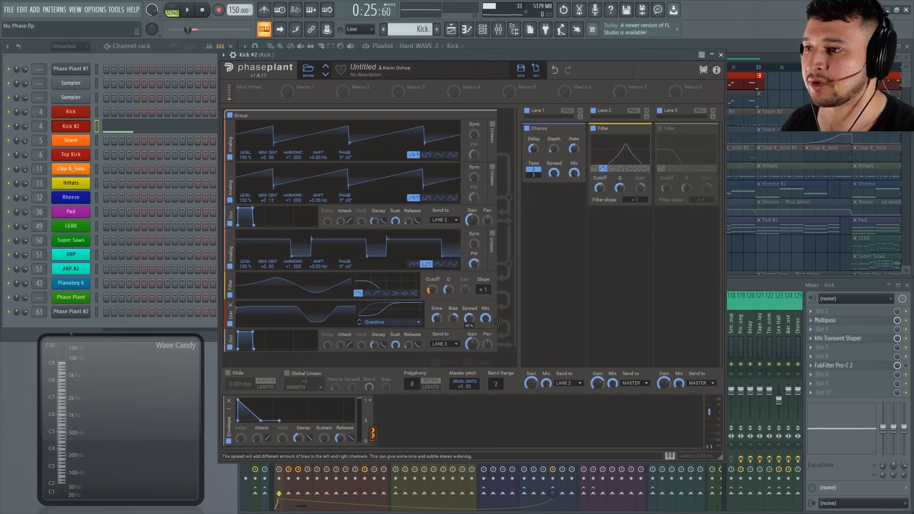
left_click_drag(424, 56, 424, 56)
key("g")
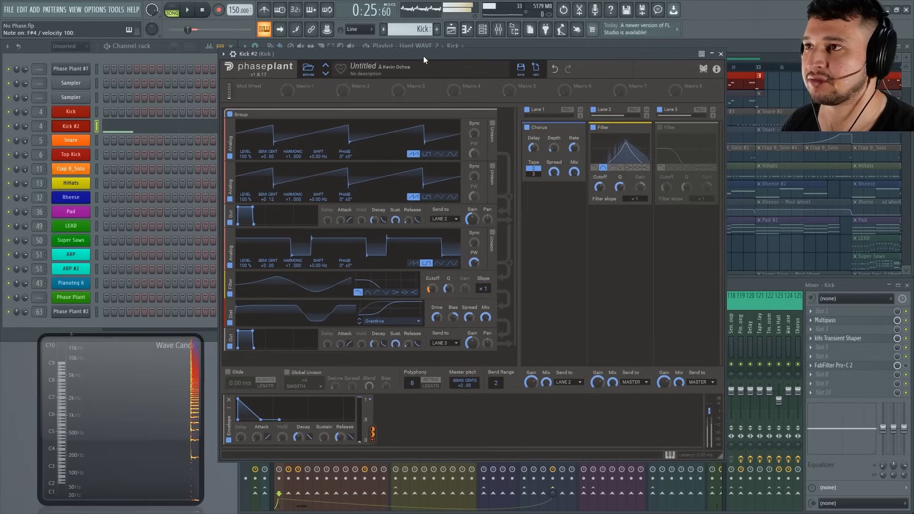
left_click(393, 322)
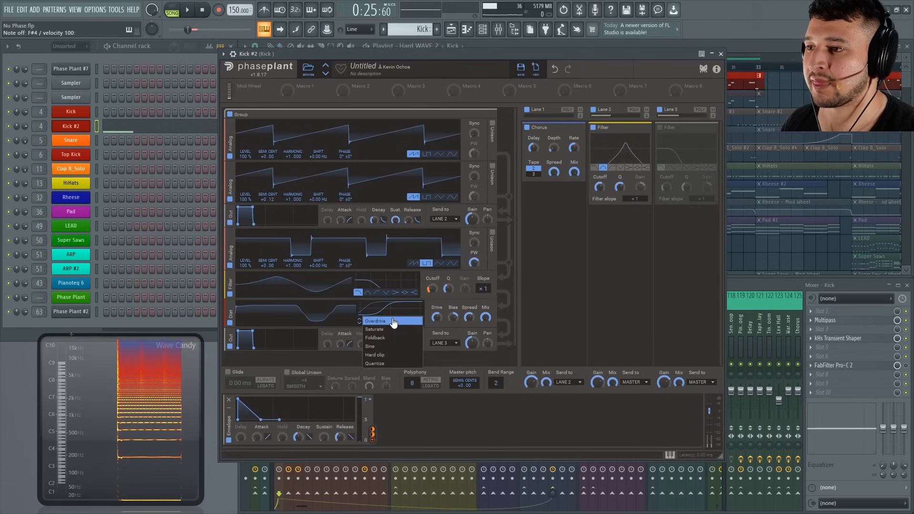
left_click(530, 249)
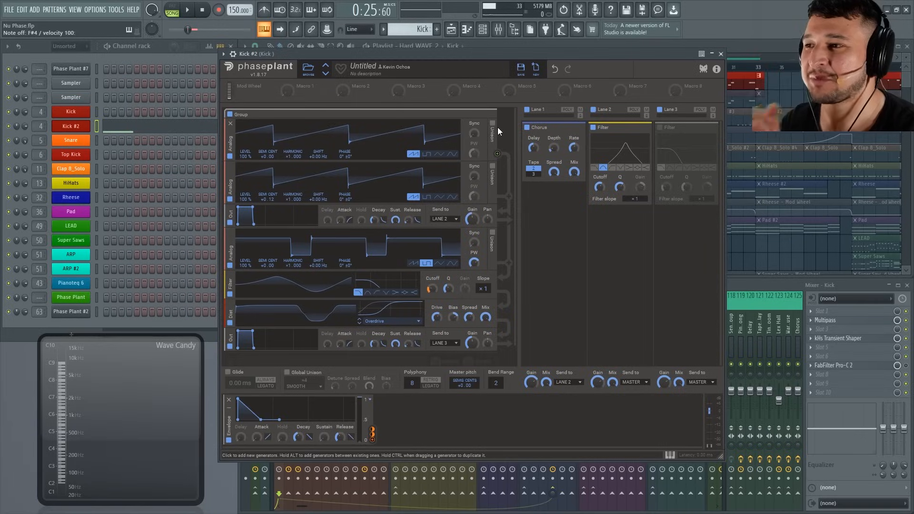
Reset the patch to its default state and add an Analog oscillator with a sine waveform.
left_click(536, 69)
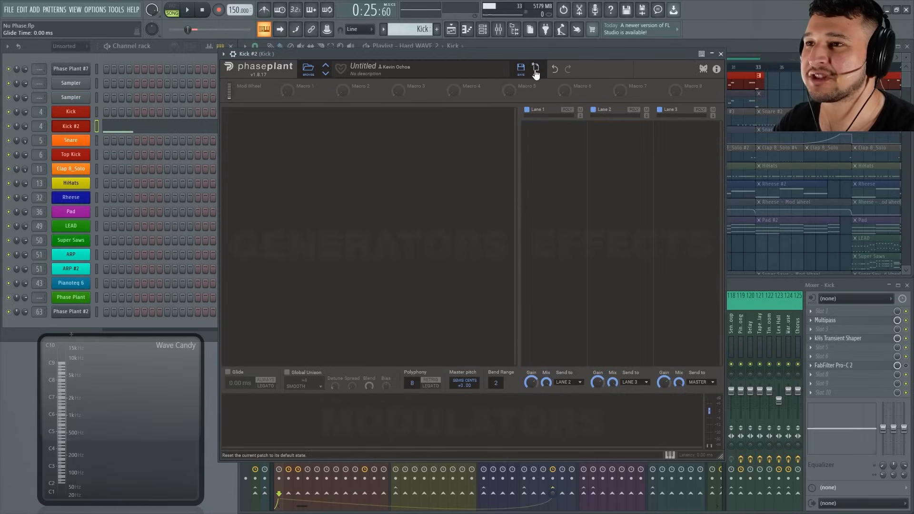
left_click(356, 123)
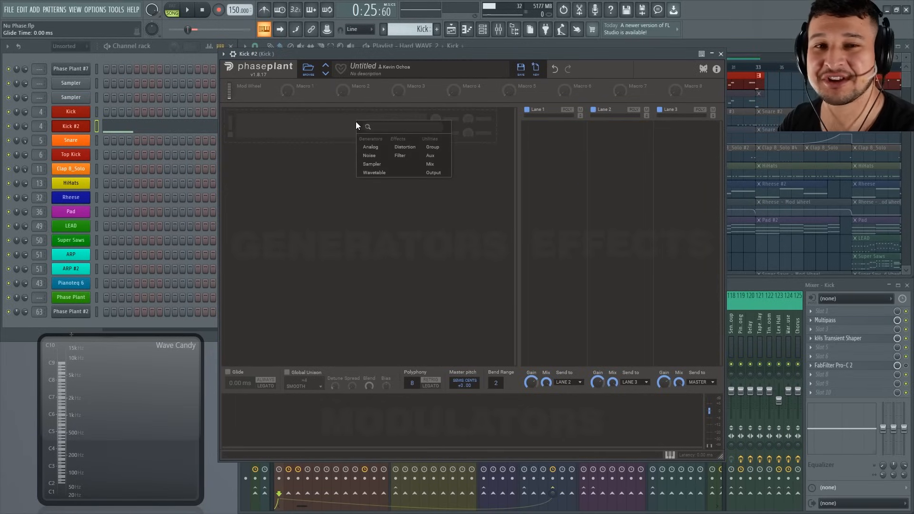
left_click(381, 146)
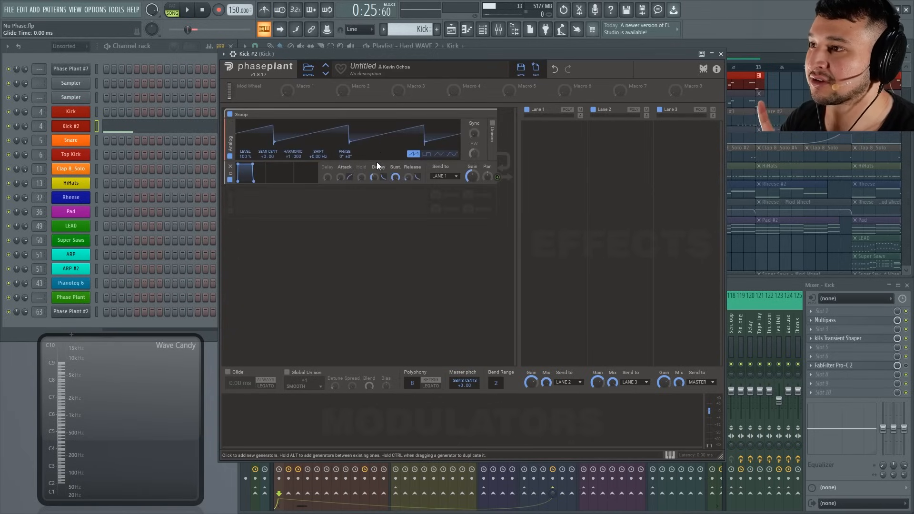
left_click(451, 154)
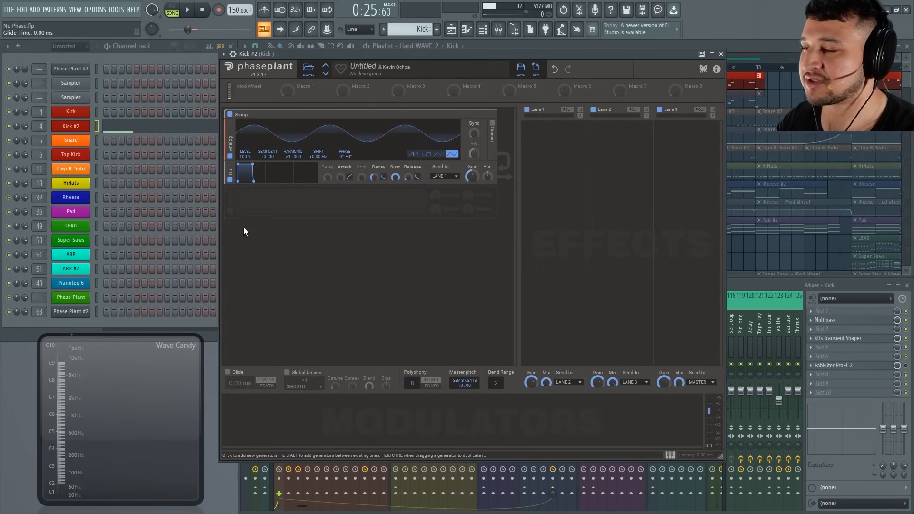
Add an Envelope modulator with minimum attack, zero sustain and a very short decay.
left_click(271, 414)
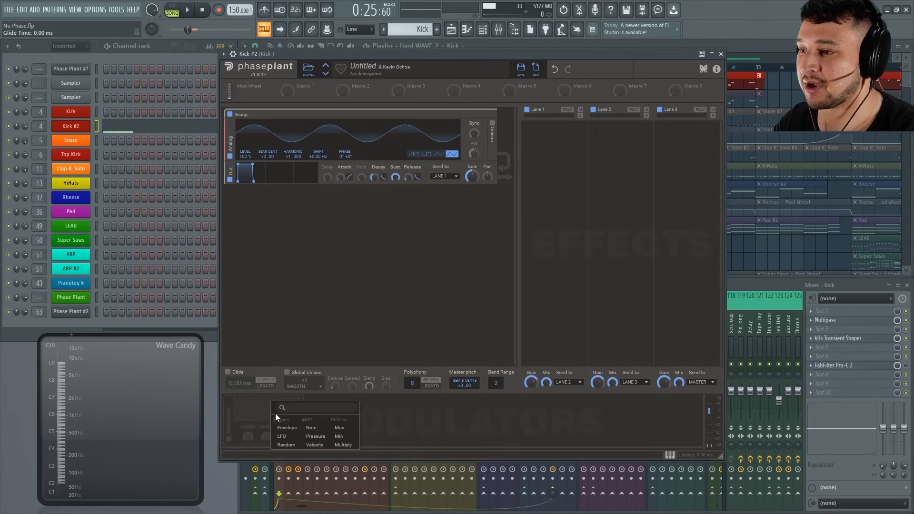
left_click(285, 431)
left_click_drag(325, 438, 324, 508)
left_click_drag(300, 437, 300, 464)
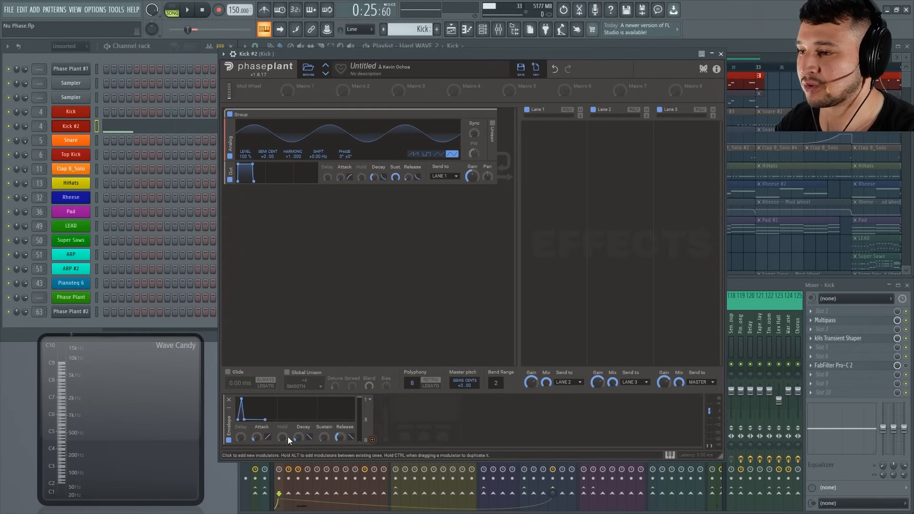
left_click_drag(257, 437, 257, 453)
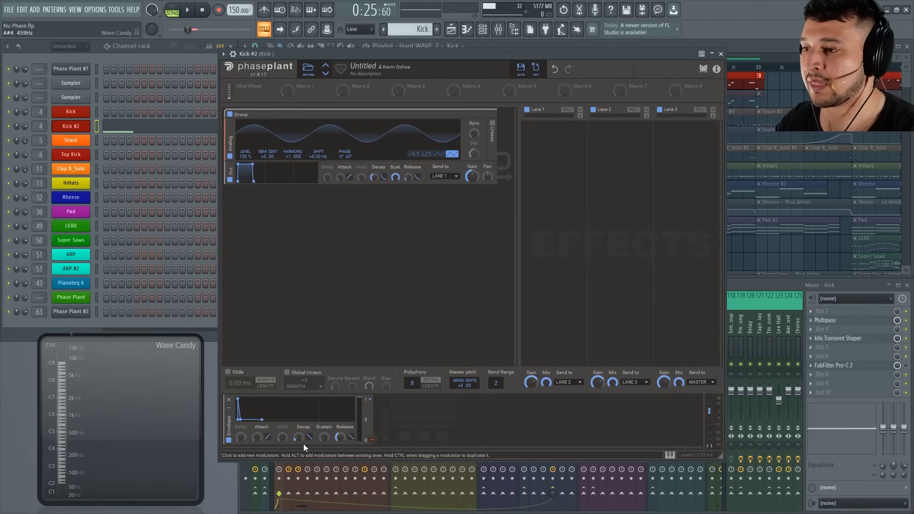
Assign the Envelope to the sine oscillator's Semi/Cent pitch with a large positive amount and audition it with notes.
left_click(373, 440)
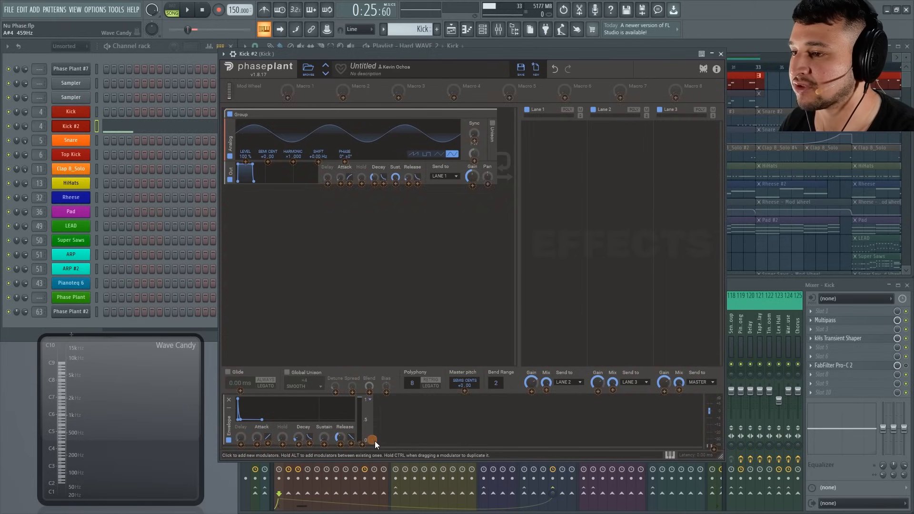
left_click(267, 161)
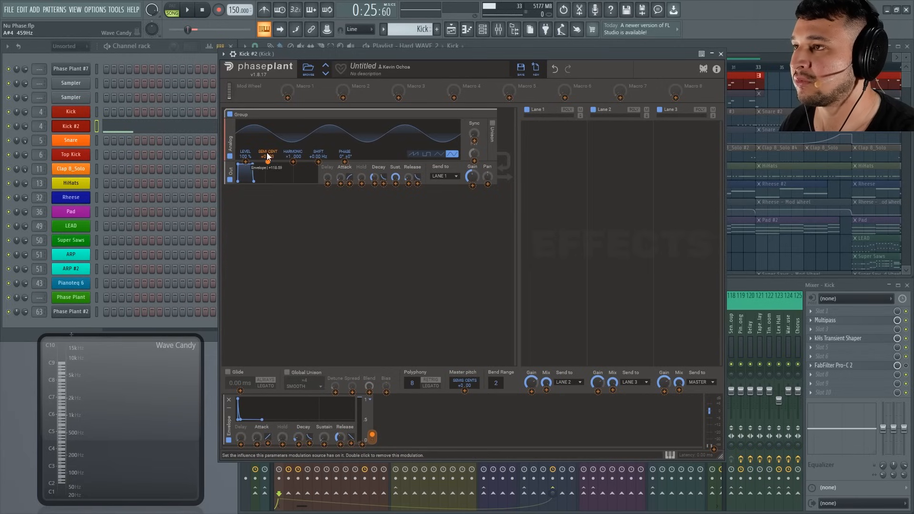
left_click(300, 53)
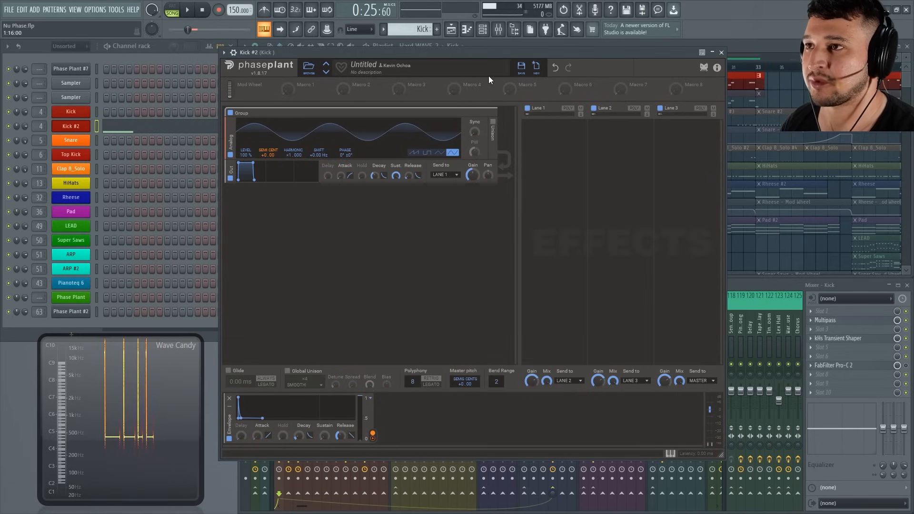
Move the Phase Plant window clear of the playlist's Kick track and play back the kick pattern.
left_click_drag(483, 52, 483, 105)
key("space")
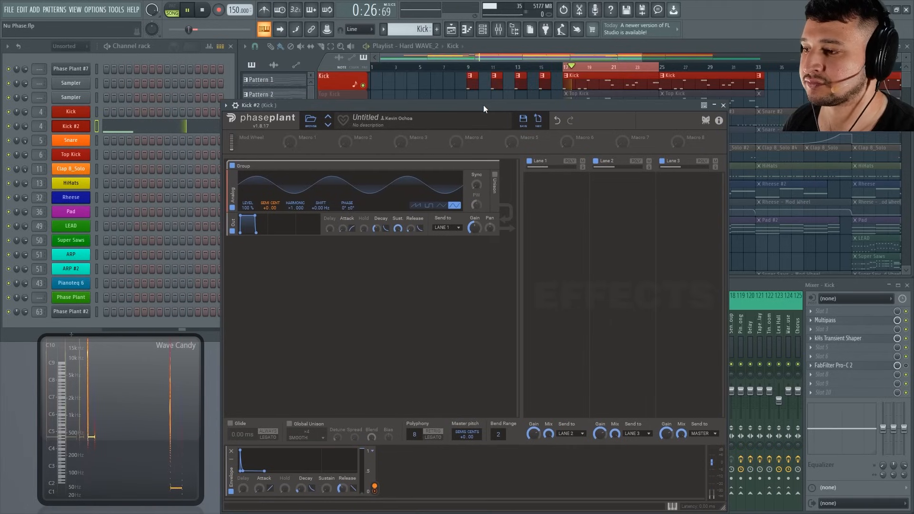
left_click_drag(484, 105, 519, 118)
key("space")
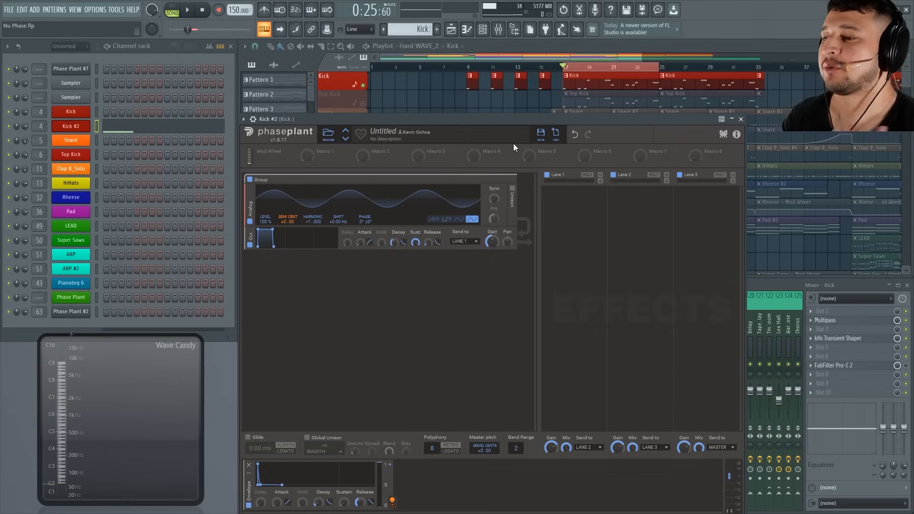
Lengthen the Envelope's decay slightly and reduce its modulation amount on the oscillator's Semi/Cent pitch.
left_click_drag(506, 124, 498, 102)
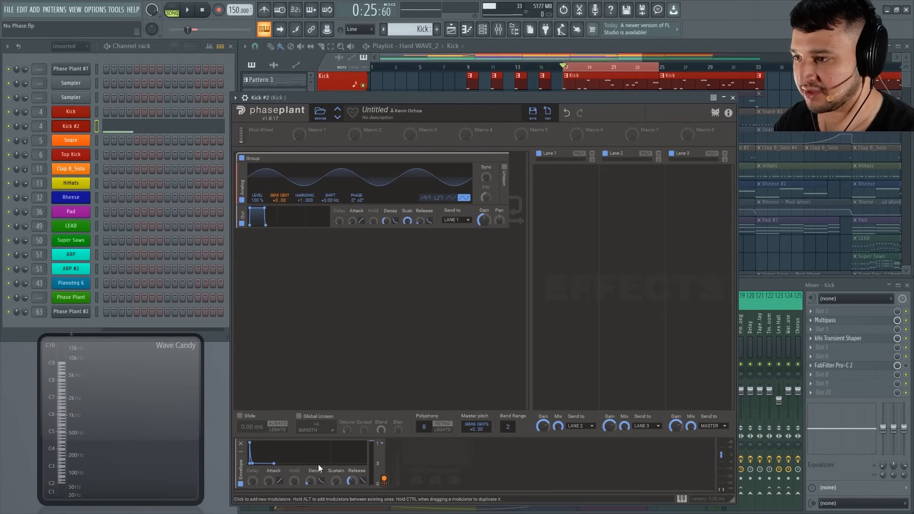
left_click_drag(309, 480, 308, 476)
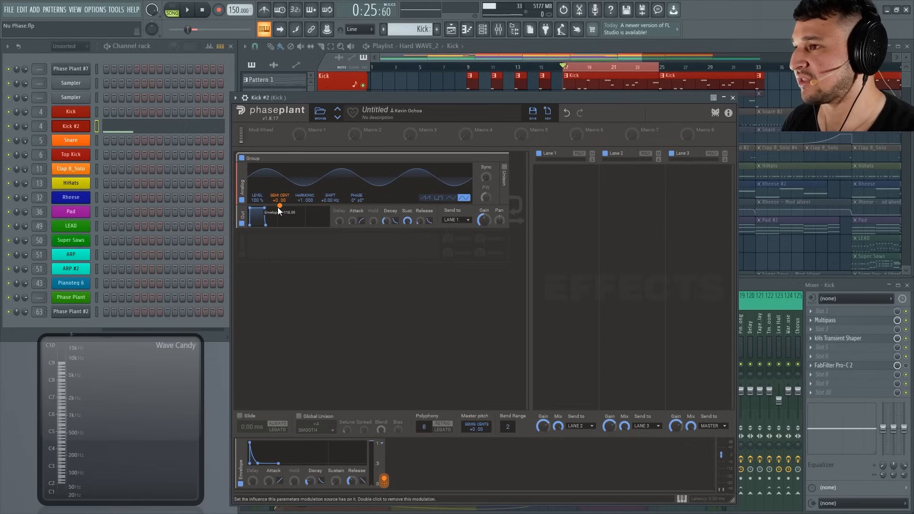
left_click_drag(279, 206, 278, 207)
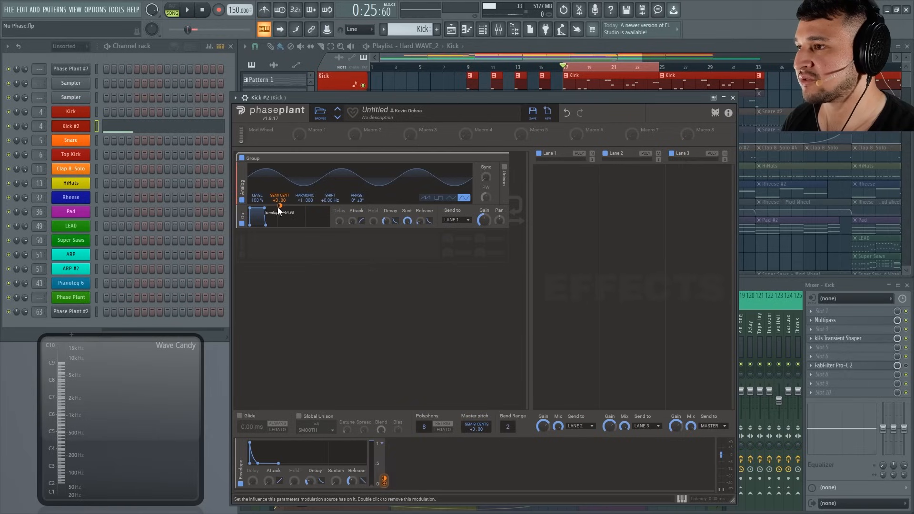
Fine-tune the Envelope's decay to about 73 ms while playing the kick pattern.
key("space")
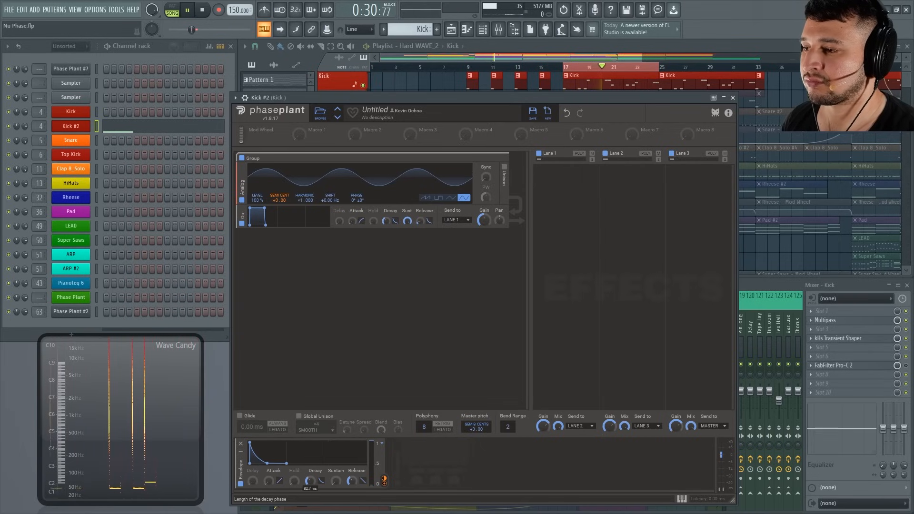
left_click_drag(313, 483, 312, 477)
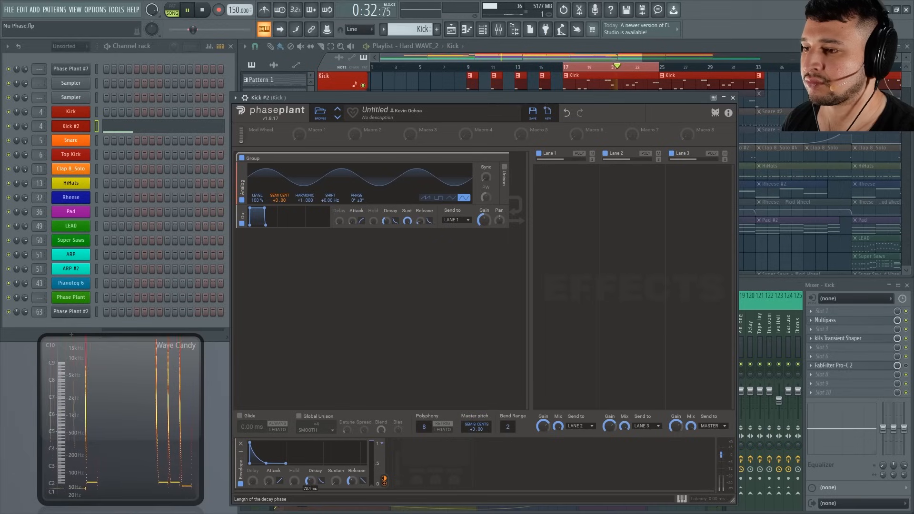
key("space")
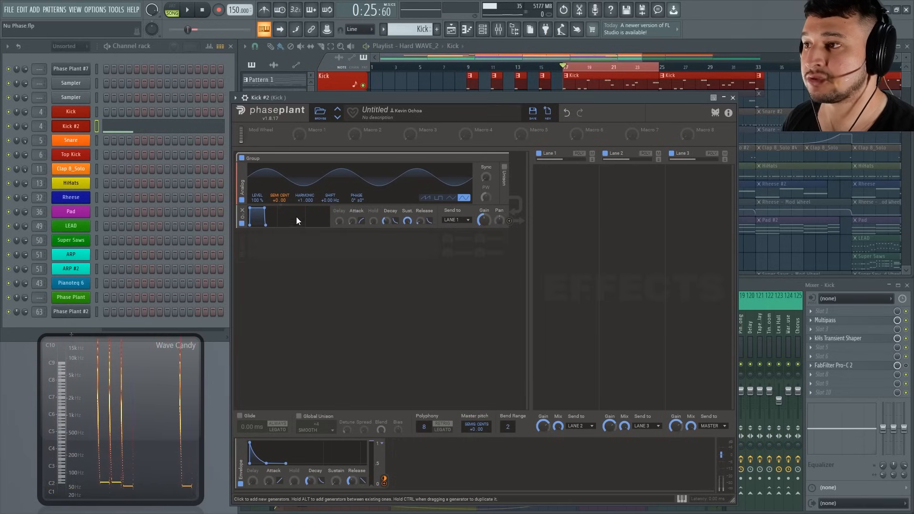
Readjust the Envelope's modulation amount on the oscillator's pitch and audition the kick pattern with playback.
mouse_move(279, 205)
left_click_drag(279, 205, 280, 194)
key("space")
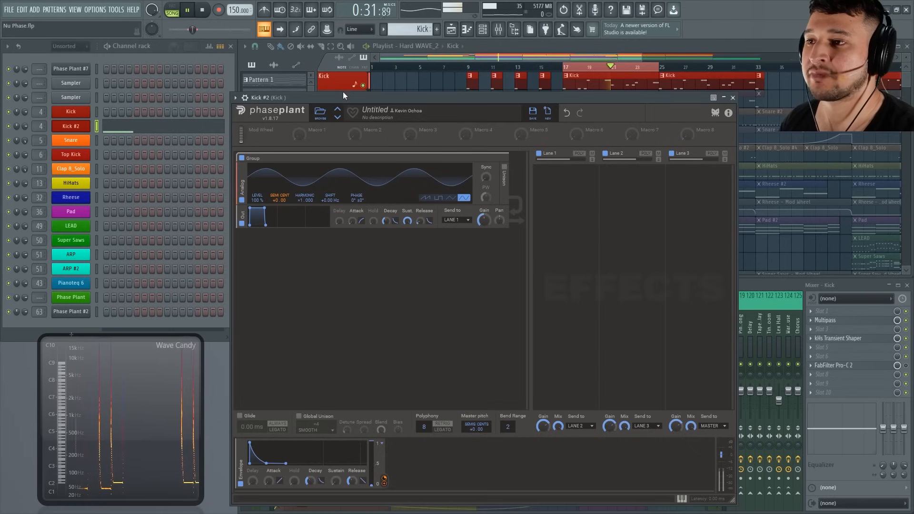
key("space")
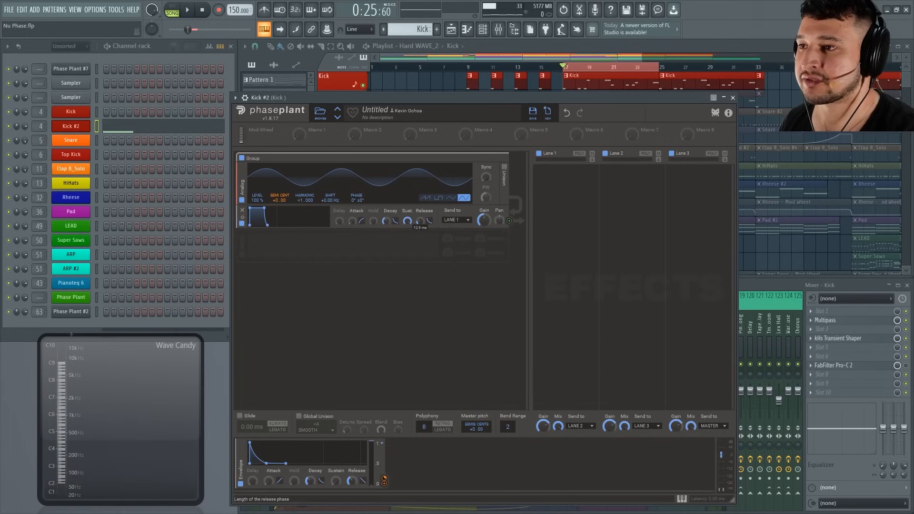
key("space")
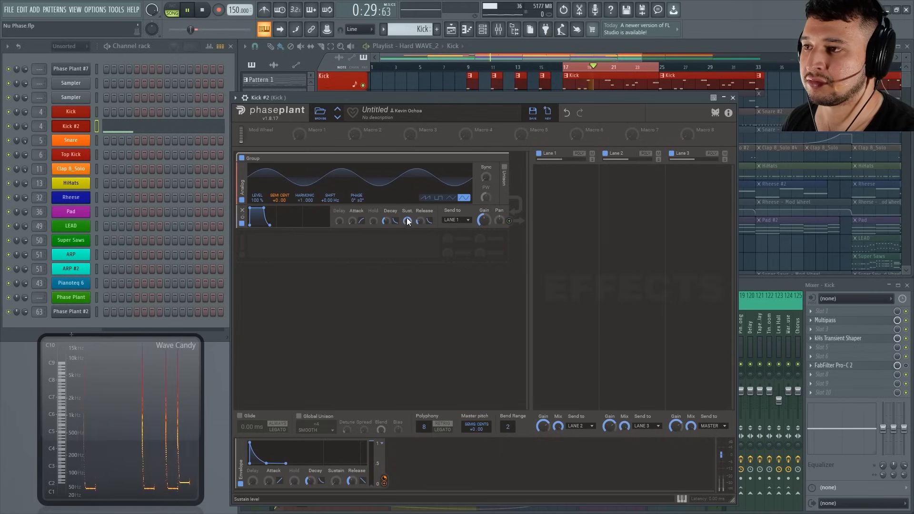
Slightly raise the sustain level of the Output envelope and audition the kick pattern.
left_click_drag(407, 221, 407, 216)
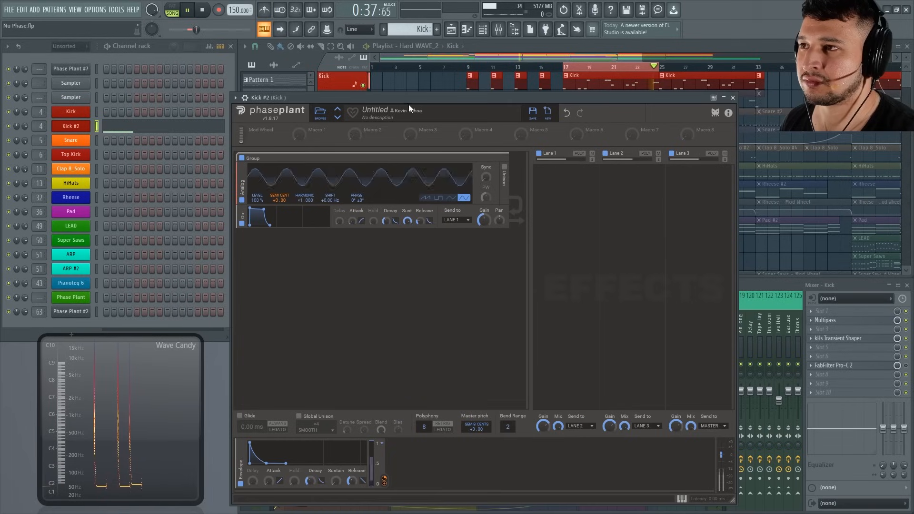
key("space")
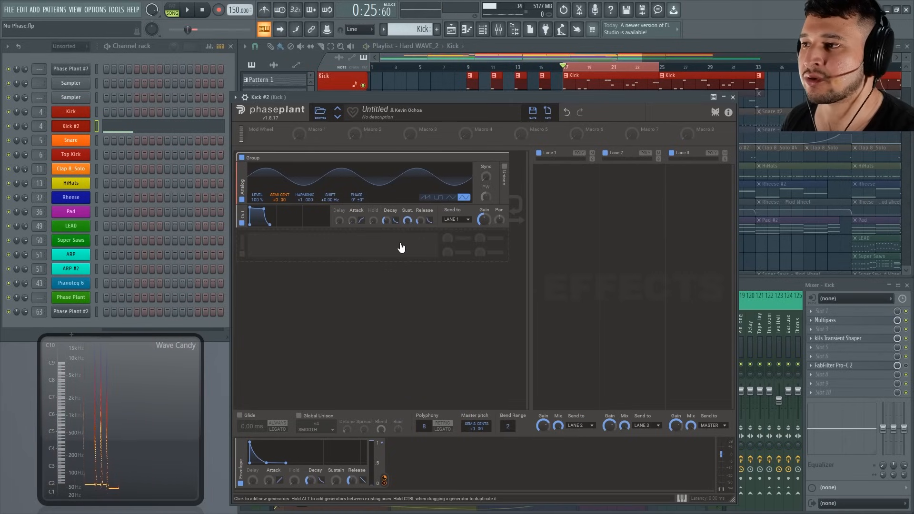
Add a second Analog oscillator beneath the sine oscillator in the group.
left_click(401, 247)
left_click(422, 270)
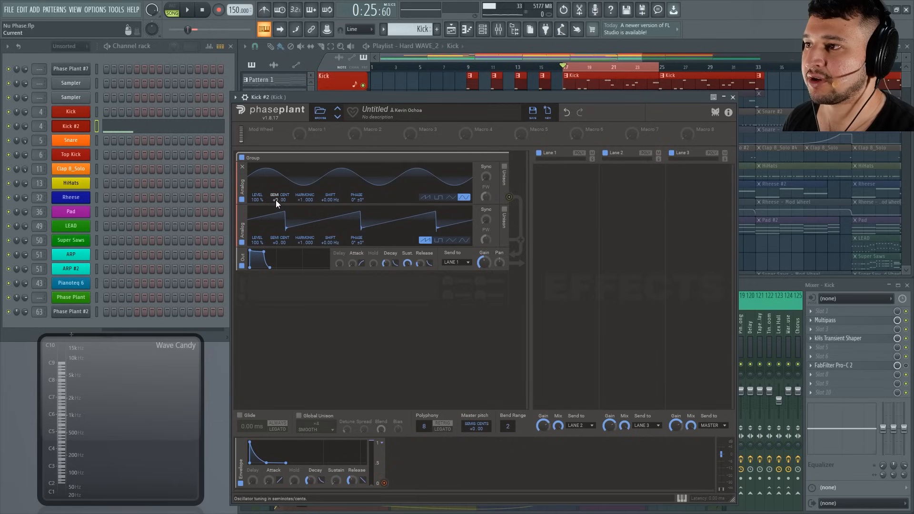
Modulate both oscillators' Semi/Cent pitch with the Envelope, setting the amount on the sine oscillator to +32.
left_click_drag(383, 484, 280, 205)
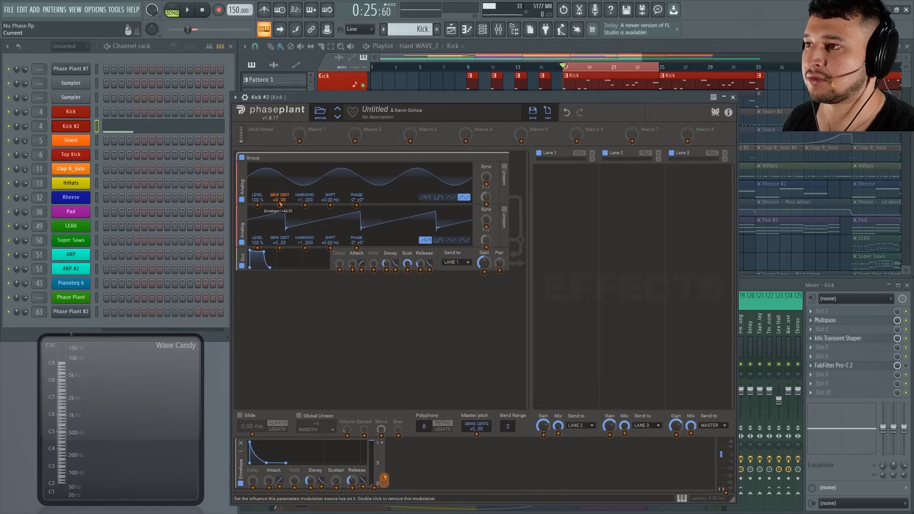
right_click(279, 205)
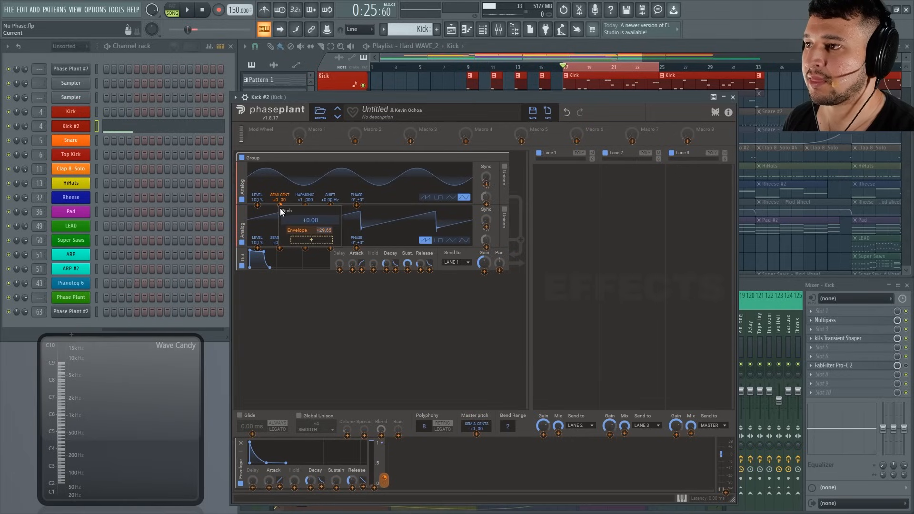
left_click(319, 231)
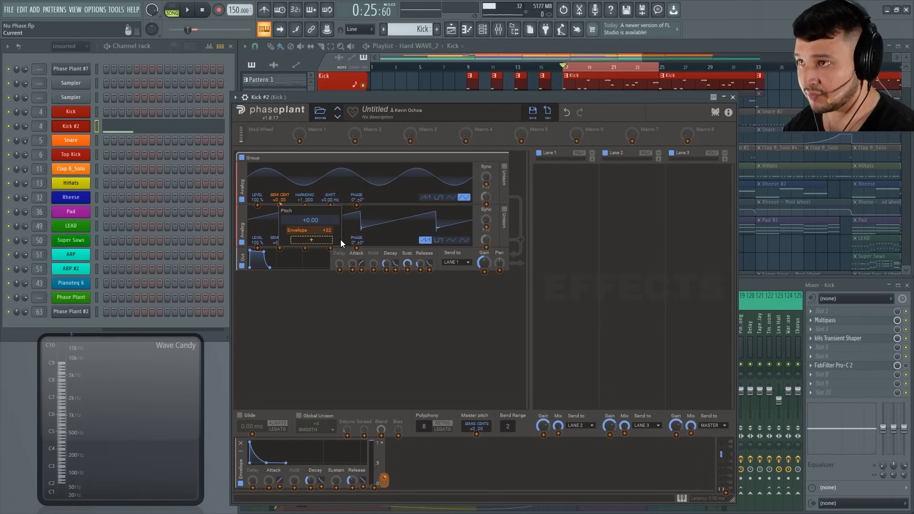
key("Return")
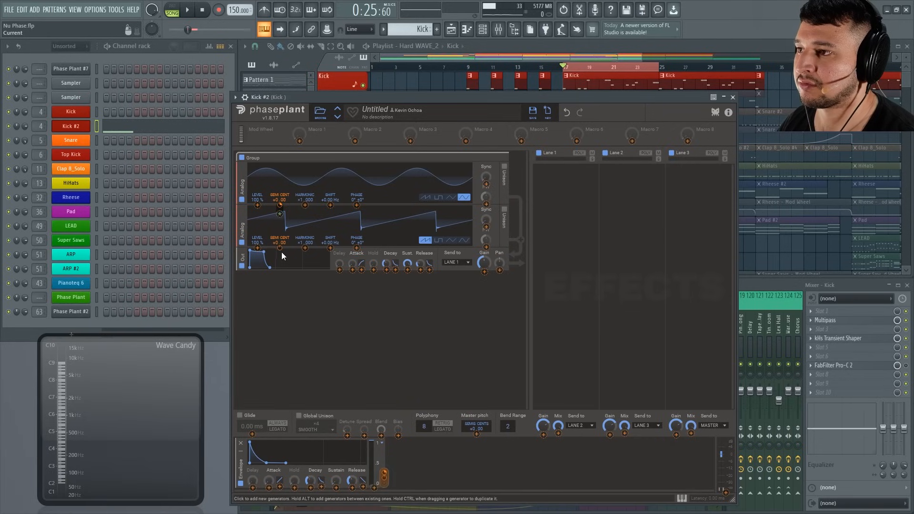
left_click_drag(280, 246, 279, 233)
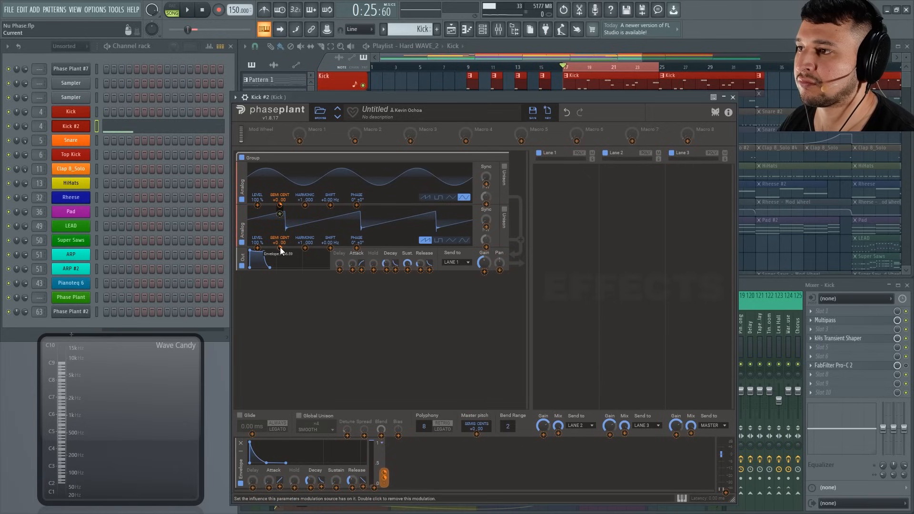
mouse_move(281, 247)
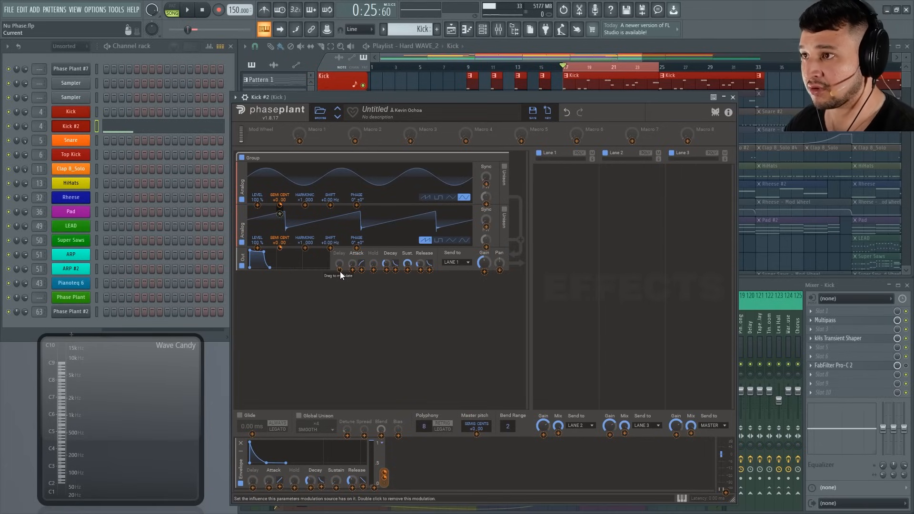
Nudge the Phase Plant window upward and audition the kick pattern with both oscillators.
left_click_drag(399, 97, 398, 96)
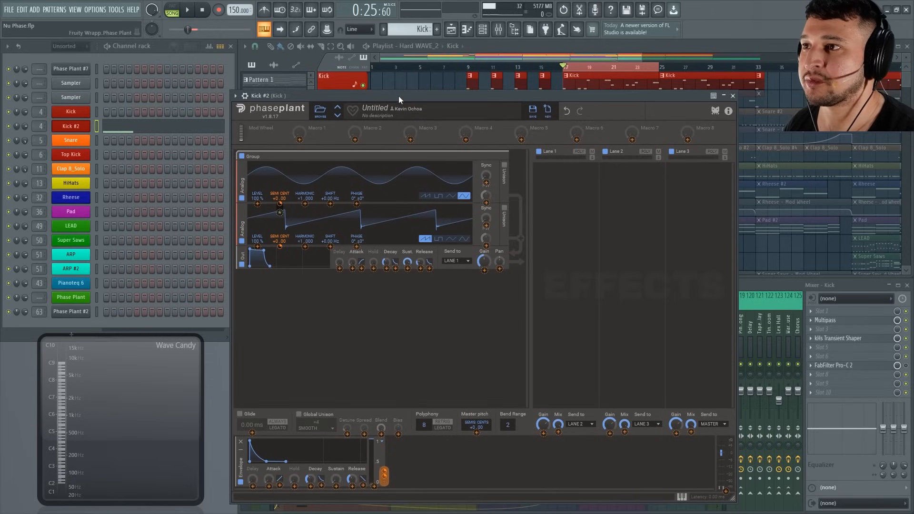
key("space")
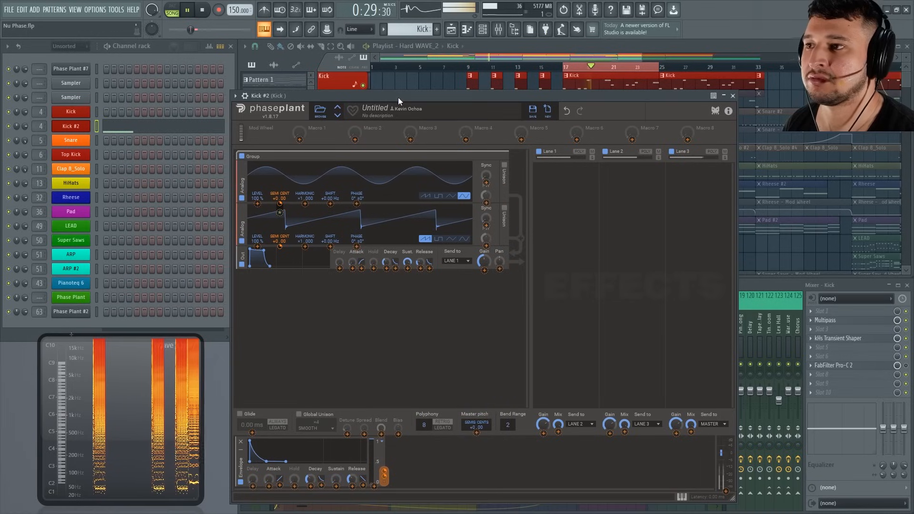
key("space")
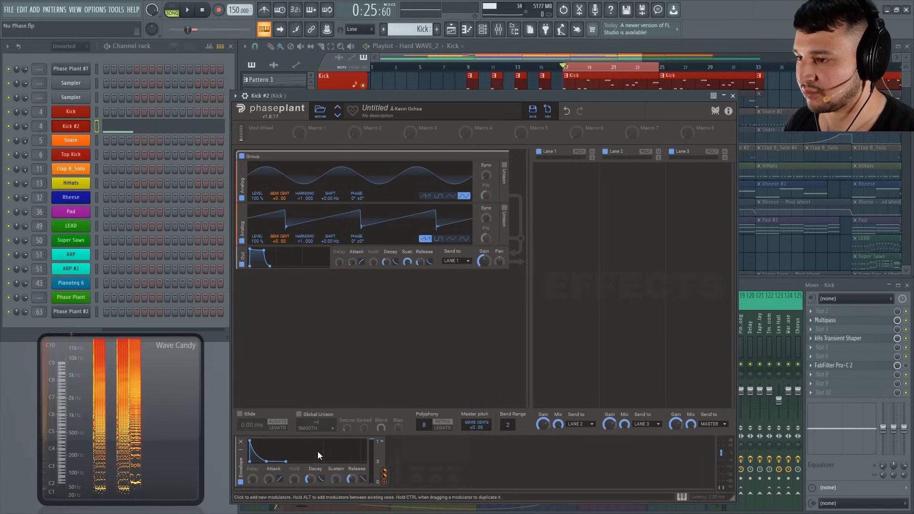
Try a longer Envelope decay while playing the kick pattern, and undo the decay change.
left_click_drag(310, 480, 310, 431)
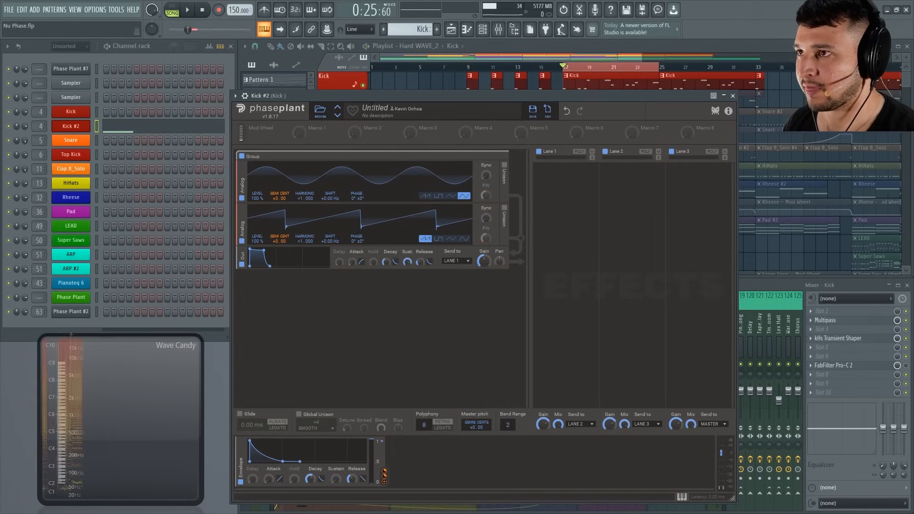
key("space")
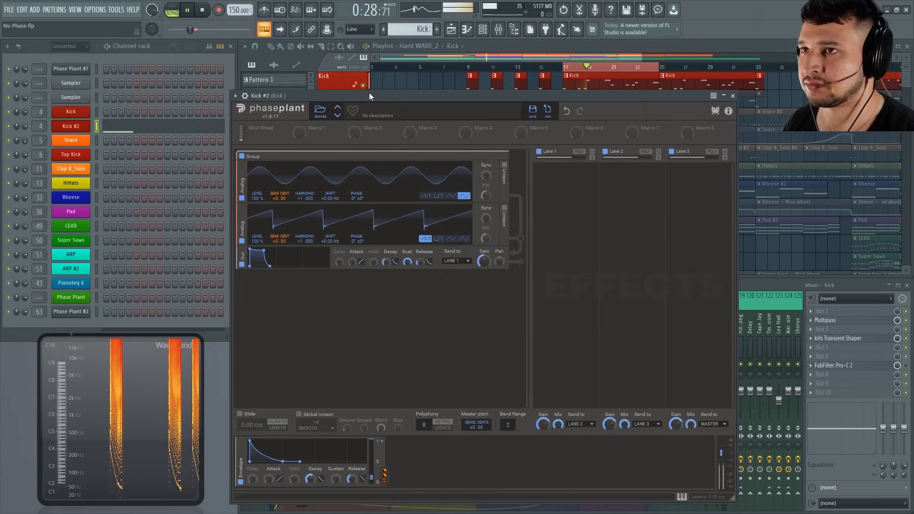
key("space")
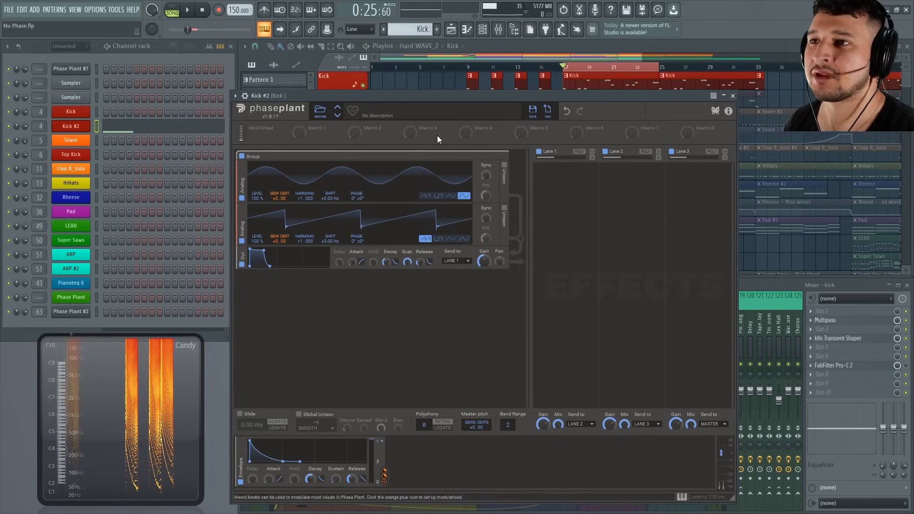
left_click(564, 114)
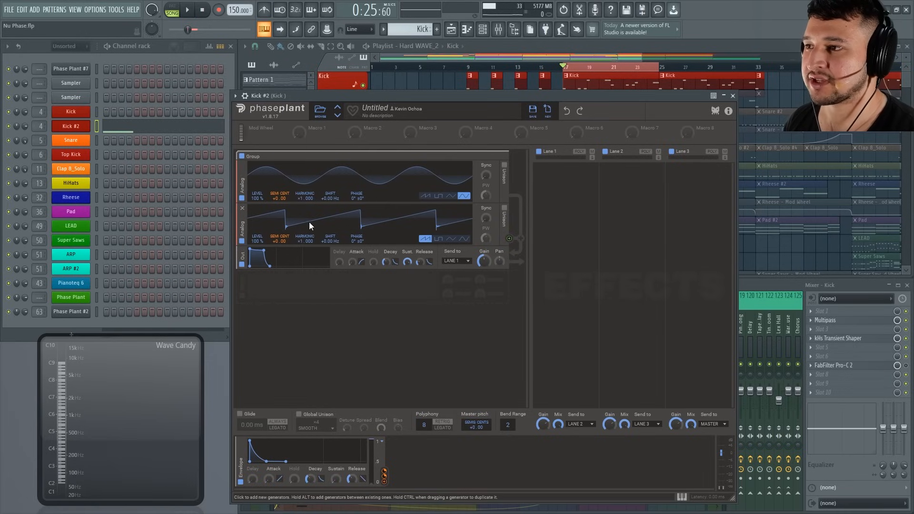
Add another Output and place it directly below the sine oscillator, giving each oscillator its own output.
left_click(374, 286)
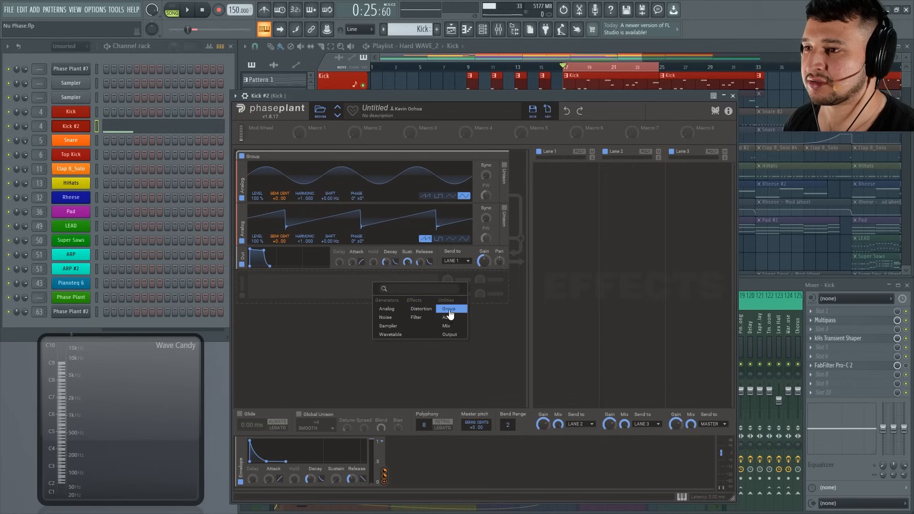
left_click(461, 335)
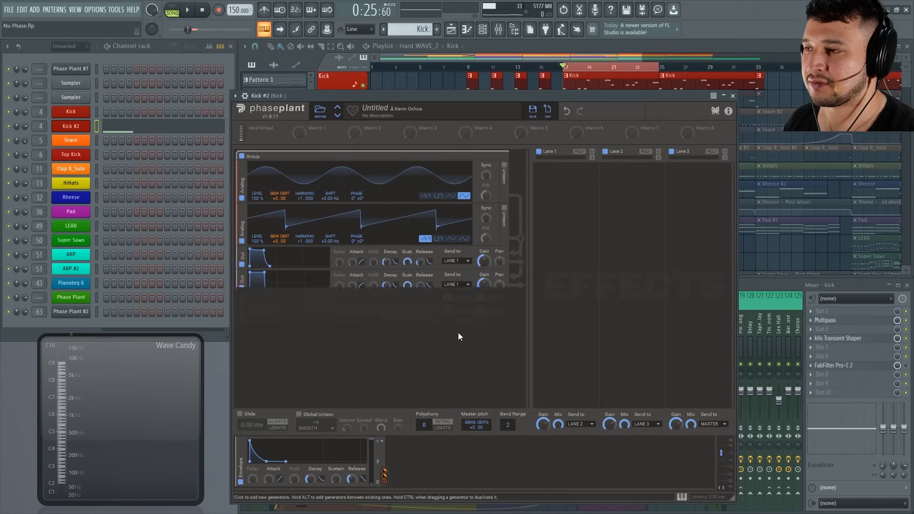
left_click_drag(242, 281, 241, 207)
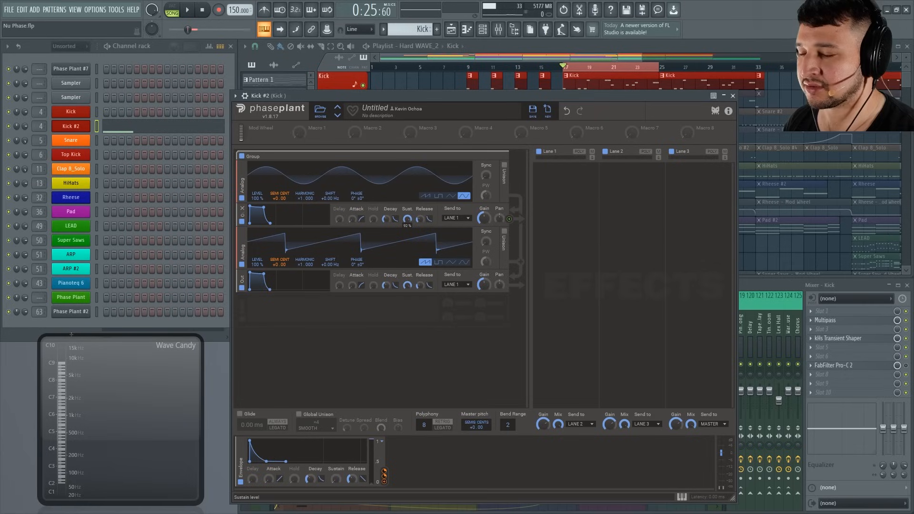
Add a Filter after the sawtooth oscillator and modulate its Cutoff with the Envelope.
left_click(269, 307)
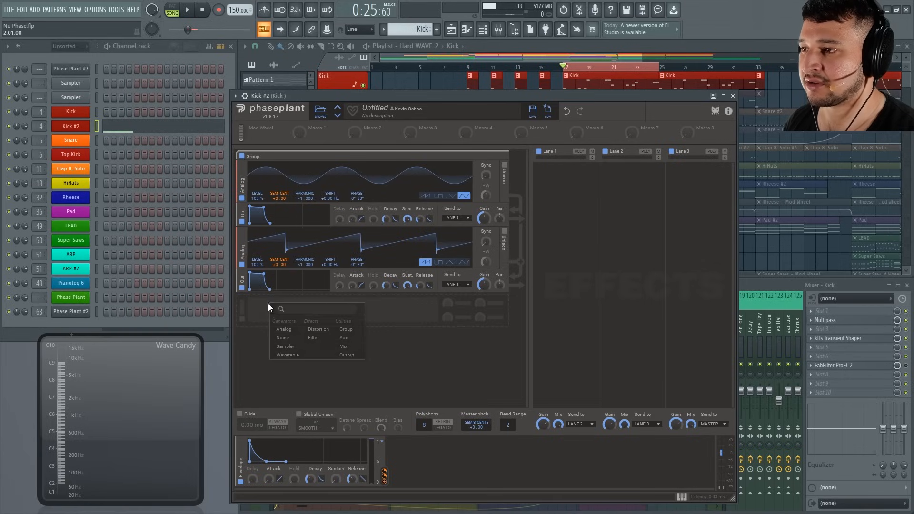
left_click(317, 339)
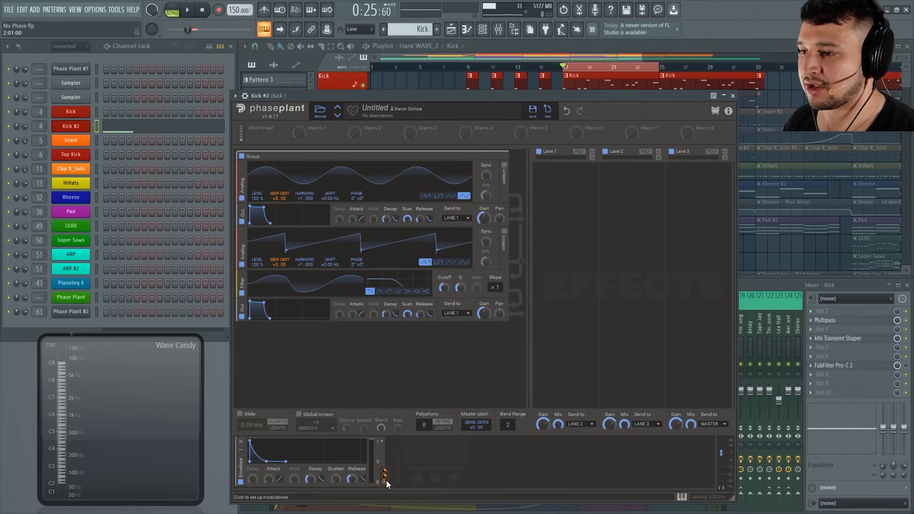
left_click_drag(384, 482, 447, 297)
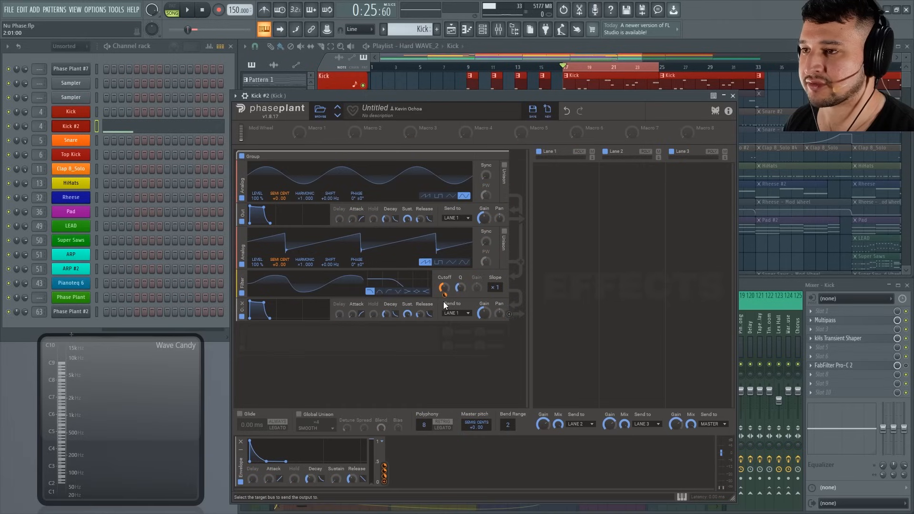
Bring the Phase Plant window back in front of the playlist and audition the kick pattern with the filtered sawtooth.
left_click(467, 82)
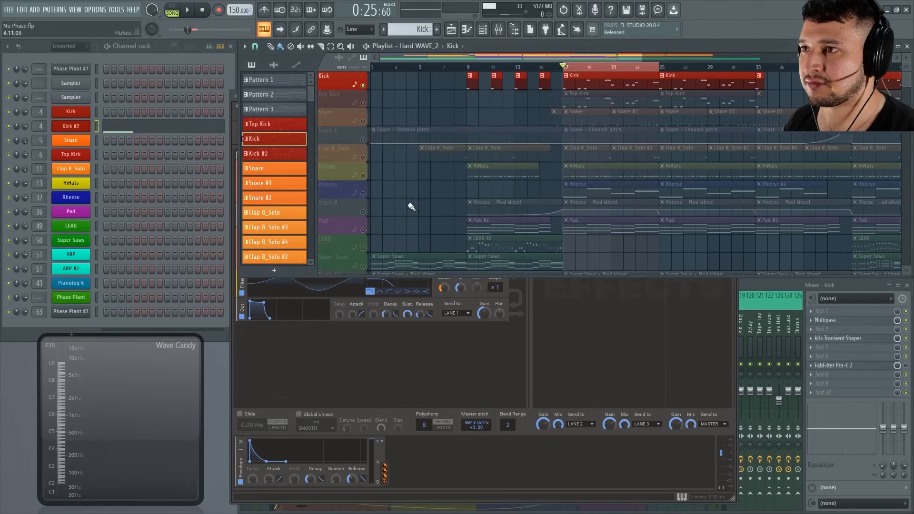
left_click(527, 338)
key("space")
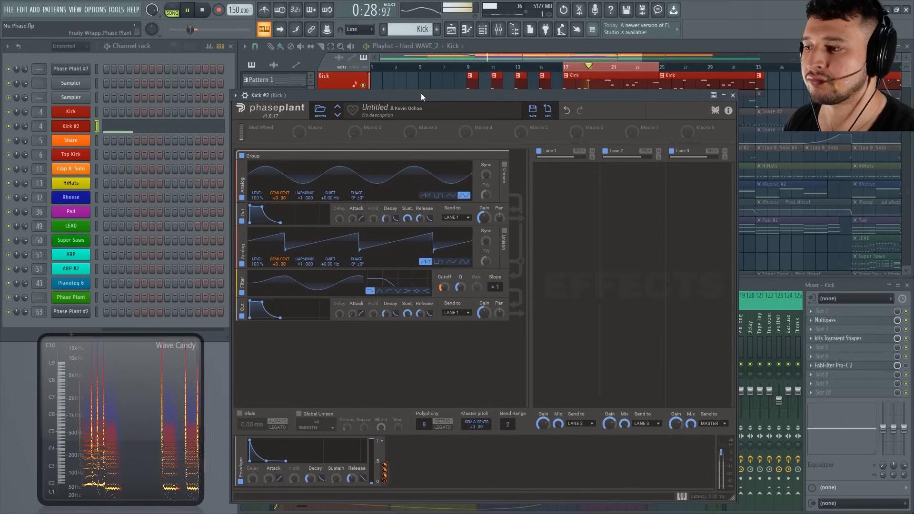
key("space")
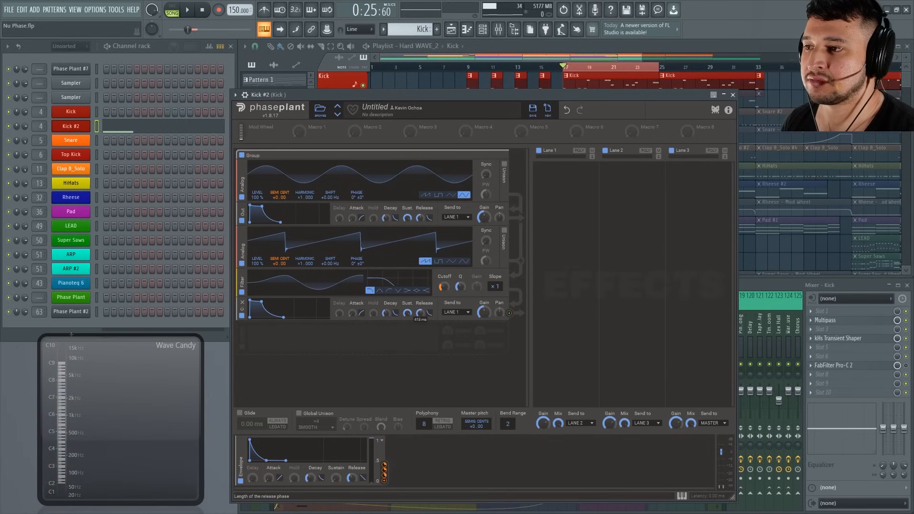
Lengthen the release of the sine oscillator's Output envelope and audition the kick pattern.
left_click_drag(420, 219, 421, 215)
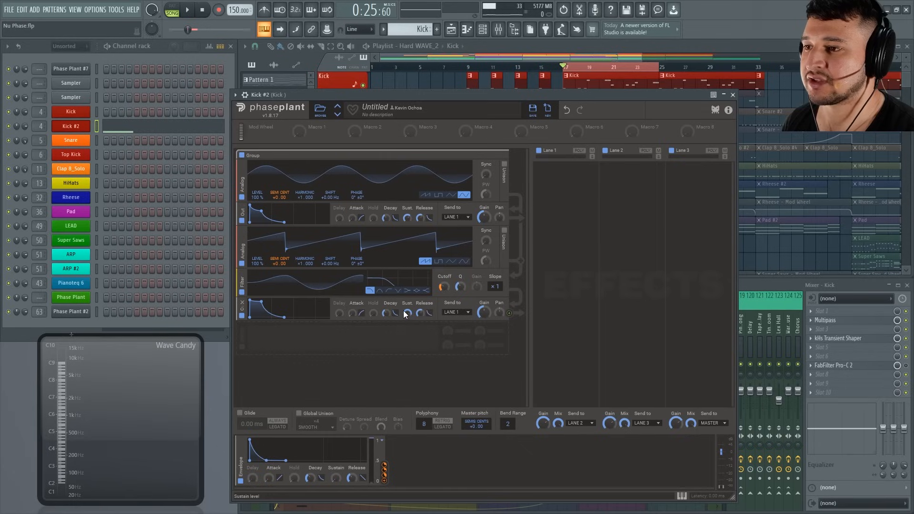
key("space")
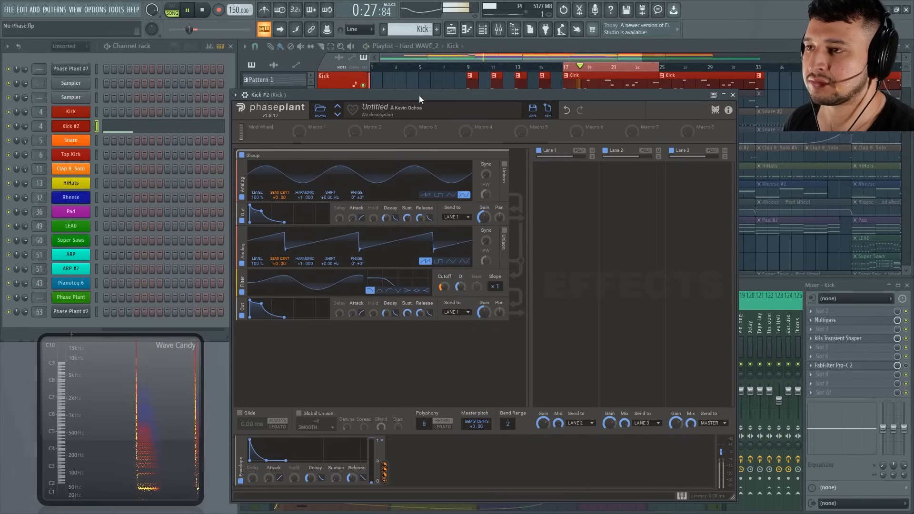
key("space")
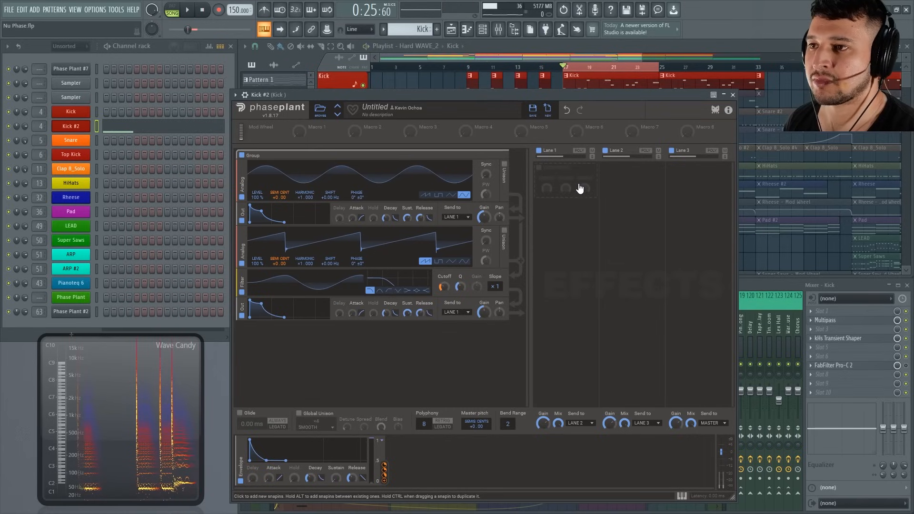
Add a Distortion effect to Lane 1 and raise its Drive while playing the kick pattern.
left_click(588, 189)
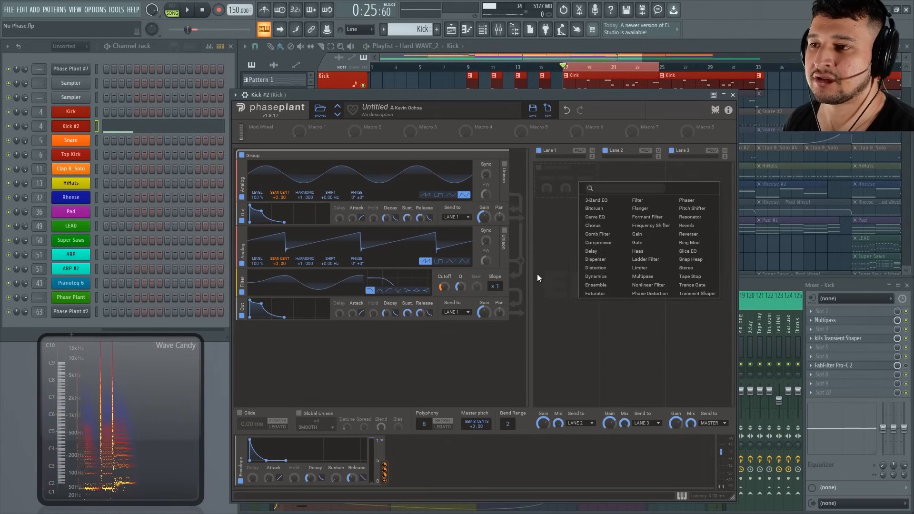
left_click(616, 267)
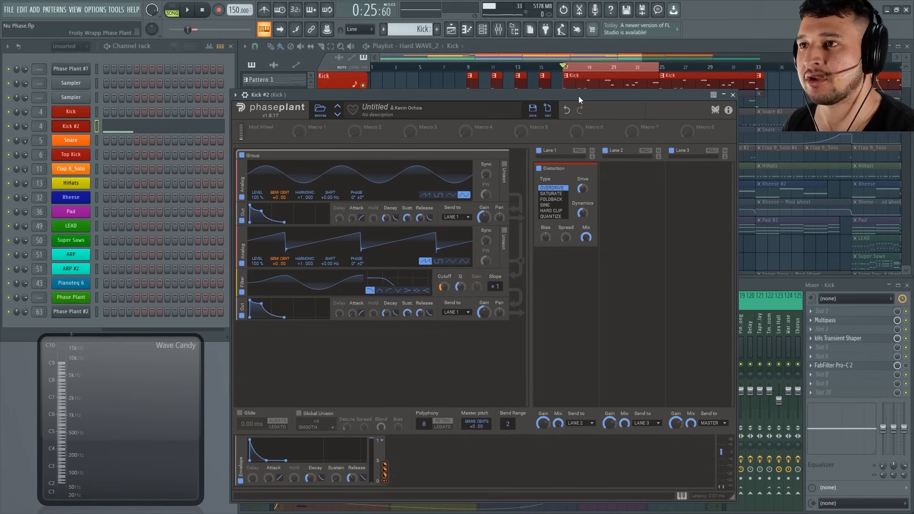
key("space")
left_click_drag(583, 189, 583, 174)
mouse_move(584, 217)
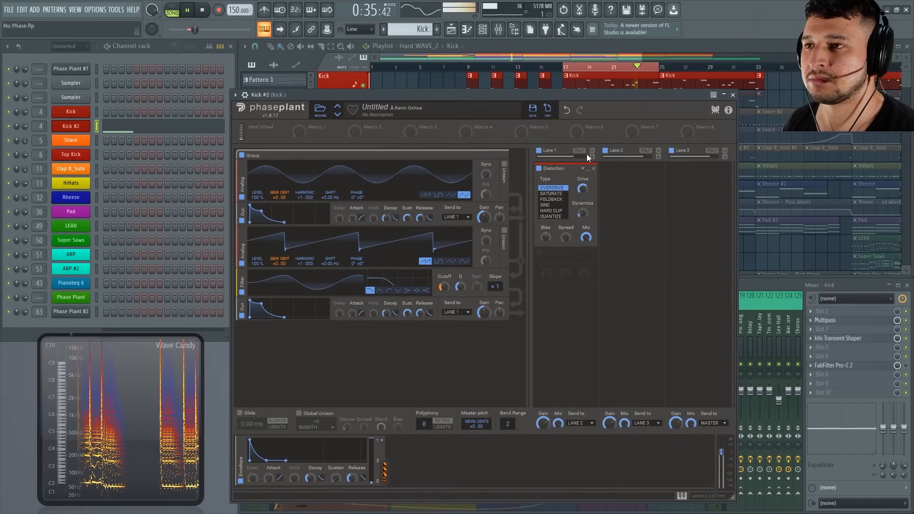
key("space")
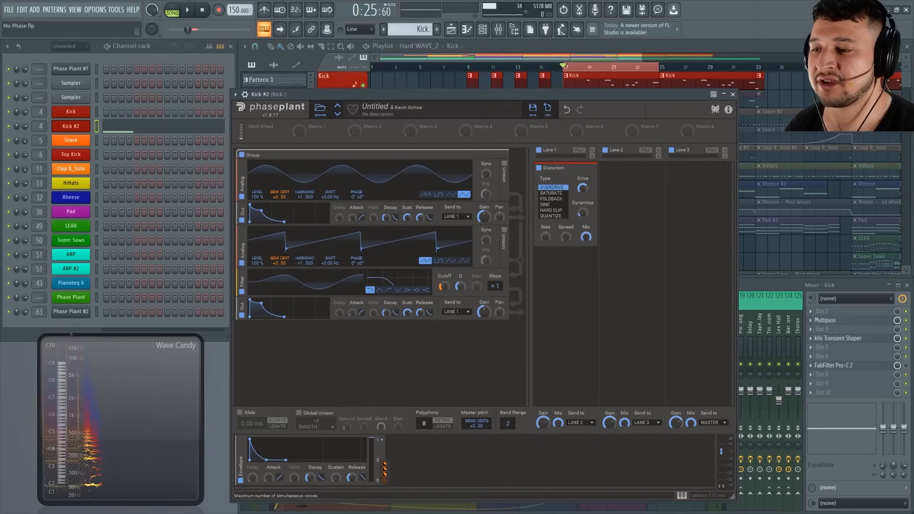
Set the Polyphony to 1 voice and audition the kick pattern, moving the Phase Plant window clear of the Kick track.
left_click_drag(426, 423, 426, 460)
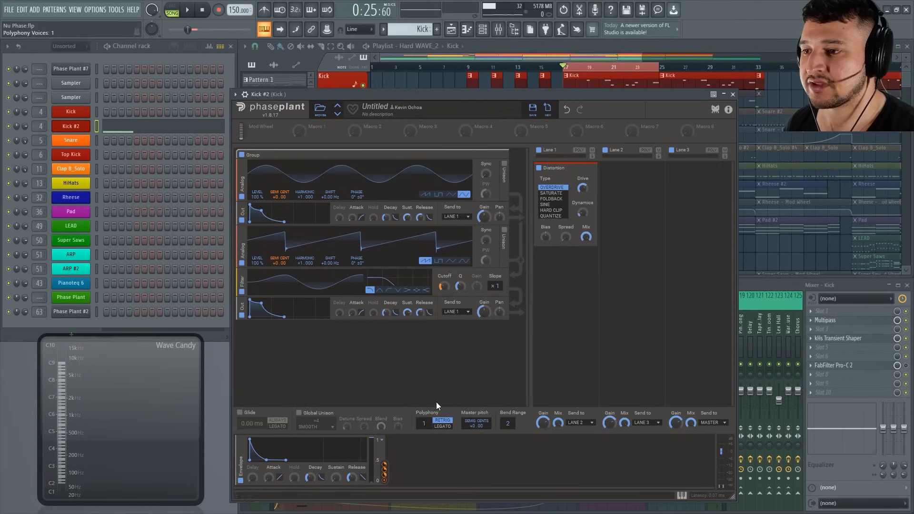
key("space")
left_click_drag(551, 93, 530, 107)
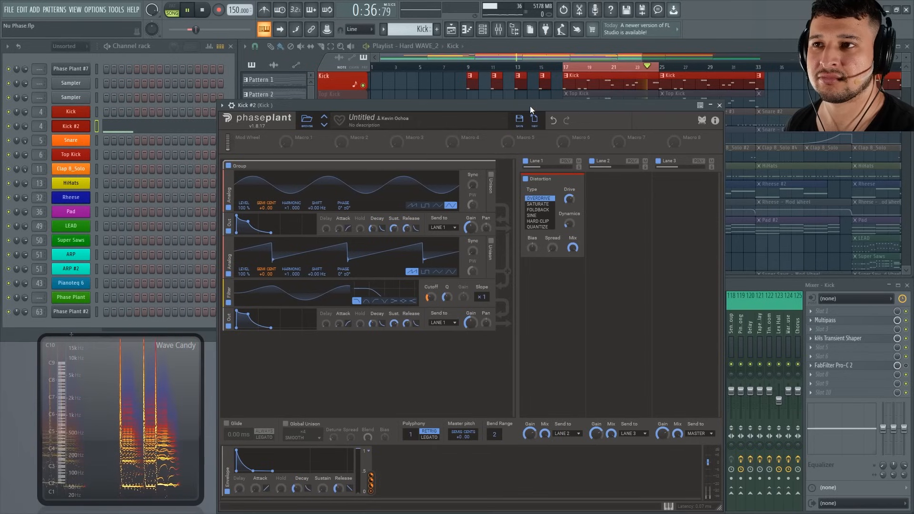
key("space")
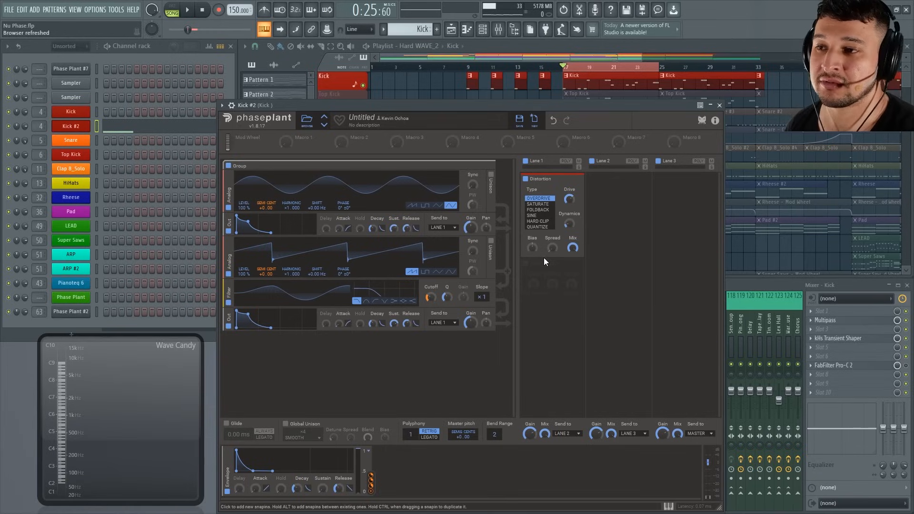
Select all the Kick #2 notes, transpose them higher, and raise the Distortion's Bias while the pattern plays.
left_click(196, 126)
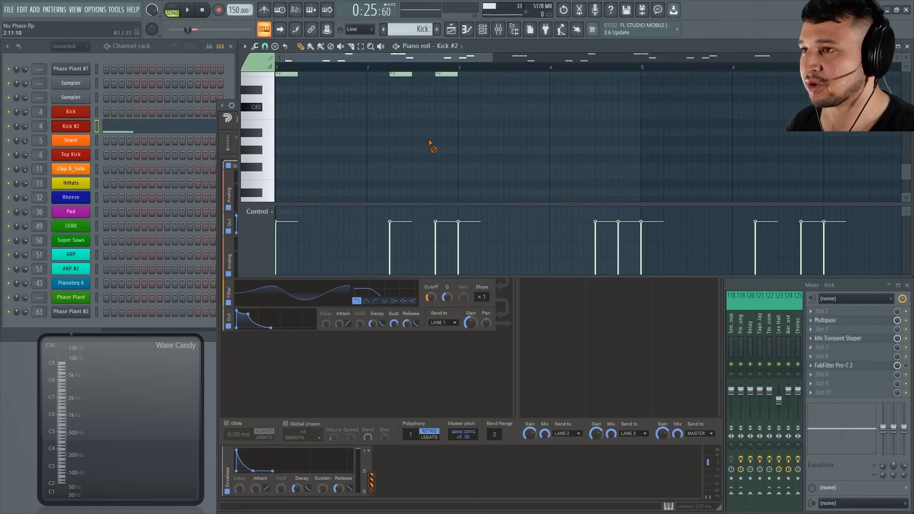
key("ctrl+a")
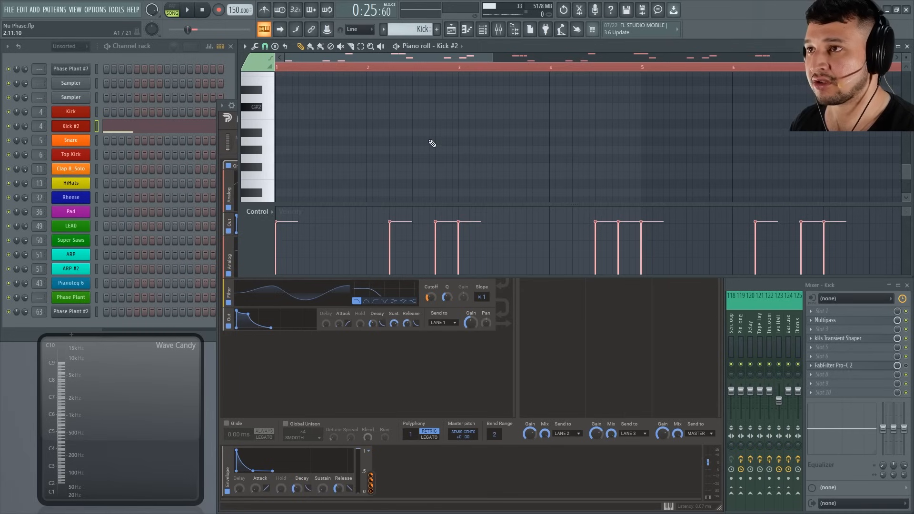
key("space")
left_click(519, 362)
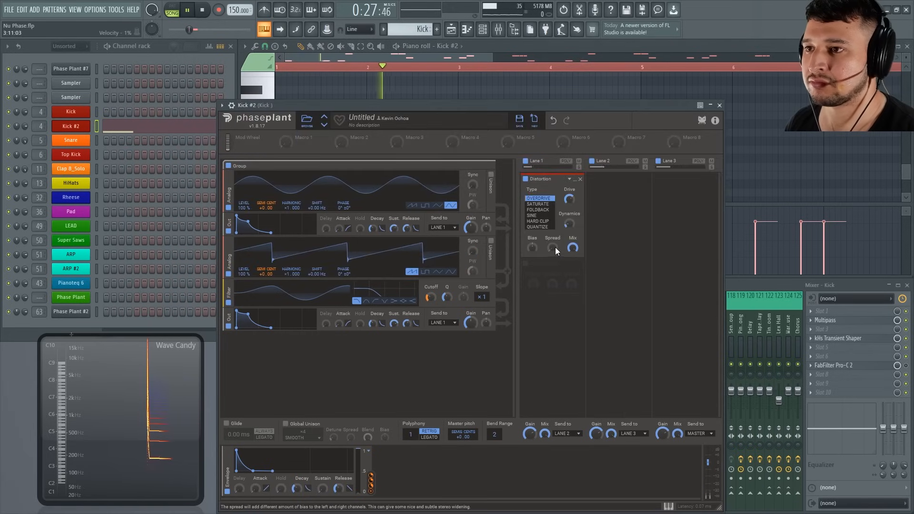
left_click_drag(532, 248, 532, 236)
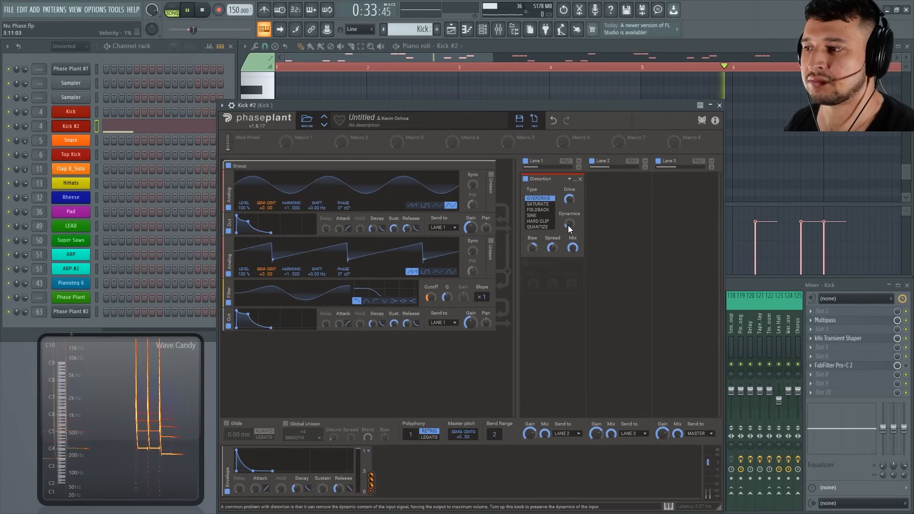
Stop playback, transpose all the Kick #2 notes back down to their original pitch, and replay the pattern.
left_click(578, 92)
key("space")
key("ctrl+a")
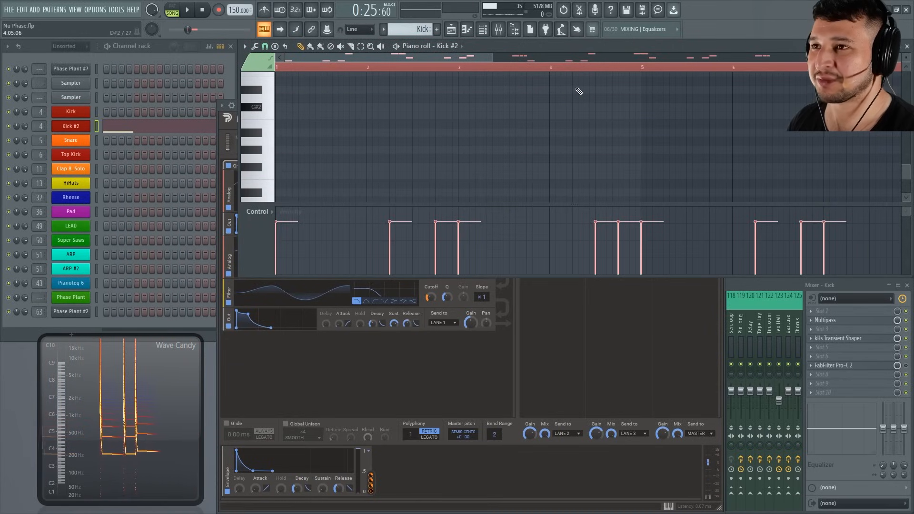
key("space")
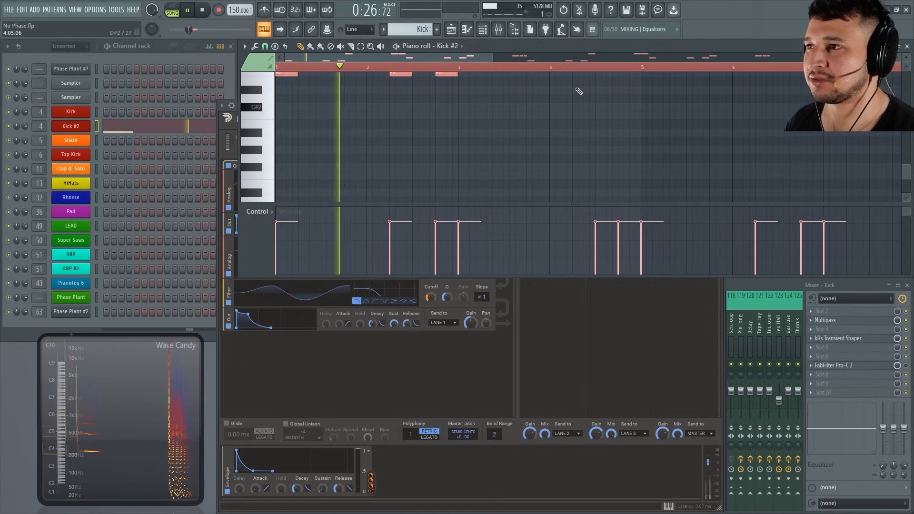
Return to the Phase Plant window and turn the Distortion's Bias down below center while the kick pattern plays.
left_click(514, 298)
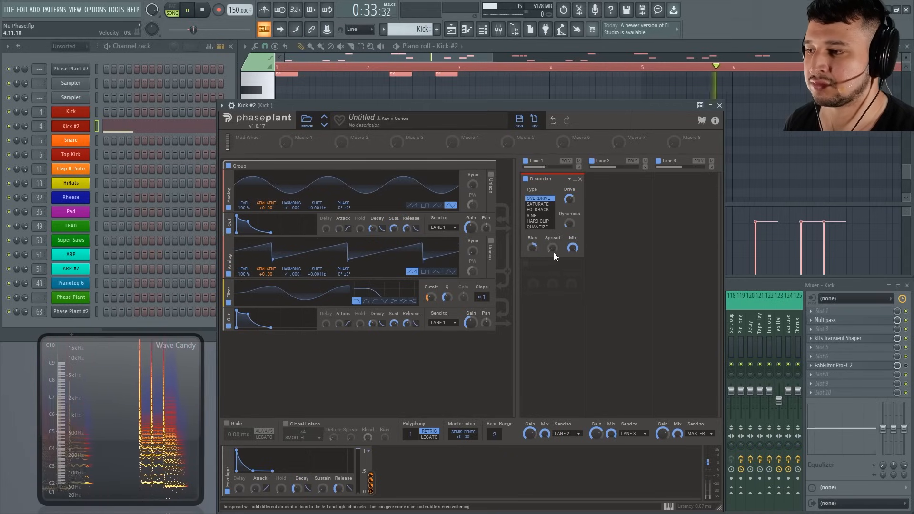
left_click_drag(534, 246, 534, 288)
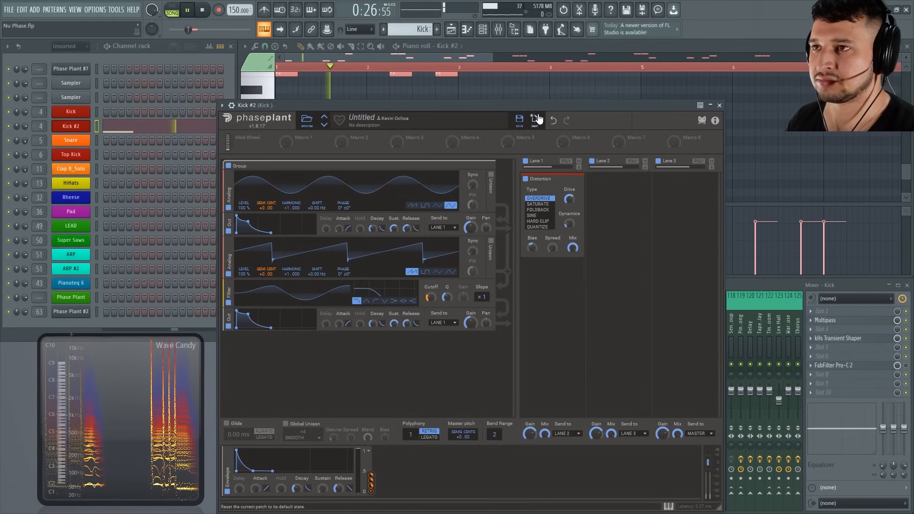
key("space")
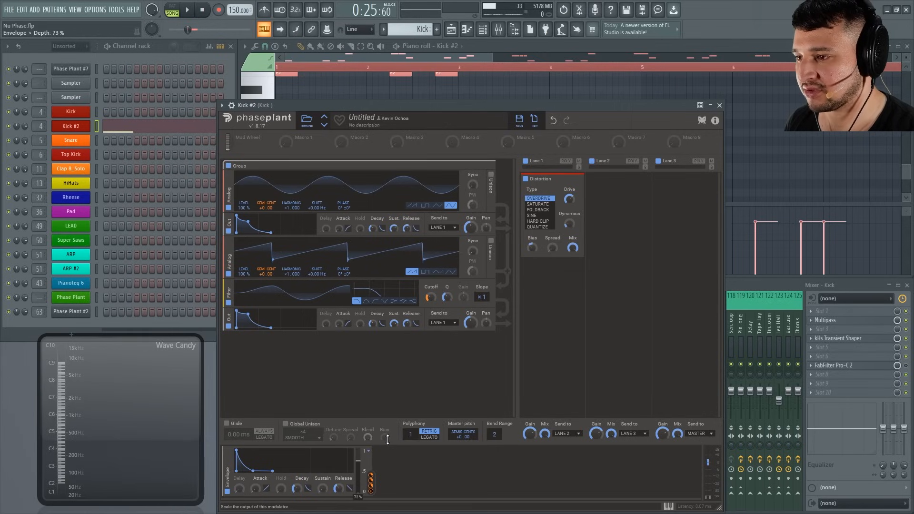
Try the pitch envelope's depth at 50% and raise it again while the kick pattern plays.
key("space")
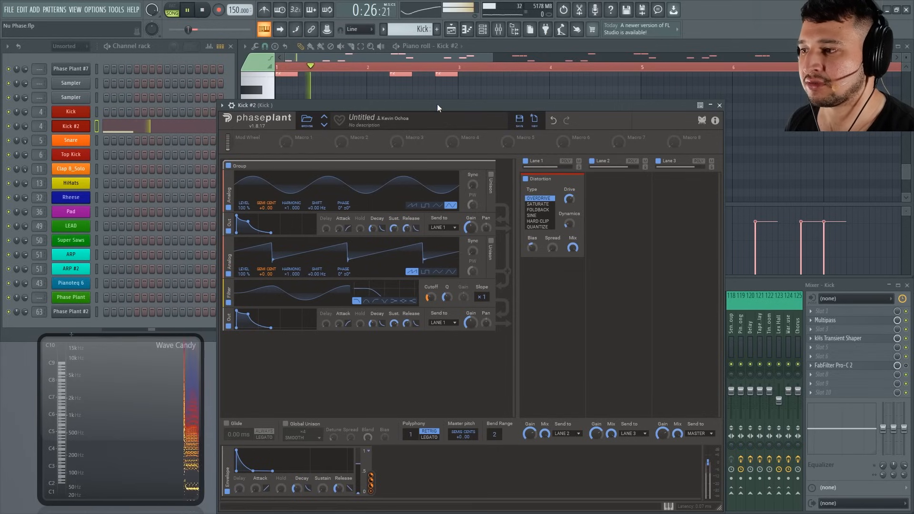
left_click_drag(360, 465, 361, 473)
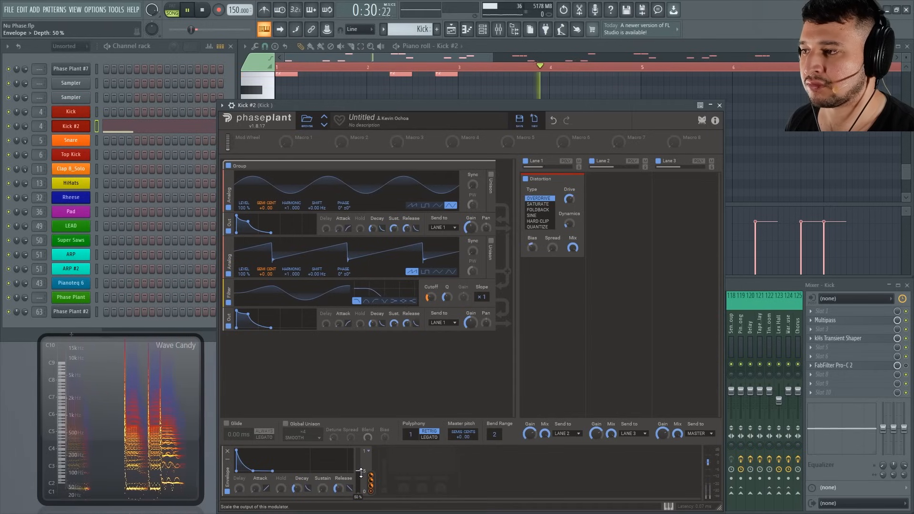
left_click_drag(361, 472, 363, 460)
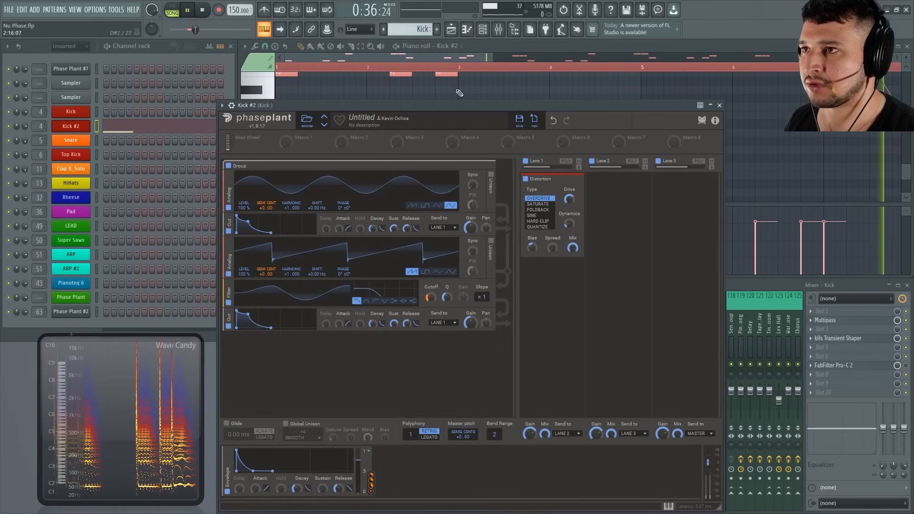
key("space")
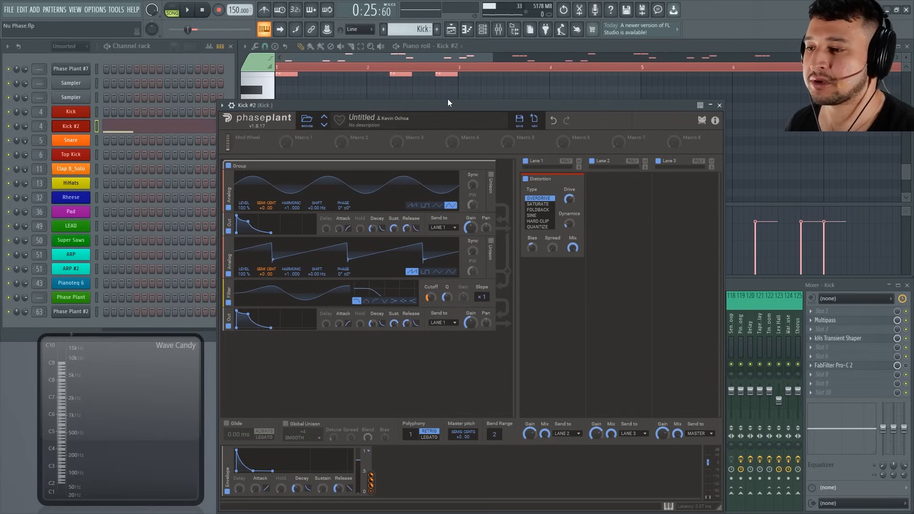
Lower the pitch envelope's depth while the kick pattern plays, and move the Phase Plant window off the Channel rack.
key("space")
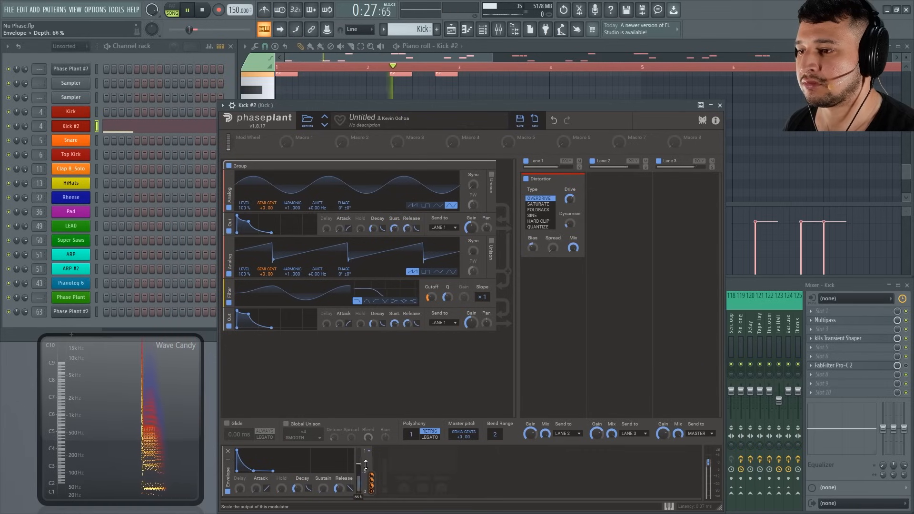
mouse_move(365, 466)
left_mouse_down()
mouse_move(371, 482)
mouse_move(369, 470)
left_mouse_up()
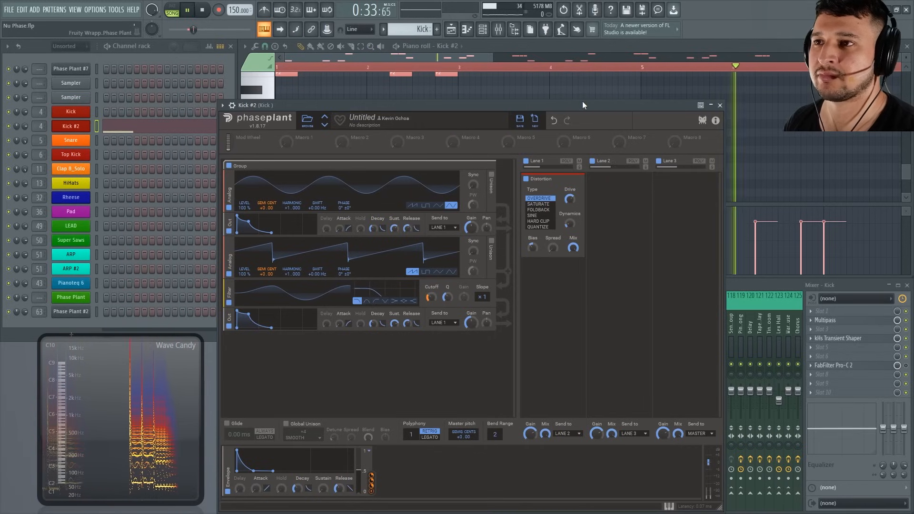
left_click_drag(652, 107, 714, 101)
key("space")
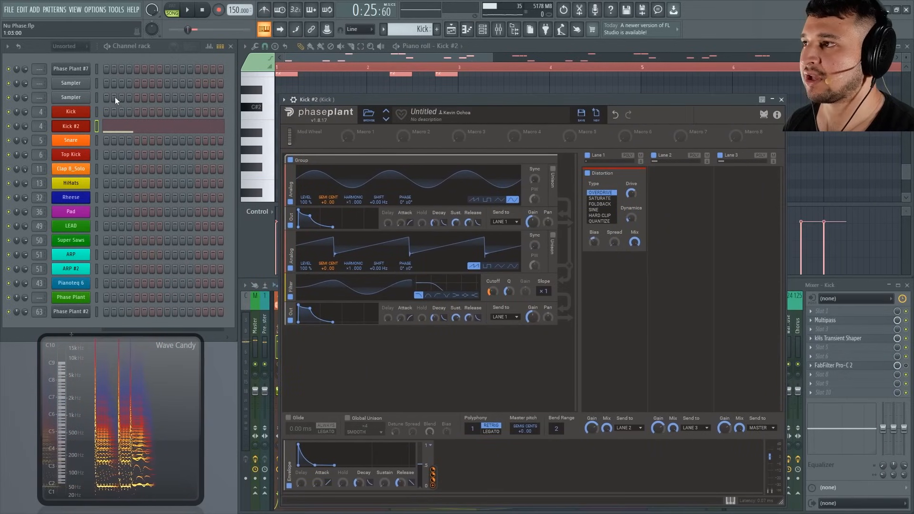
Show the playlist, unsolo the Kick track, and play the selected section with the full mix.
left_click(451, 31)
key("space")
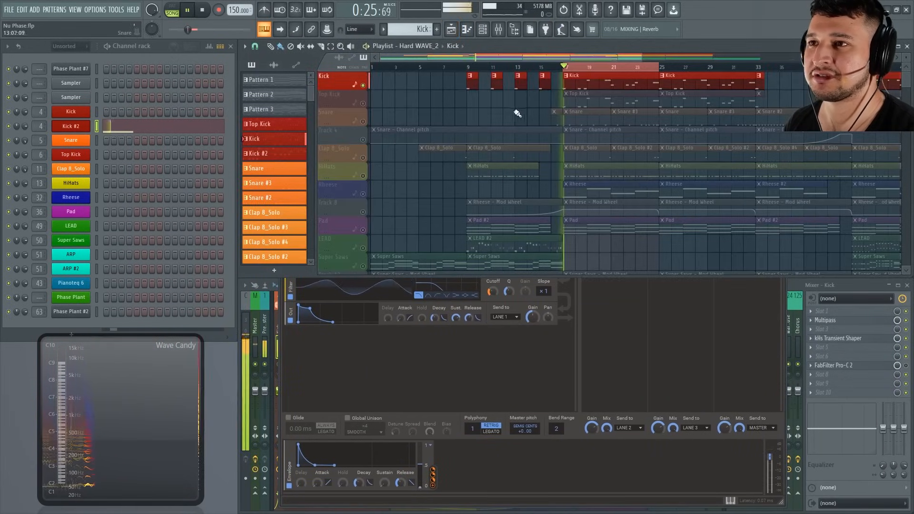
key("space")
right_click(363, 104)
right_click(363, 103)
key("space")
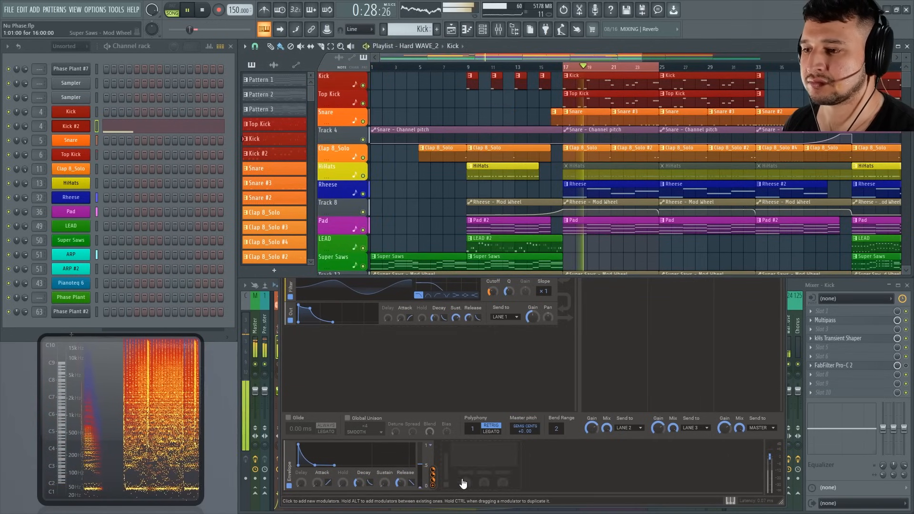
Raise Phase Plant's master gain to +1.72 dB and adjust the Output and pitch envelopes while the full mix plays.
left_click(768, 458)
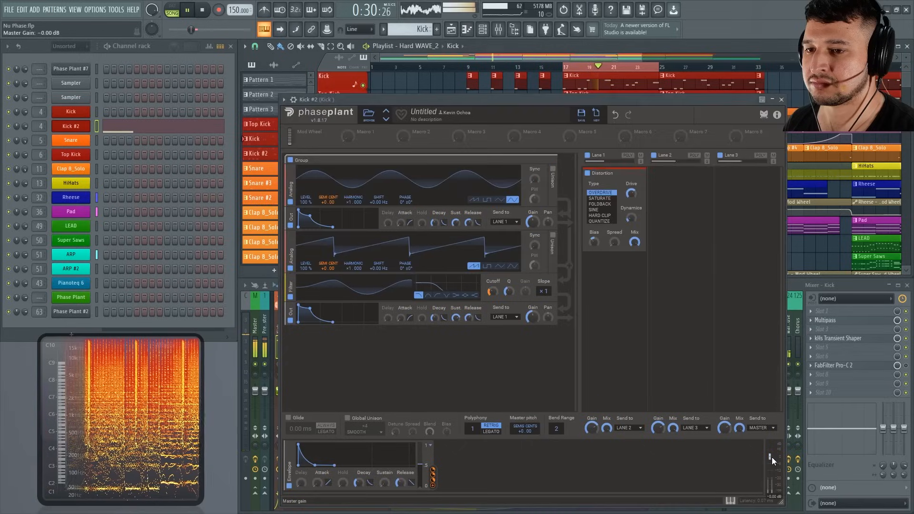
left_click_drag(773, 457, 778, 455)
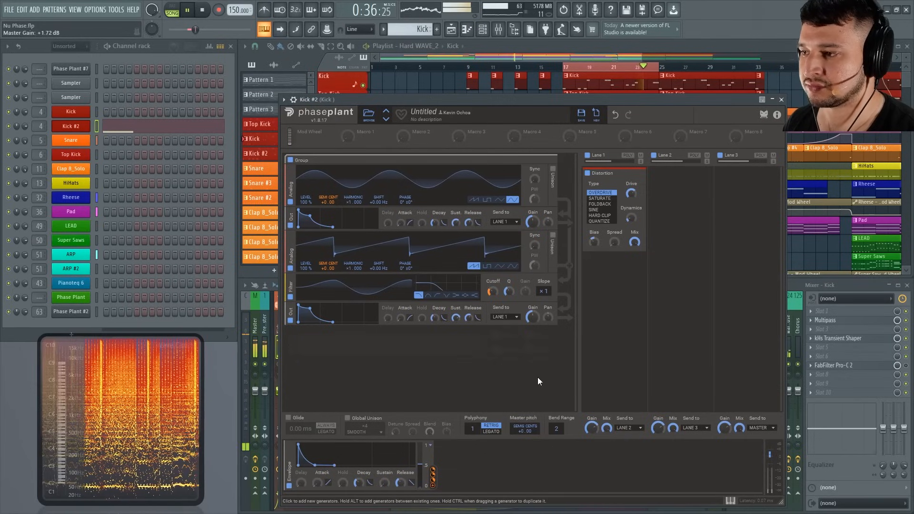
left_click_drag(469, 318, 469, 308)
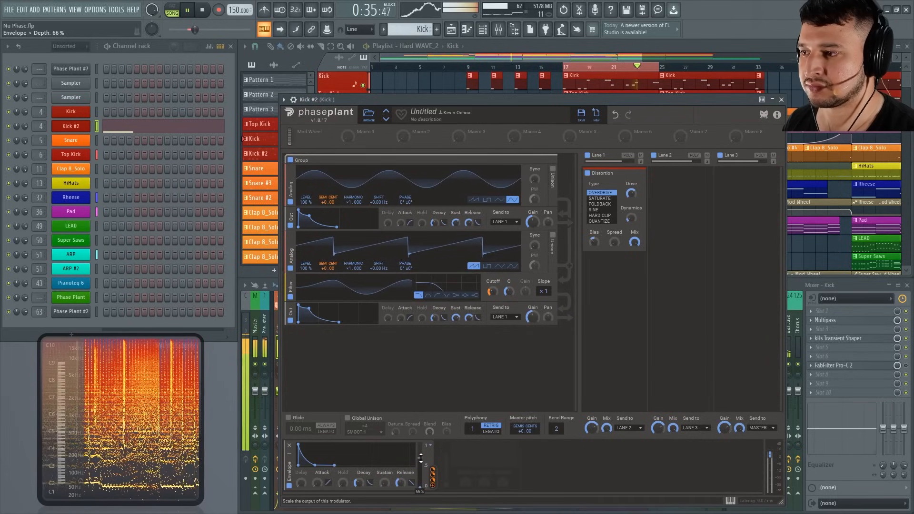
left_click_drag(370, 483, 370, 462)
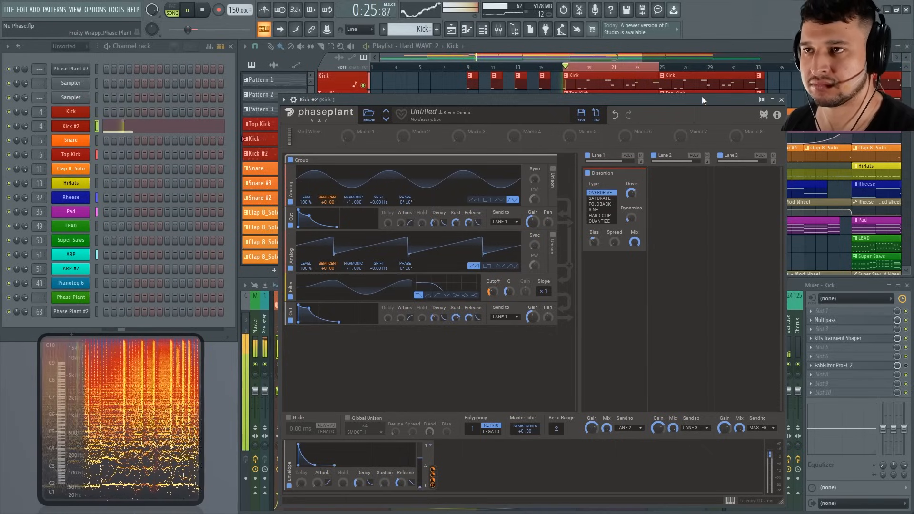
key("space")
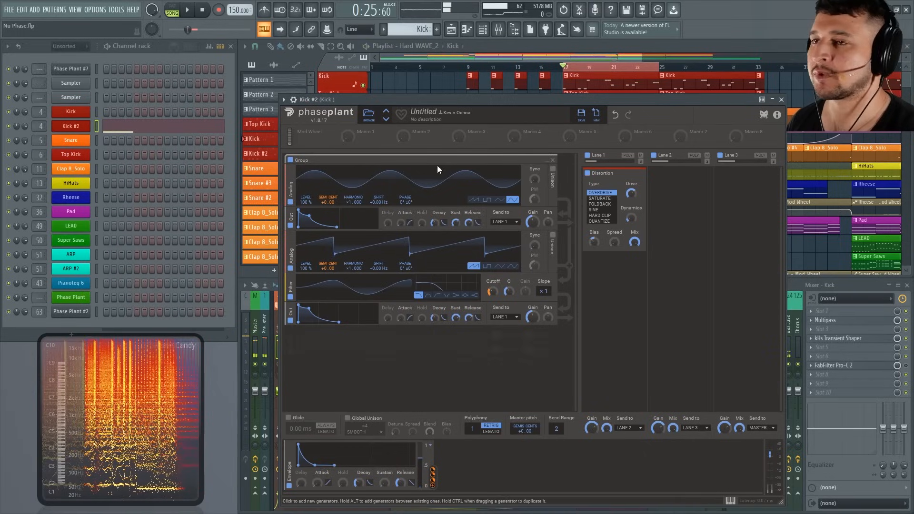
Cut the notes from Kick #2, paste them into the original Kick channel, and play the full mix for comparison.
right_click(85, 127)
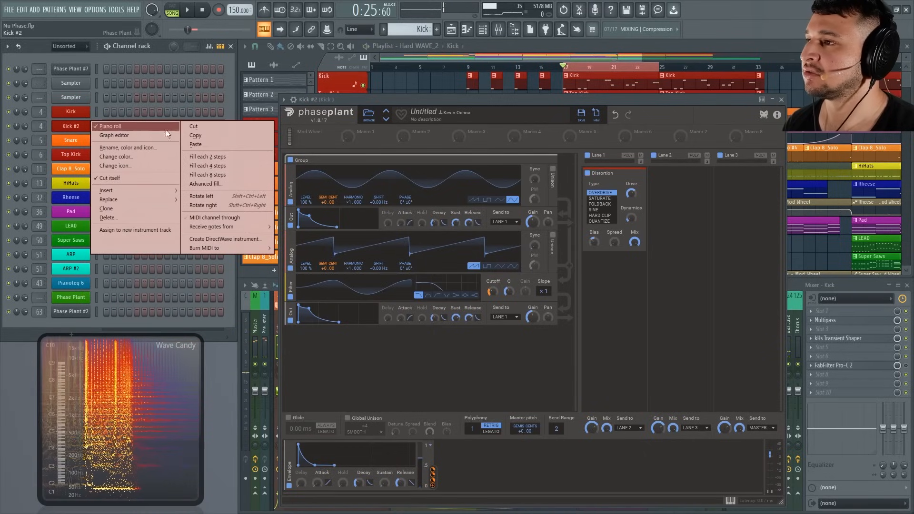
left_click(198, 127)
right_click(68, 115)
left_click(203, 128)
key("space")
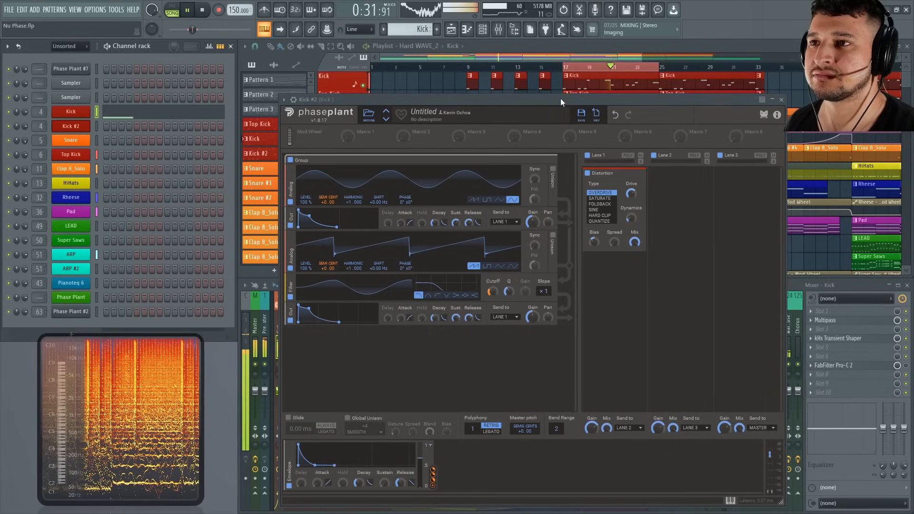
key("space")
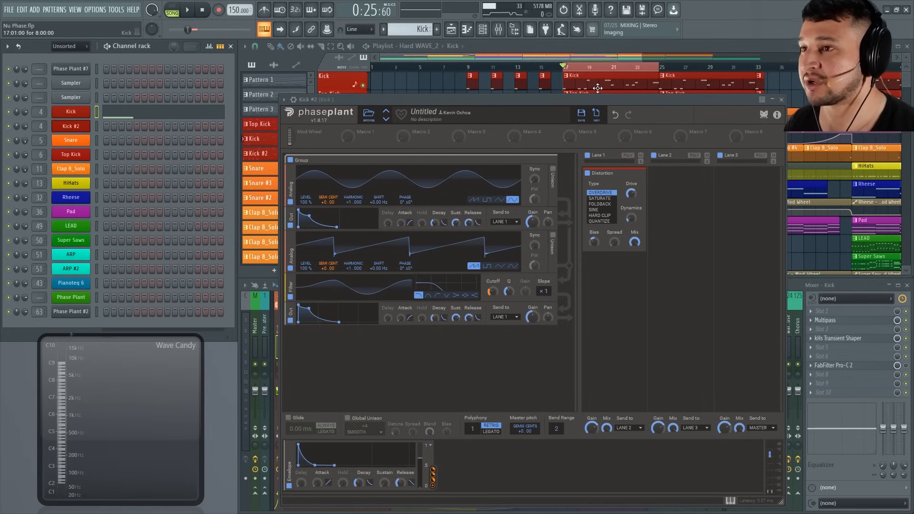
Move the notes from the Kick channel back to Kick #2 and play the full mix with the new kick.
right_click(81, 113)
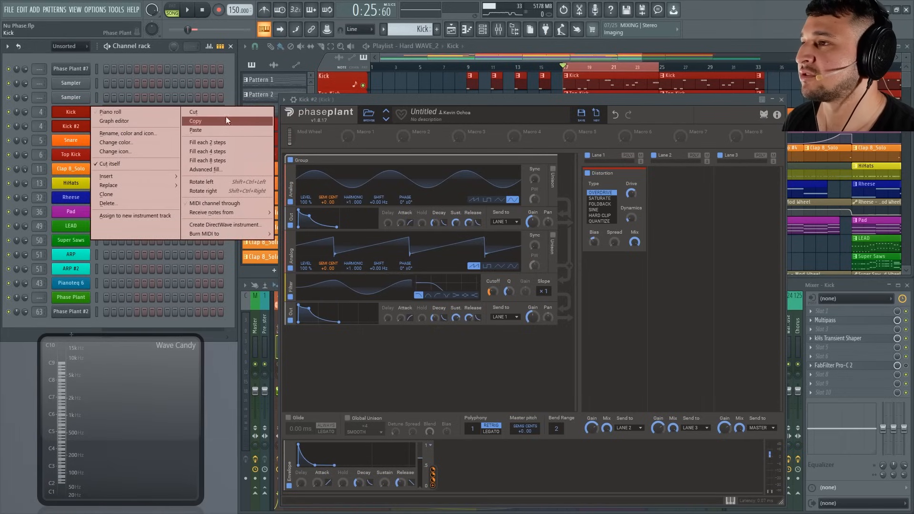
left_click(226, 119)
right_click(65, 124)
left_click(221, 144)
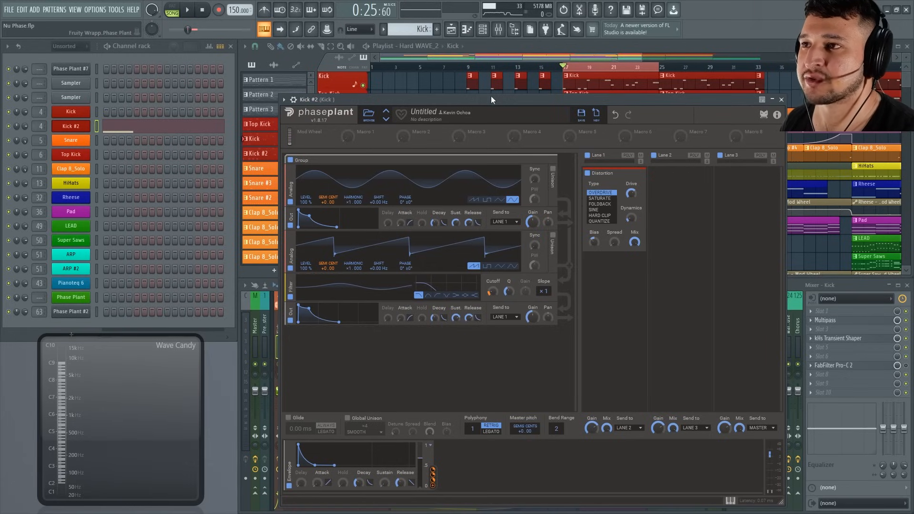
key("space")
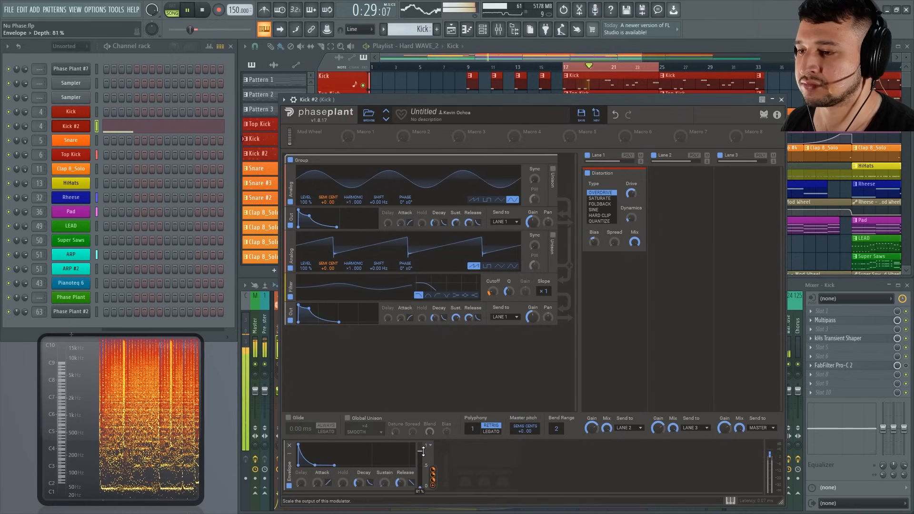
key("space")
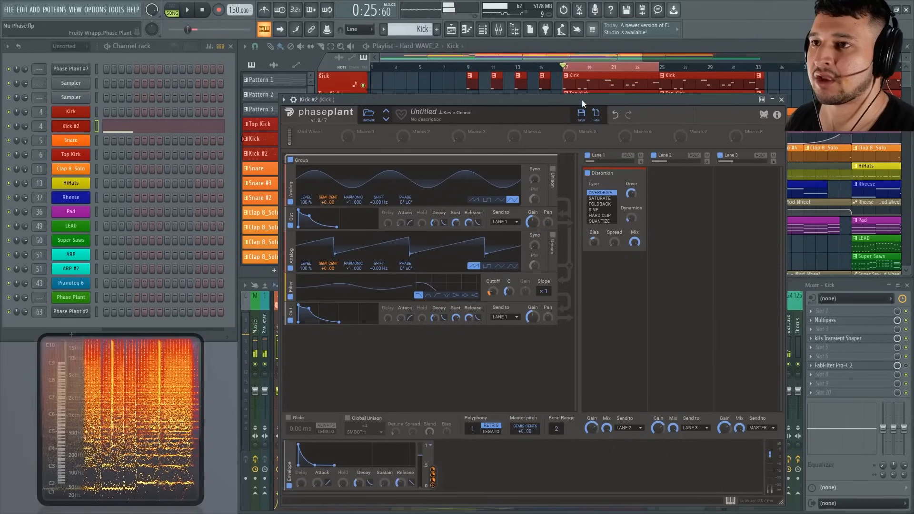
Open the original Kick channel's Phase Plant patch and look through the Lane 1 effects down to the 3-Band EQ.
left_click(72, 112)
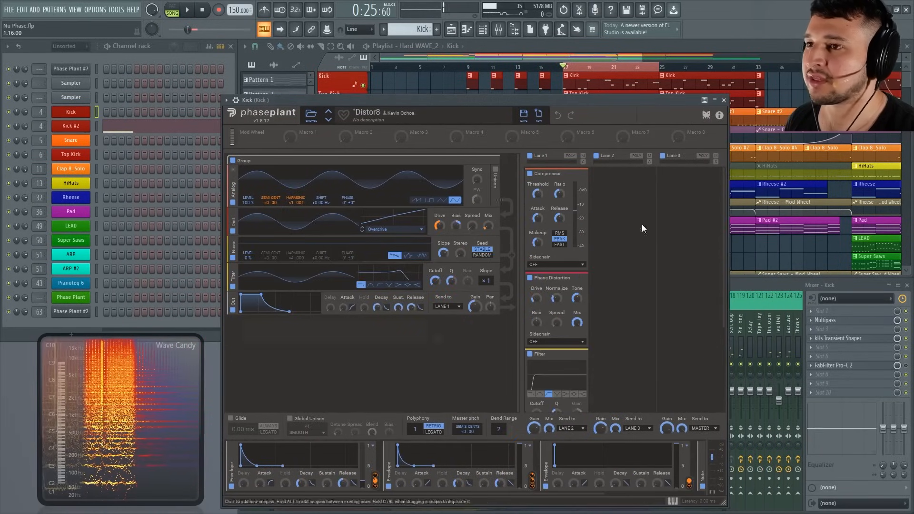
left_click_drag(723, 246, 736, 184)
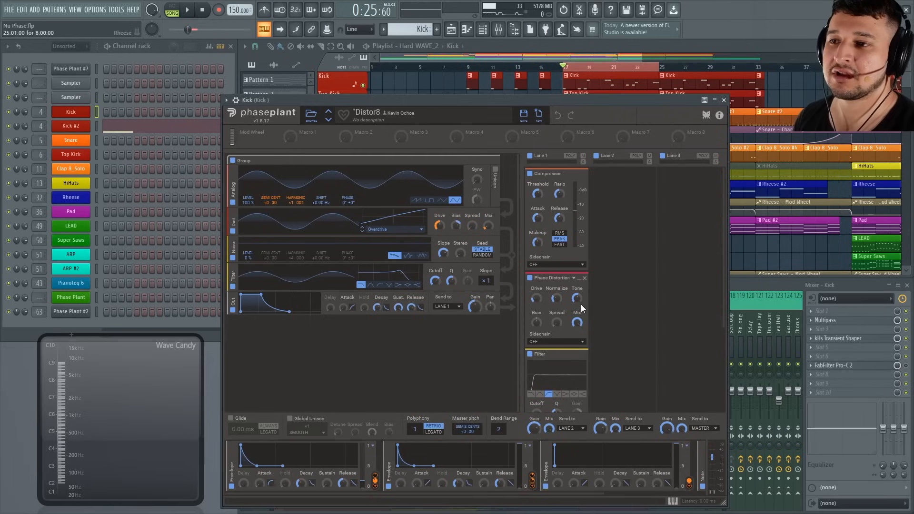
left_click_drag(723, 284, 730, 373)
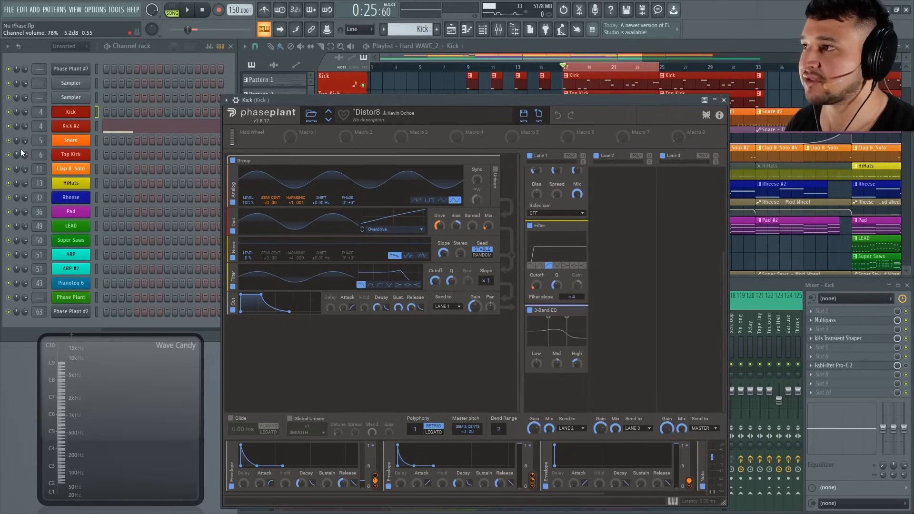
Solo the Kick #2 channel, play the pattern, and move the Wave Candy spectrum display up over the Channel rack.
left_click(24, 130)
key("space")
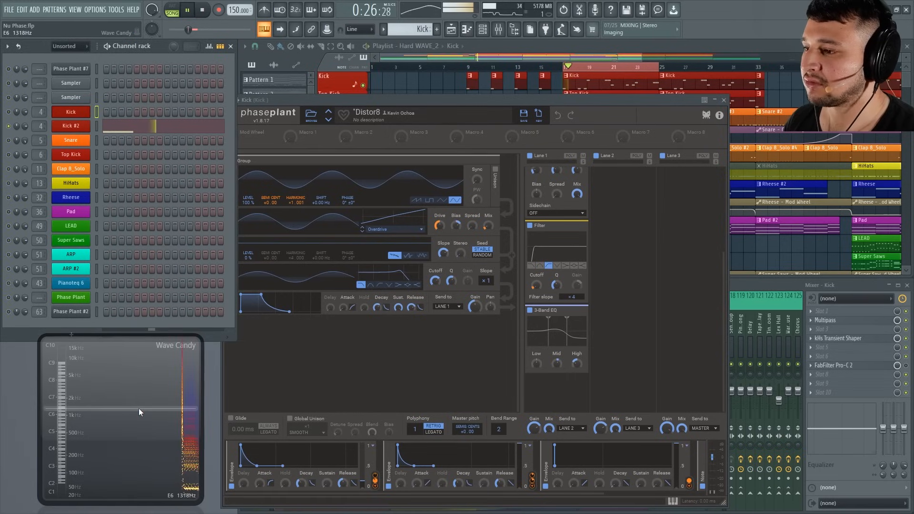
left_click_drag(138, 407, 198, 275)
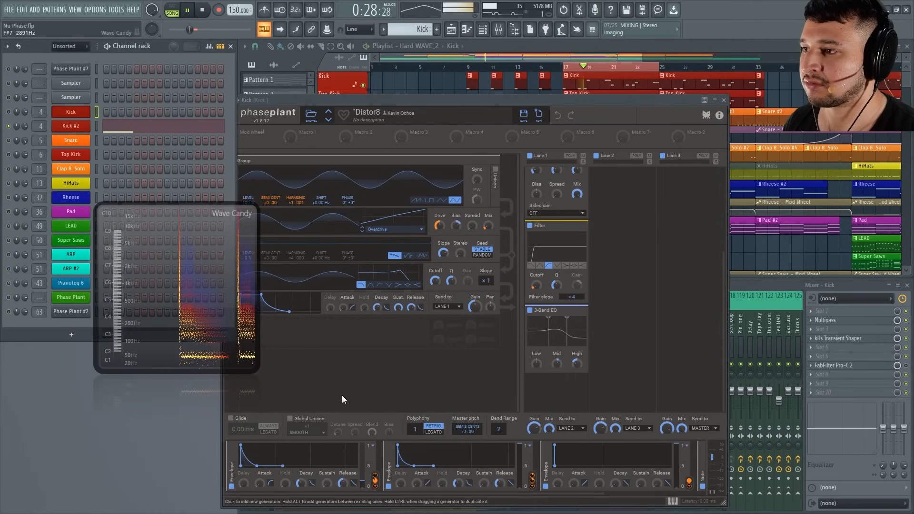
Stop playback, move the notes from Kick #2 to the original Kick channel, and play the full mix.
key("space")
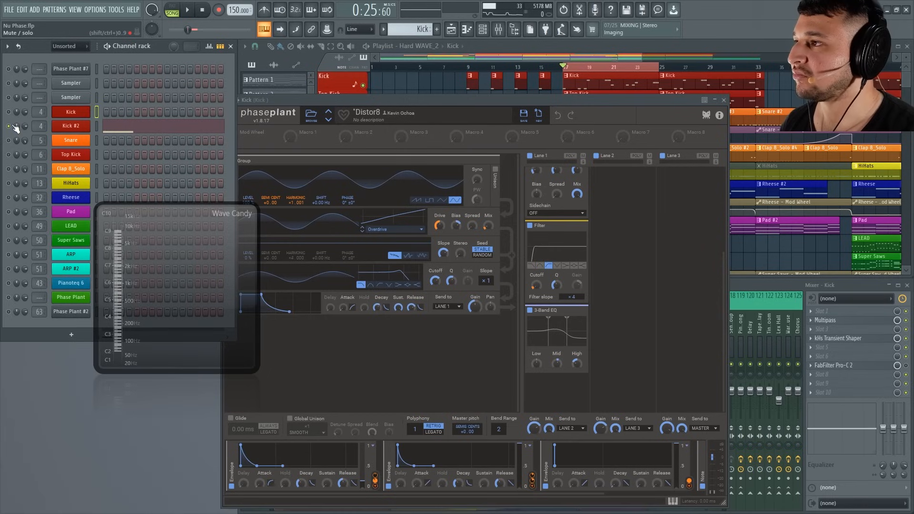
right_click(74, 125)
left_click(204, 128)
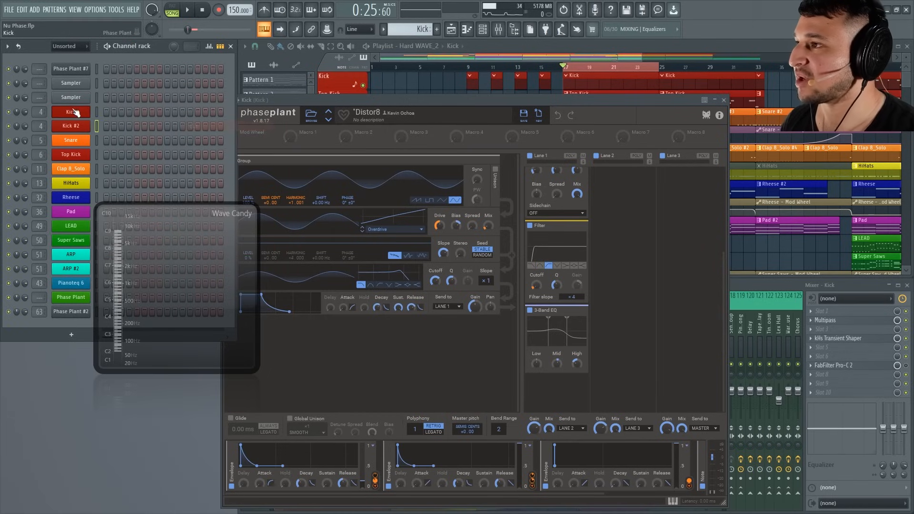
right_click(73, 112)
left_click(203, 134)
left_click(723, 100)
key("space")
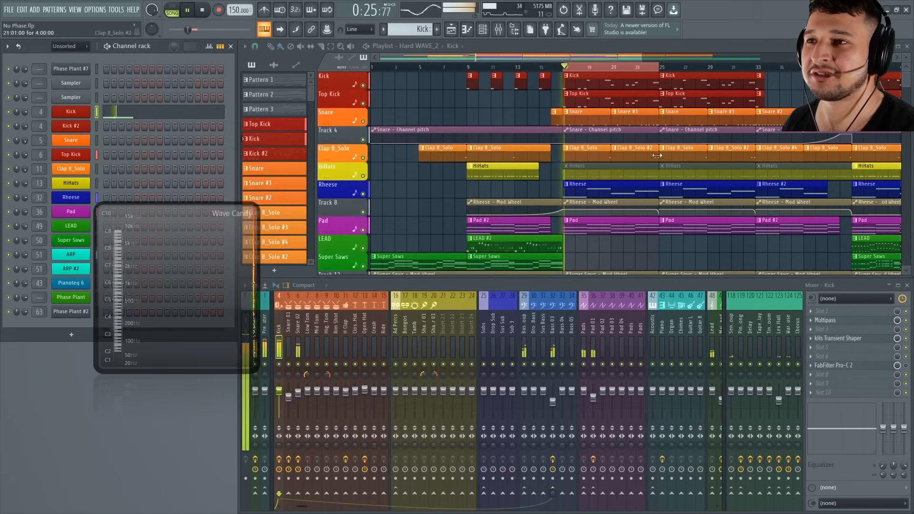
Solo the Rheese track in the playlist, close the Wave Candy display, and open the Rheese channel's Phase Plant patch.
scroll(676, 241, "up", 4)
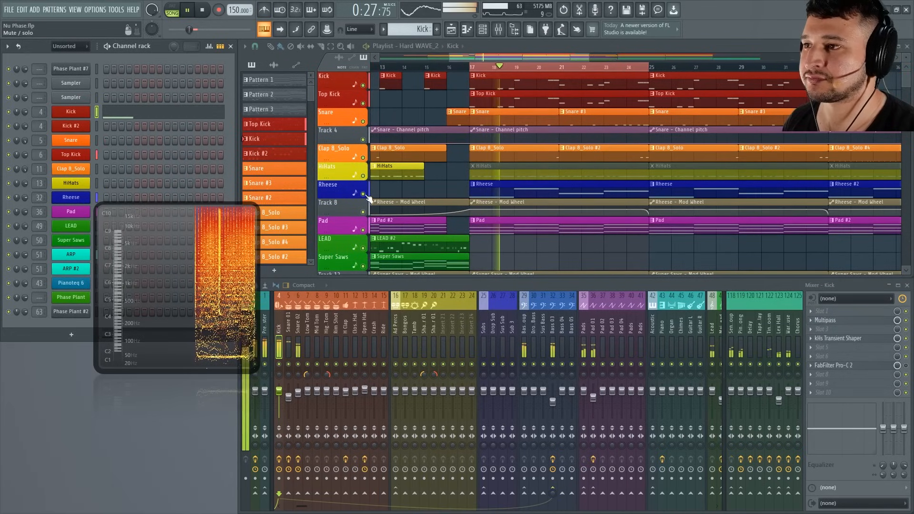
right_click(365, 194)
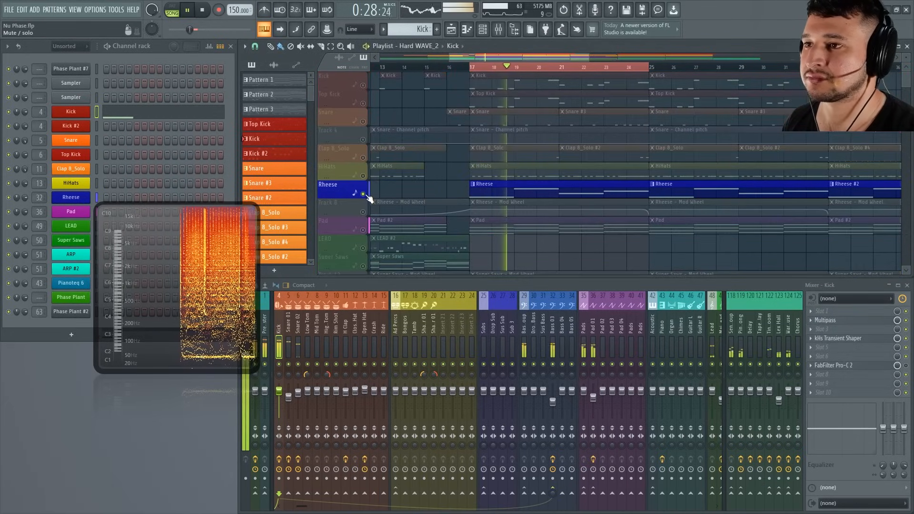
left_click(238, 240)
key("Escape")
left_click(71, 197)
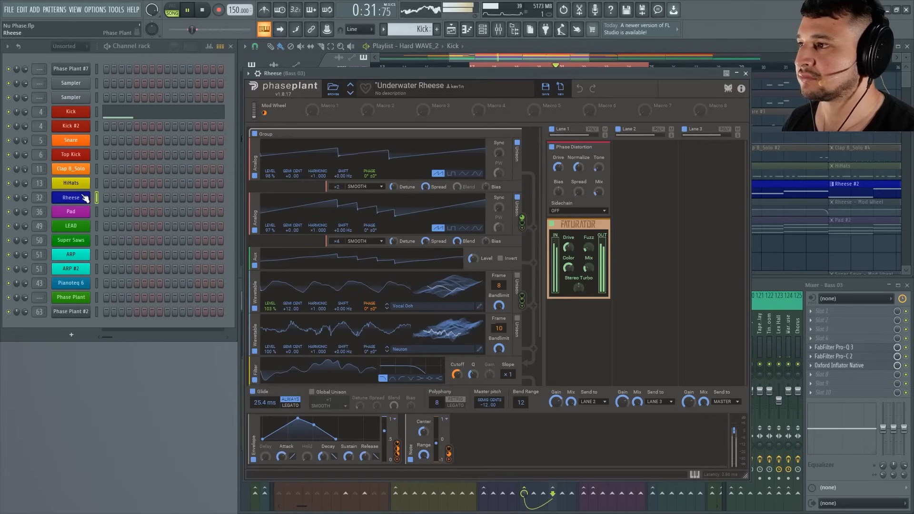
Look through the generators of the Underwater Rheese patch down to its output while it plays, and stop playback.
left_click_drag(542, 204, 538, 280)
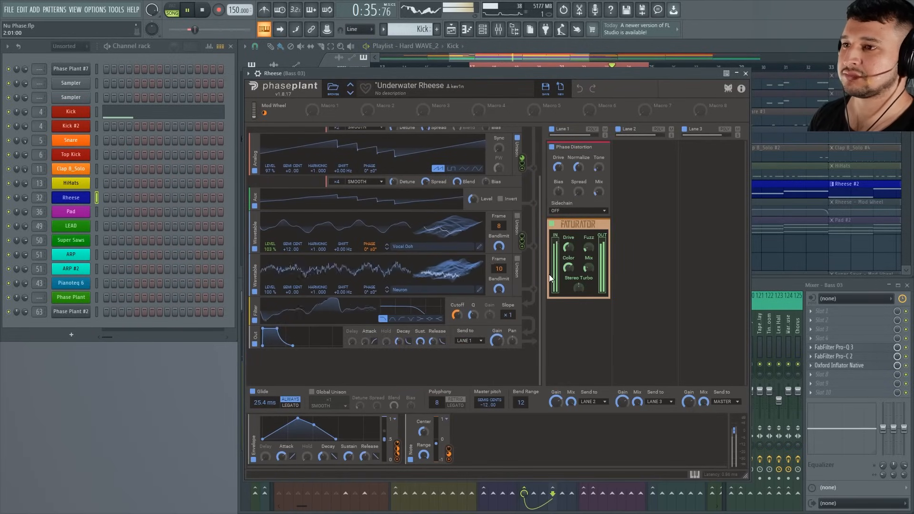
scroll(534, 242, "up", 3)
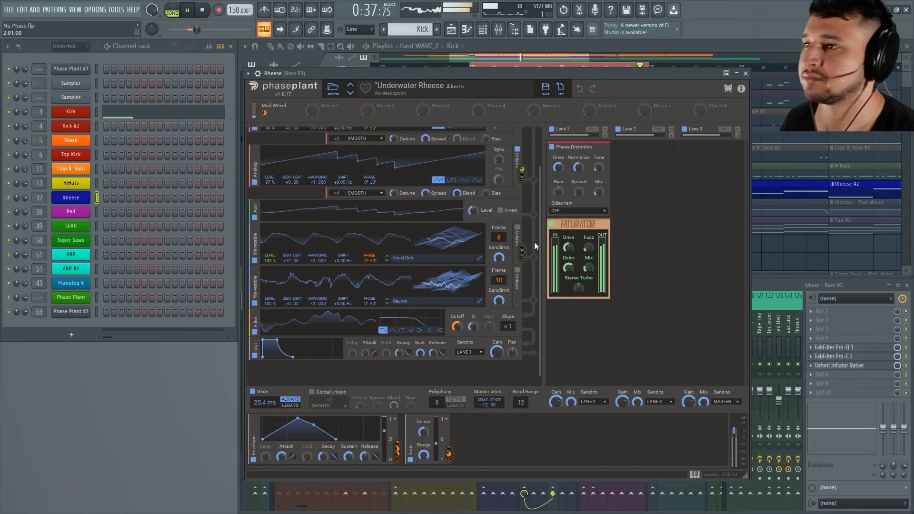
scroll(526, 208, "down", 1)
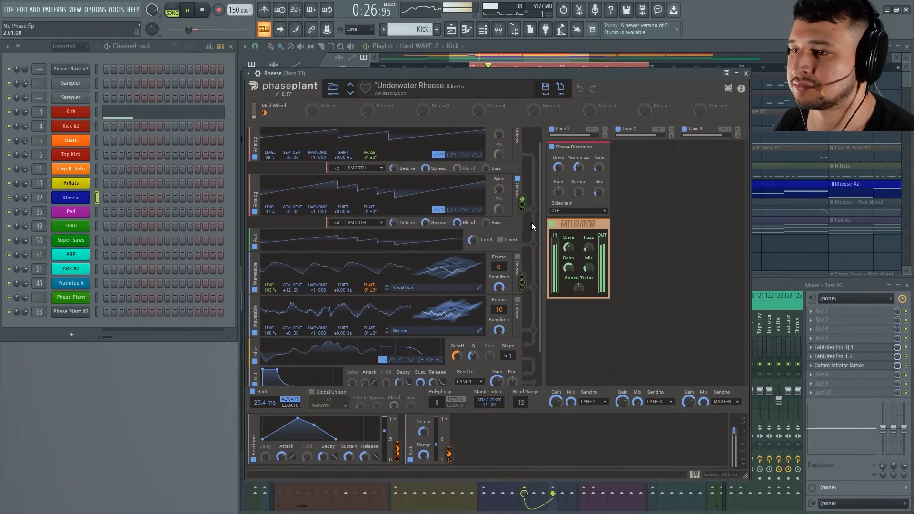
scroll(531, 233, "down", 2)
scroll(526, 238, "up", 4)
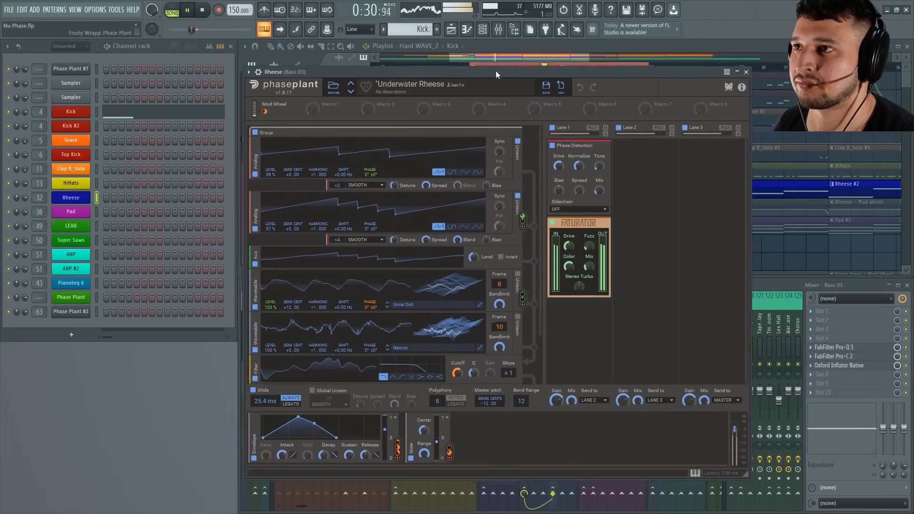
key("space")
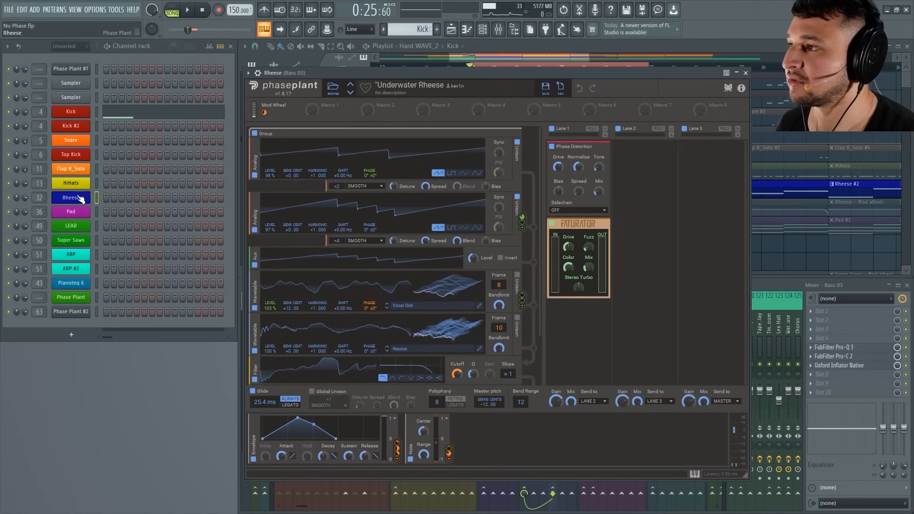
Clone the Rheese channel and move the Rheese pattern's notes from the original channel to Rheese #2.
right_click(90, 197)
left_click(106, 280)
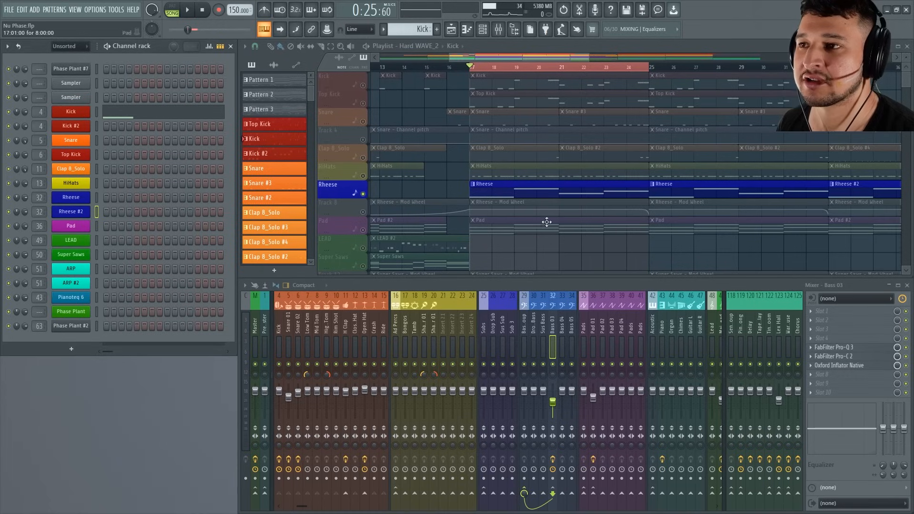
left_click(556, 196)
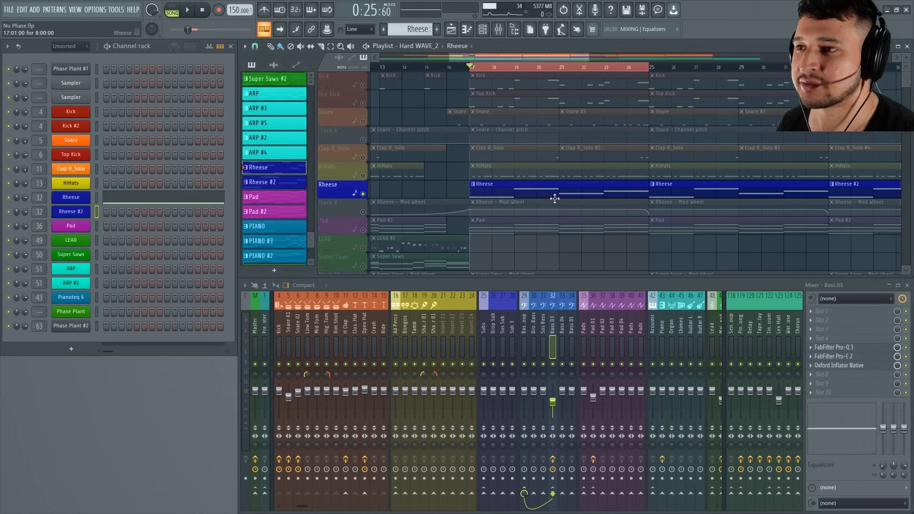
right_click(89, 195)
left_click(205, 197)
right_click(90, 210)
left_click(200, 230)
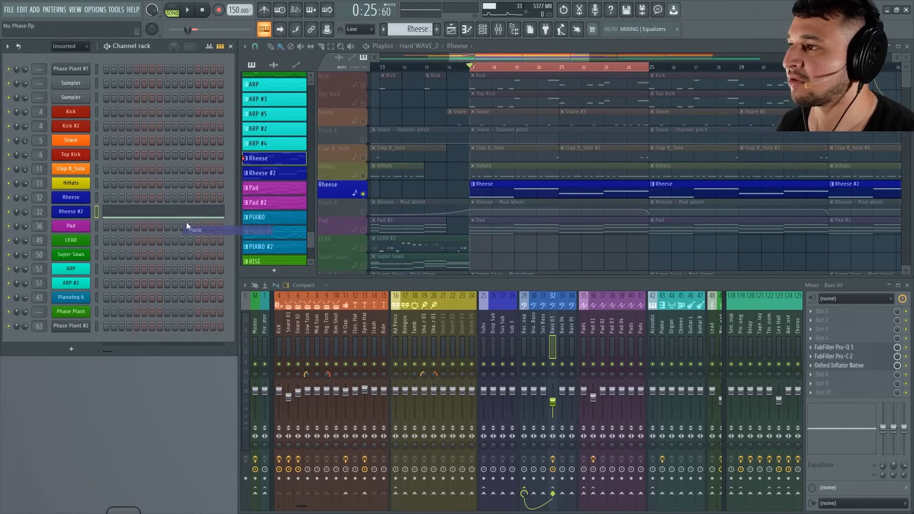
Reset the Rheese #2 Phase Plant patch to blank and add an envelope modulator with a longer attack and lowered sustain.
left_click(78, 215)
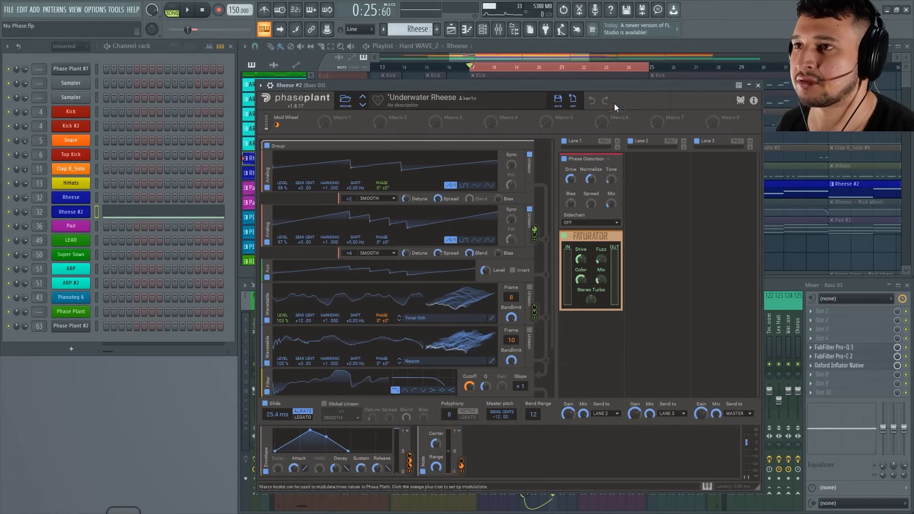
left_click(573, 99)
left_click(294, 445)
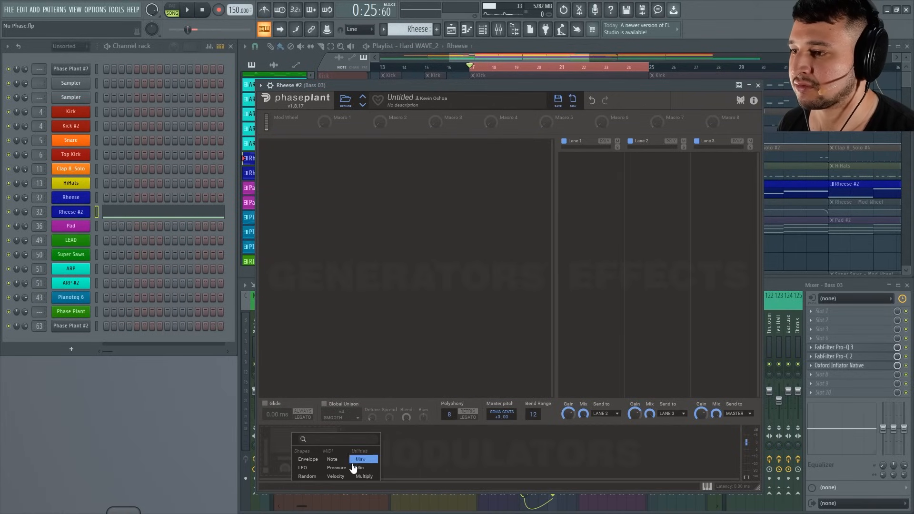
left_click(305, 459)
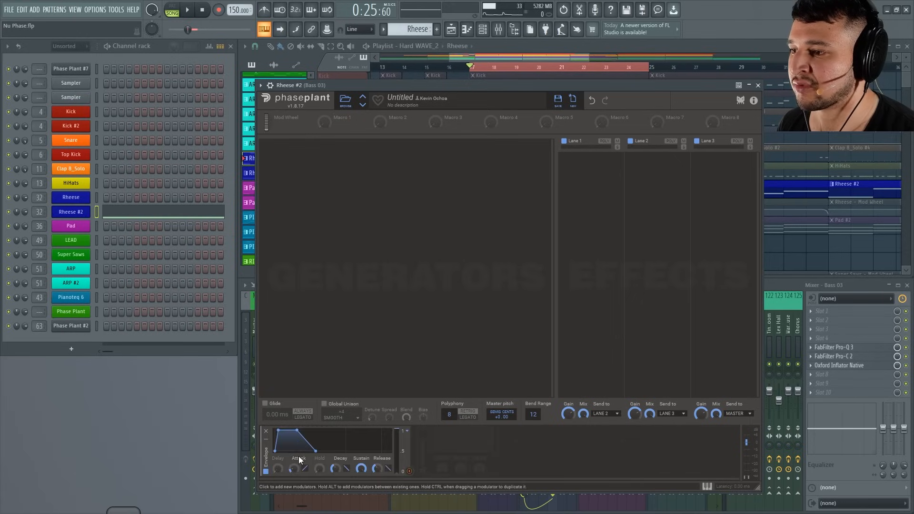
left_click_drag(298, 469, 298, 457)
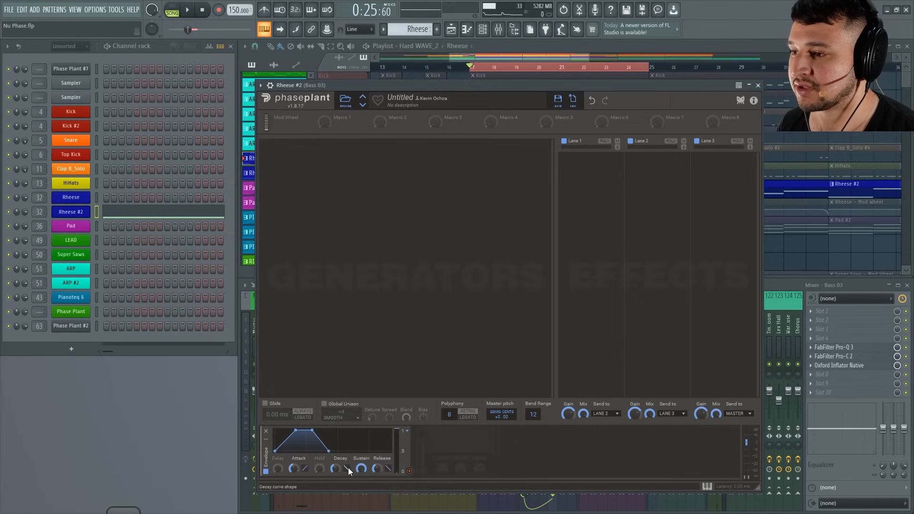
mouse_move(361, 468)
left_mouse_down()
mouse_move(335, 475)
mouse_move(361, 465)
mouse_move(335, 460)
mouse_move(377, 467)
left_mouse_up()
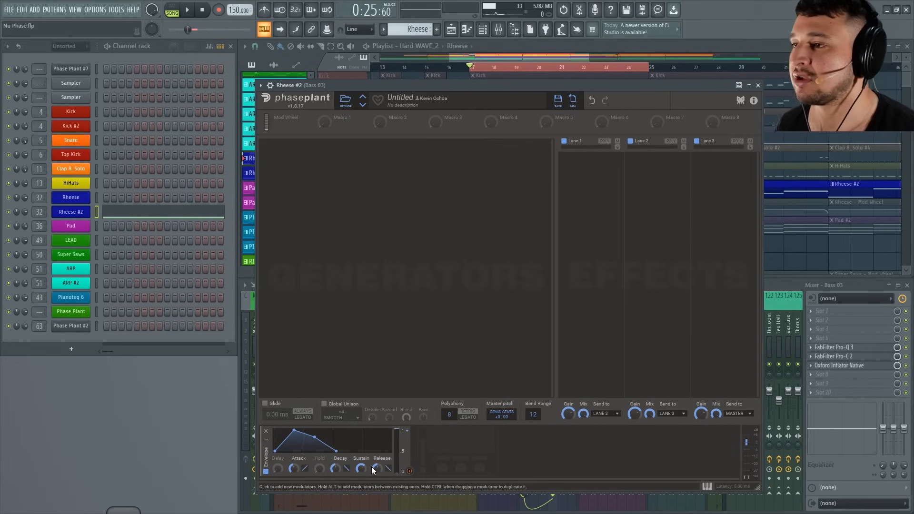
Add two Analog generators and detune the first to -0.09 and the second to +0.03 semitones.
left_click(300, 150)
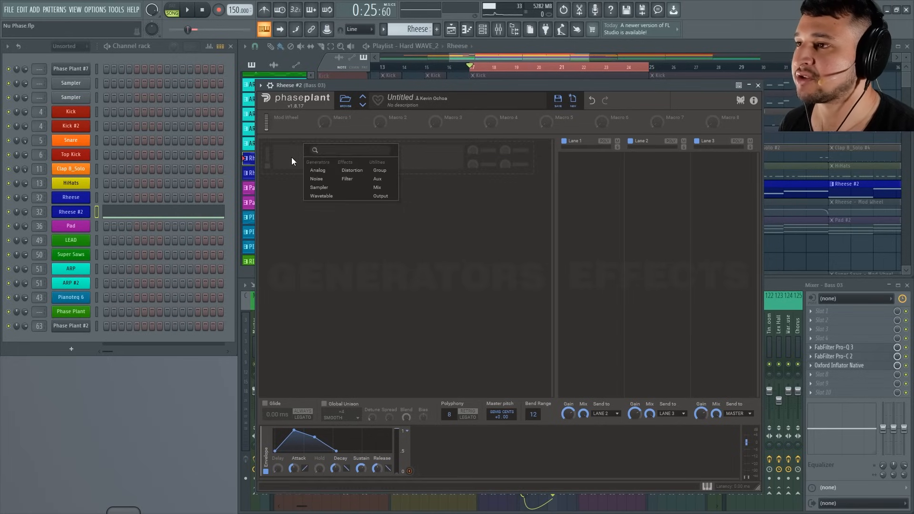
left_click(323, 171)
left_click(323, 230)
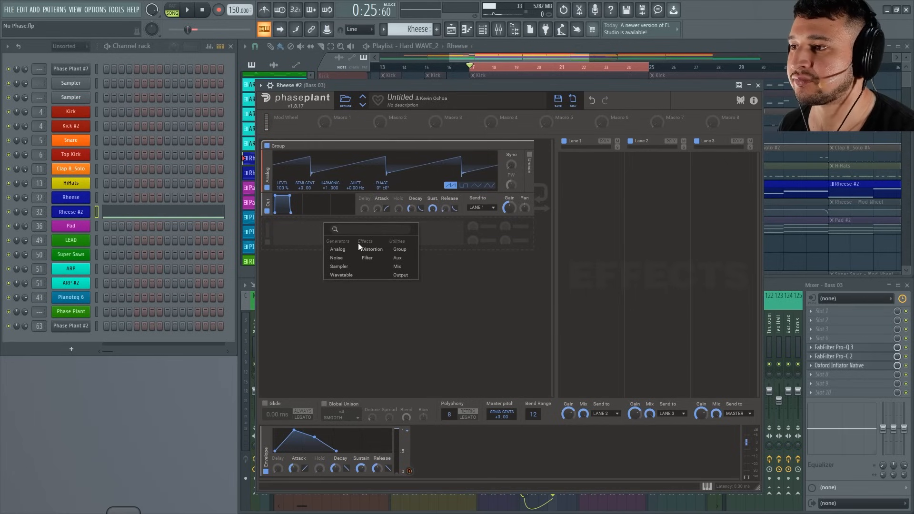
left_click(338, 249)
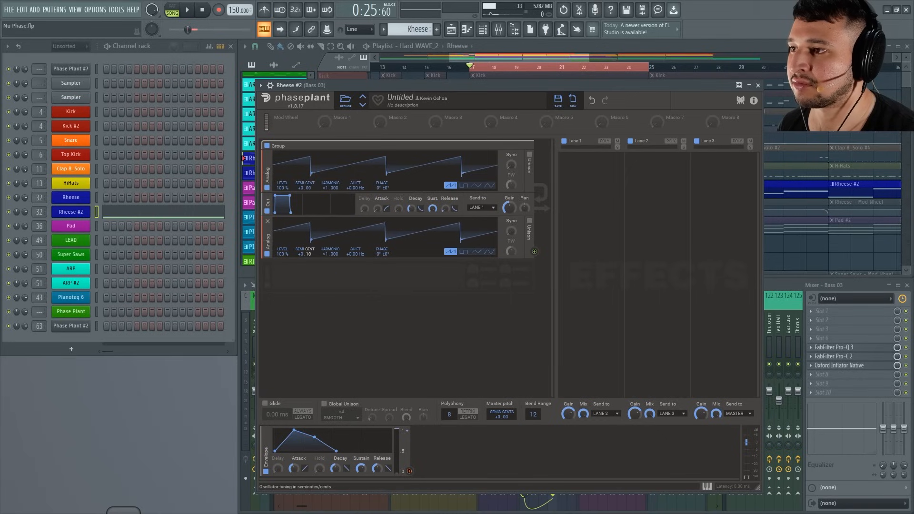
Add two Wavetable generators below the Analog oscillators and move the output module to the end of the group.
left_click(324, 272)
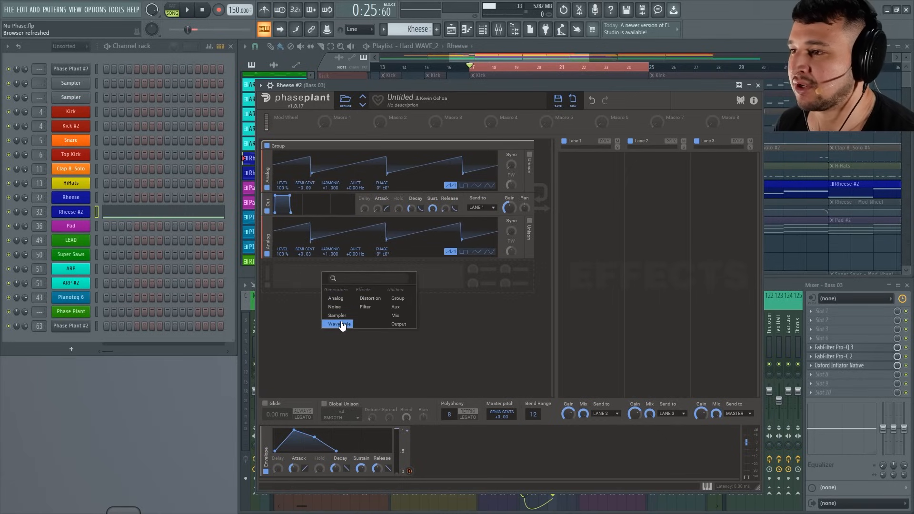
left_click(341, 325)
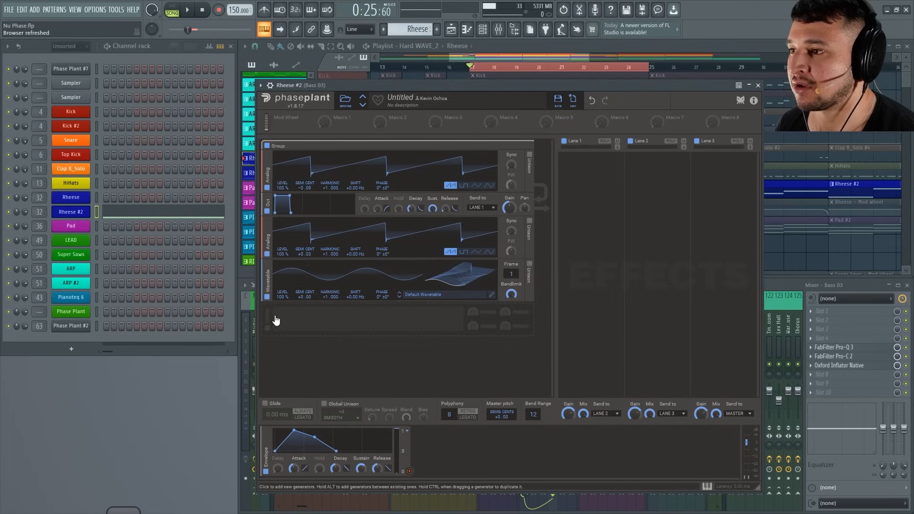
left_click(290, 315)
left_click(307, 371)
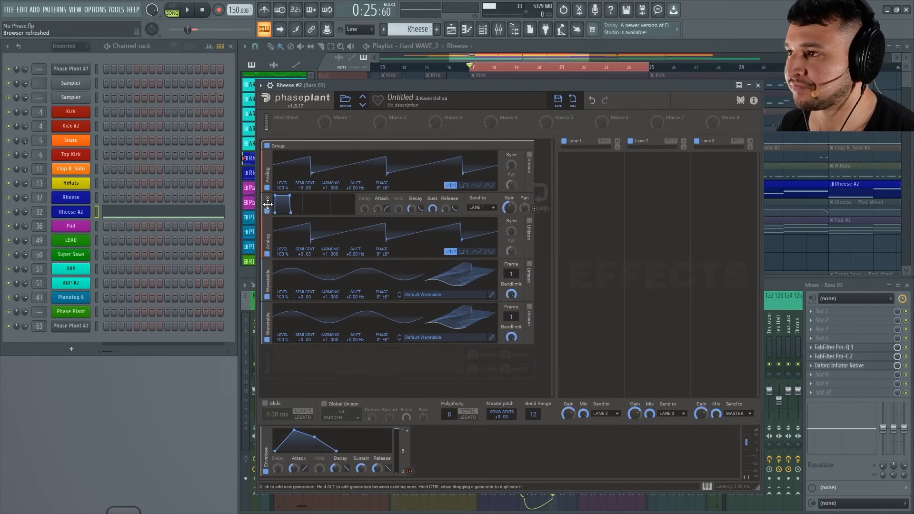
left_click_drag(268, 204, 278, 364)
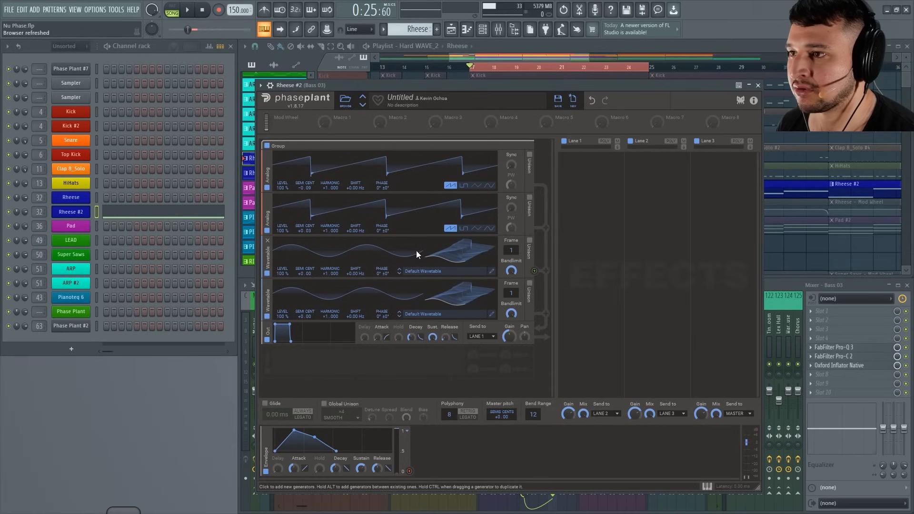
Load the factory Growls wavetable Neuron into the first Wavetable generator.
left_click(427, 270)
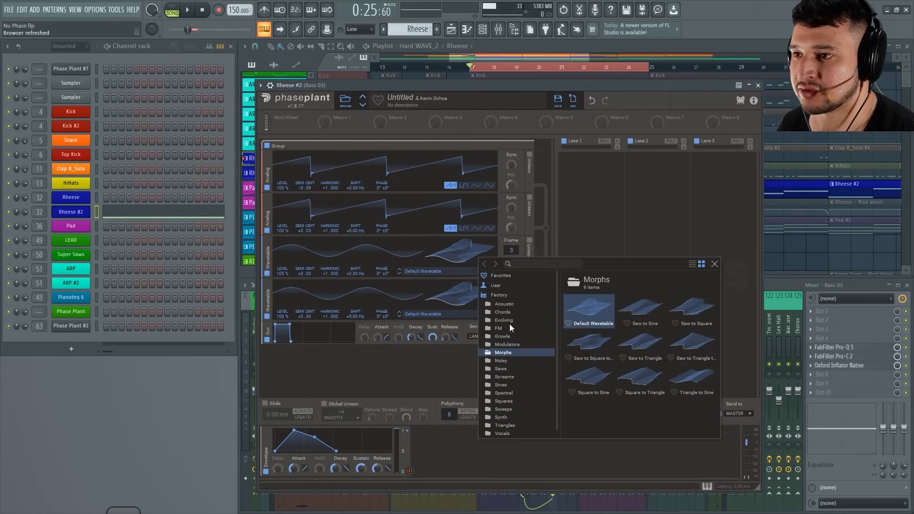
left_click(513, 338)
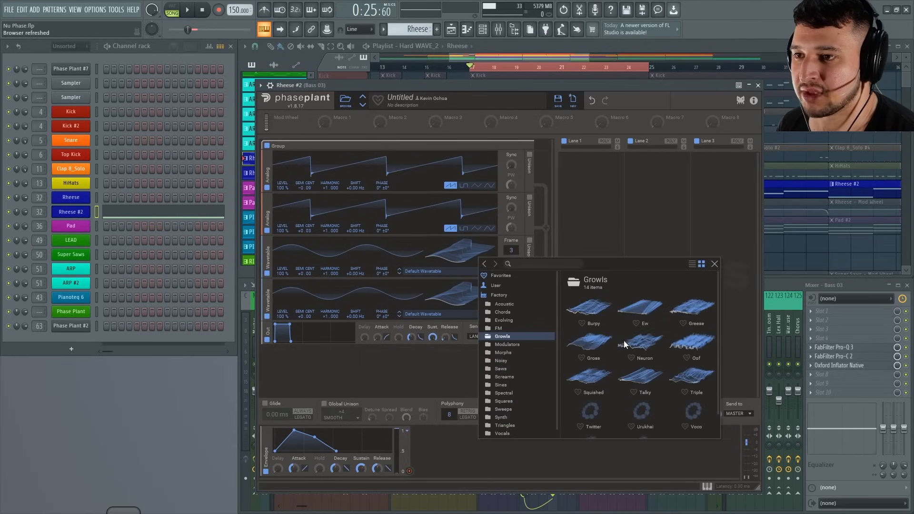
scroll(641, 379, "down", 1)
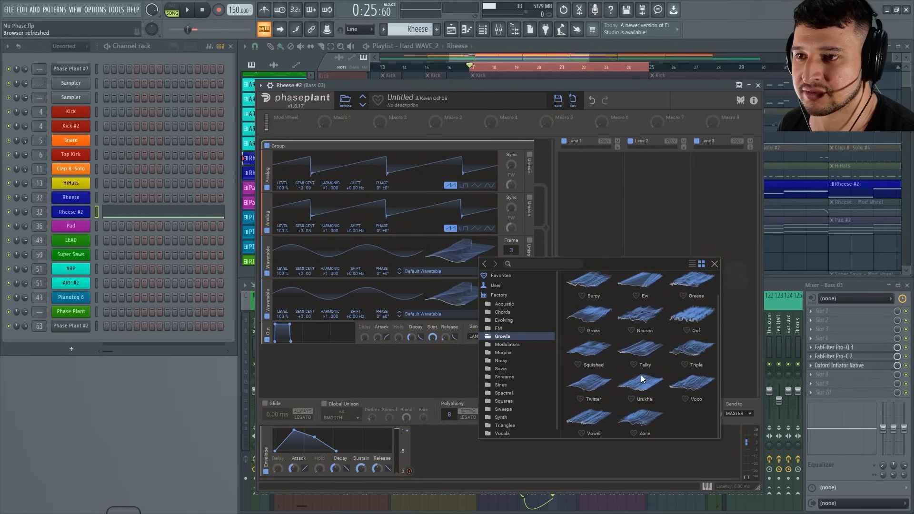
left_click(647, 322)
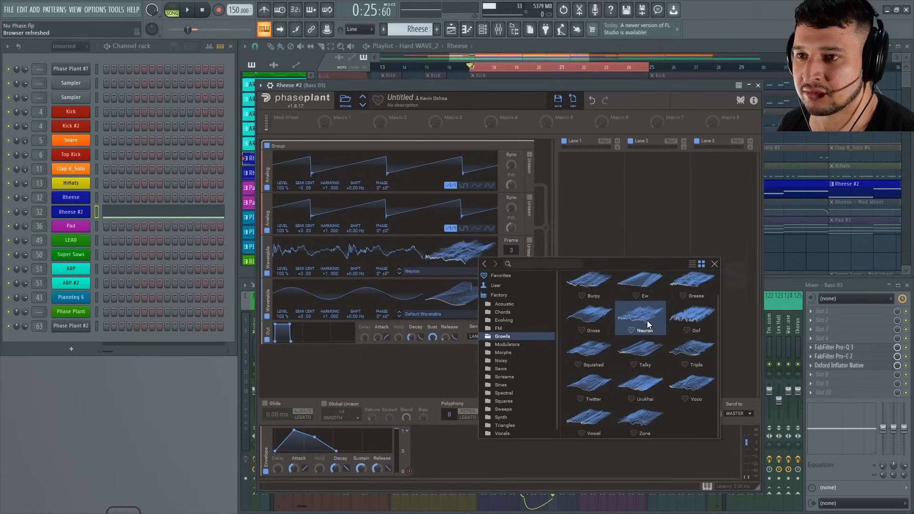
left_click(447, 367)
Load the factory Growls wavetable Vooo into the second Wavetable generator.
left_click(422, 313)
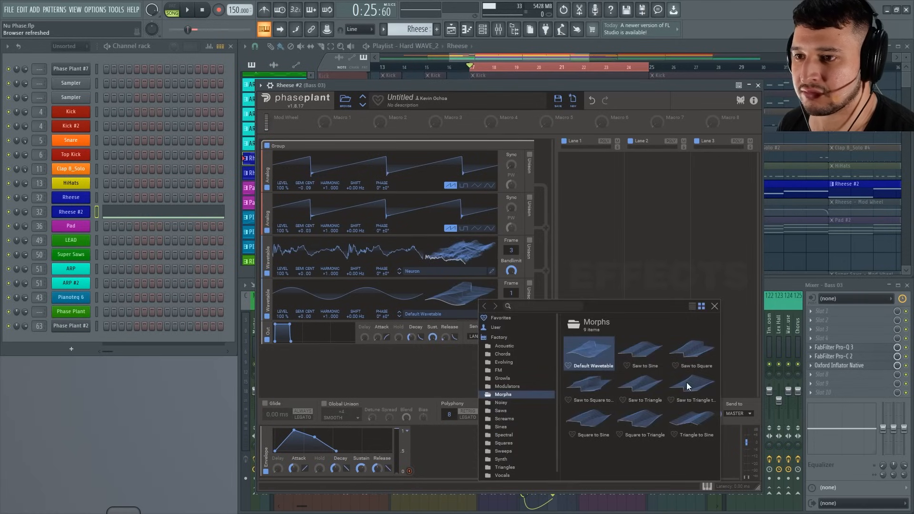
left_click(505, 381)
scroll(699, 427, "down", 1)
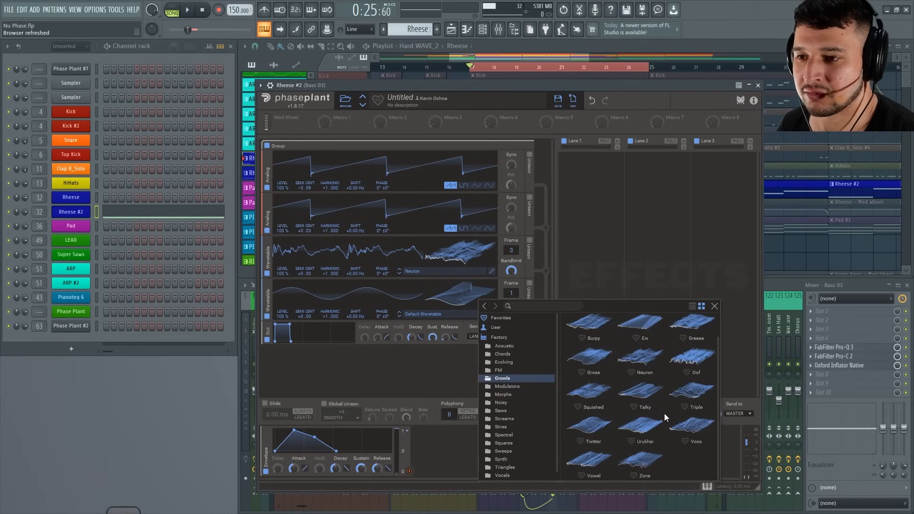
left_click(692, 425)
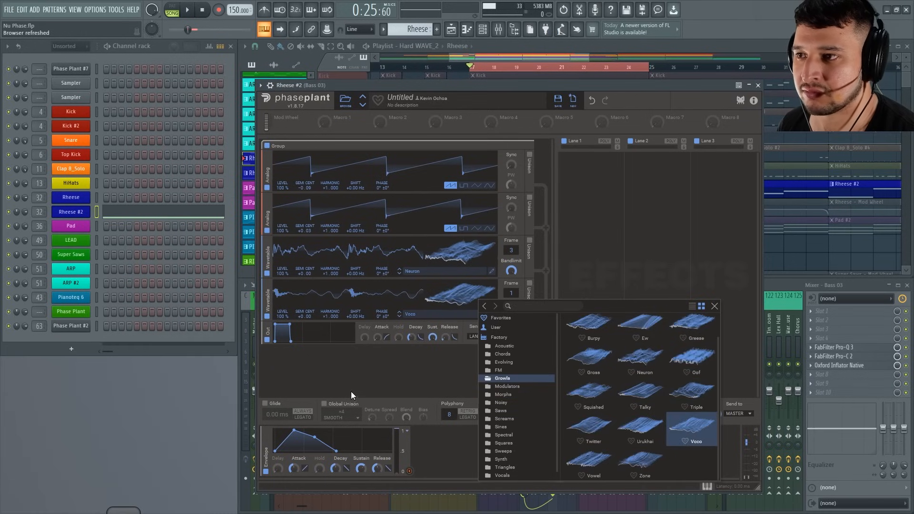
left_click(350, 392)
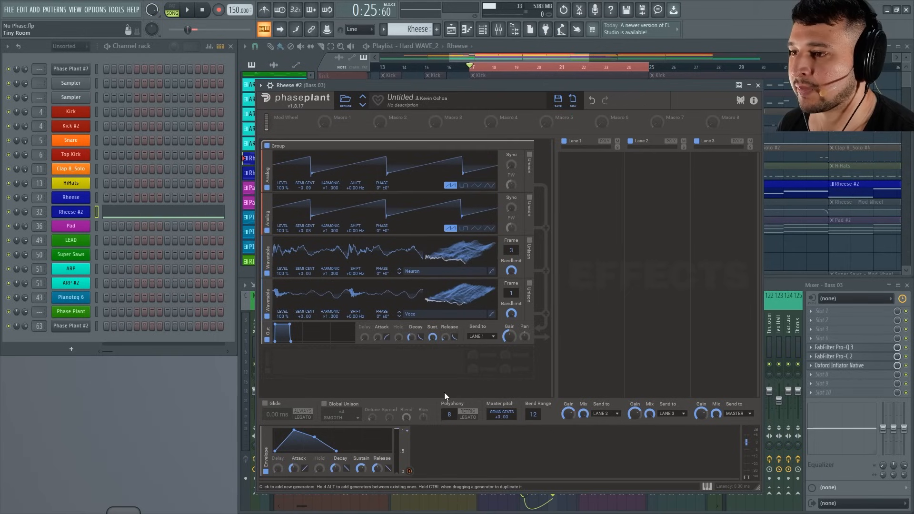
Add a Filter effect to the end of the generator group, below the output module.
left_click(409, 472)
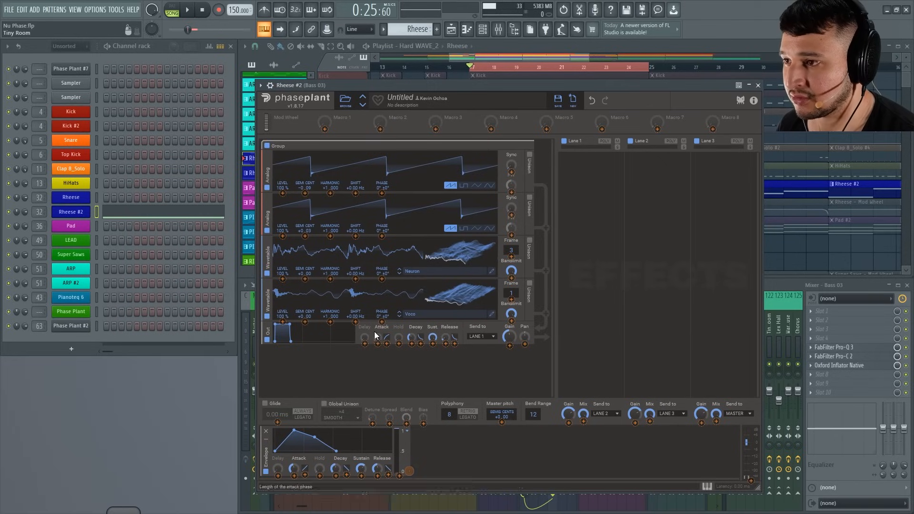
left_click(281, 325)
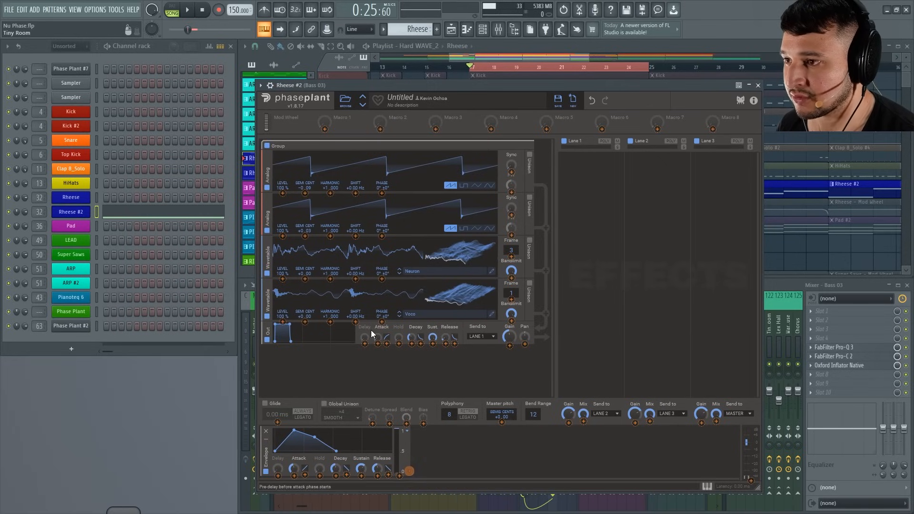
left_click(322, 375)
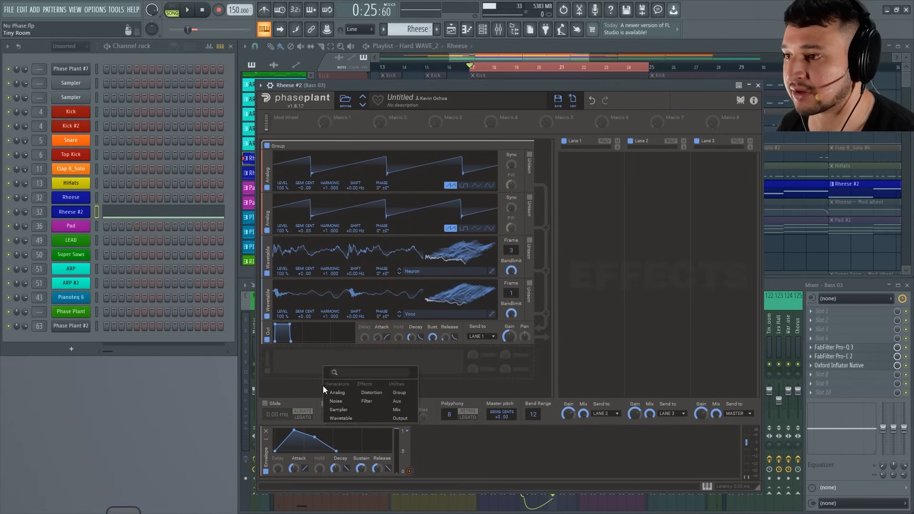
left_click(356, 410)
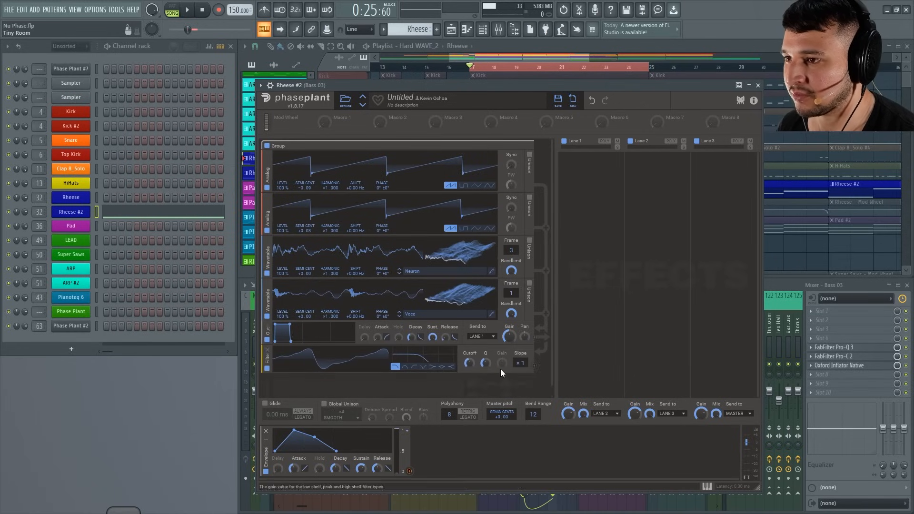
Assign the envelope as a modulation source for the Filter's cutoff.
left_click(409, 471)
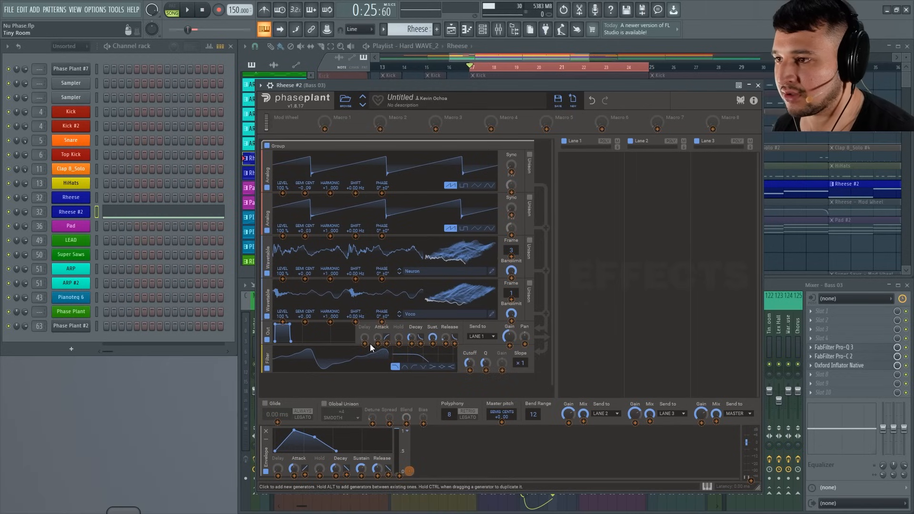
left_click(470, 371)
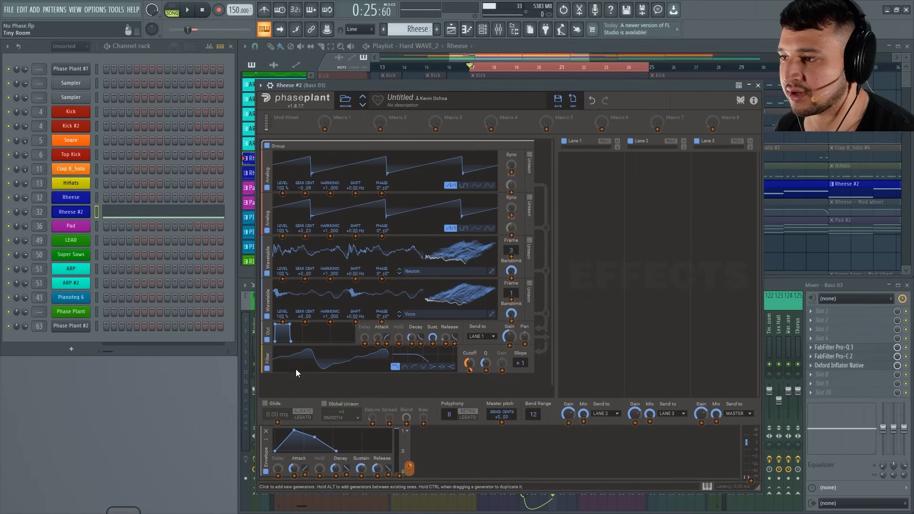
Move the Filter above the output module, directly after the second Wavetable generator, and set its cutoff to 244 Hz.
left_click(266, 363)
left_click_drag(268, 353, 268, 330)
left_click_drag(469, 339, 470, 342)
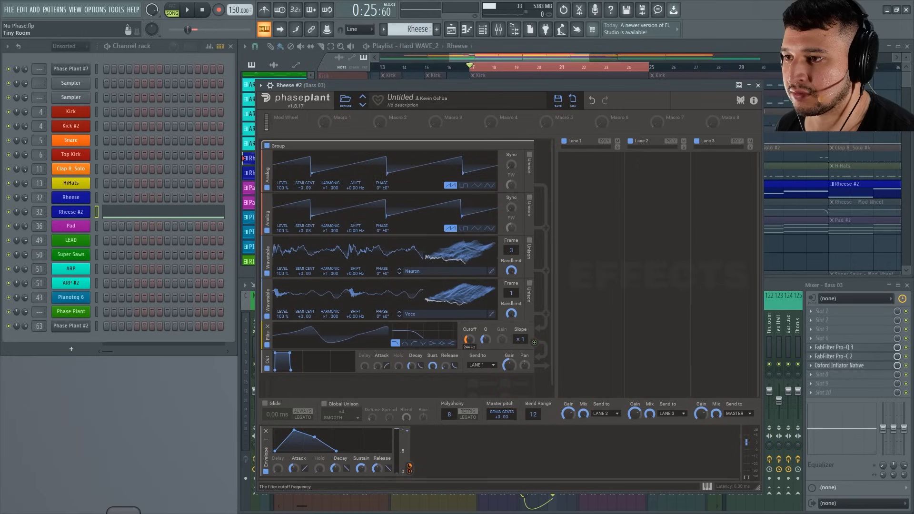
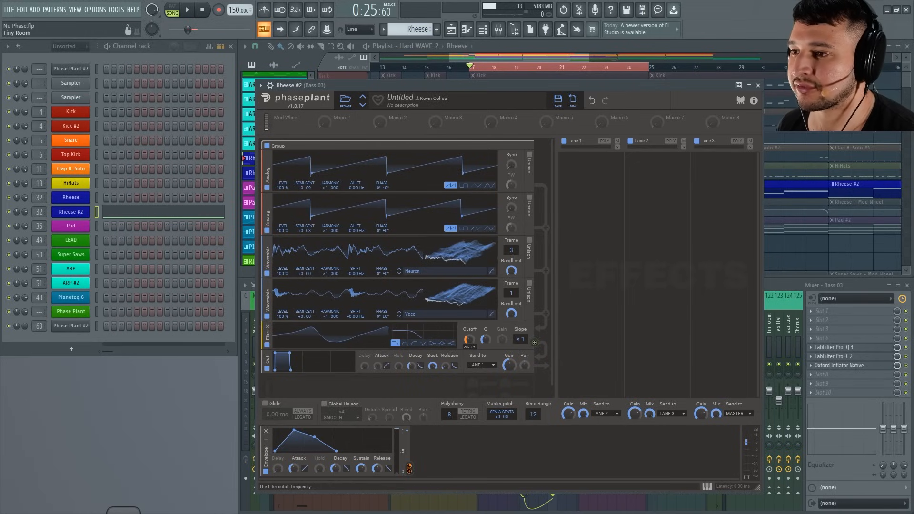
Play back the looped section to hear the bass with the envelope-modulated filter, then stop playback.
mouse_move(503, 87)
left_mouse_down()
mouse_move(492, 187)
mouse_move(506, 384)
mouse_move(530, 135)
mouse_move(505, 105)
mouse_move(487, 166)
mouse_move(503, 218)
mouse_move(503, 76)
mouse_move(495, 78)
mouse_move(511, 105)
mouse_move(501, 83)
left_mouse_up()
key("space")
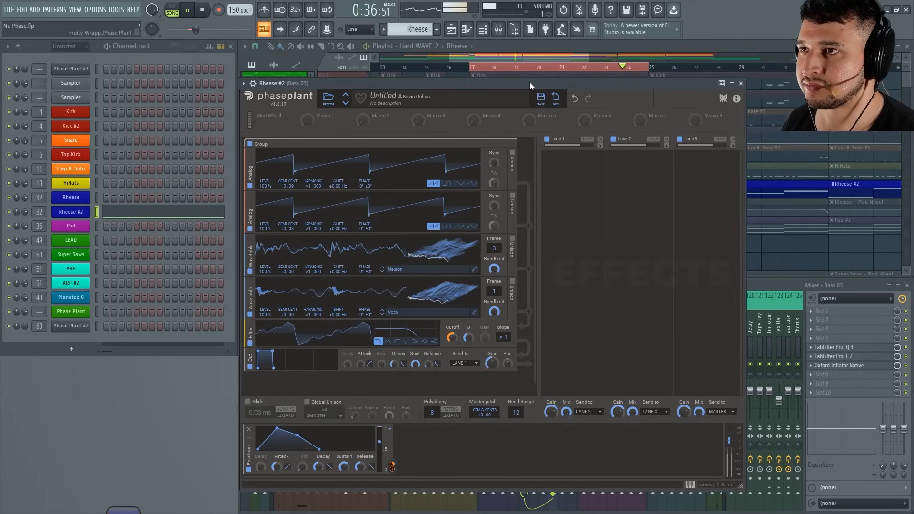
key("space")
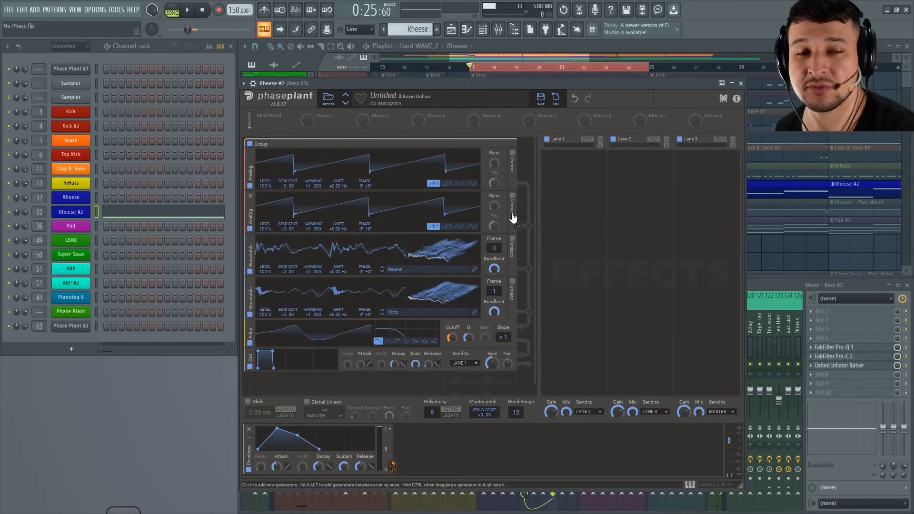
Enable Unison on both Analog oscillators and give the first one three voices with a lower detune amount.
left_click(513, 196)
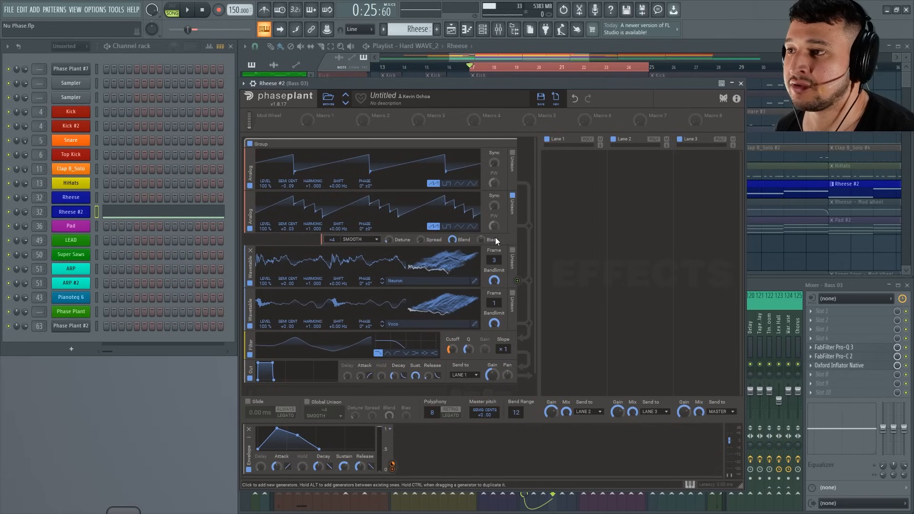
left_click(513, 153)
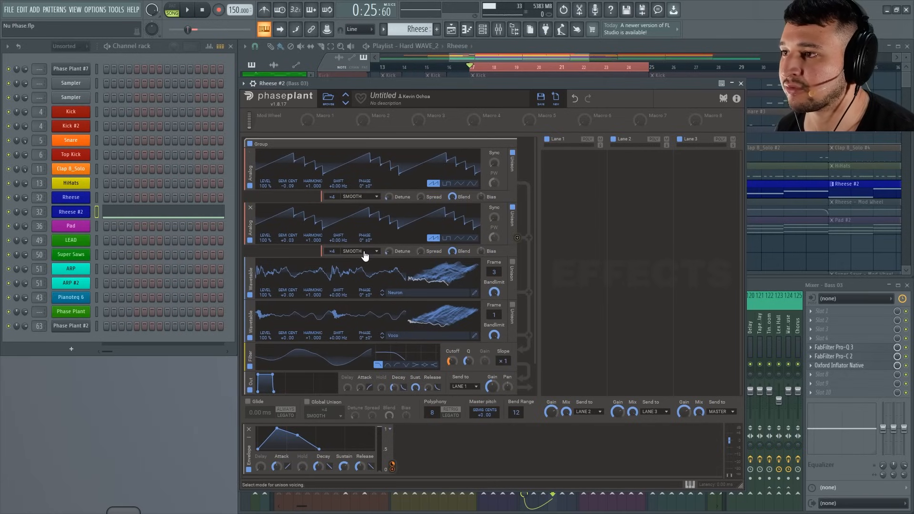
left_click_drag(389, 196, 389, 192)
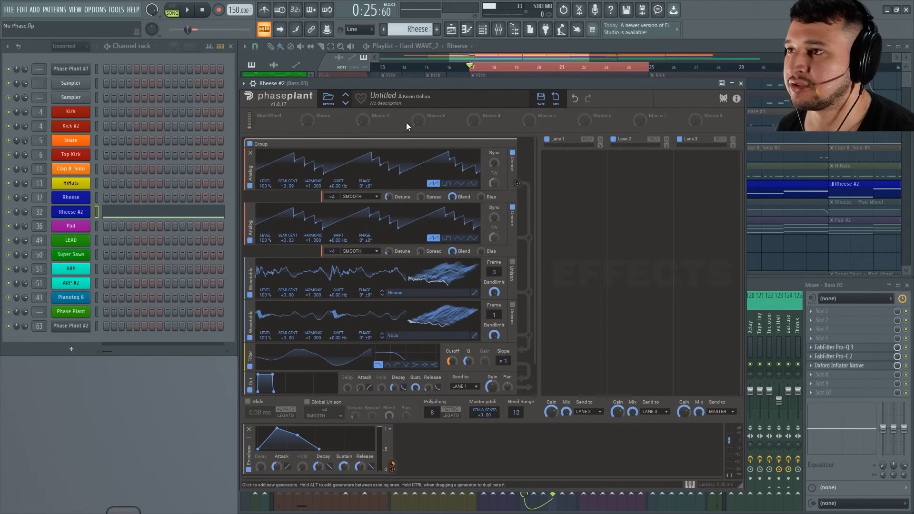
left_click(421, 83)
key("space")
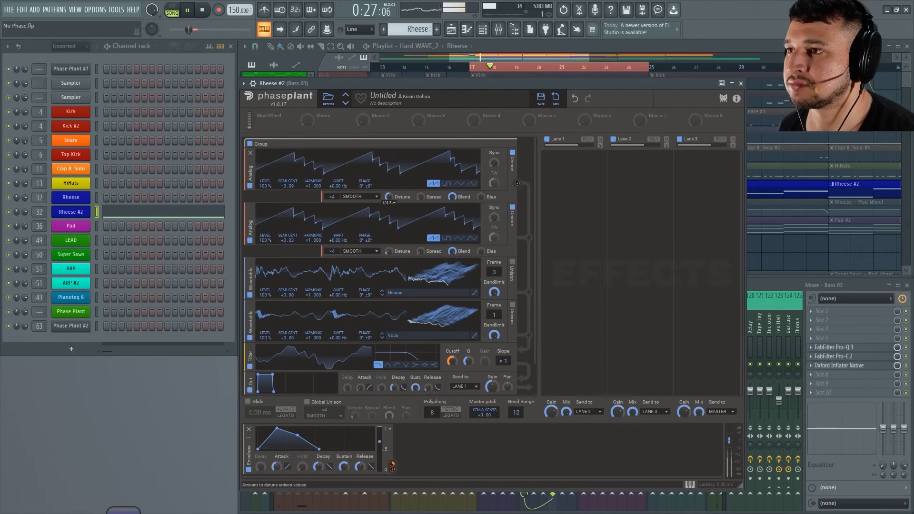
left_click_drag(389, 197, 389, 206)
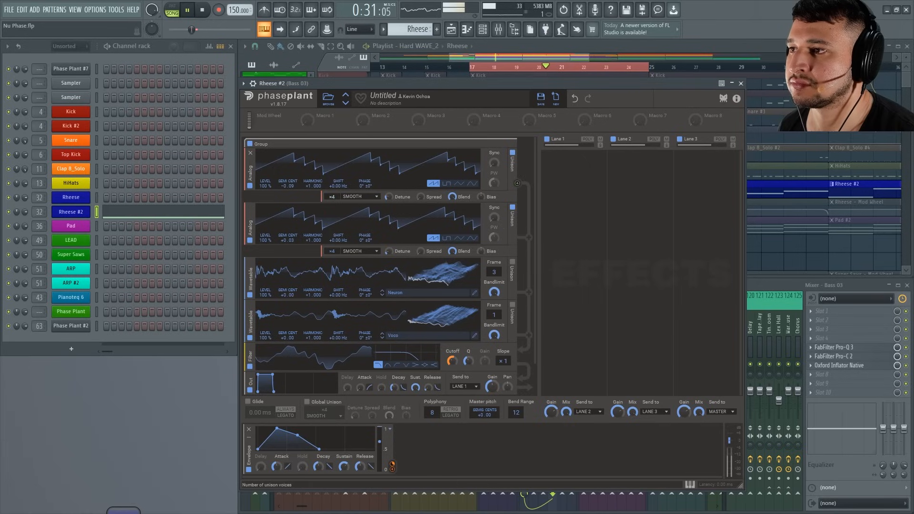
left_click_drag(332, 196, 331, 201)
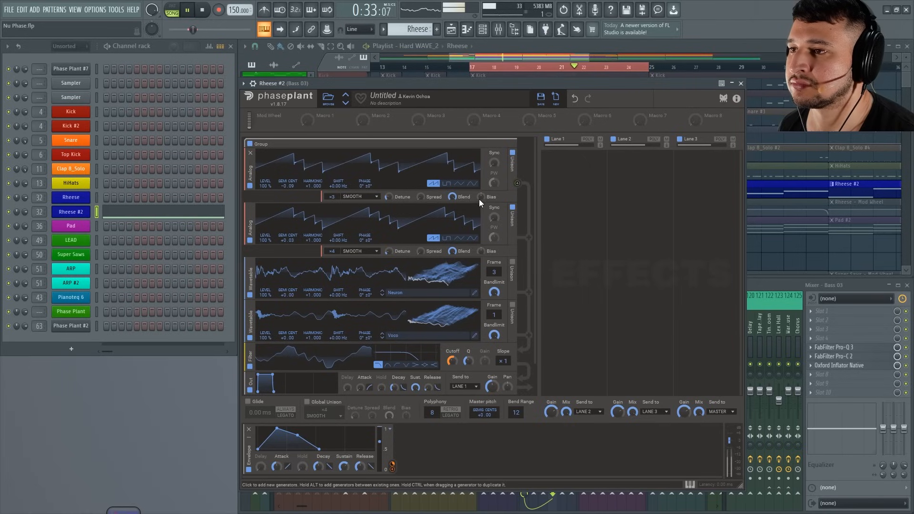
Lower the Filter's cutoff by ear and stop playback.
left_click_drag(539, 216, 534, 298)
left_click_drag(452, 327, 453, 333)
key("space")
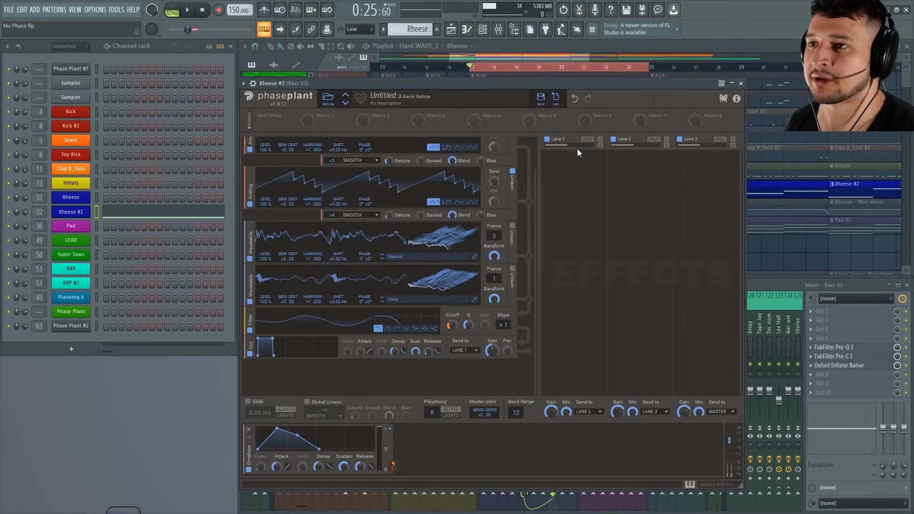
Add a Distortion effect to Lane 1 and adjust its drive and bias while the section plays.
left_click(564, 173)
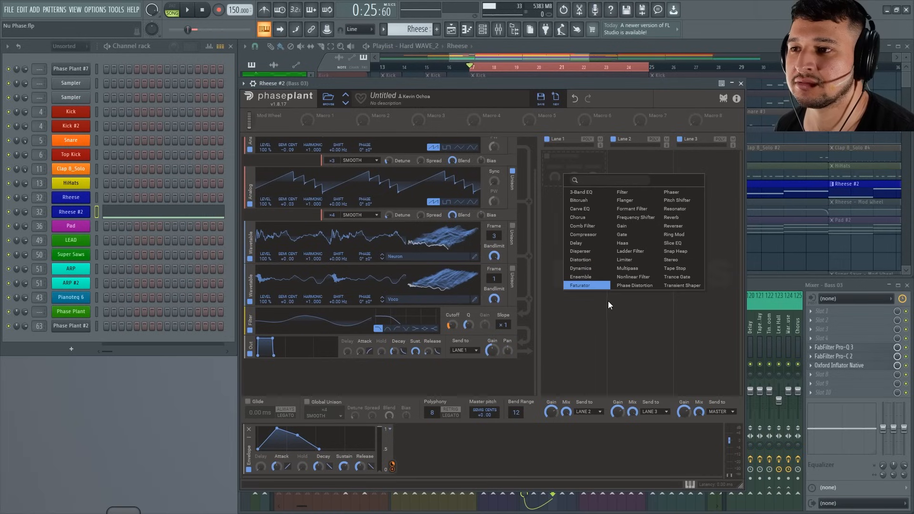
left_click(609, 262)
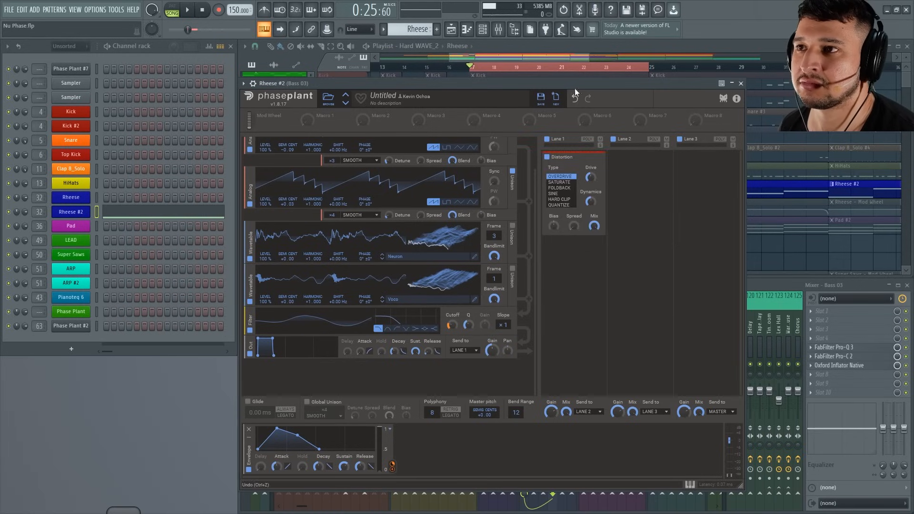
key("space")
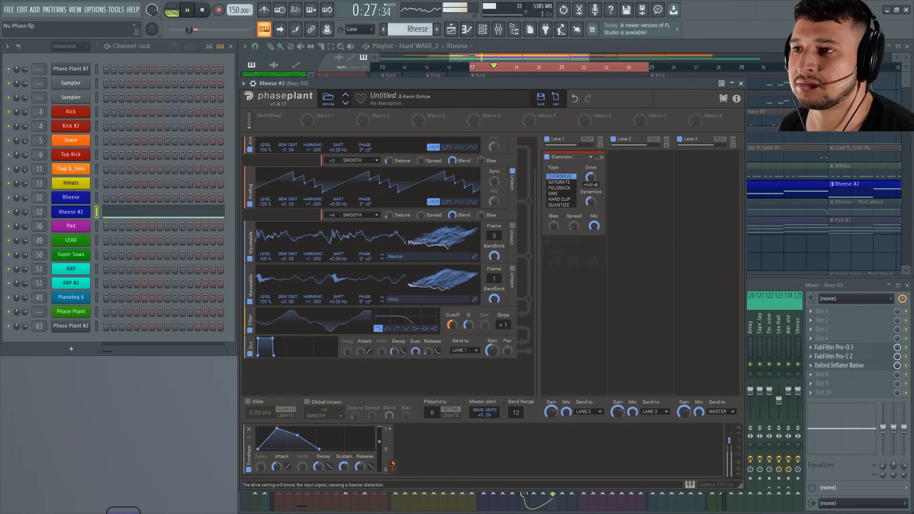
left_click_drag(589, 177, 590, 164)
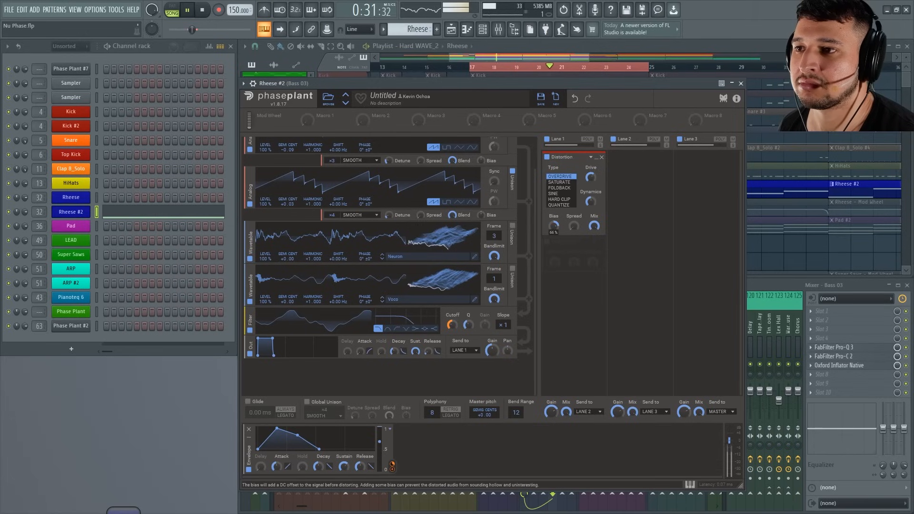
left_click_drag(554, 226, 553, 234)
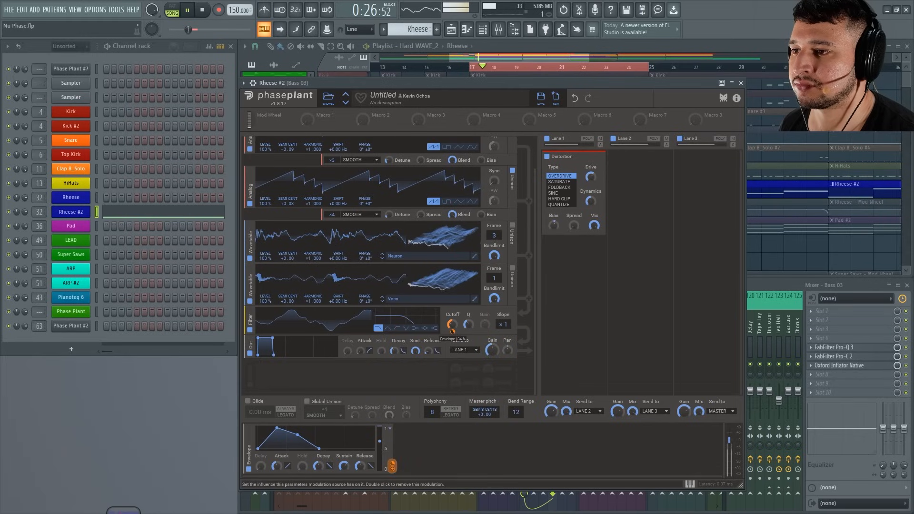
Adjust how strongly the envelope modulates the Filter's cutoff during playback, then stop the track.
left_click_drag(452, 325, 453, 316)
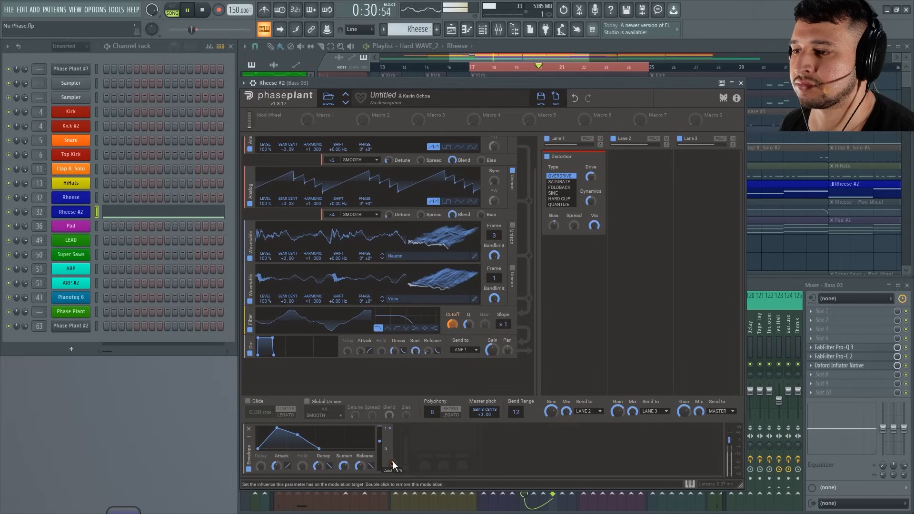
left_click_drag(392, 463, 393, 456)
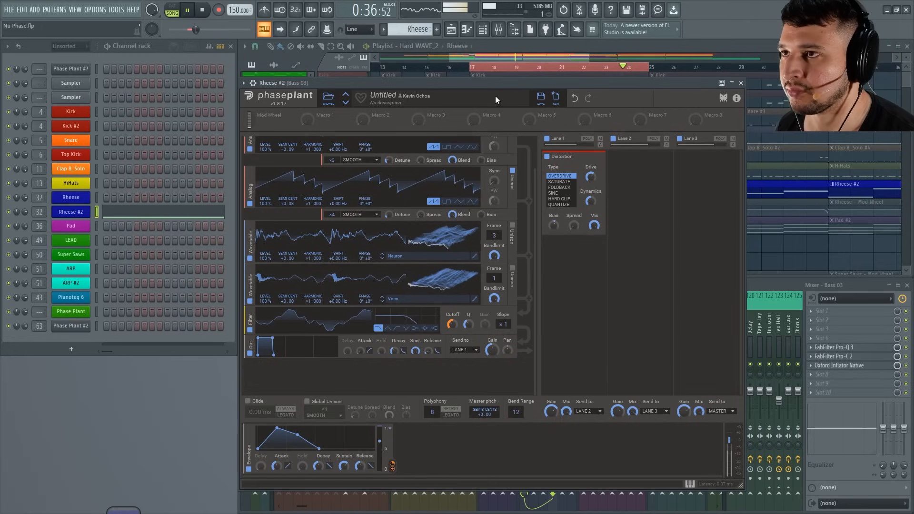
key("space")
Add a second Envelope modulator and set the Neuron Wavetable generator's frame to 38.
left_click(438, 431)
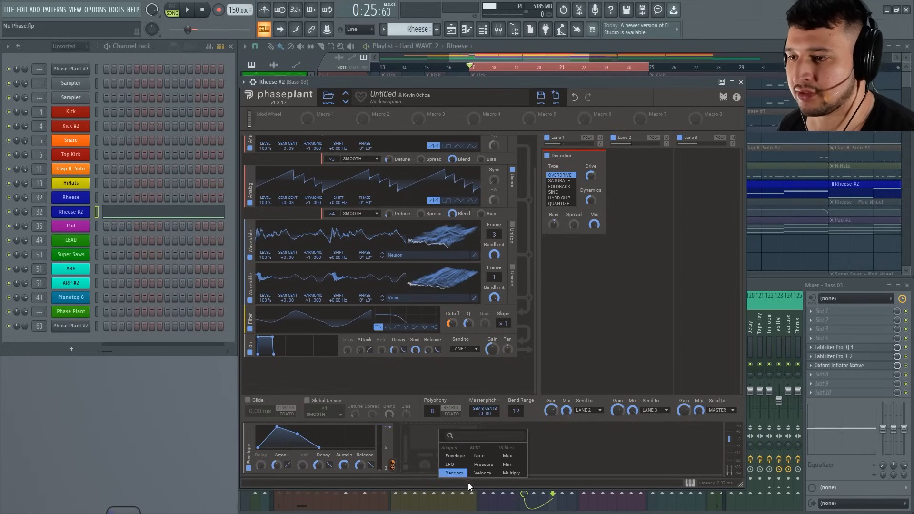
left_click(455, 456)
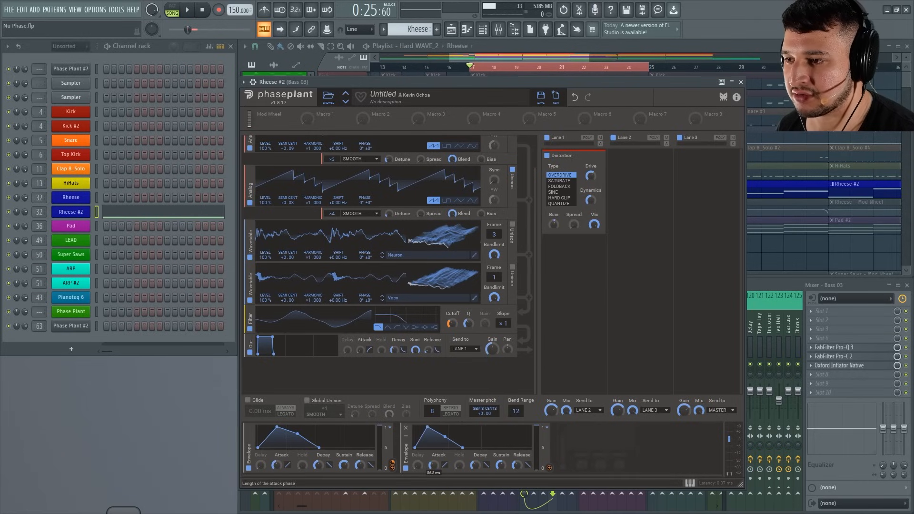
mouse_move(494, 234)
left_mouse_down()
mouse_move(495, 219)
mouse_move(496, 233)
left_mouse_up()
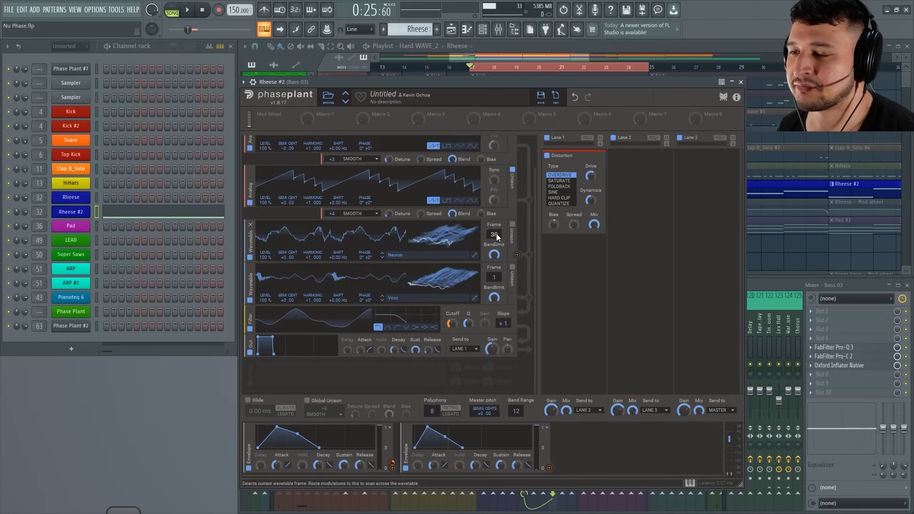
Assign the second envelope to the Neuron Wavetable's Bandlimit, shorten the envelope's decay and sustain, and lower the Bandlimit during playback.
left_click(549, 467)
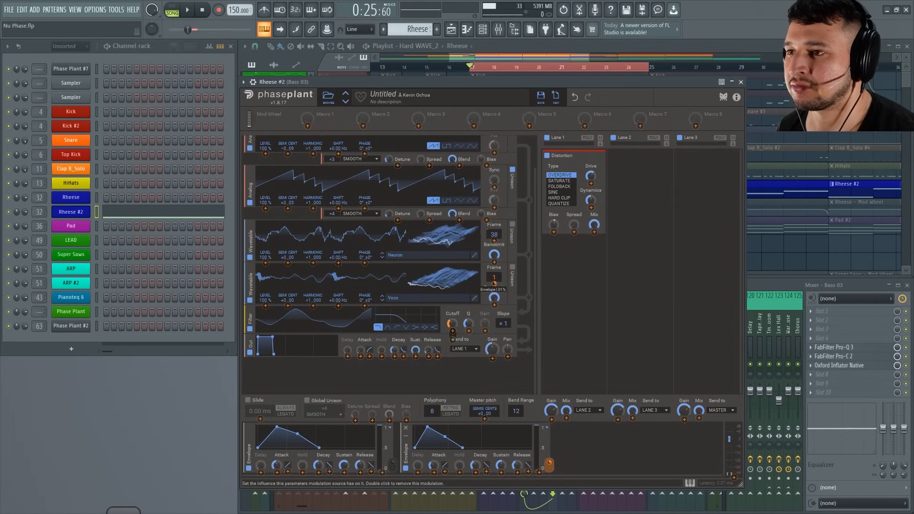
left_click(495, 262)
key("space")
left_click_drag(473, 83, 474, 82)
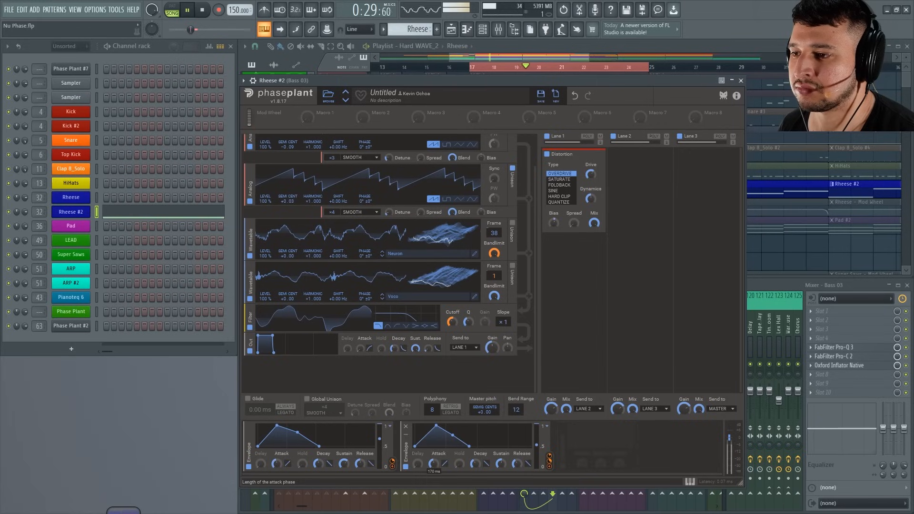
left_click_drag(476, 463, 501, 471)
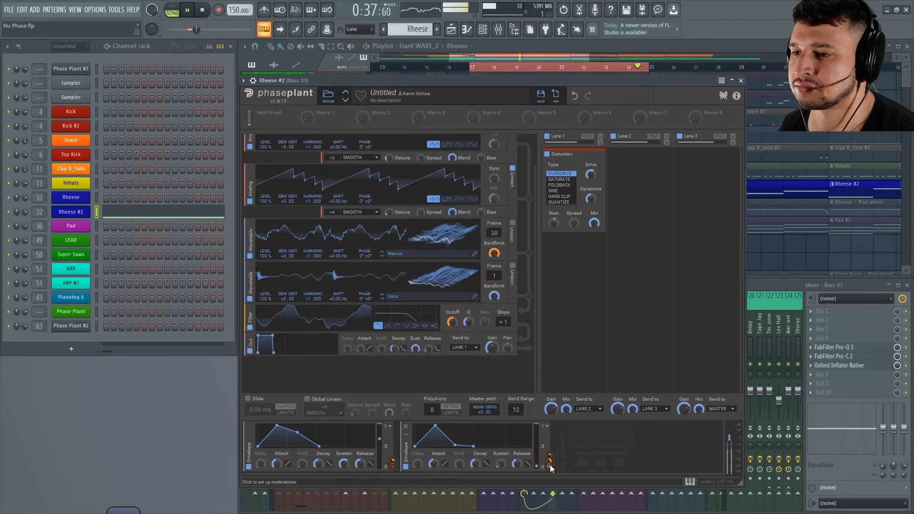
left_click_drag(549, 461, 493, 255)
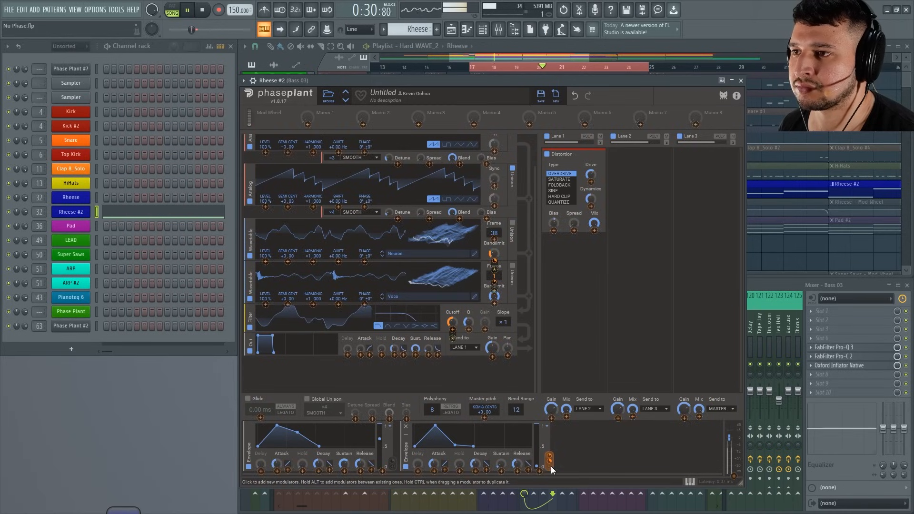
Assign the second envelope to the second Wavetable's frame and set that frame to 84.
left_click_drag(551, 467, 494, 273)
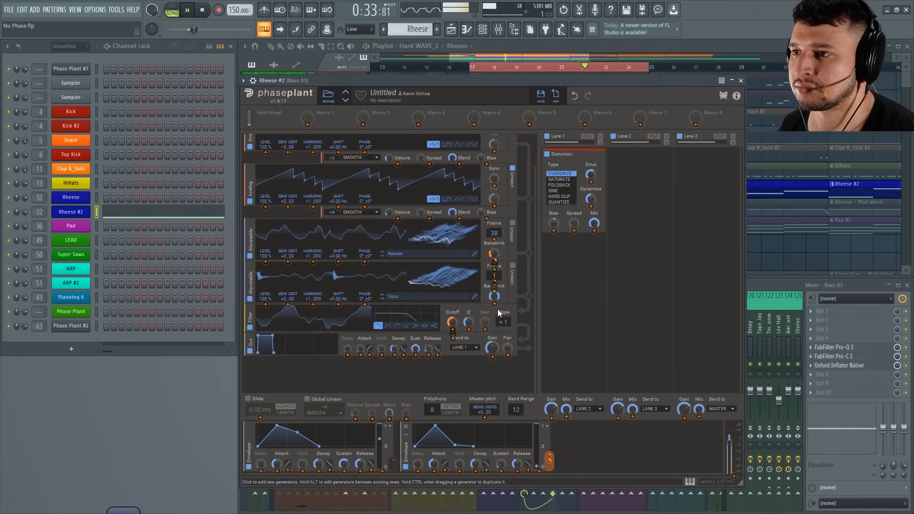
left_click(494, 279)
left_click_drag(494, 276, 494, 250)
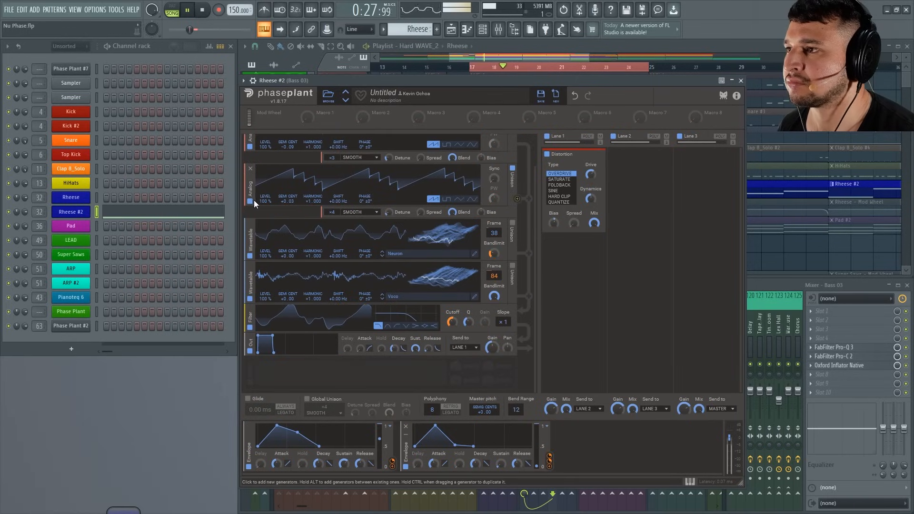
Fine-tune the unison detune of both Analog oscillators by ear and stop playback.
left_click_drag(535, 198, 528, 142)
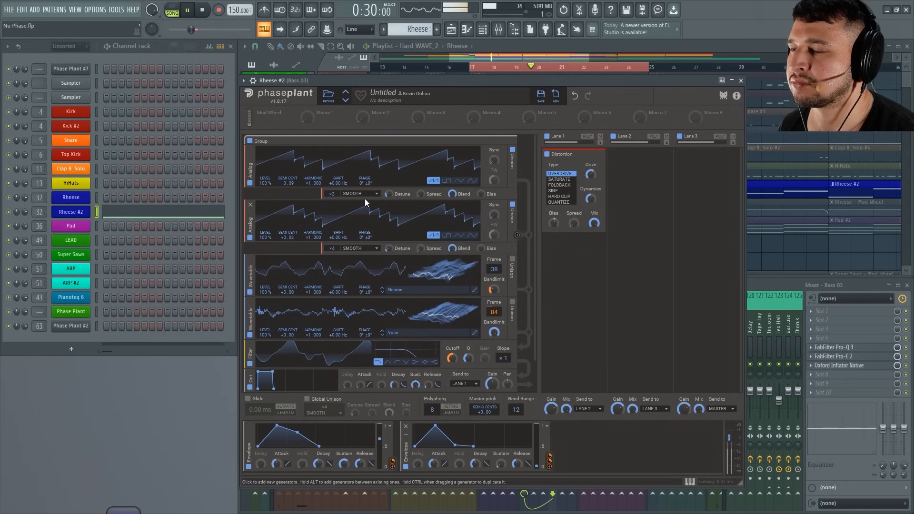
left_click_drag(391, 194, 392, 192)
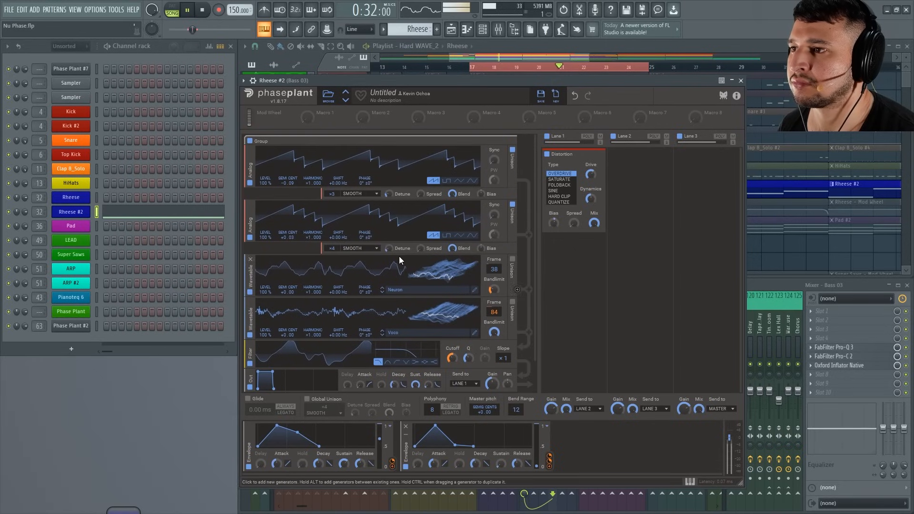
left_click_drag(390, 249, 390, 251)
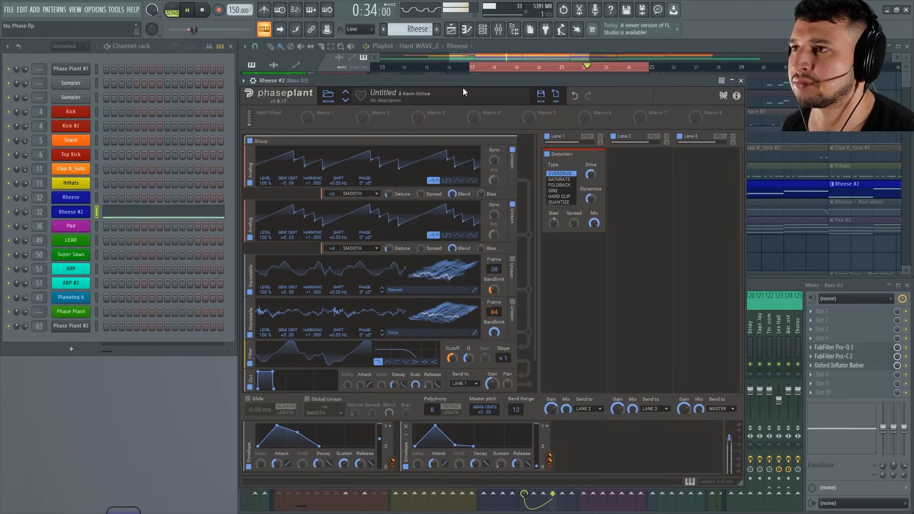
key("space")
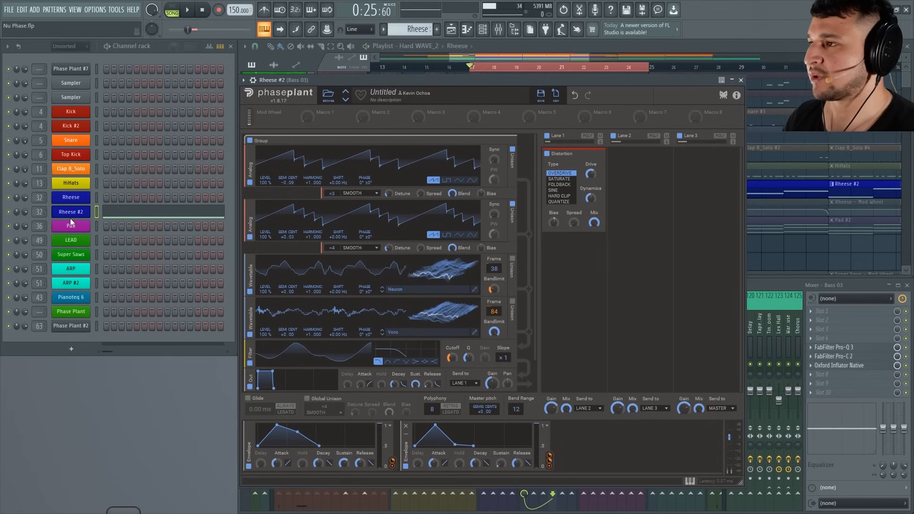
Move the bass notes from the Rheese #2 channel to the original Rheese channel.
right_click(70, 212)
left_click(201, 211)
right_click(71, 198)
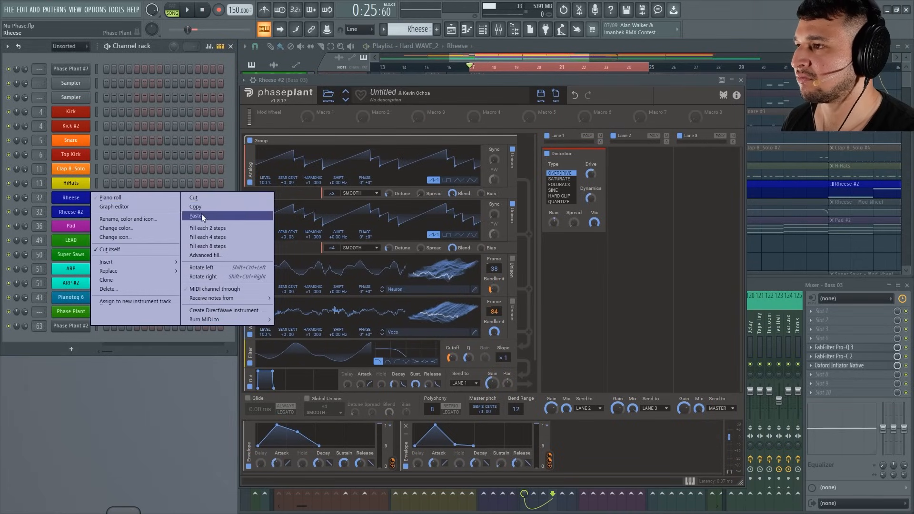
left_click(201, 216)
Play the original Rheese patch and examine its generators, filter, modulators and Lane 1 effects for comparison.
key("space")
left_click(85, 200)
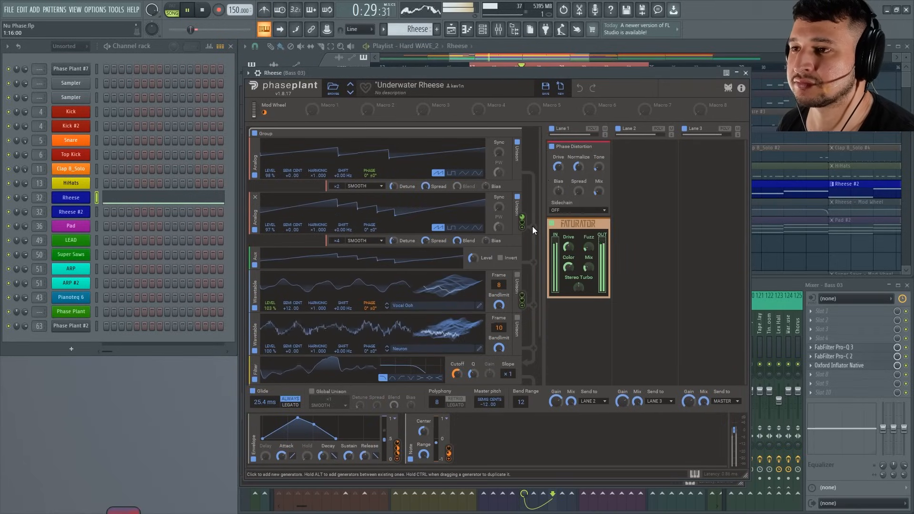
left_click_drag(541, 250, 533, 290)
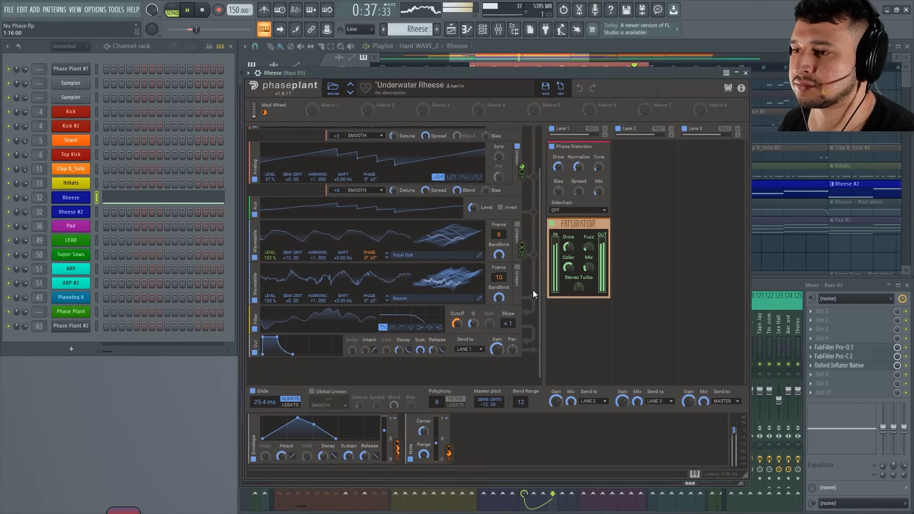
left_click_drag(532, 290, 531, 218)
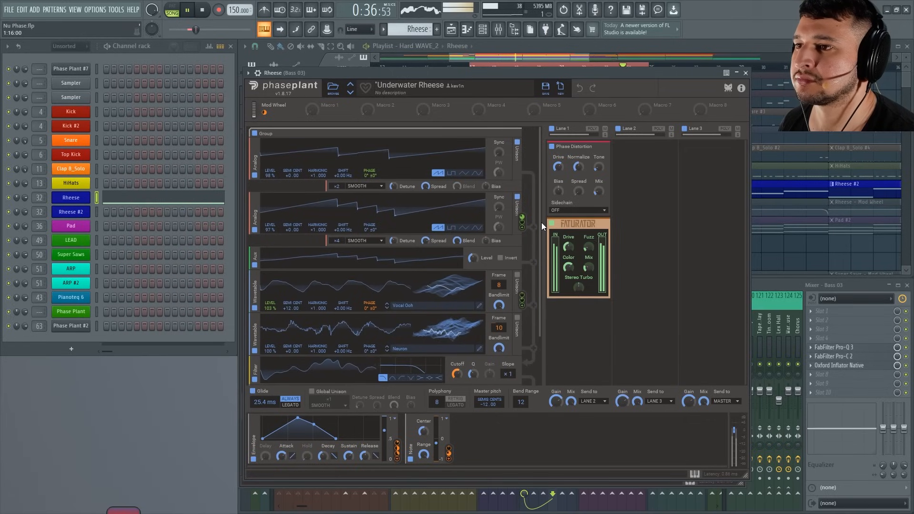
left_click_drag(544, 248, 544, 293)
key("space")
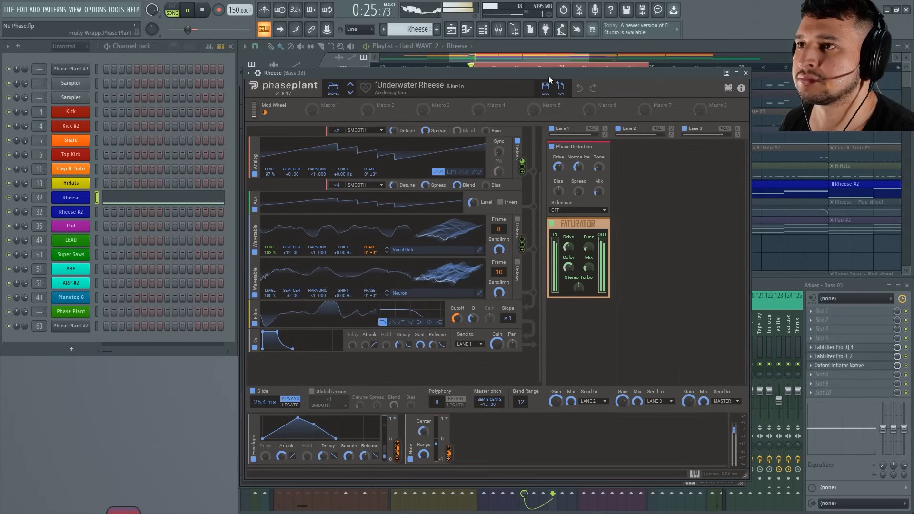
Move the bass notes from the original Rheese channel back to the Rheese #2 channel.
right_click(78, 197)
left_click(257, 198)
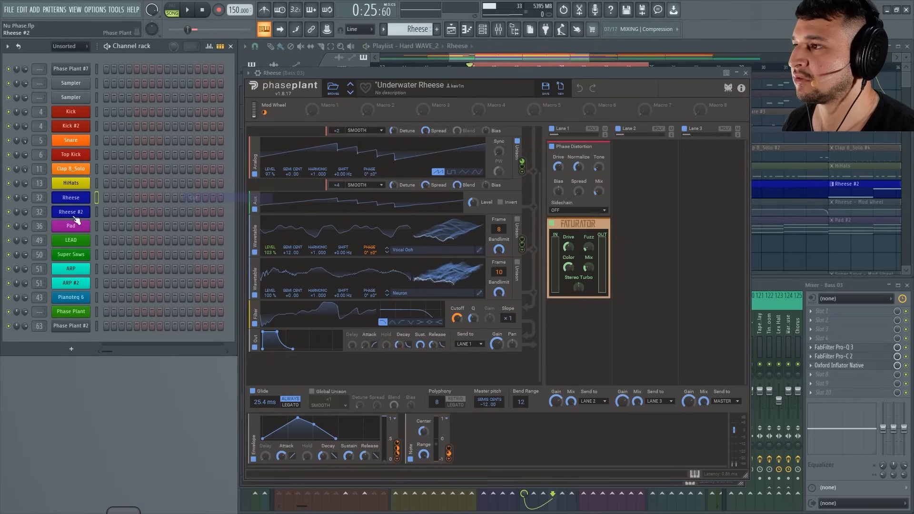
right_click(76, 214)
left_click(262, 230)
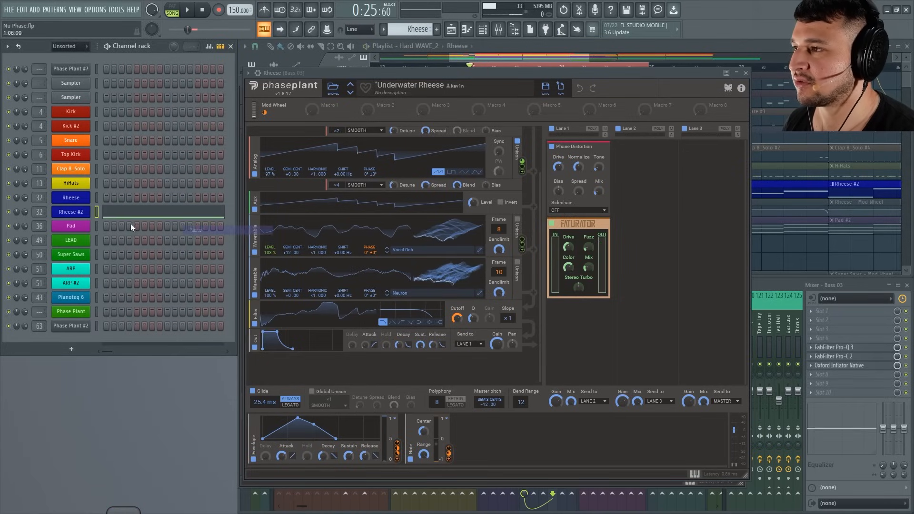
Play the rebuilt Rheese #2 patch and bring up the original Rheese patch to compare the two.
left_click(74, 213)
key("space")
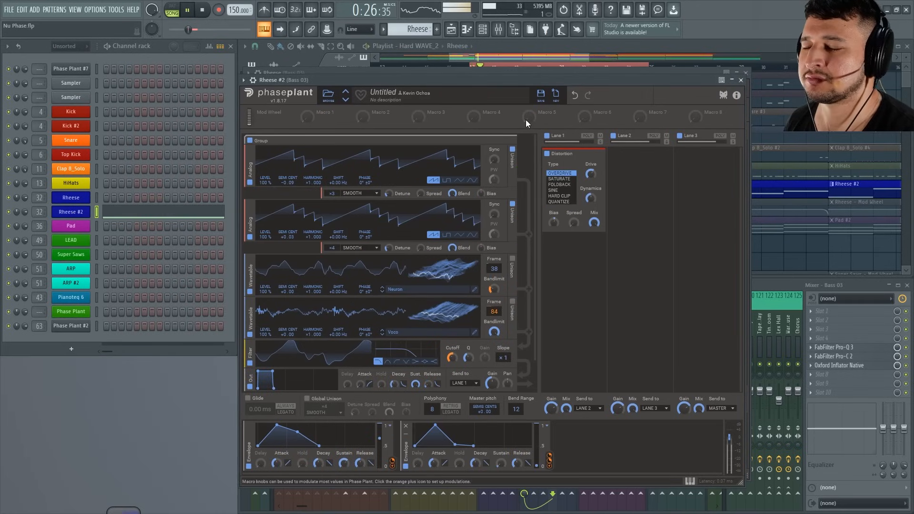
key("space")
mouse_move(421, 193)
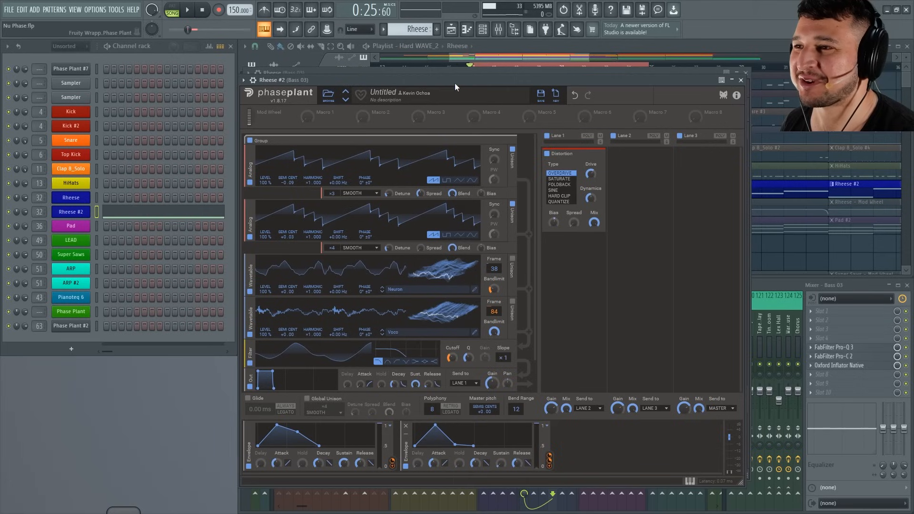
left_click_drag(444, 79, 434, 82)
key("space")
mouse_move(408, 252)
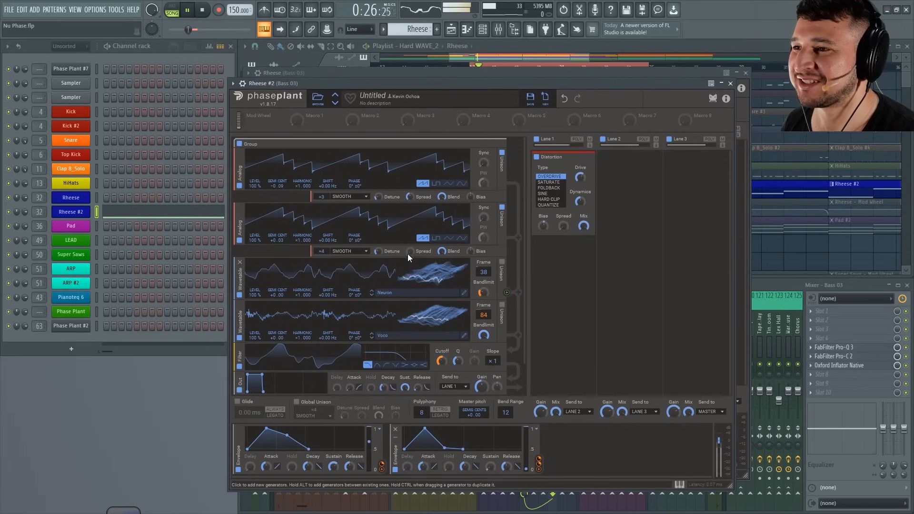
left_click(750, 71)
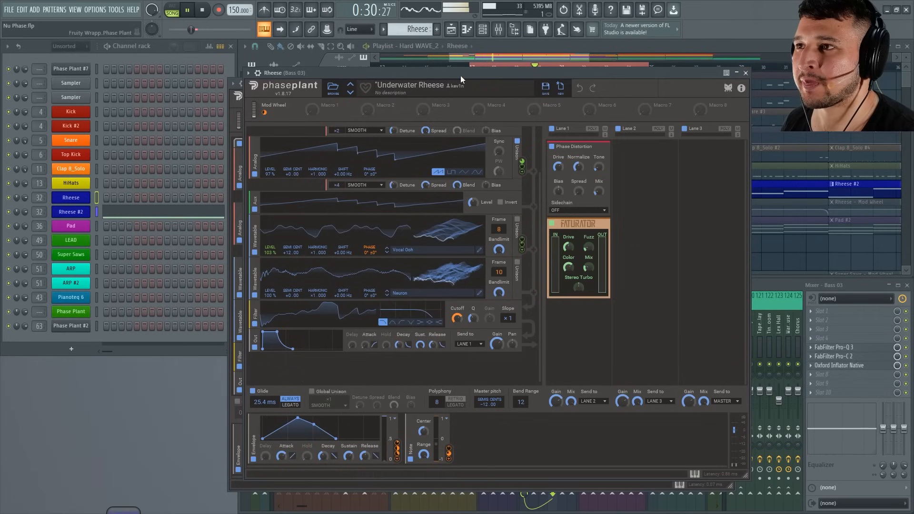
key("space")
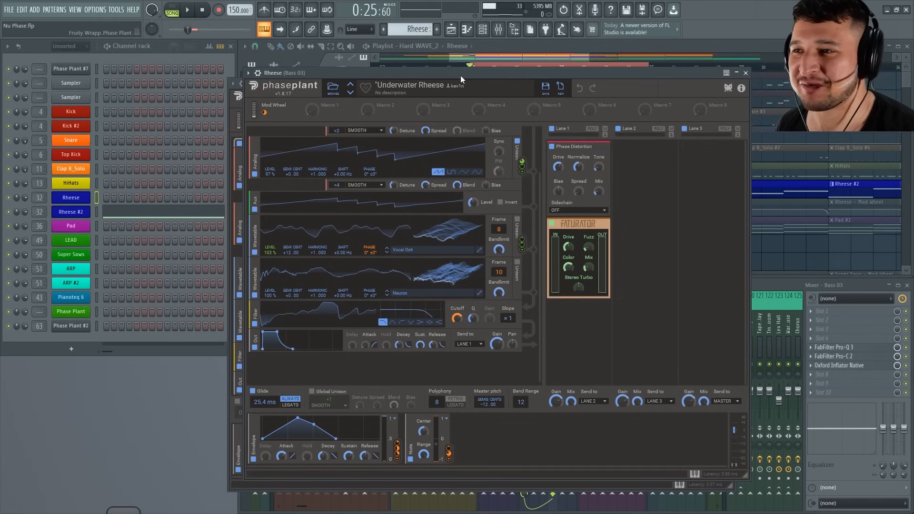
Close both Phase Plant windows and reopen only the Rheese #2 patch.
left_click_drag(487, 73, 483, 120)
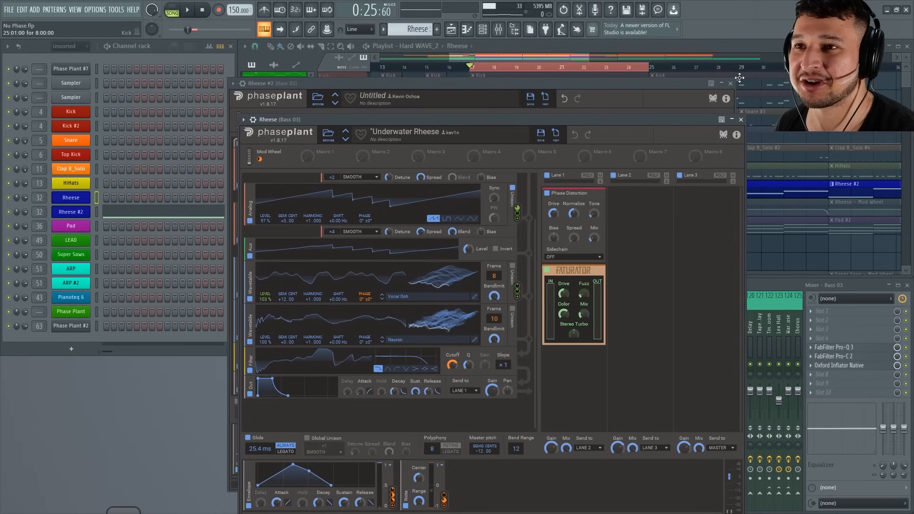
left_click(734, 84)
left_click(731, 83)
left_click(741, 119)
left_click(71, 212)
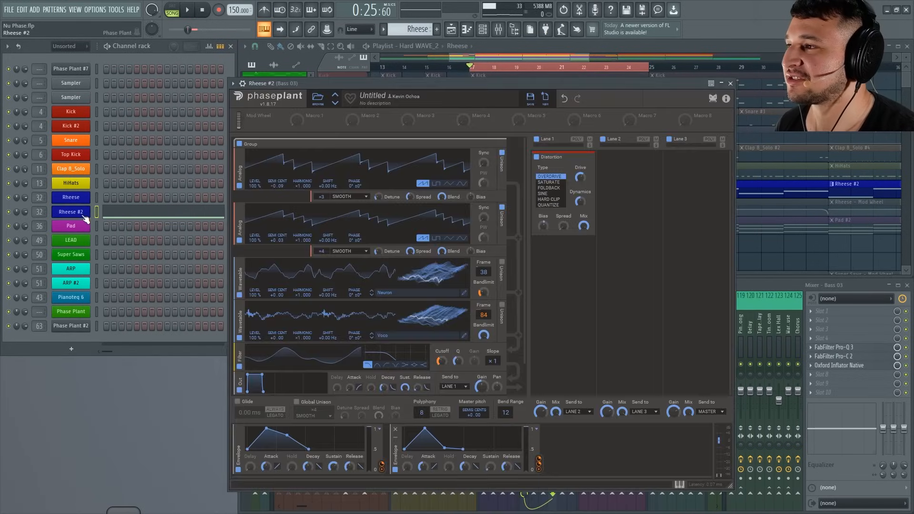
During playback, set the first Analog oscillator to 4 unison voices and fine-tune the detune of both Analog oscillators.
key("space")
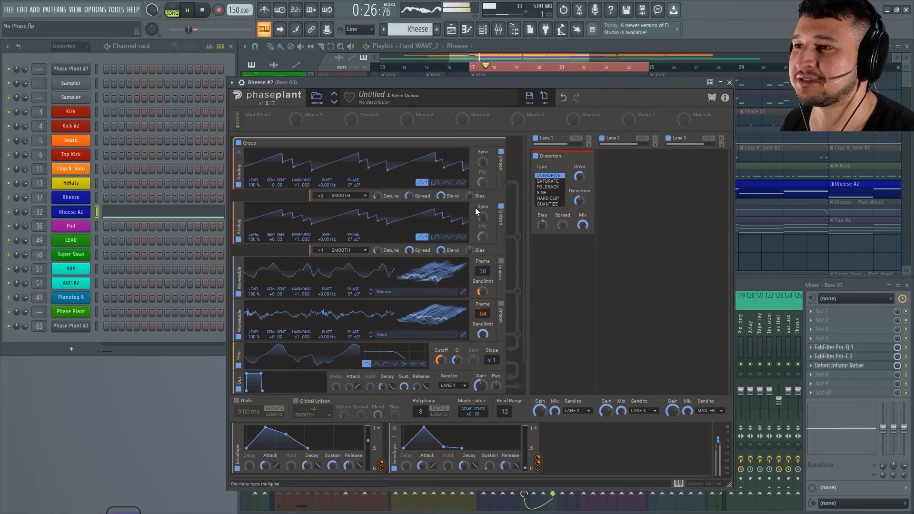
left_click_drag(409, 196, 409, 194)
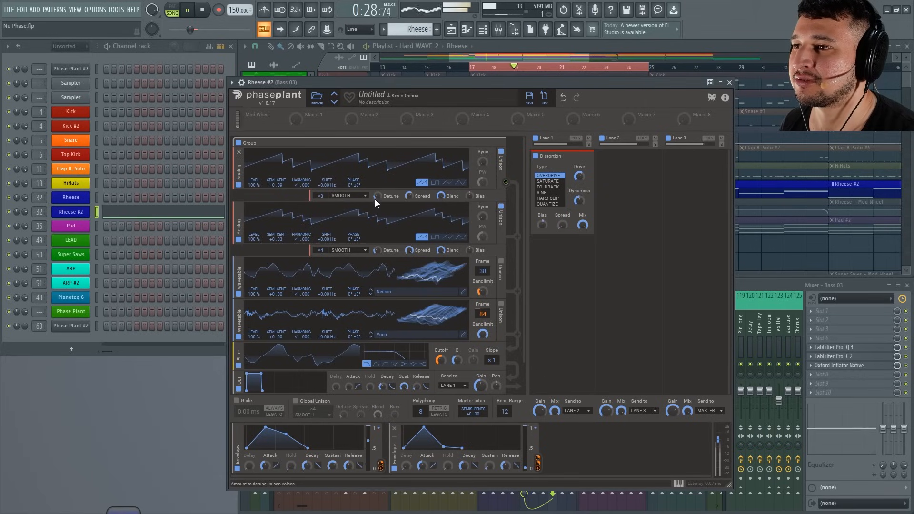
left_click_drag(321, 195, 321, 192)
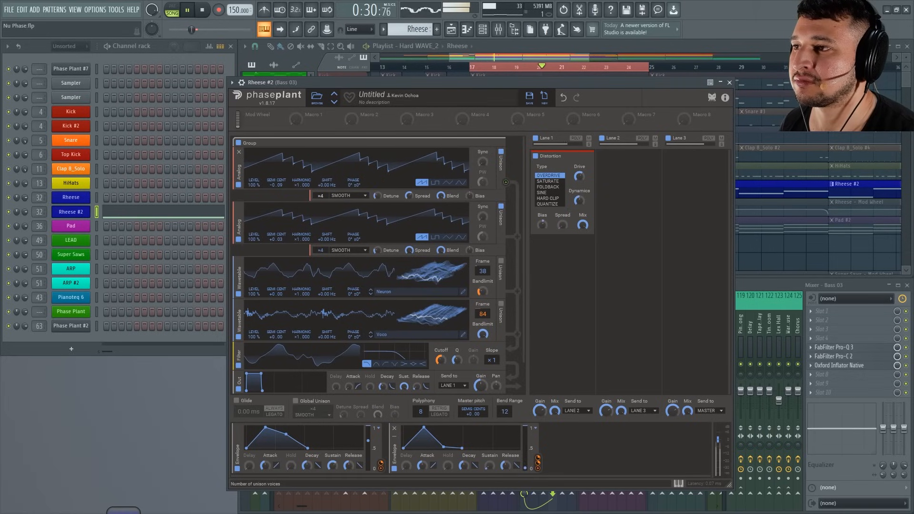
left_click_drag(378, 196, 378, 199)
left_click_drag(377, 250, 377, 253)
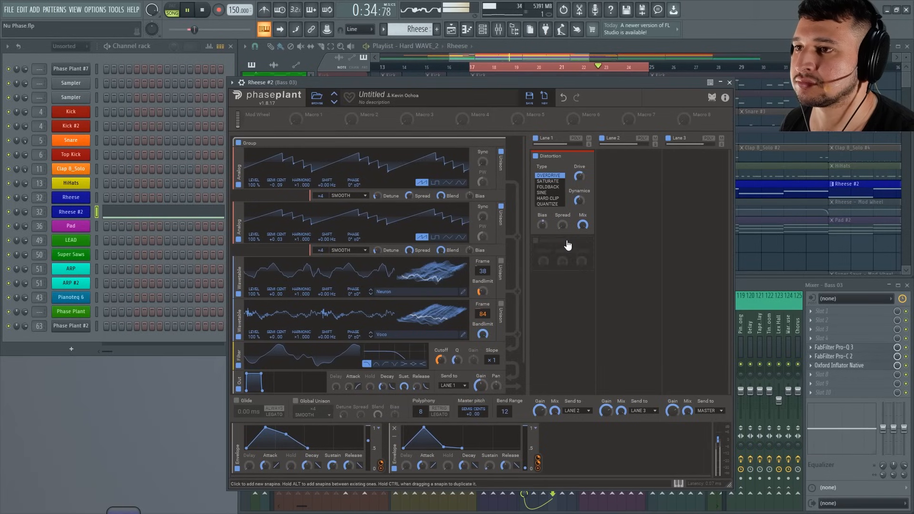
key("space")
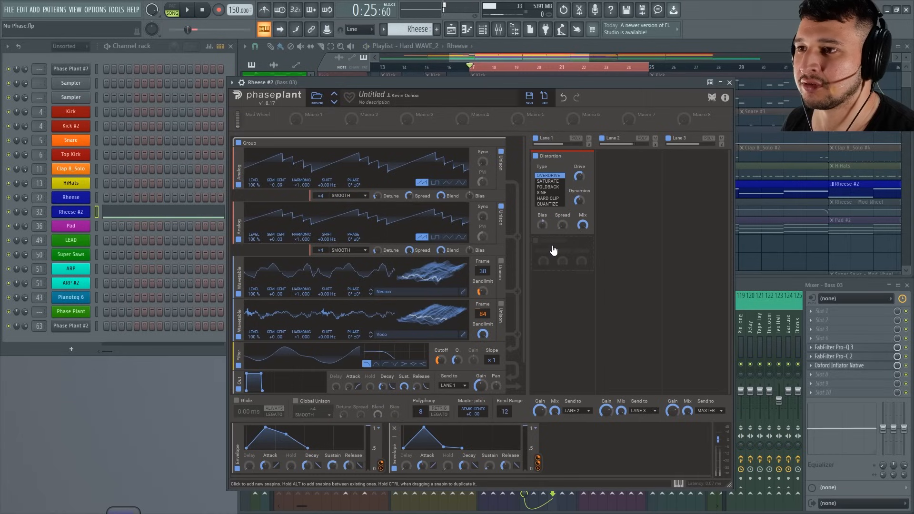
Add a Faturator effect below Distortion in Lane 1 and audition the patch.
left_click(553, 249)
left_click(574, 359)
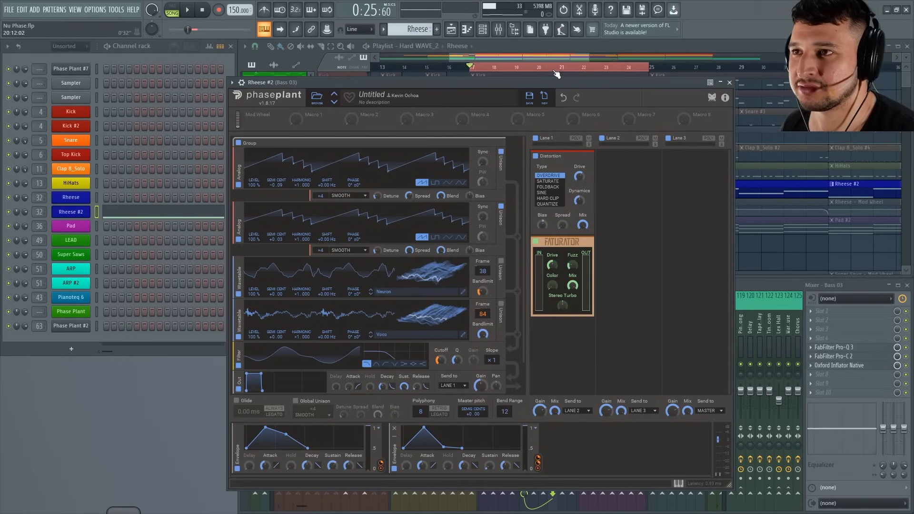
key("space")
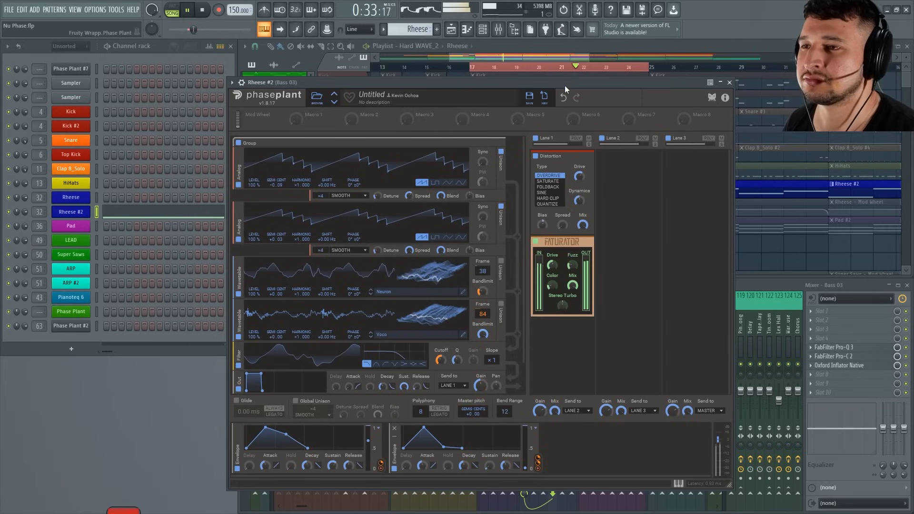
left_click_drag(566, 86, 558, 103)
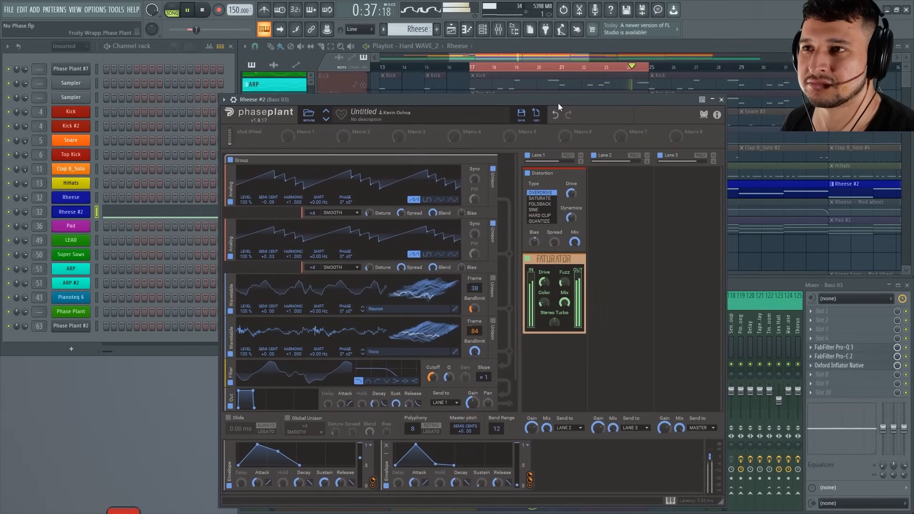
key("space")
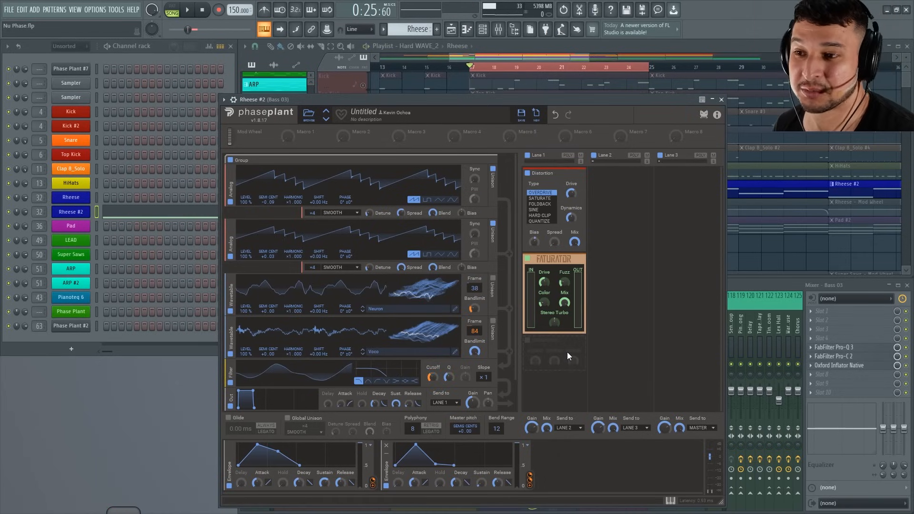
Add a Note modulator and assign it to the filter cutoff.
left_click(568, 356)
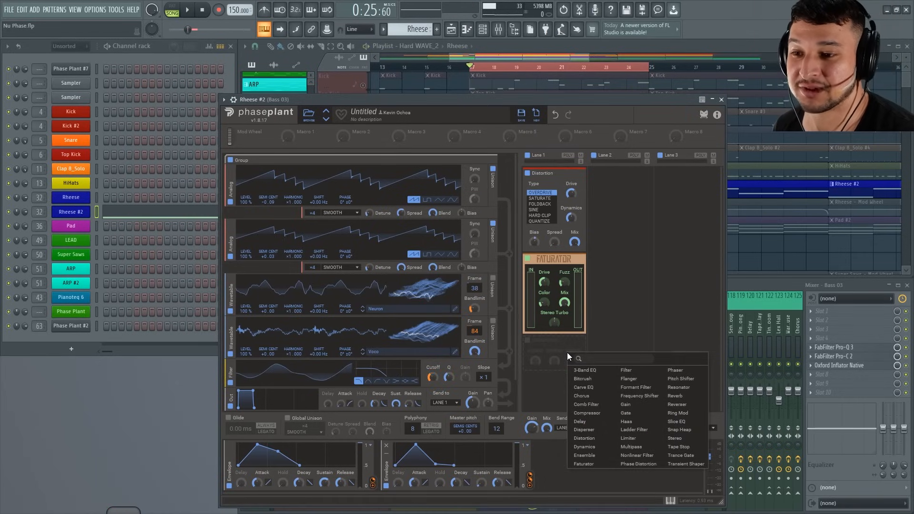
left_click(537, 487)
left_click(559, 468)
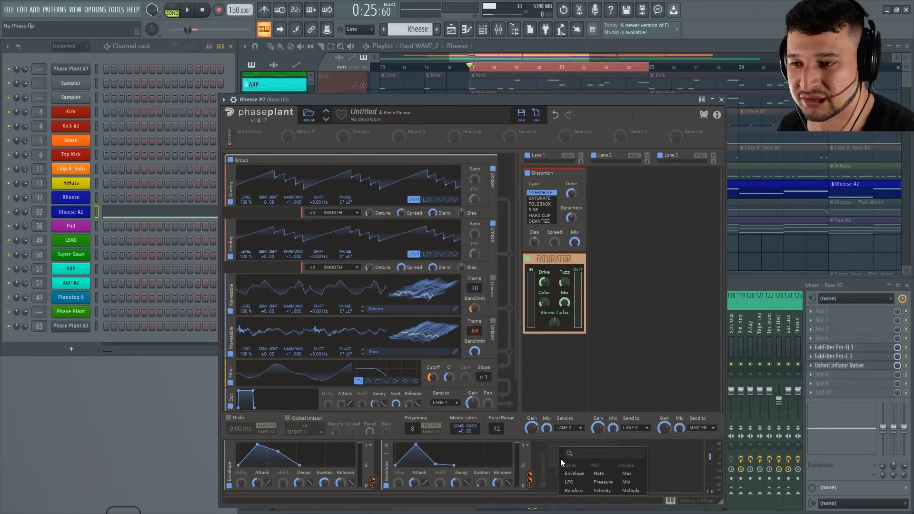
left_click(611, 474)
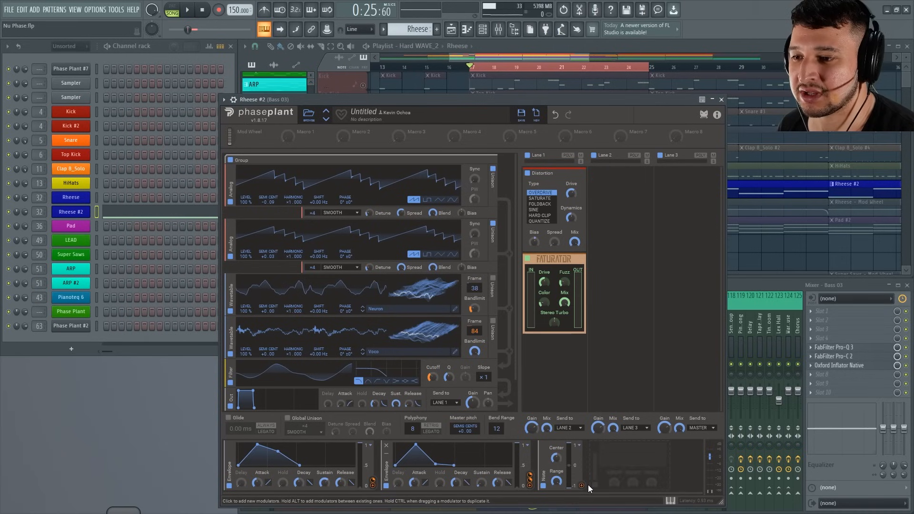
left_click(581, 485)
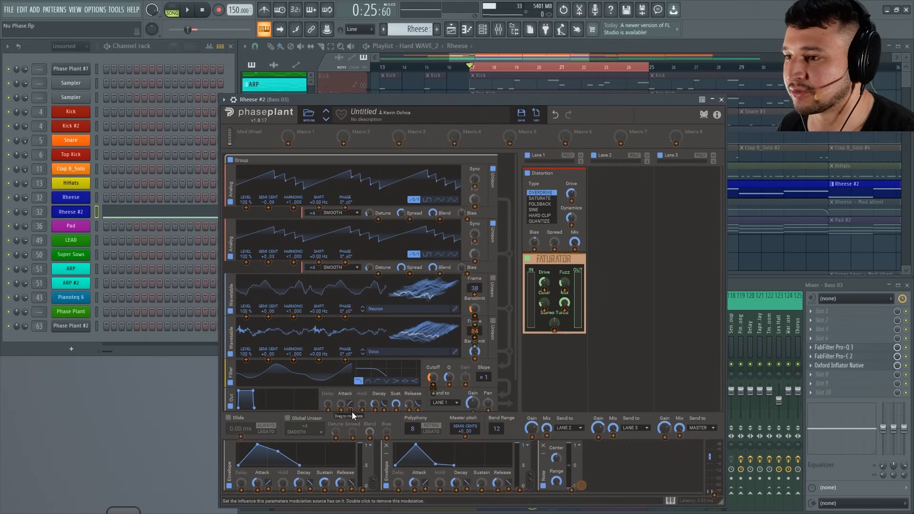
left_click(433, 385)
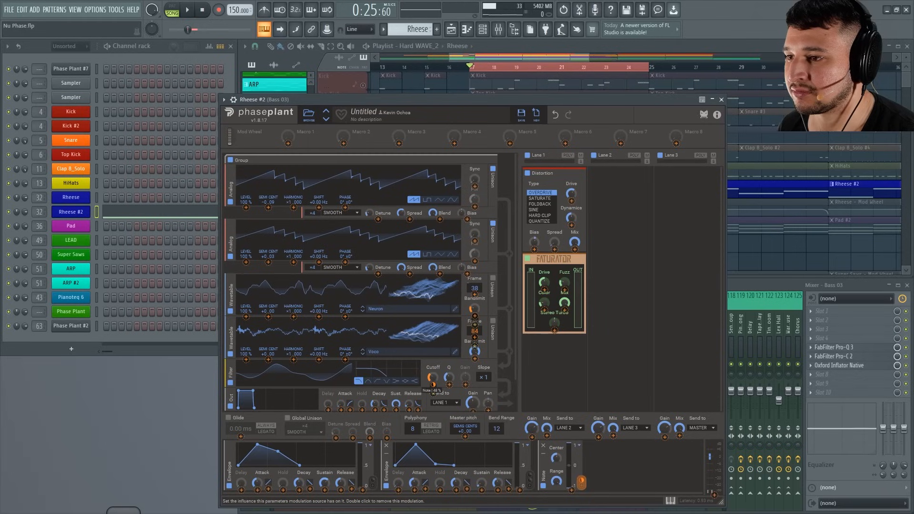
Lower the filter cutoff and adjust the Faturator's Color by ear during playback.
key("space")
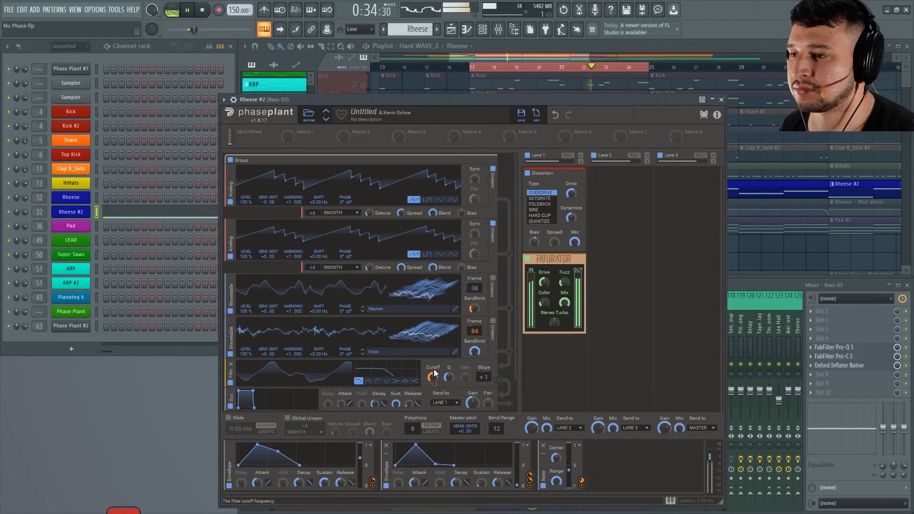
left_click_drag(432, 378, 432, 393)
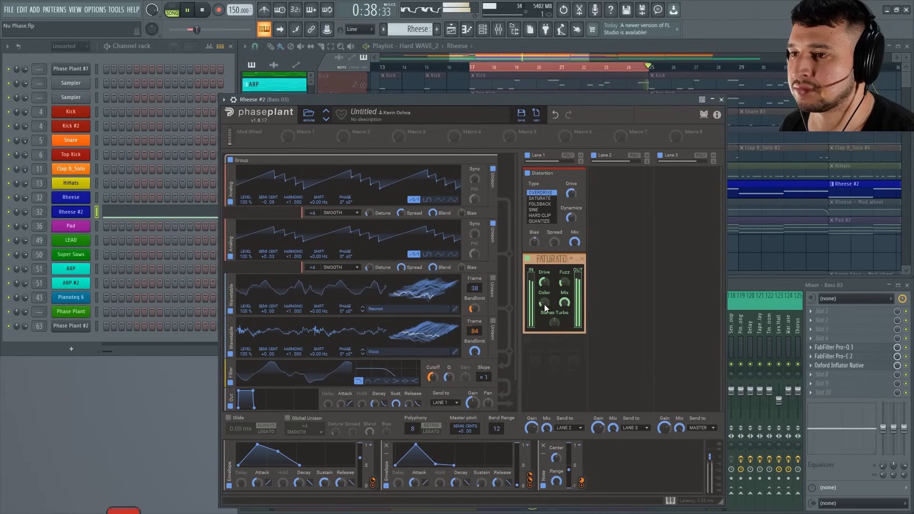
left_click_drag(545, 304, 544, 305)
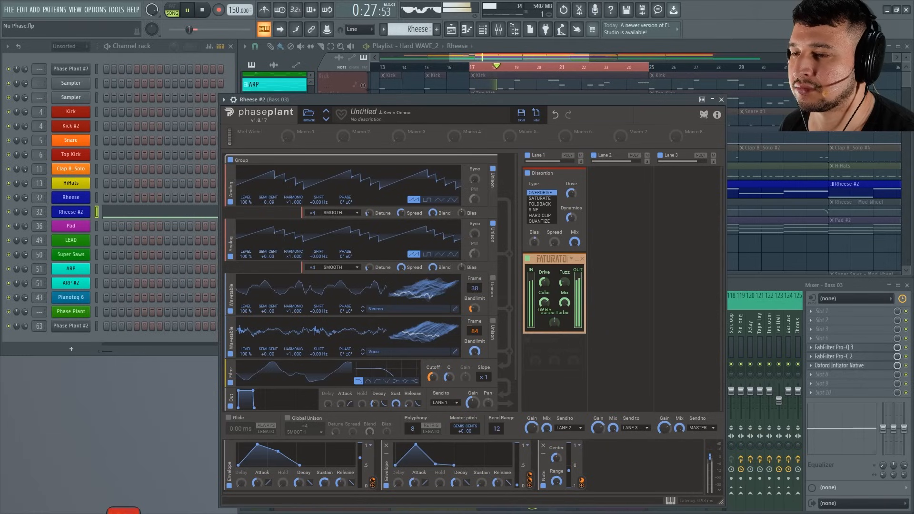
left_click_drag(544, 305, 545, 306)
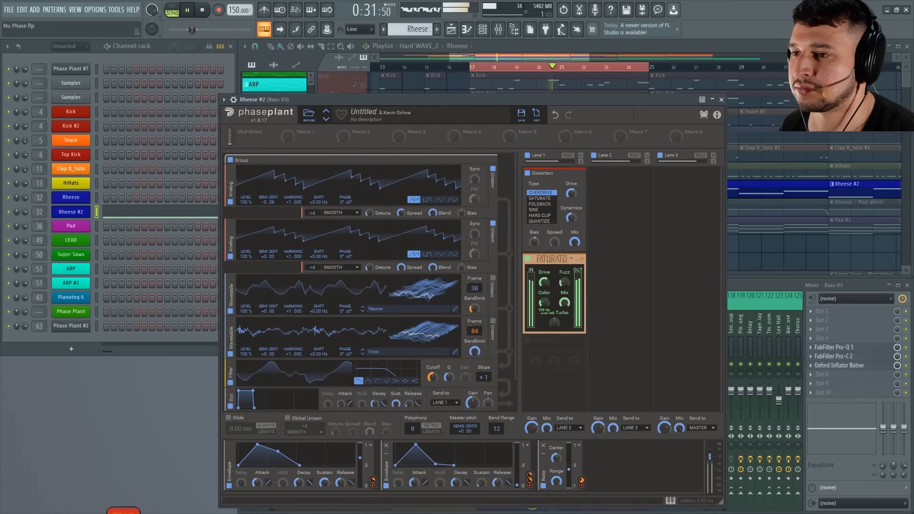
left_click_drag(544, 306, 541, 304)
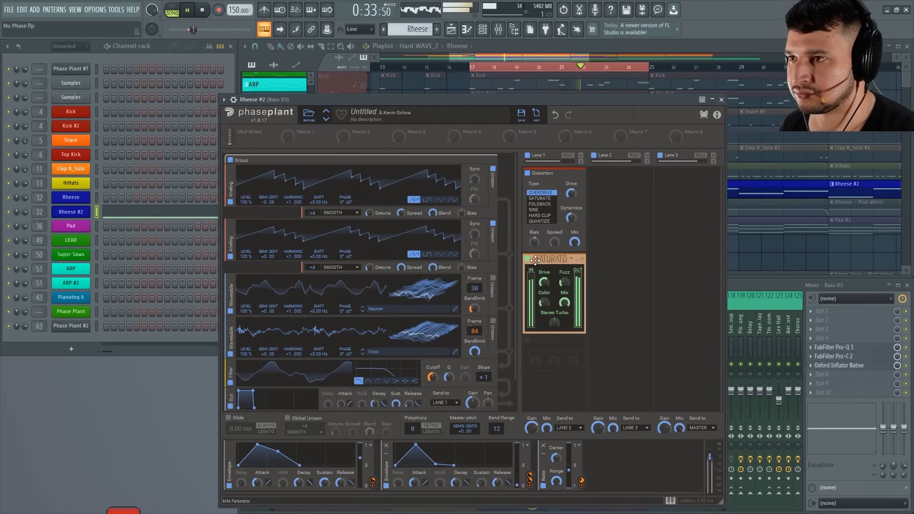
Adjust the second Analog oscillator's unison detune, try 3 voices, and set the voice count back to 4.
left_click_drag(401, 267, 402, 274)
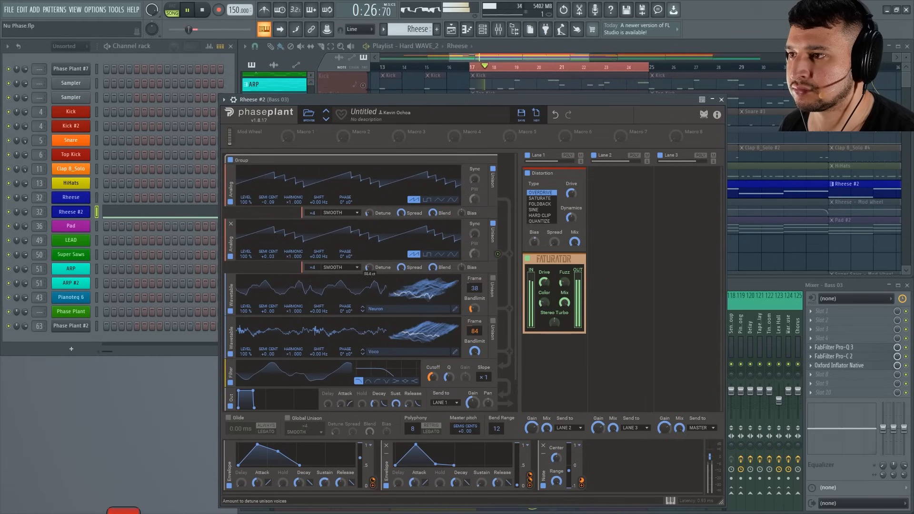
left_click_drag(312, 267, 312, 275)
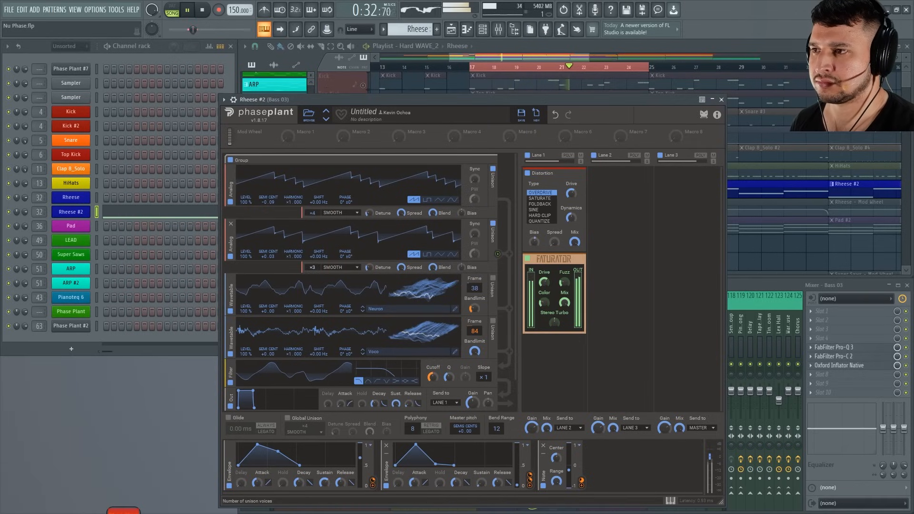
left_click_drag(312, 267, 313, 262)
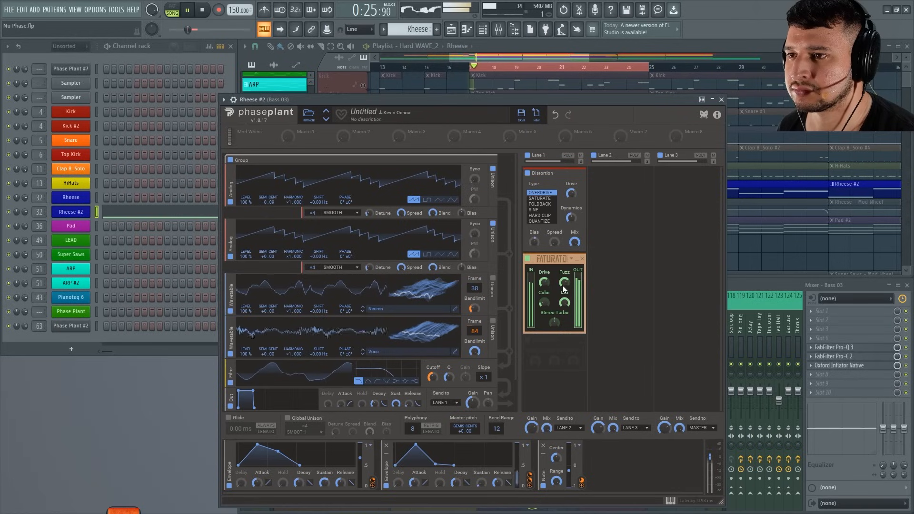
Raise the Faturator's Fuzz slightly and audition the Rheese #2 patch again.
left_click_drag(563, 284, 564, 280)
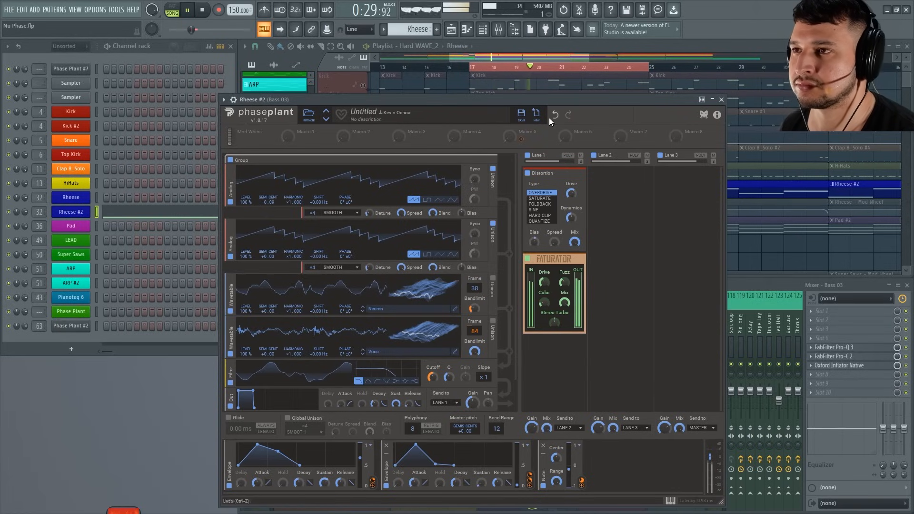
key("space")
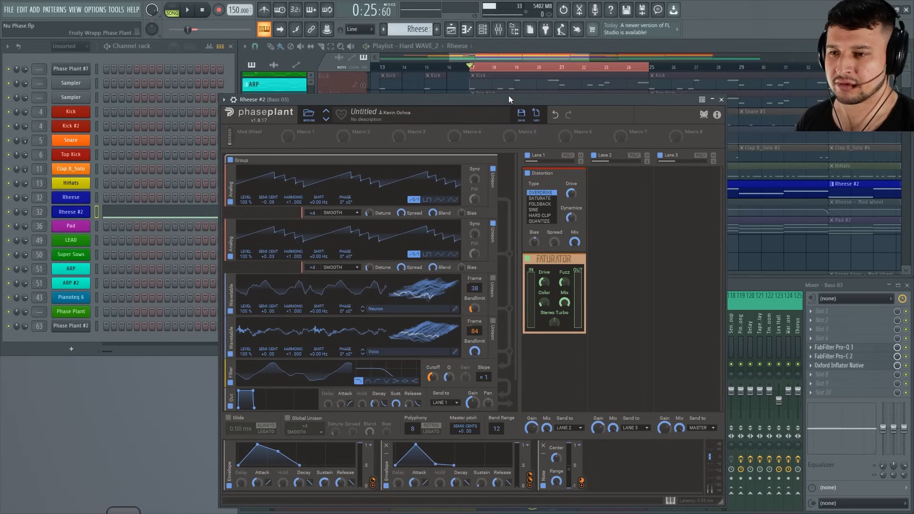
key("space")
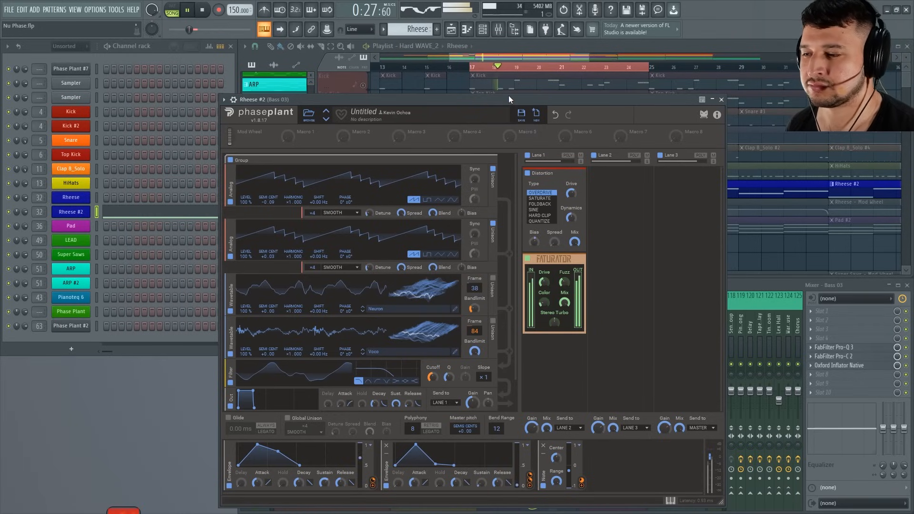
key("space")
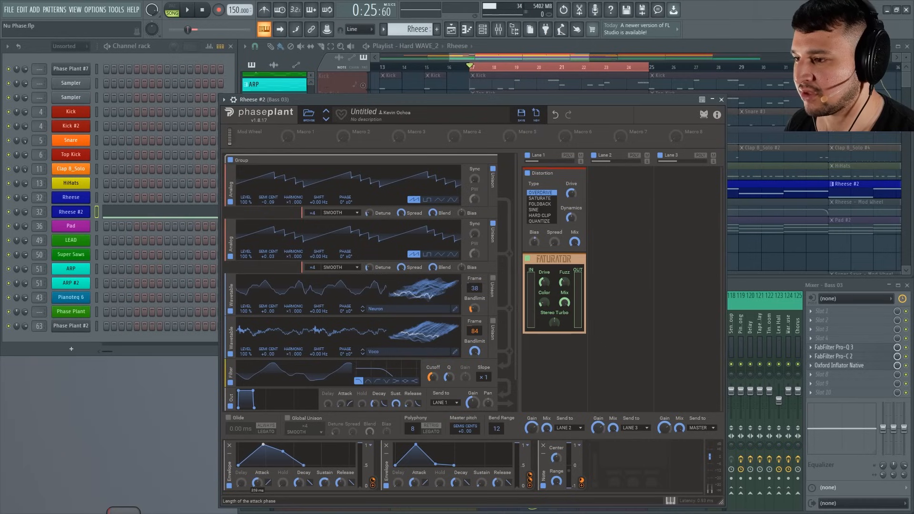
Adjust the second envelope's modulation of the first Wavetable oscillator's Bandlimit during playback and set that oscillator's Frame to 102.
key("space")
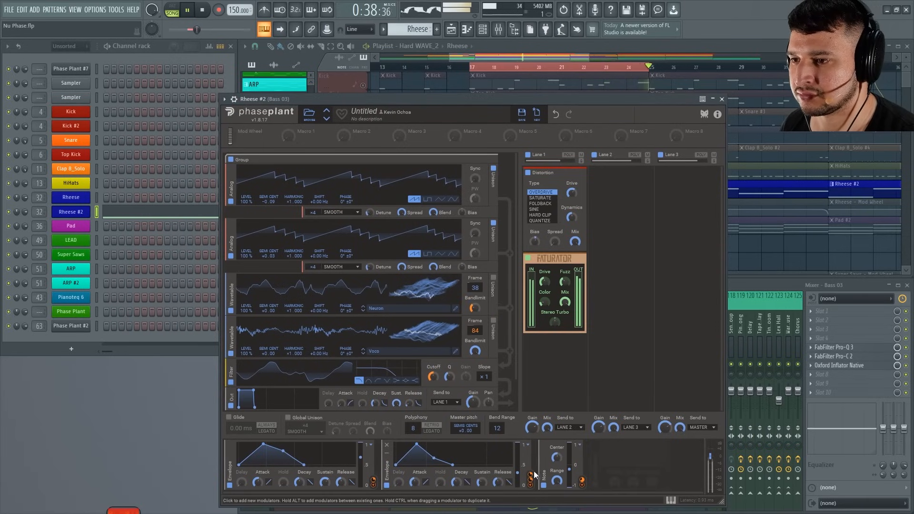
left_click_drag(532, 475, 475, 312)
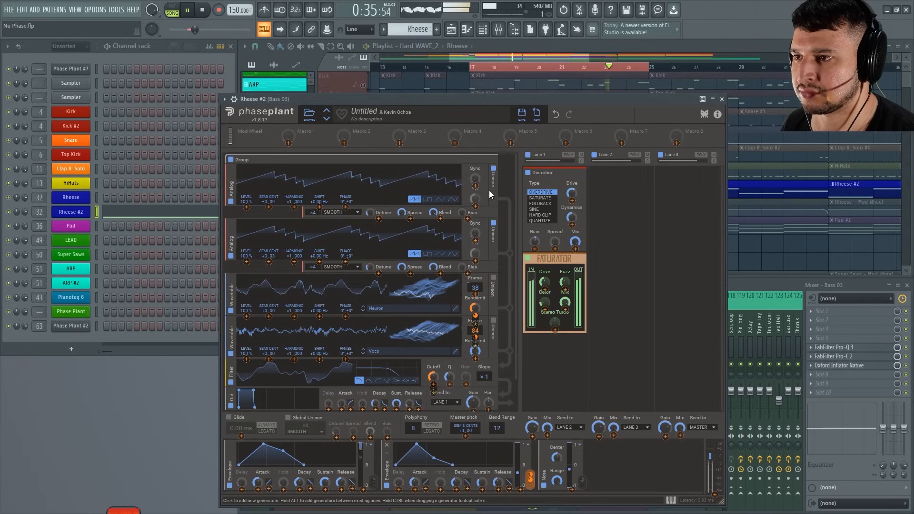
left_click_drag(476, 287, 475, 262)
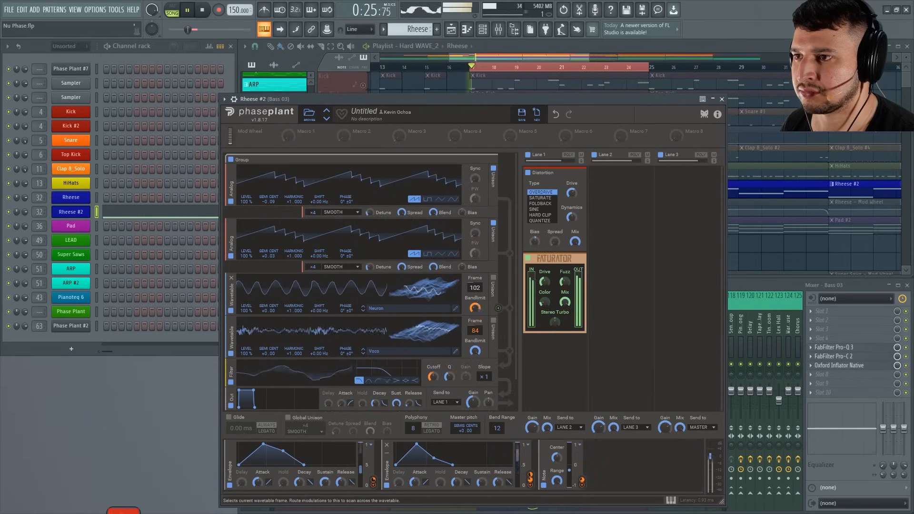
Load the Talky wavetable from the Growls folder into the first Wavetable oscillator and adjust the second envelope's modulation of the other oscillator's Frame.
left_click(417, 311)
left_click(610, 384)
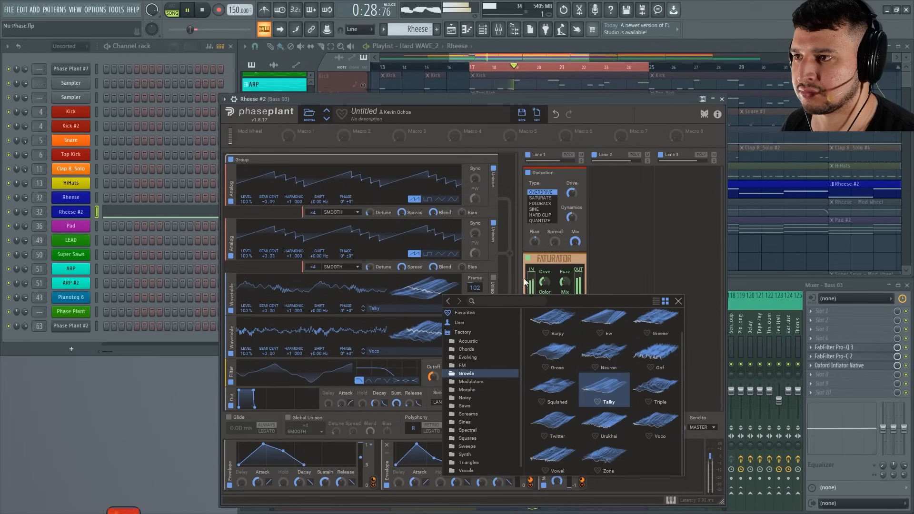
left_click(476, 267)
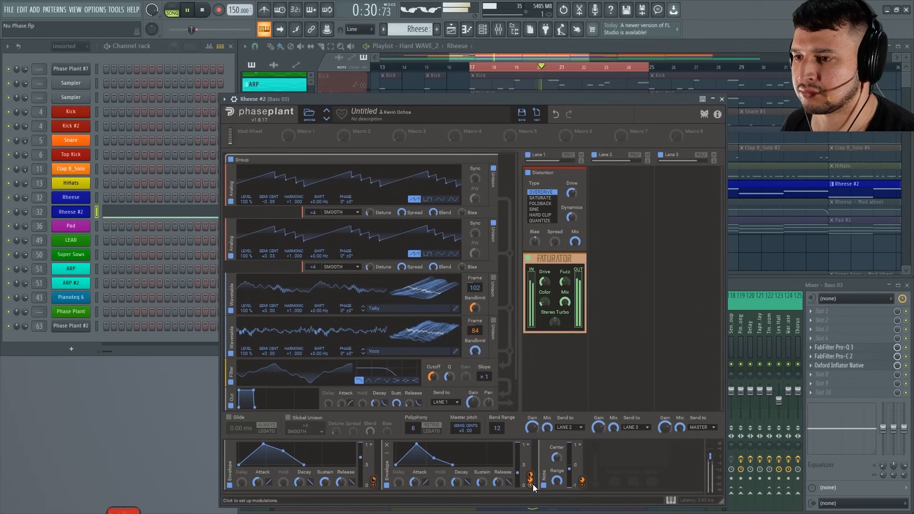
left_click_drag(530, 484, 475, 325)
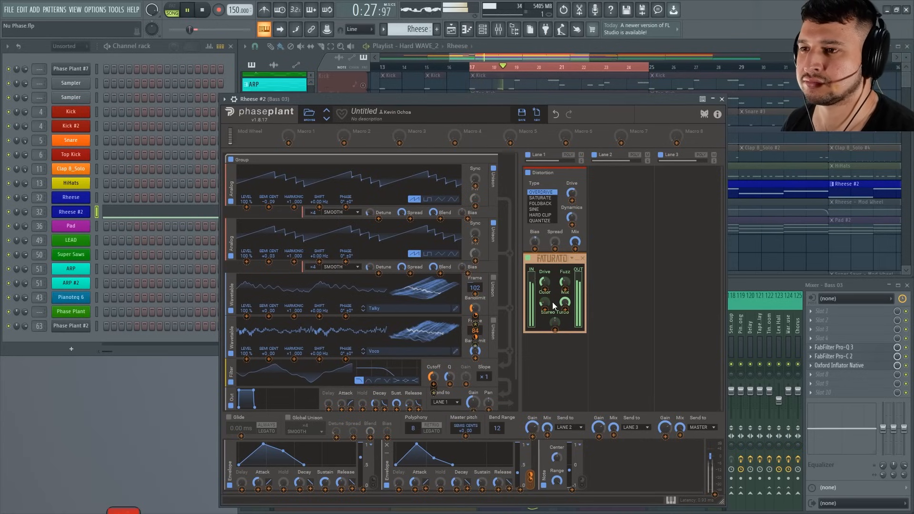
Adjust the Faturator's Color, Drive and Mix by ear during playback.
left_click_drag(545, 302, 546, 274)
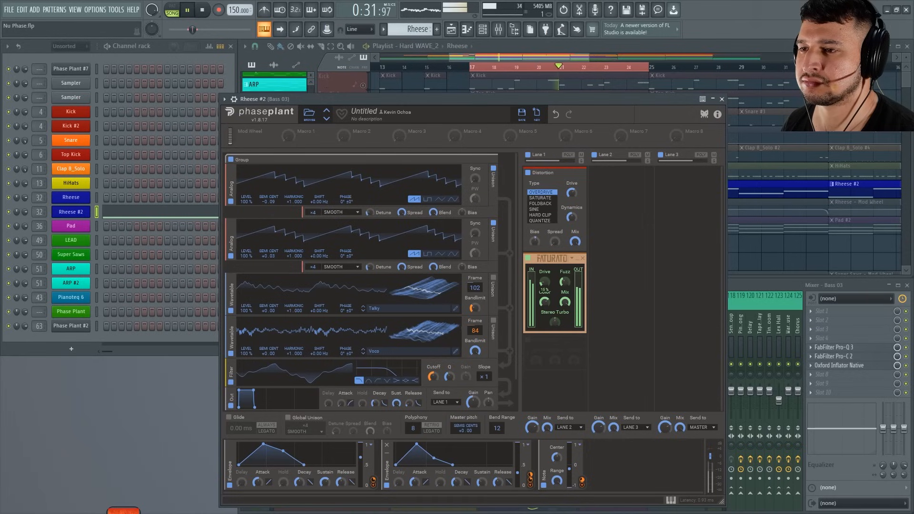
left_click_drag(545, 282, 544, 283)
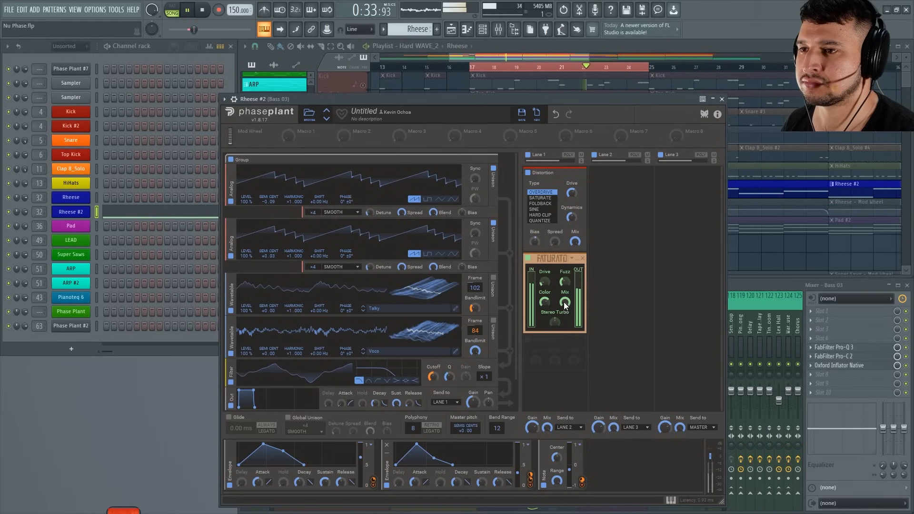
left_click_drag(564, 302, 565, 293)
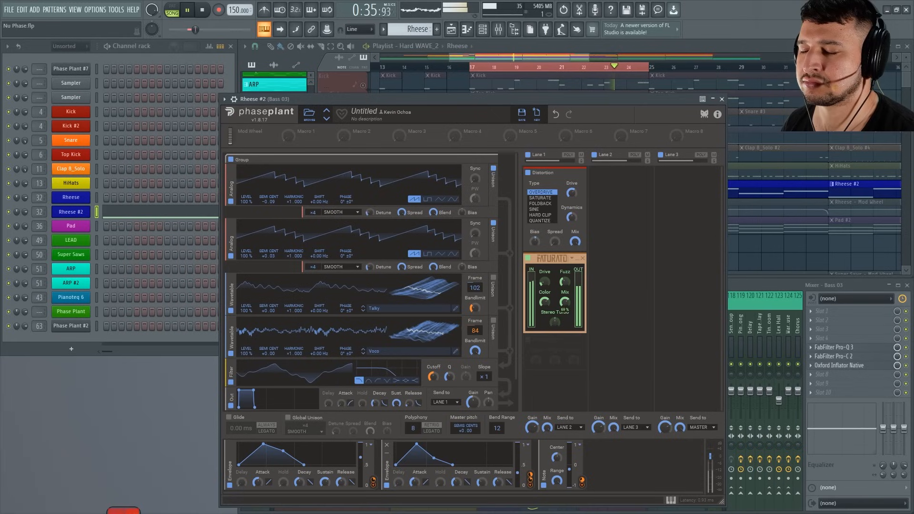
key("space")
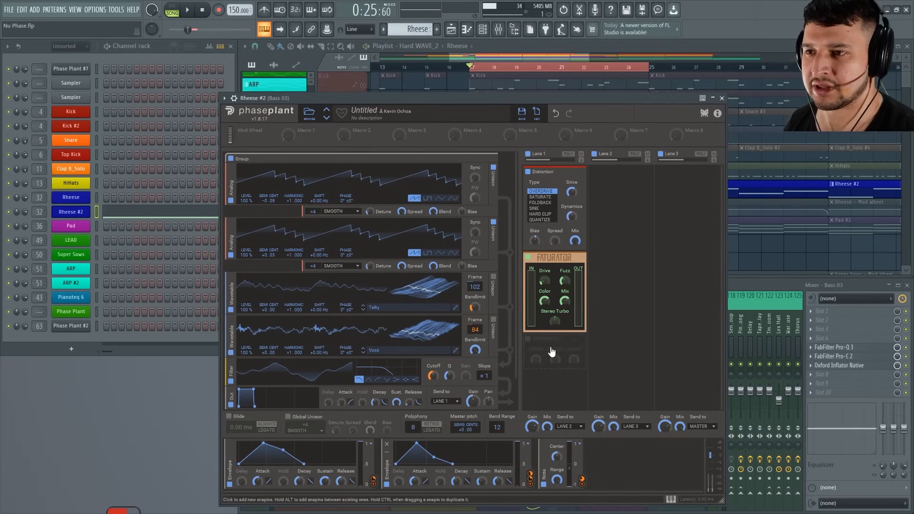
Add a Compressor after the Faturator in Lane 1 and adjust its Threshold and Makeup gain during playback.
left_click(553, 351)
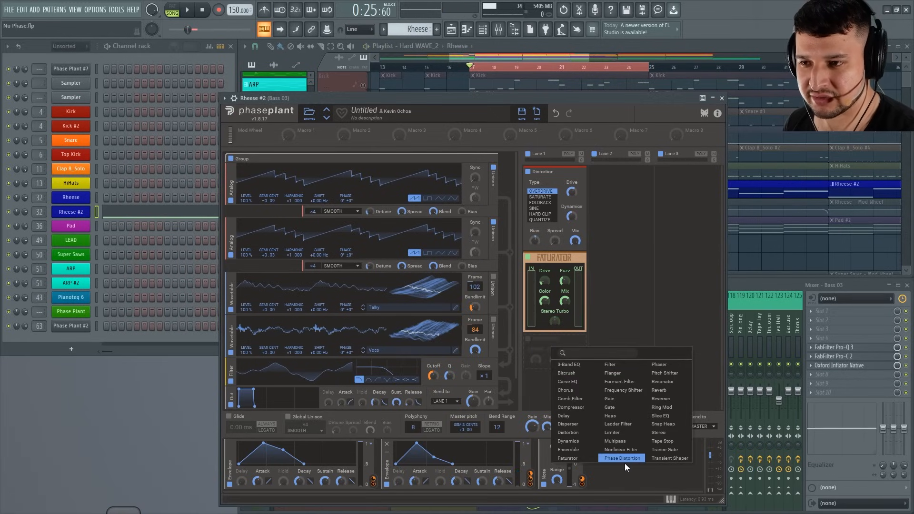
left_click(577, 408)
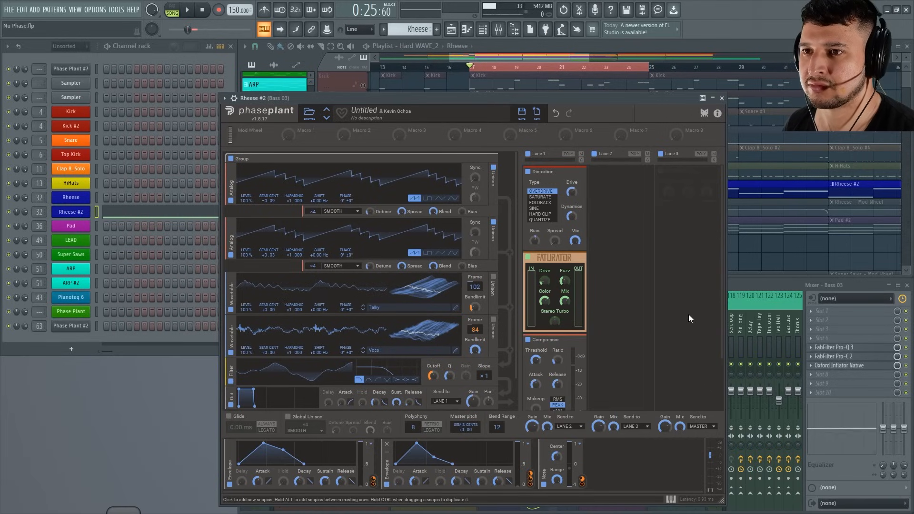
scroll(720, 287, "down", 3)
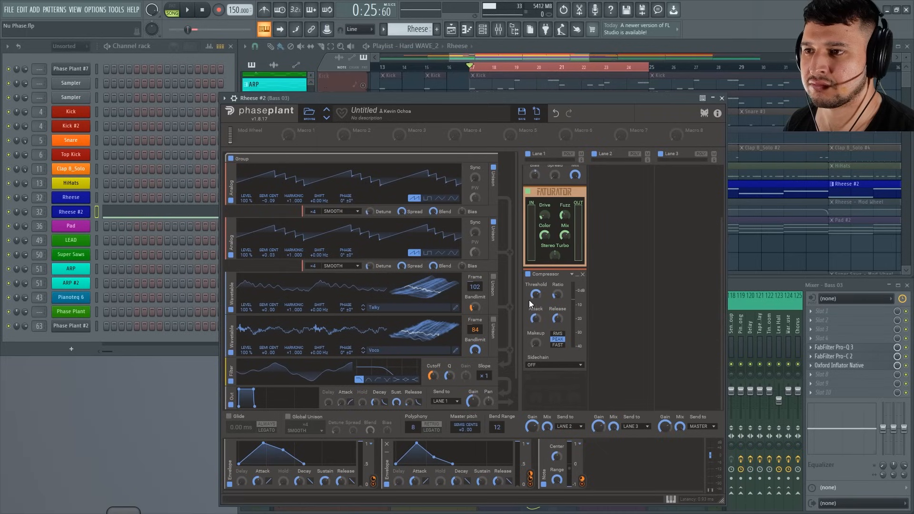
key("space")
mouse_move(536, 294)
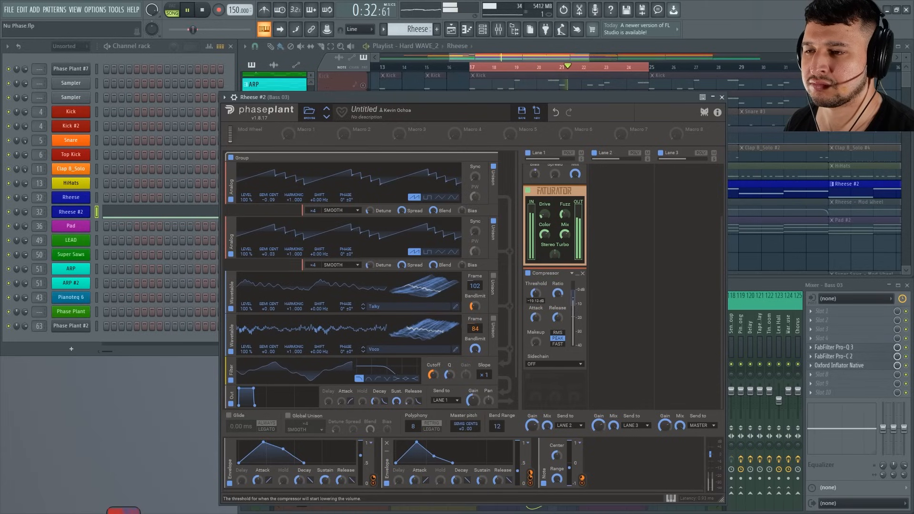
mouse_move(536, 341)
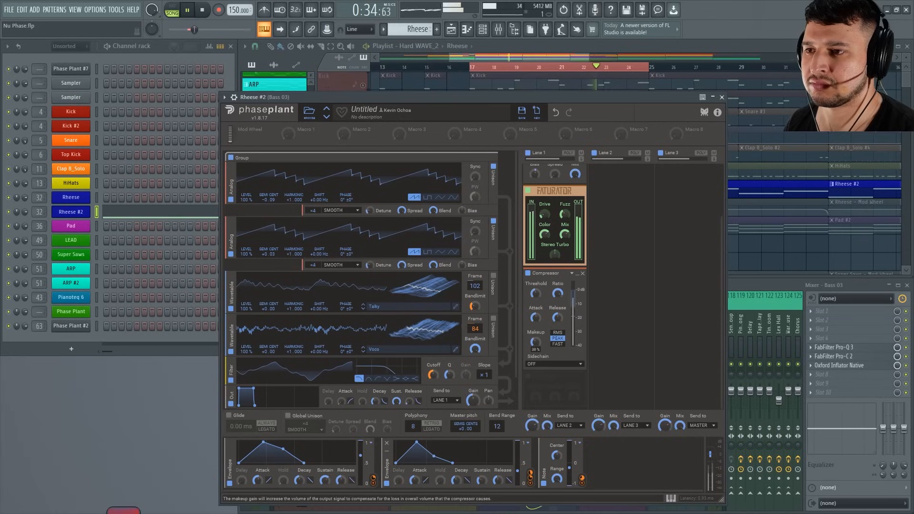
left_click_drag(536, 342, 536, 336)
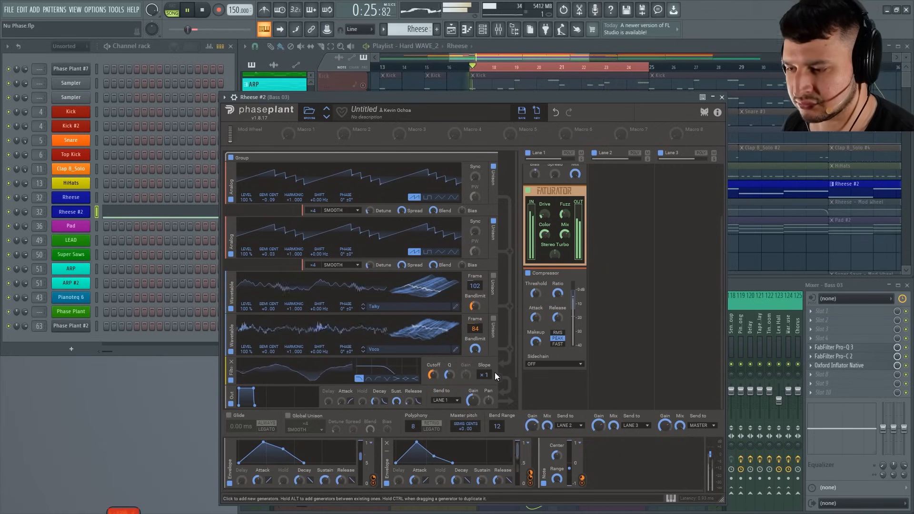
Move the synth window to uncover the playlist, unsolo the Rheese track and audition the bass in the full mix.
left_click(392, 110)
left_click_drag(391, 99, 390, 97)
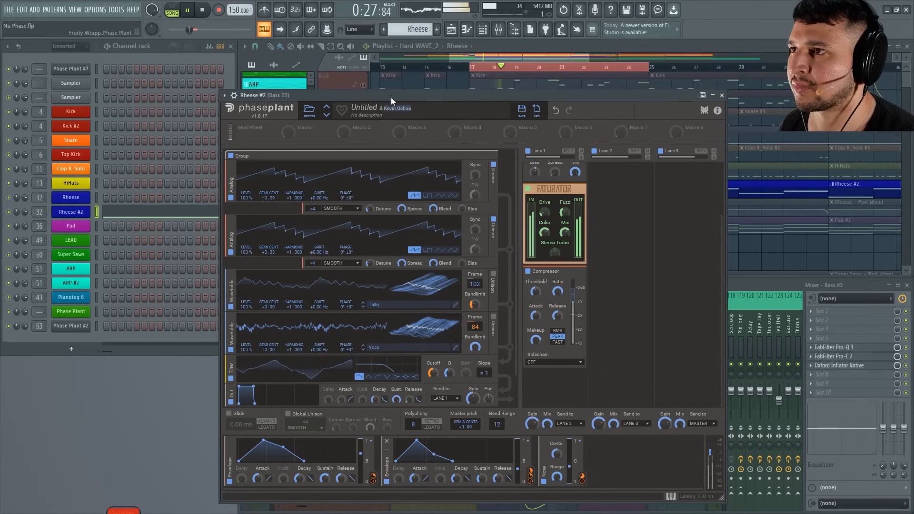
key("space")
left_click_drag(505, 94, 502, 216)
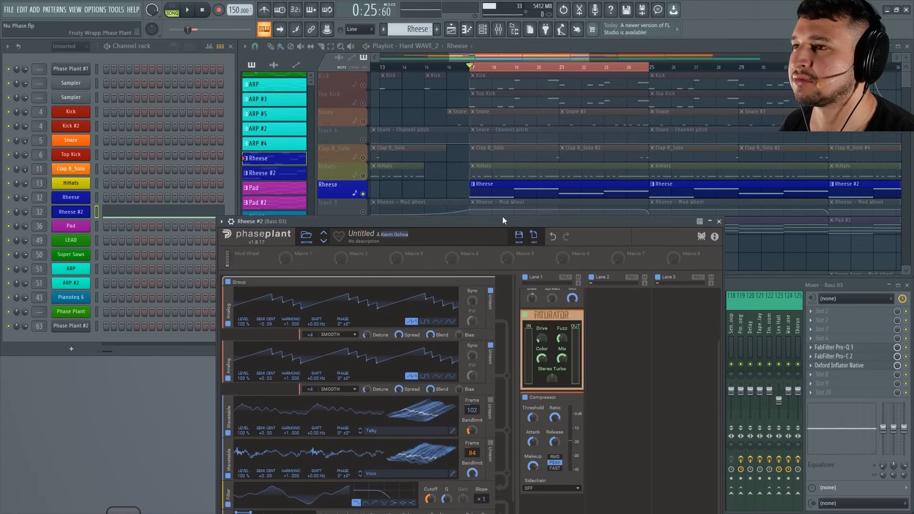
key("space")
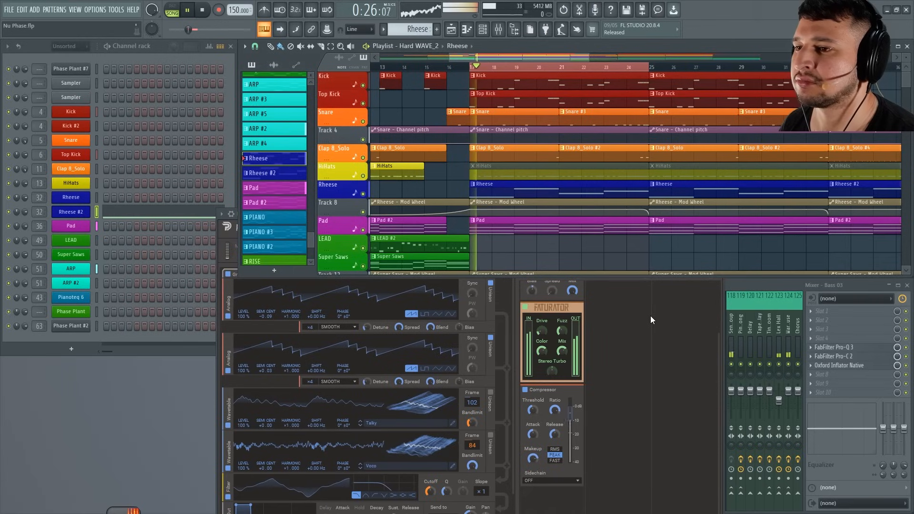
left_click(651, 316)
left_click_drag(509, 193, 507, 171)
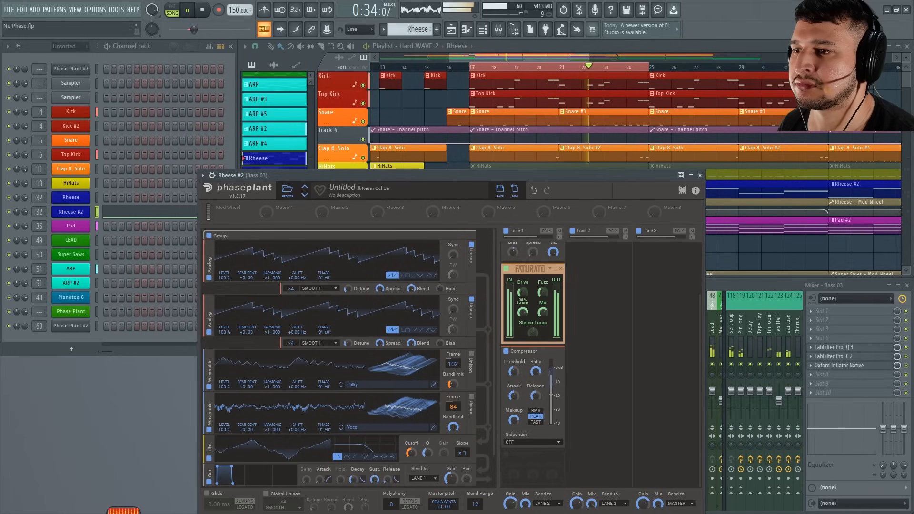
Fine-tune the Compressor's Makeup gain against the full mix and stop playback.
left_click(514, 420)
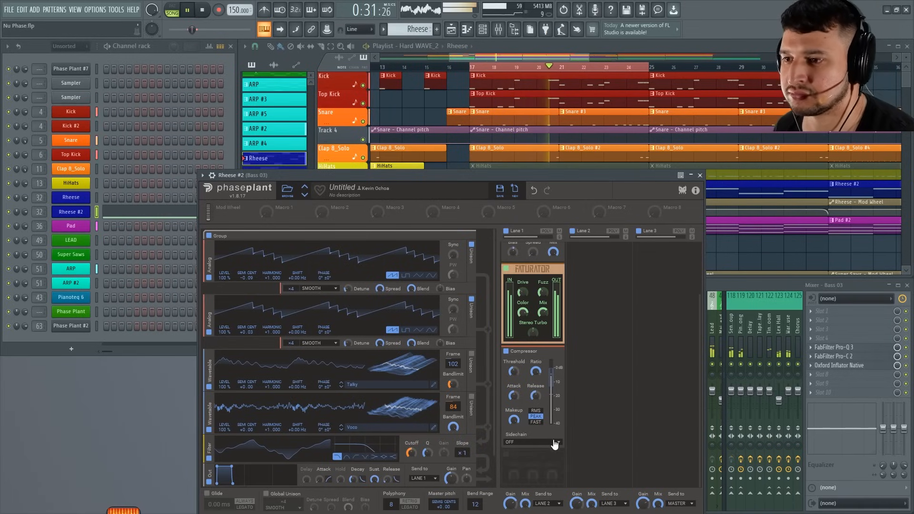
left_click_drag(552, 176, 553, 177)
key("space")
Add a Resonator to Lane 1 and place it between the Distortion and the Faturator.
left_click(524, 455)
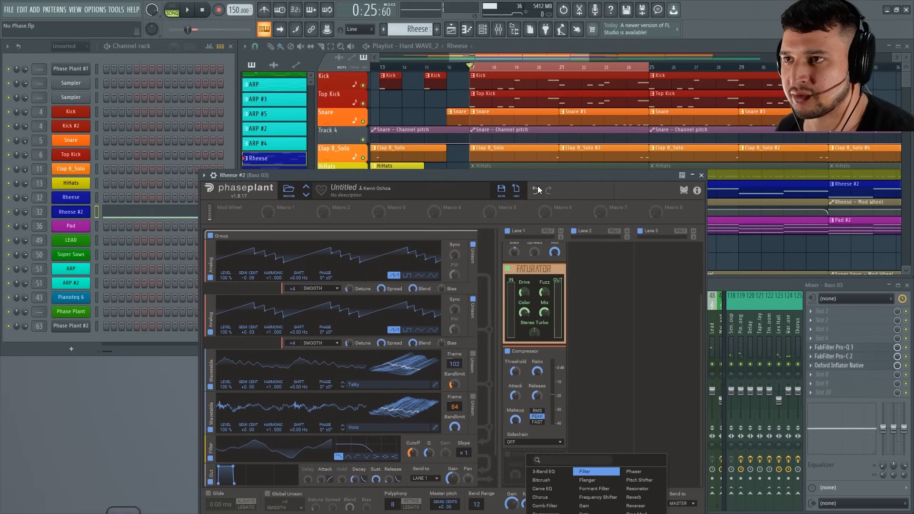
left_click_drag(533, 178, 471, 74)
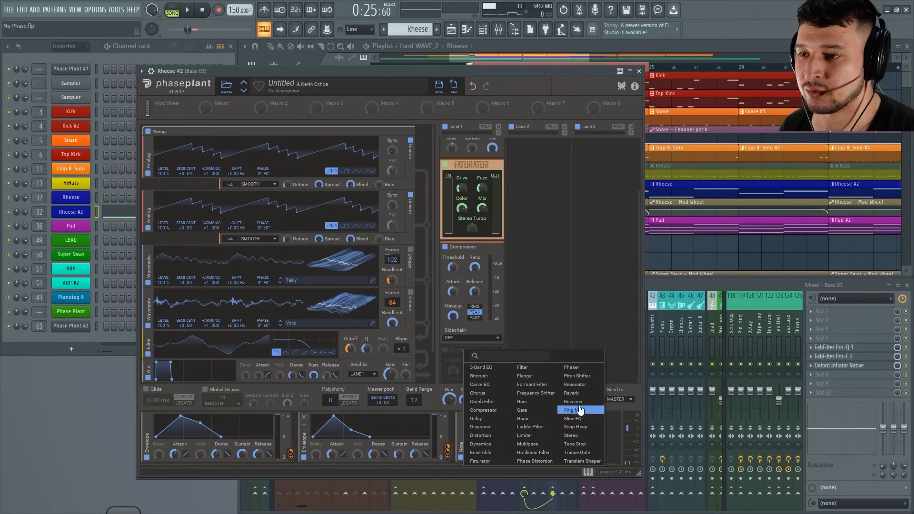
left_click(570, 383)
left_click_drag(470, 348, 475, 142)
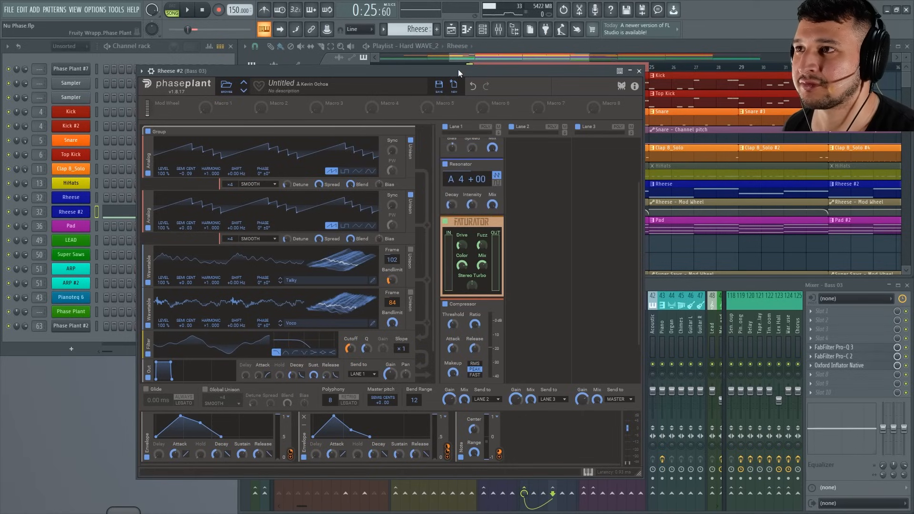
Set the Resonator's pitch to G 4 while auditioning it in the full mix.
key("space")
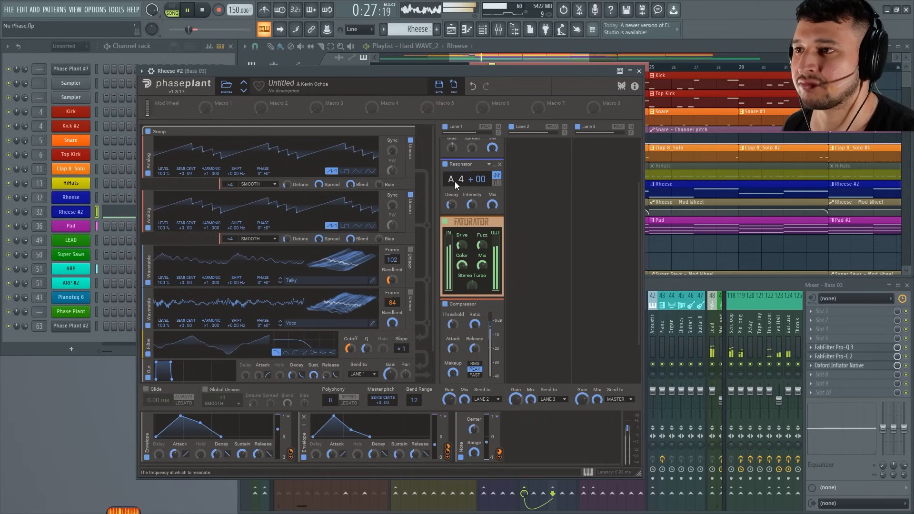
left_click_drag(451, 181, 451, 188)
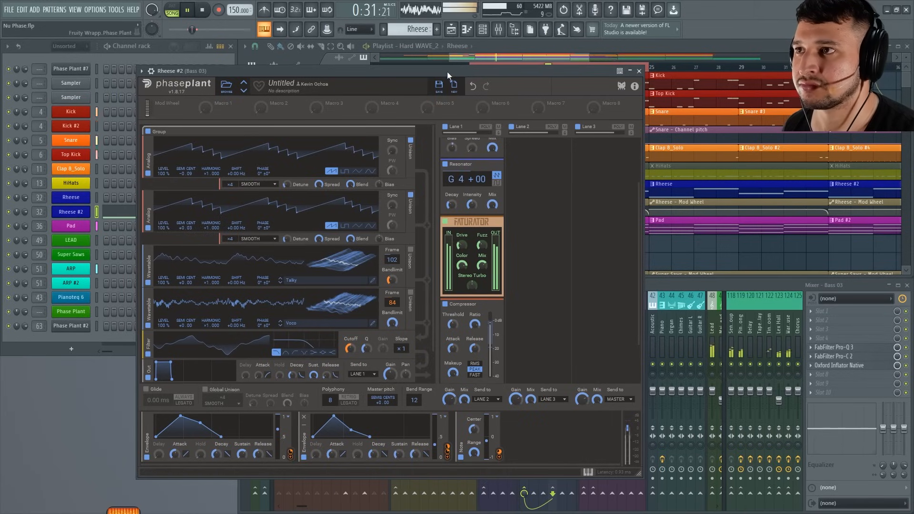
key("space")
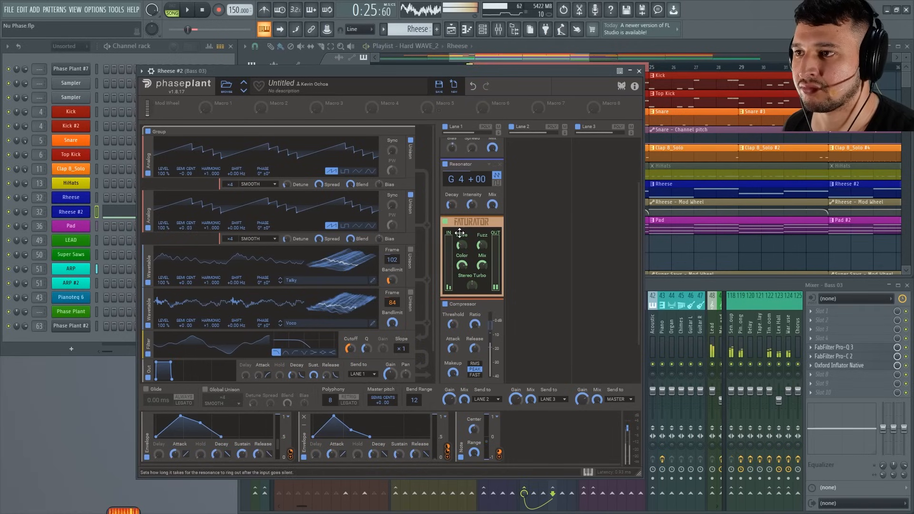
Assign the Note modulator to the Resonator's pitch and audition the result.
left_click_drag(499, 453, 467, 190)
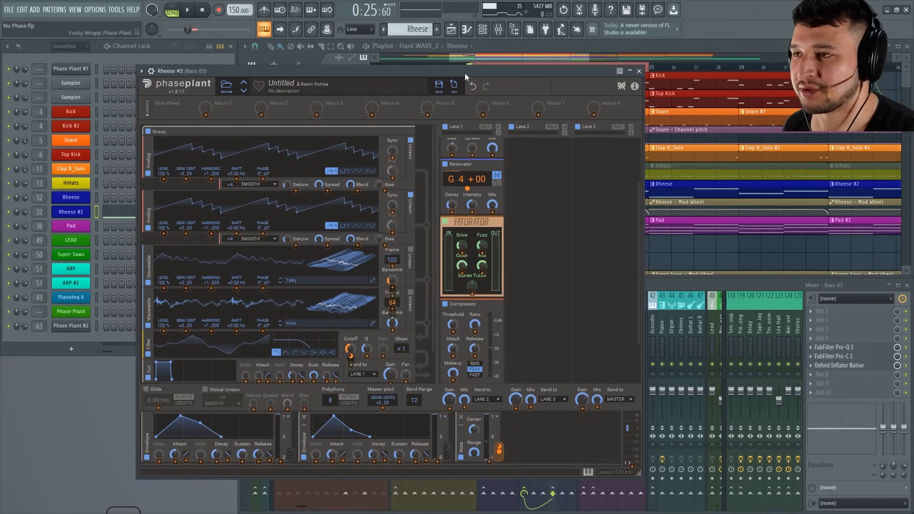
key("space")
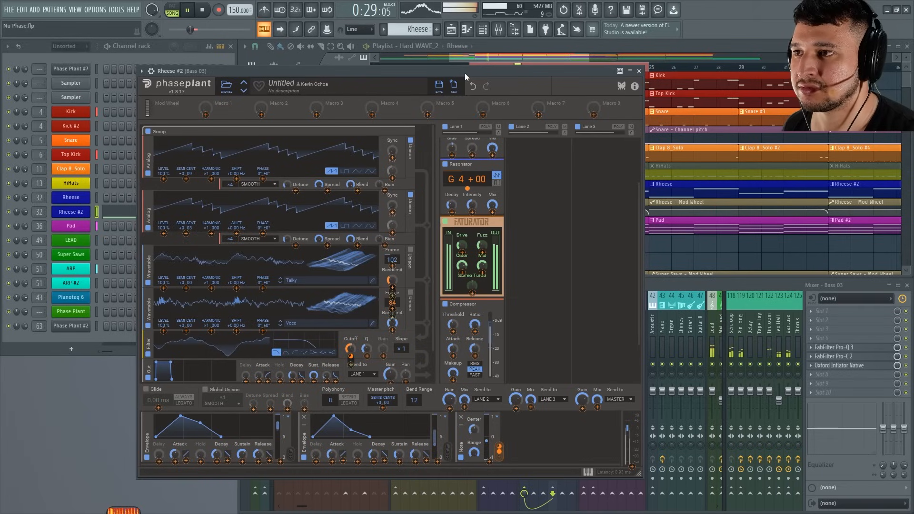
left_click(467, 181)
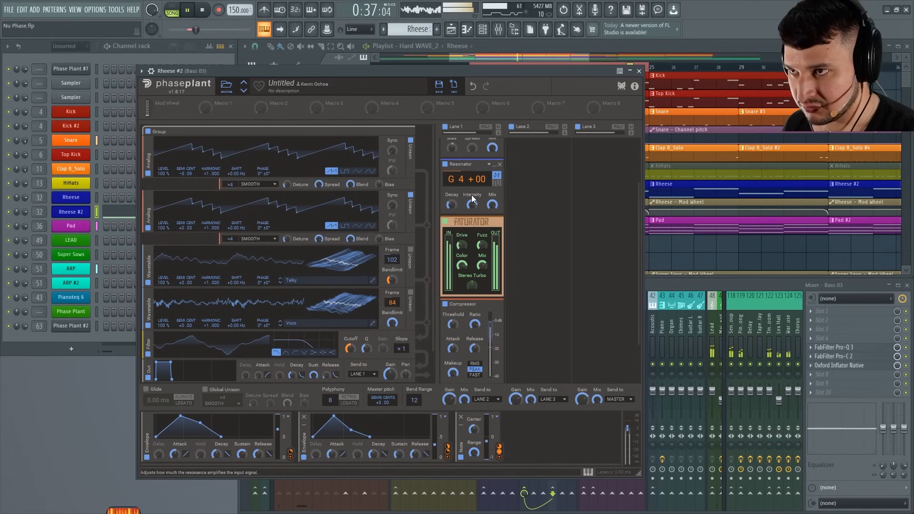
Refine the Resonator's Mix by ear with its square waveform mode, and save the project.
left_click_drag(490, 207, 490, 234)
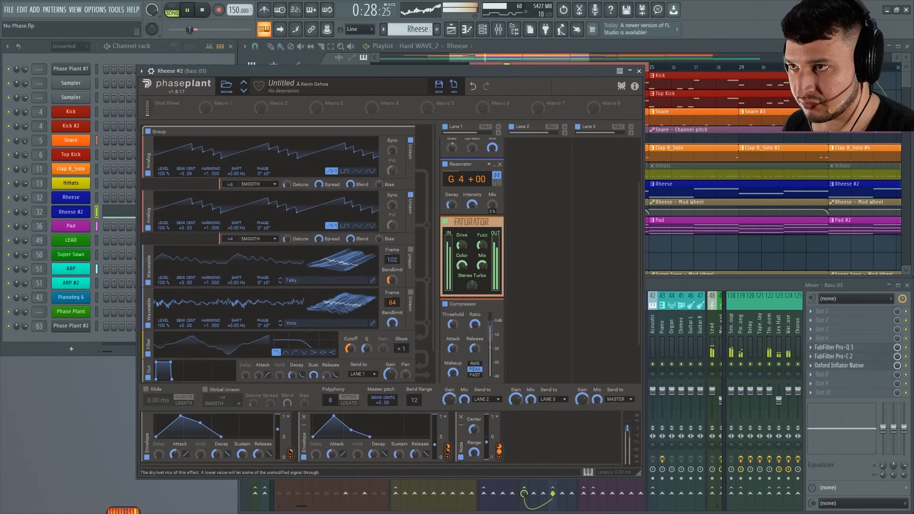
left_click(497, 183)
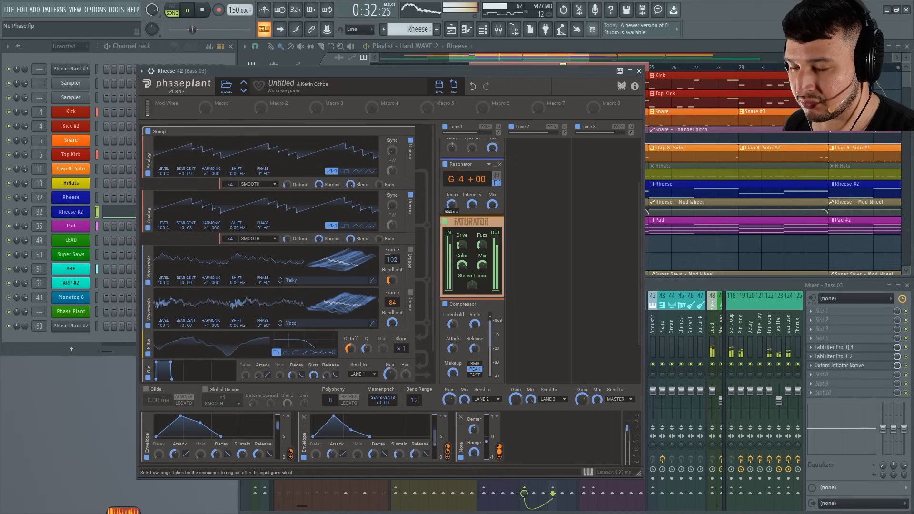
key("ctrl+s")
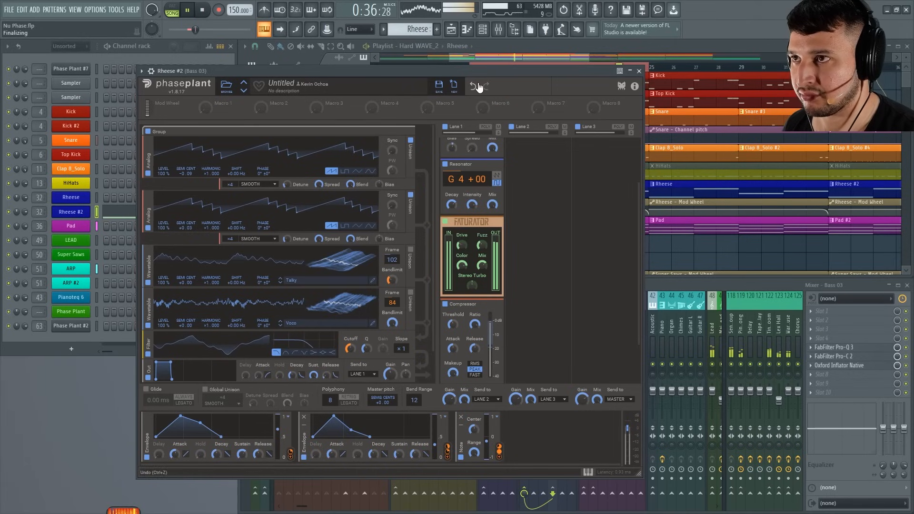
Stop playback and move the synth window down to bring the playlist's Rheese clips to the front.
left_click_drag(474, 67, 485, 249)
key("space")
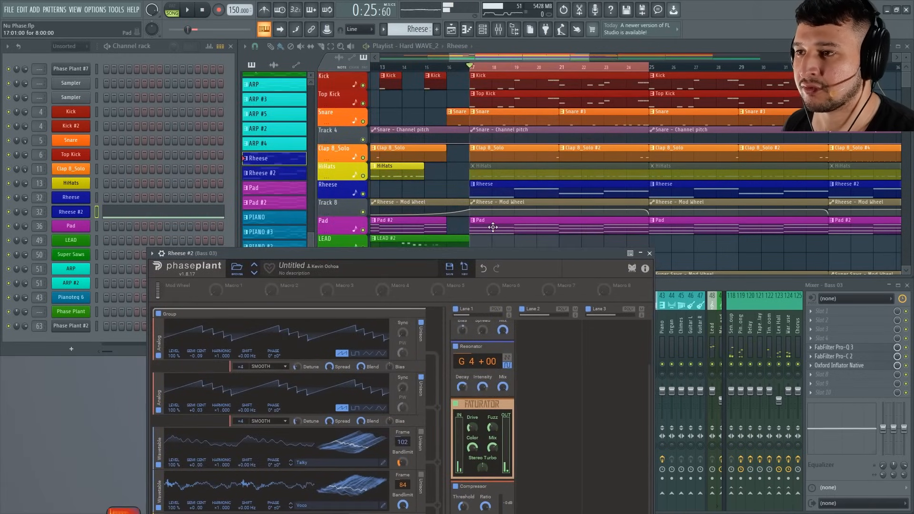
left_click(483, 190)
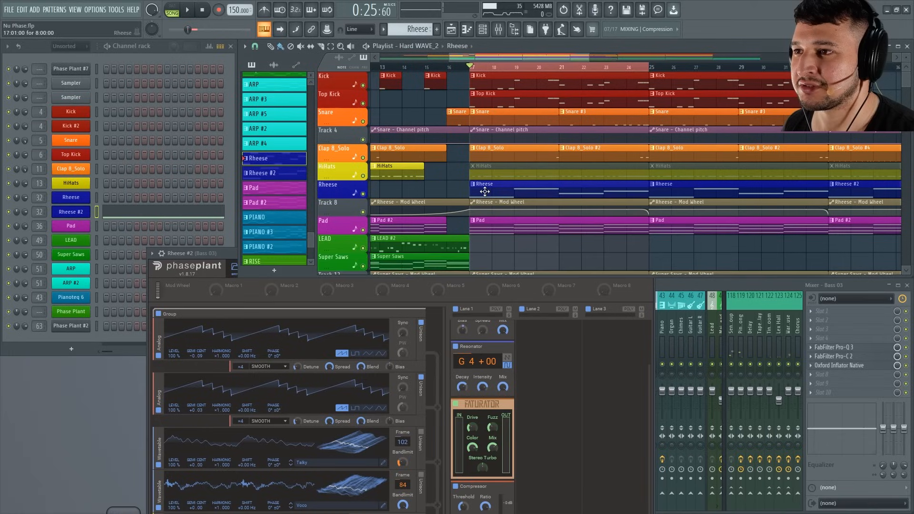
Open the Rheese clip's notes, examine their pitches, and return to the playlist.
double_click(483, 191)
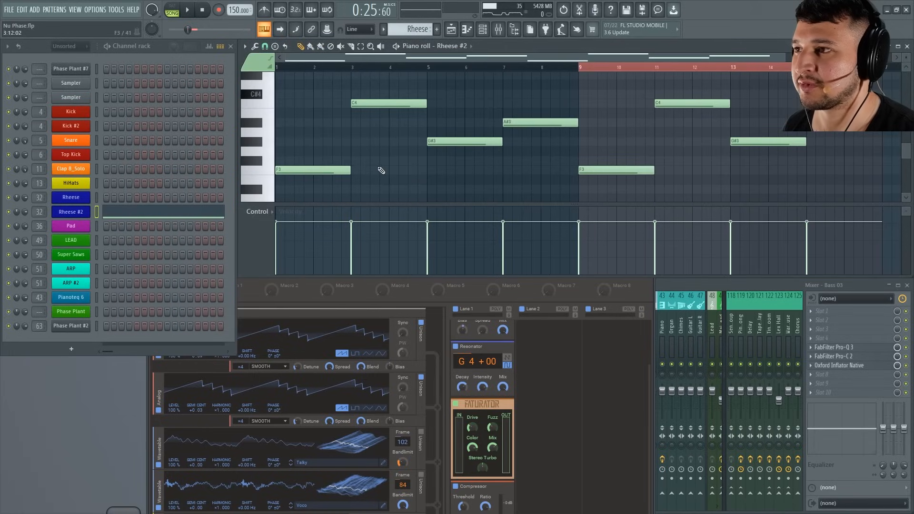
left_click_drag(580, 160, 697, 195)
scroll(698, 194, "up", 3)
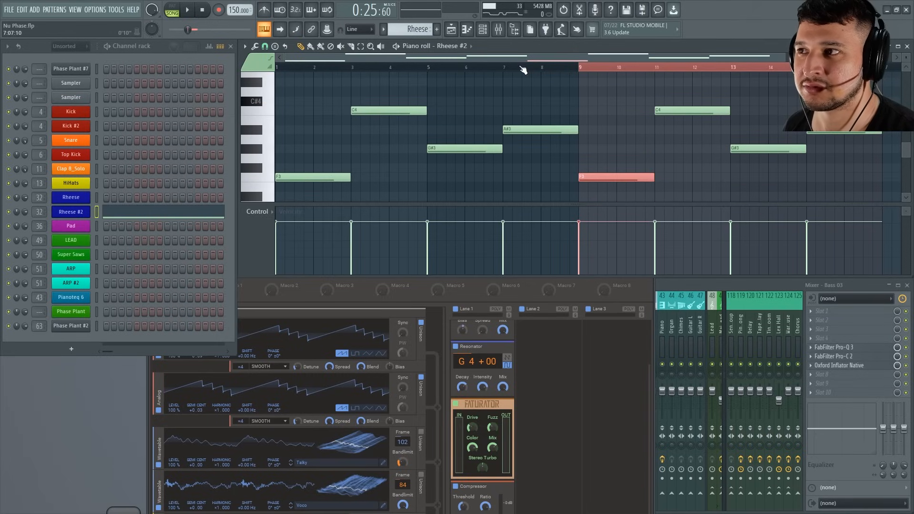
left_click(498, 29)
Set the Resonator's pitch to A#4, audition it in the full mix, and move the synth window up to show all its controls.
key("space")
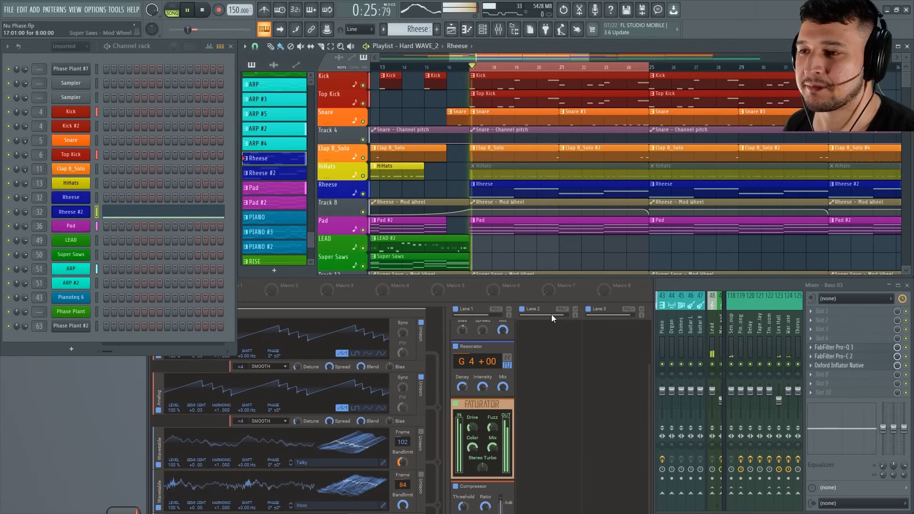
left_click(461, 365)
key("space")
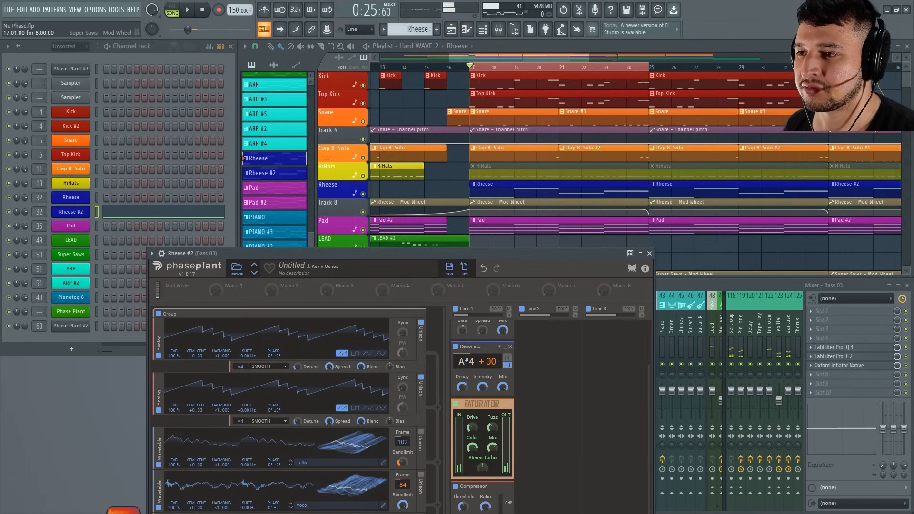
key("space")
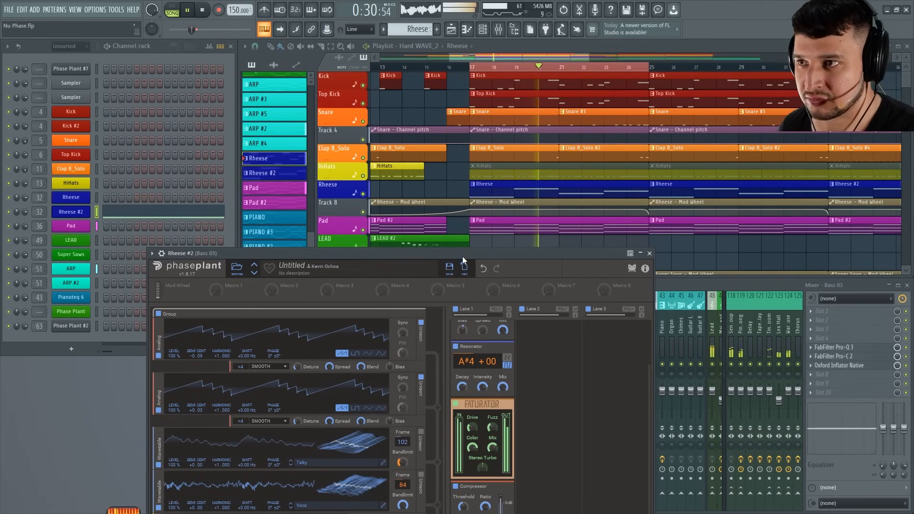
left_click_drag(462, 257, 458, 105)
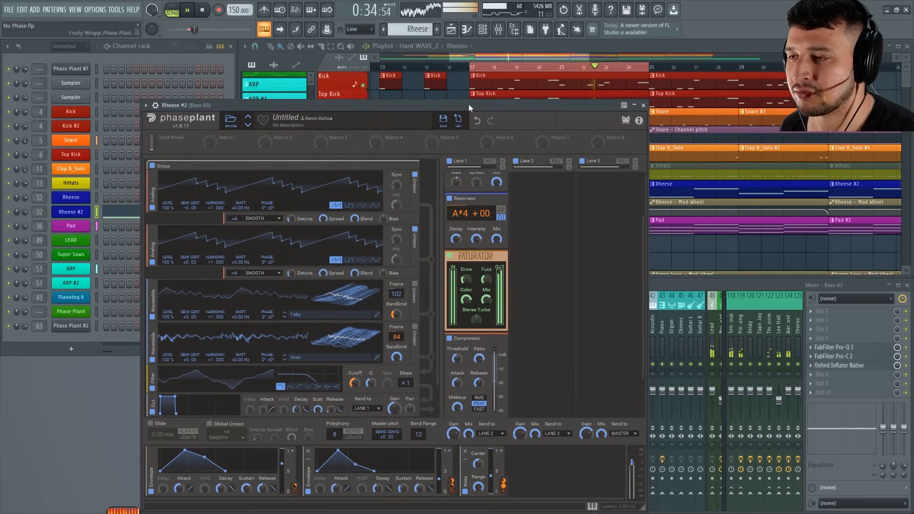
key("space")
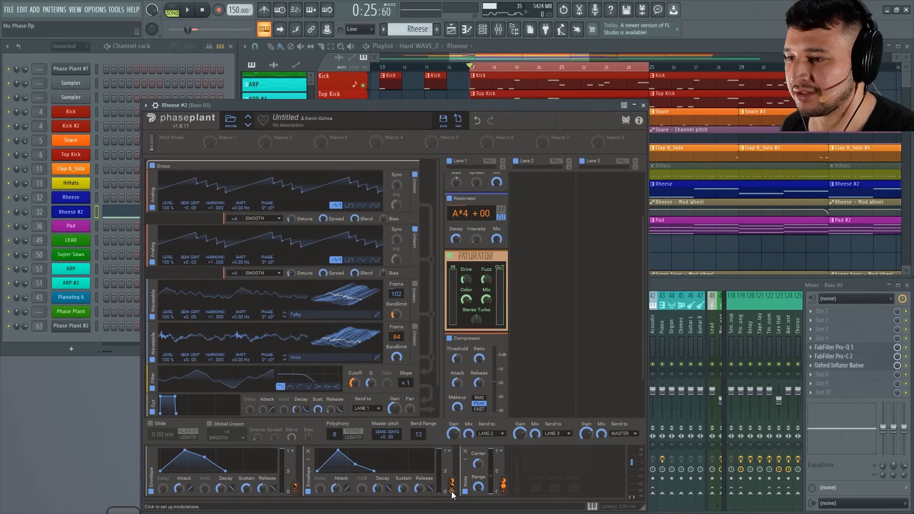
Assign the second envelope to the Resonator's Intensity, audition it in the full mix, and close the synth window.
left_click_drag(452, 495, 471, 231)
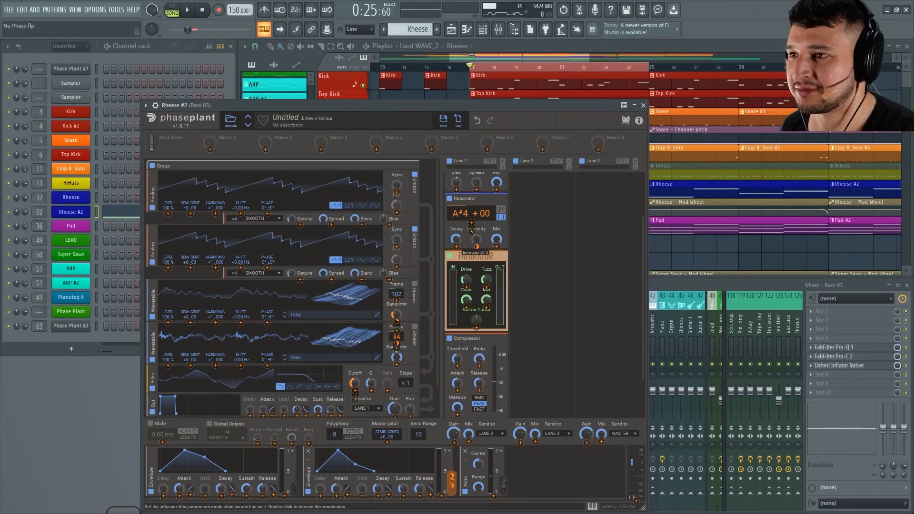
key("space")
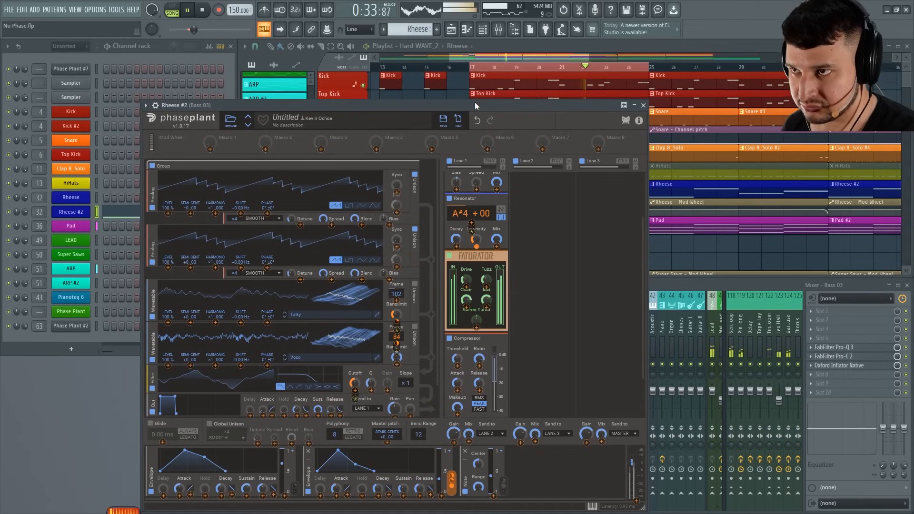
left_click(644, 105)
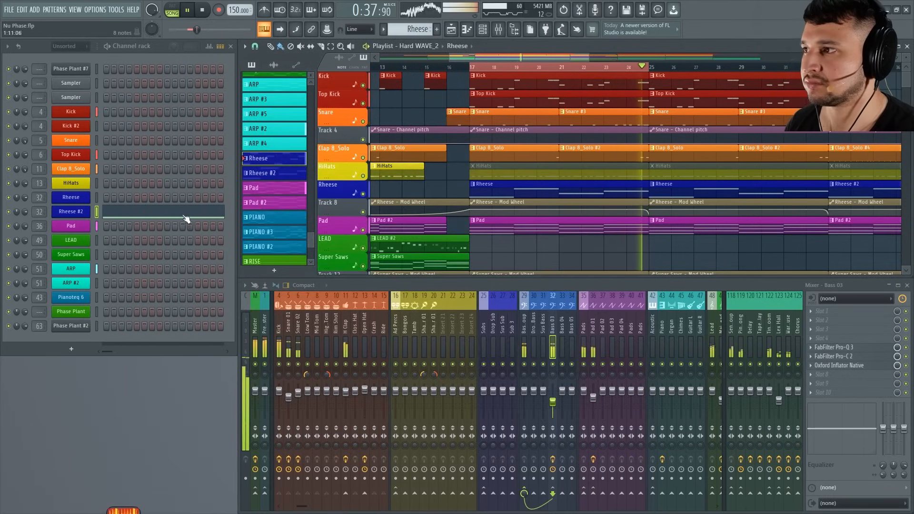
Stop playback and move the notes from the Rheese #2 channel to the original Rheese channel.
key("space")
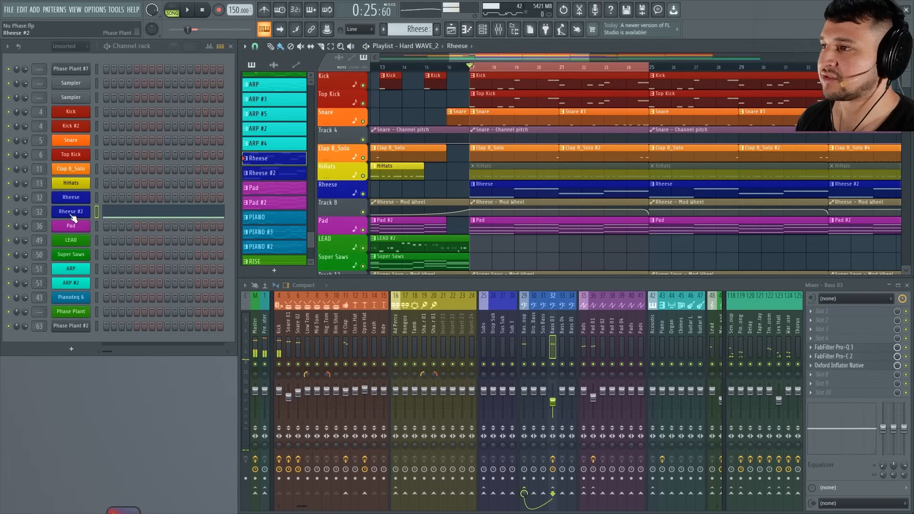
right_click(71, 215)
left_click(205, 211)
right_click(86, 198)
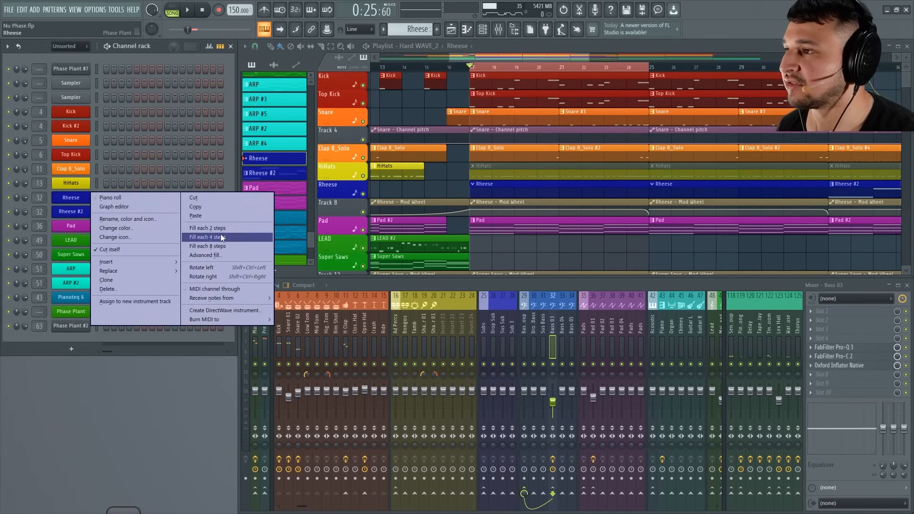
left_click(209, 216)
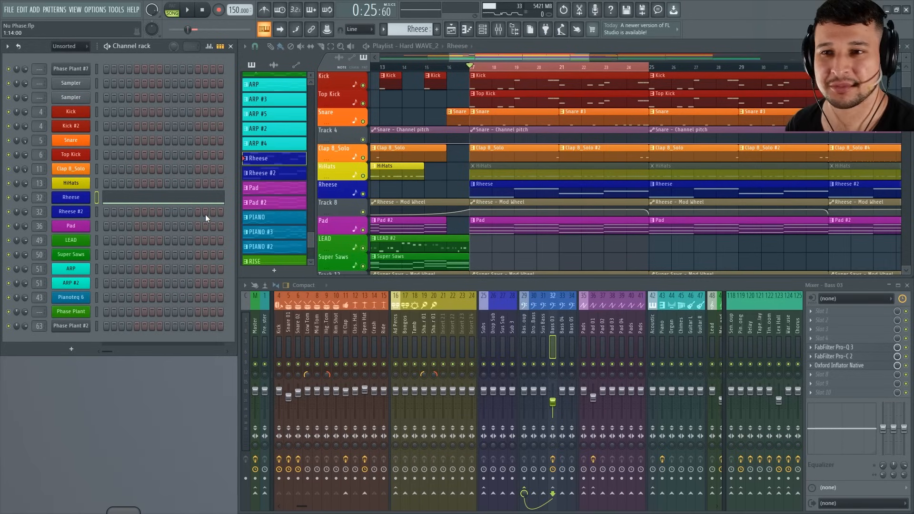
Audition the original Rheese sound in the full mix, replaying the start of the looped section for comparison.
key("space")
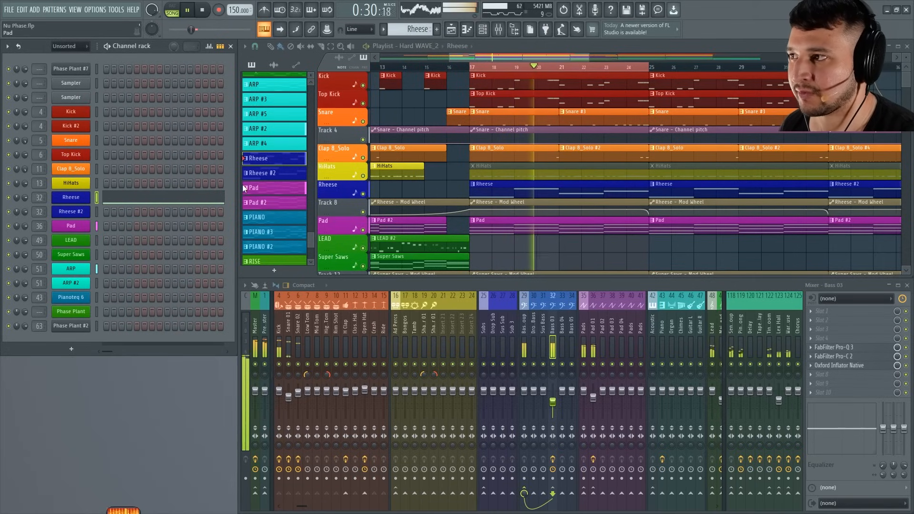
key("space")
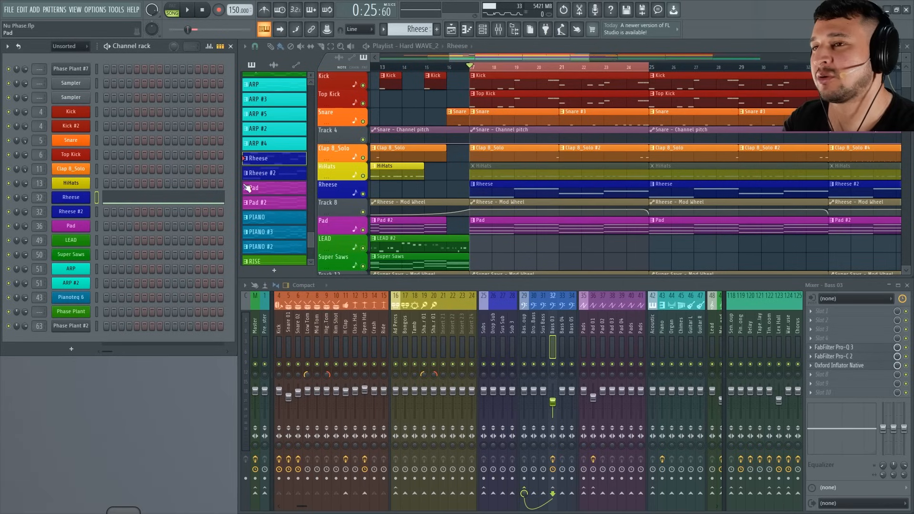
key("space")
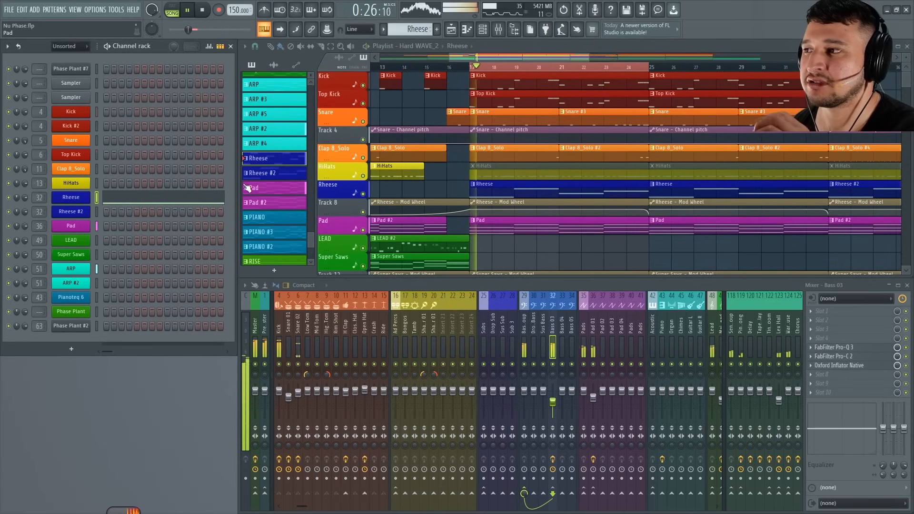
key("space")
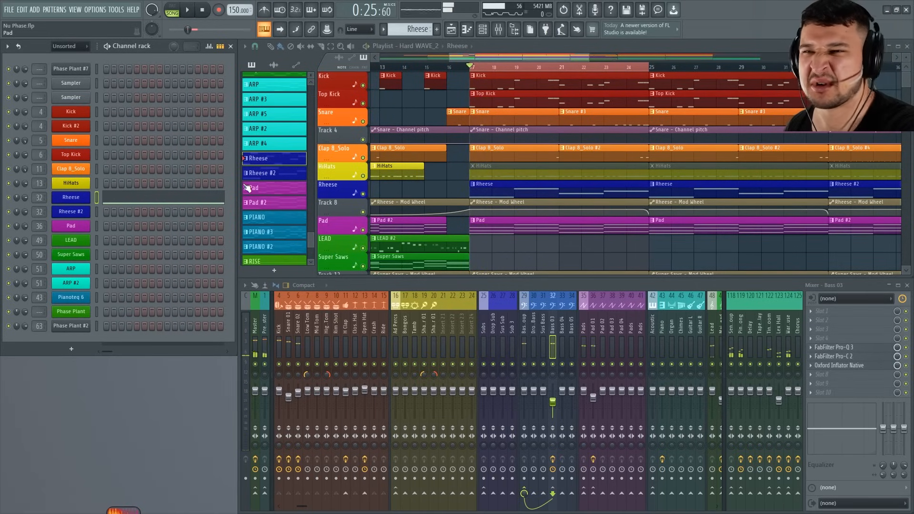
key("space")
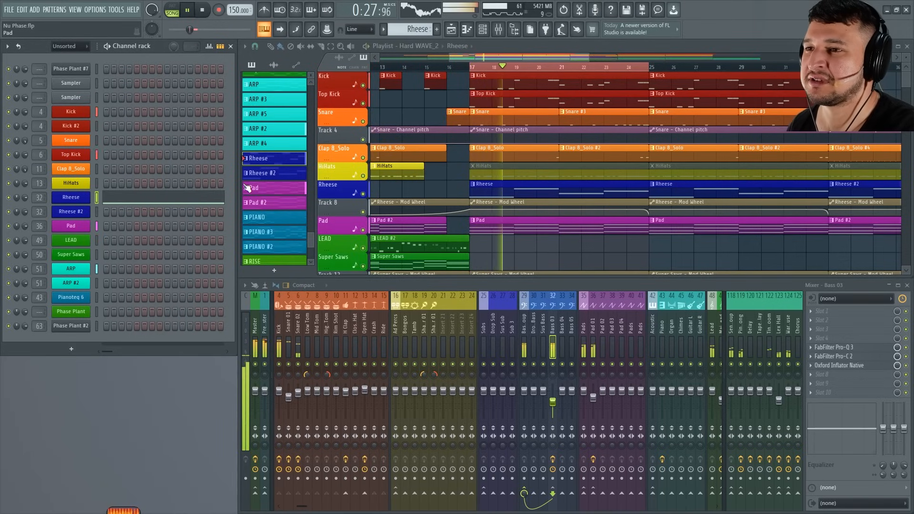
key("space")
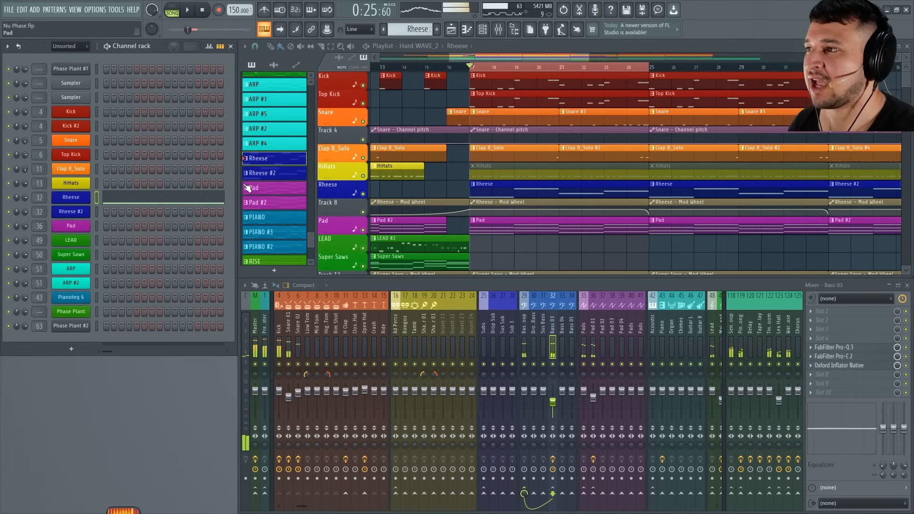
Open the original Rheese patch, examine its oscillators and effects lane, and close it.
left_click(75, 198)
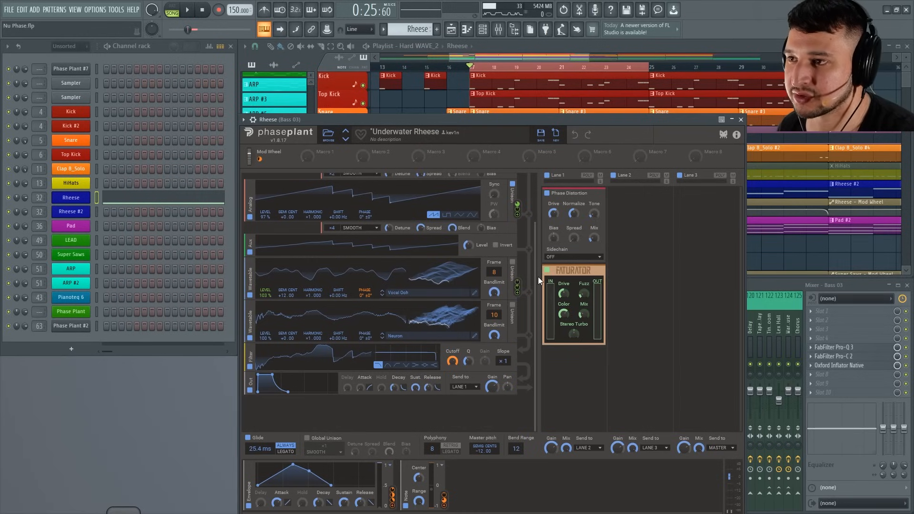
scroll(538, 274, "up", 2)
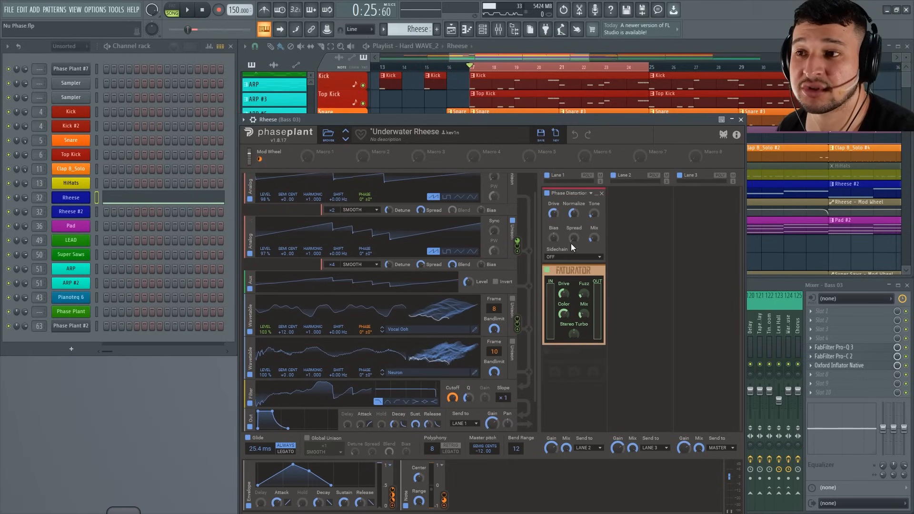
left_click(741, 119)
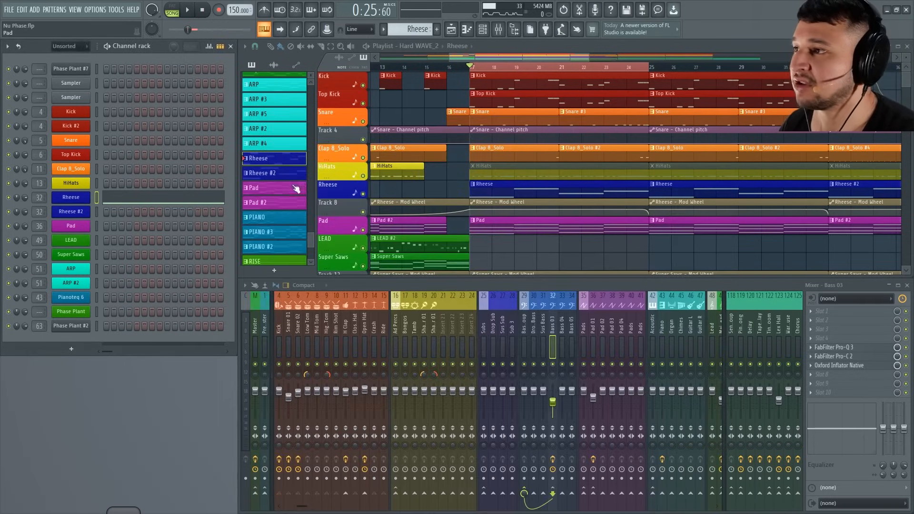
Move the notes from the Rheese channel back to Rheese #2 and start playback.
right_click(75, 196)
left_click(190, 197)
right_click(80, 213)
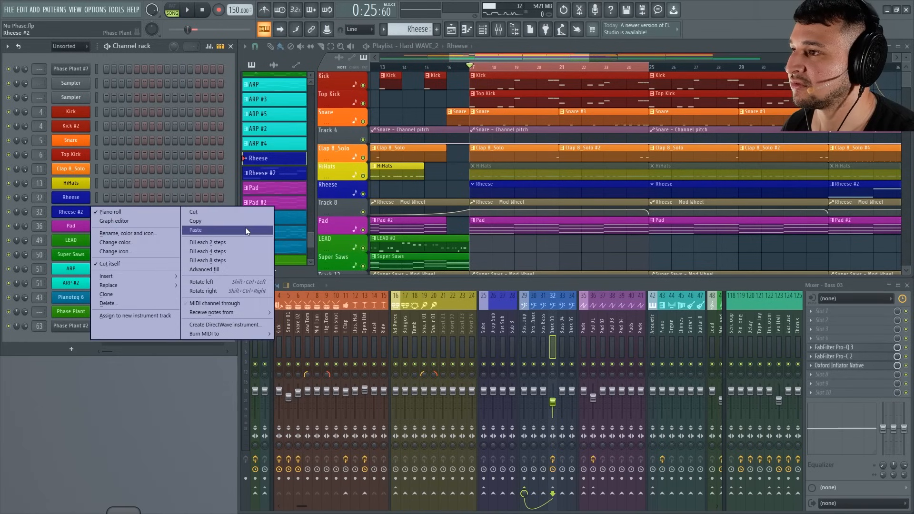
left_click(246, 229)
key("space")
Open the Rheese #2 patch, stop playback, and remove the Distortion and Resonator effects from Lane 1.
left_click(70, 213)
scroll(549, 269, "up", 2)
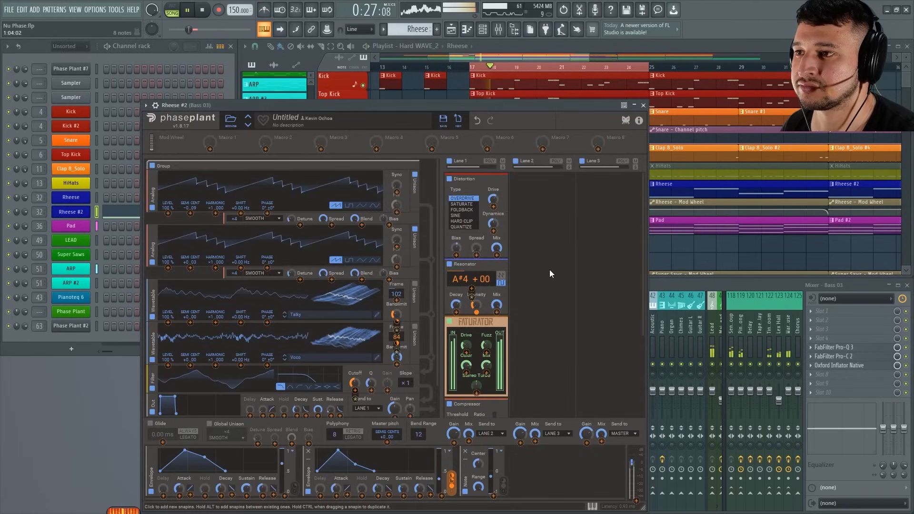
key("space")
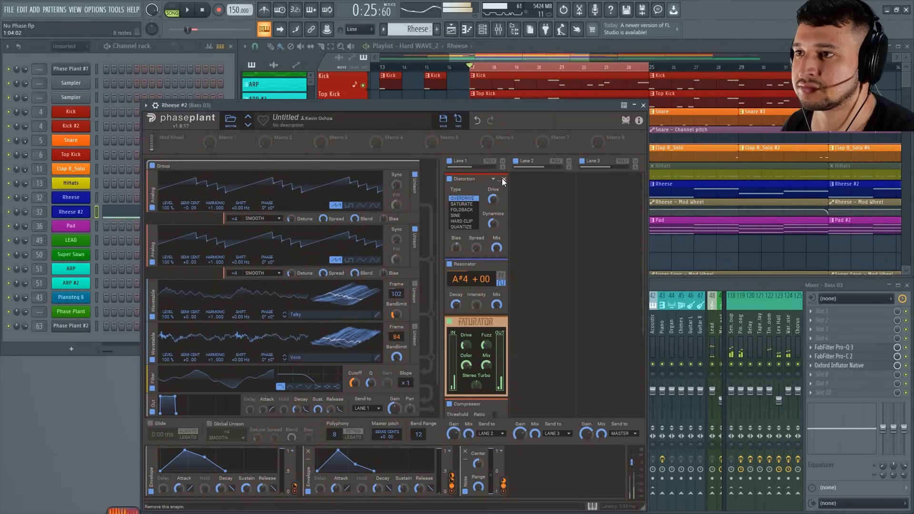
left_click(503, 179)
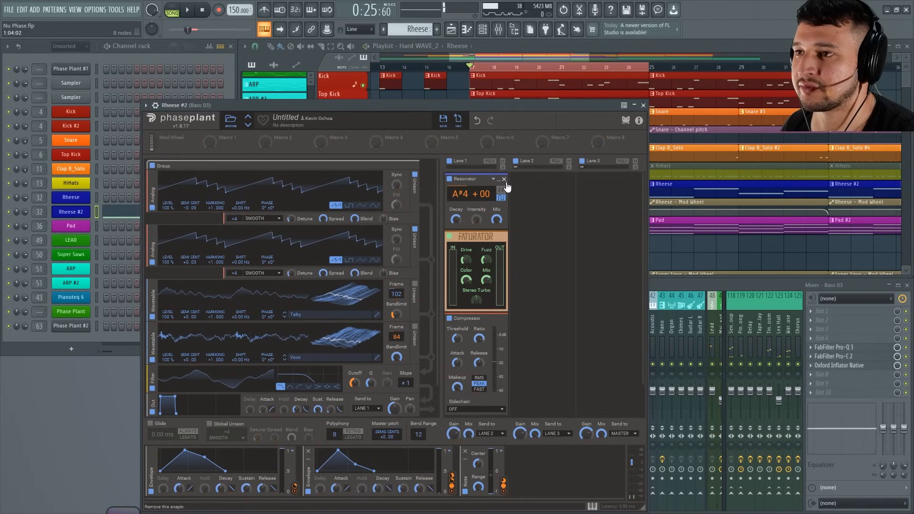
left_click(504, 180)
Add a Phase Distortion effect to Lane 1 and place it first in the chain, above the Faturator.
left_click(470, 367)
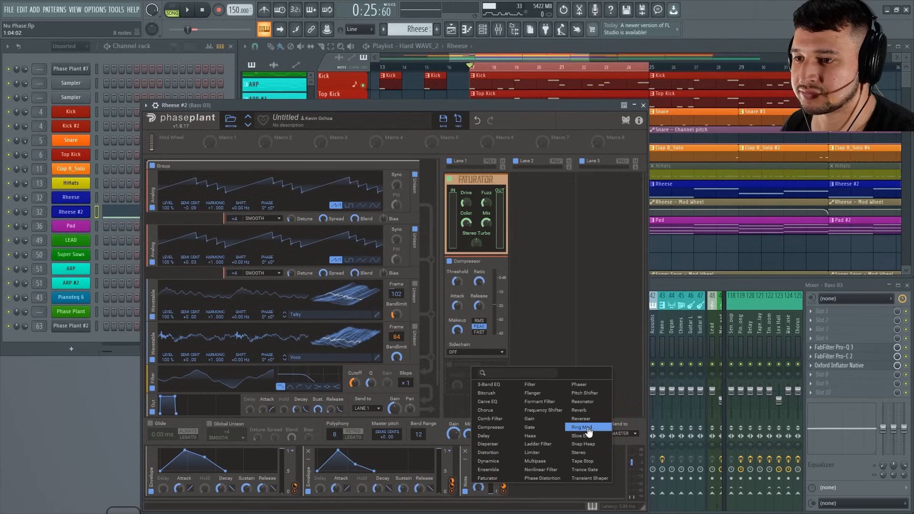
left_click(543, 478)
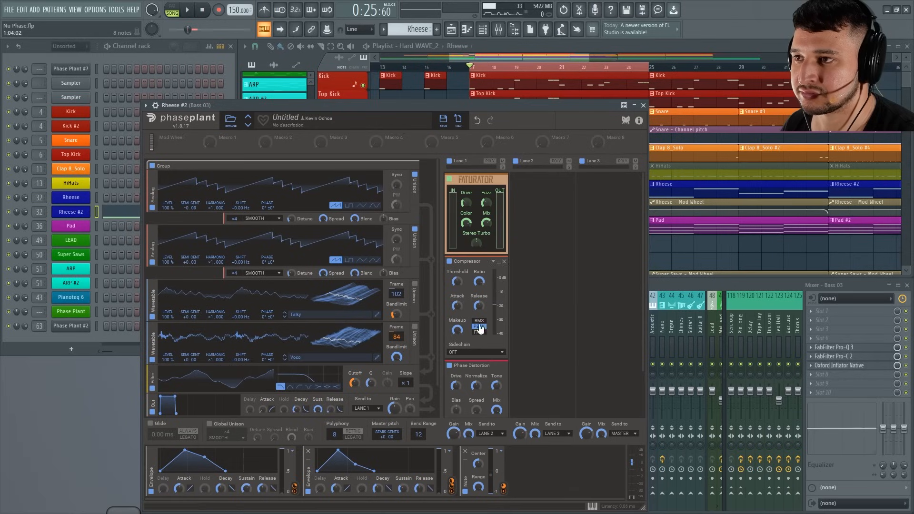
left_click_drag(469, 365, 463, 167)
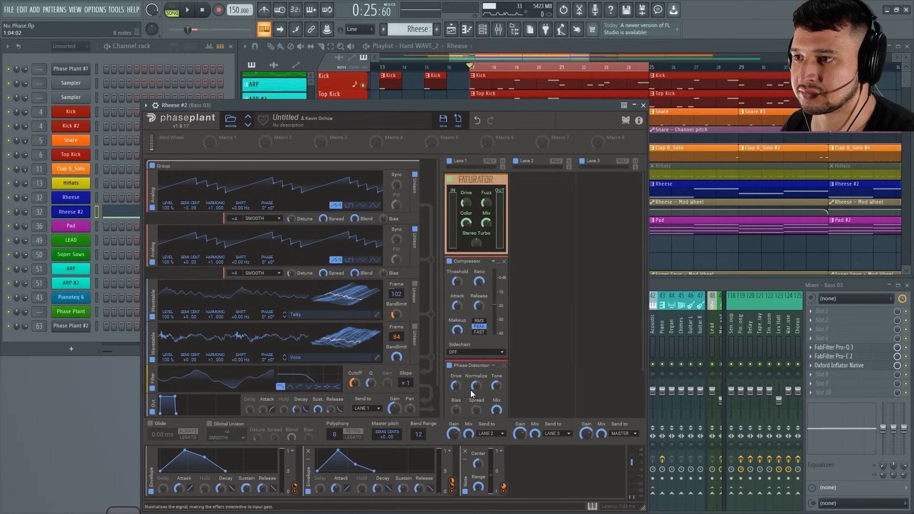
left_click_drag(482, 370, 469, 177)
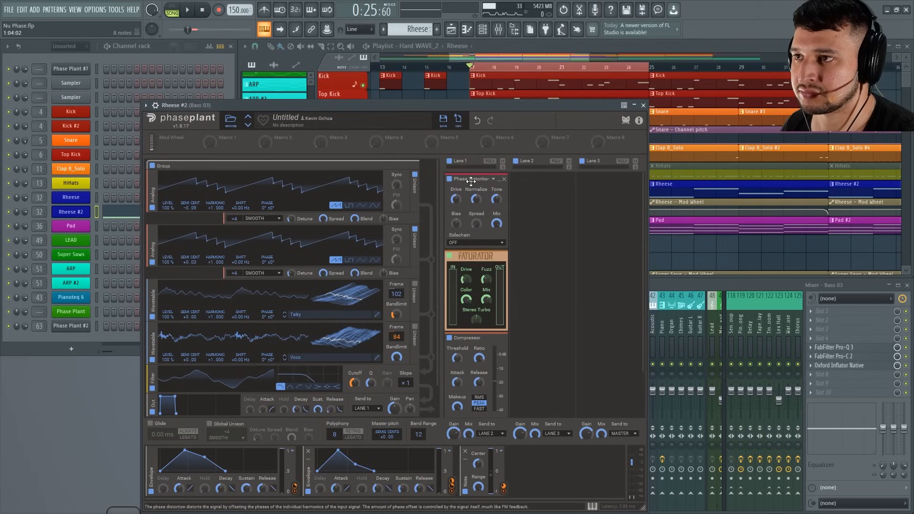
Refine the Phase Distortion's Normalize, Tone, Spread and Mix by ear in the full mix, comparing against the effect bypassed.
key("space")
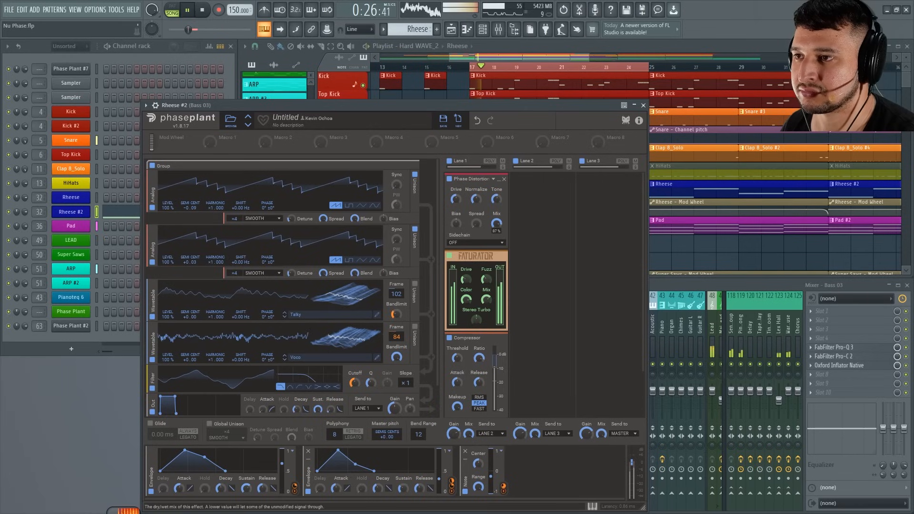
left_click_drag(477, 223, 456, 177)
left_click_drag(497, 199, 498, 243)
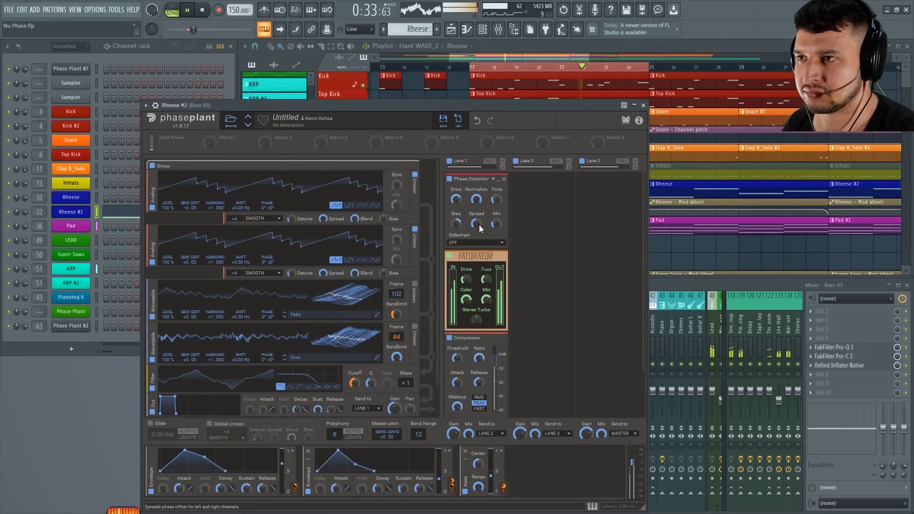
left_click_drag(479, 224, 479, 218)
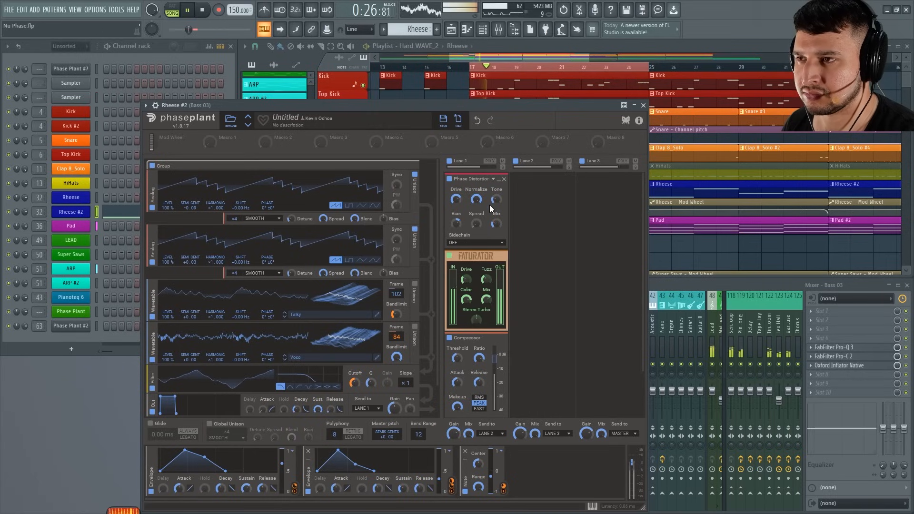
left_click(449, 181)
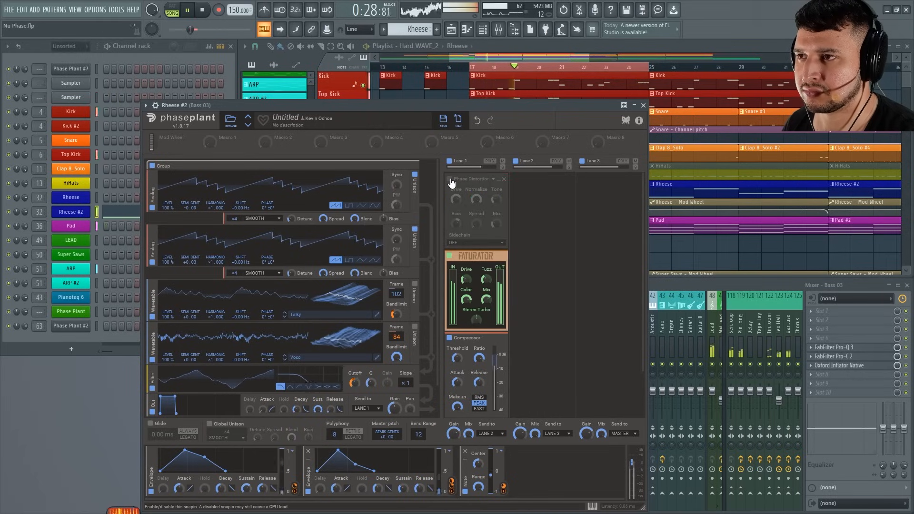
left_click(450, 179)
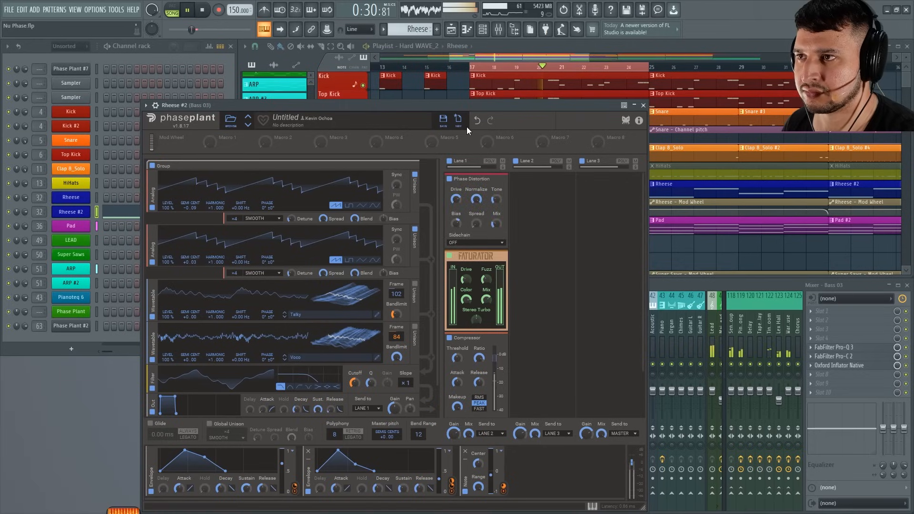
Stop playback, close the Rheese #2 patch, and move its notes back to the Rheese channel.
key("space")
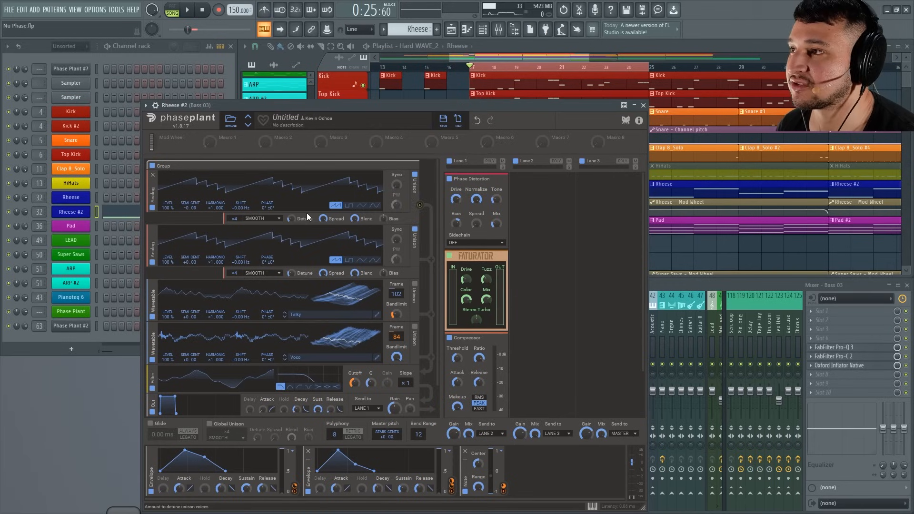
left_click(644, 105)
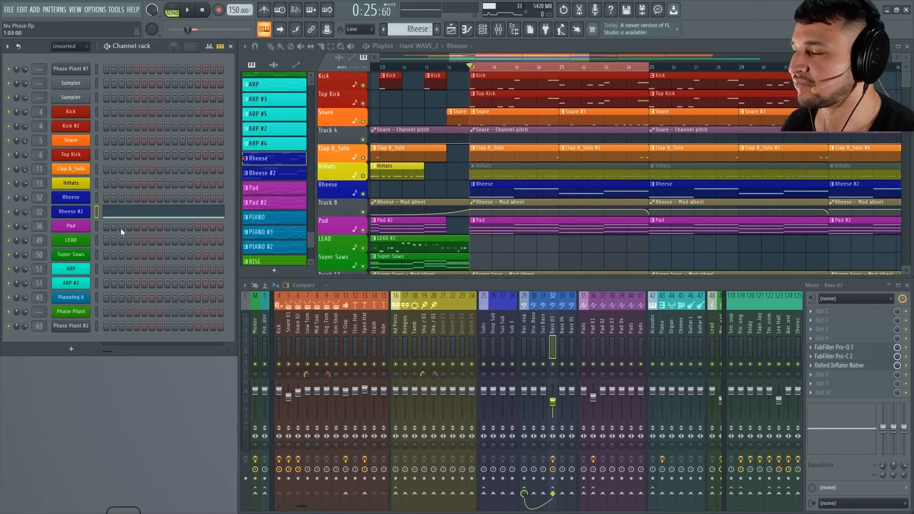
right_click(85, 211)
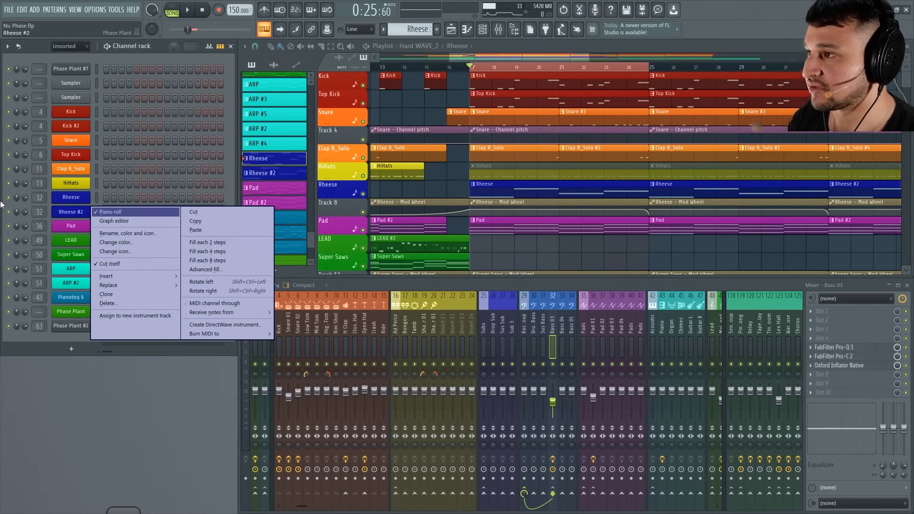
left_click(80, 212)
right_click(84, 212)
left_click(210, 215)
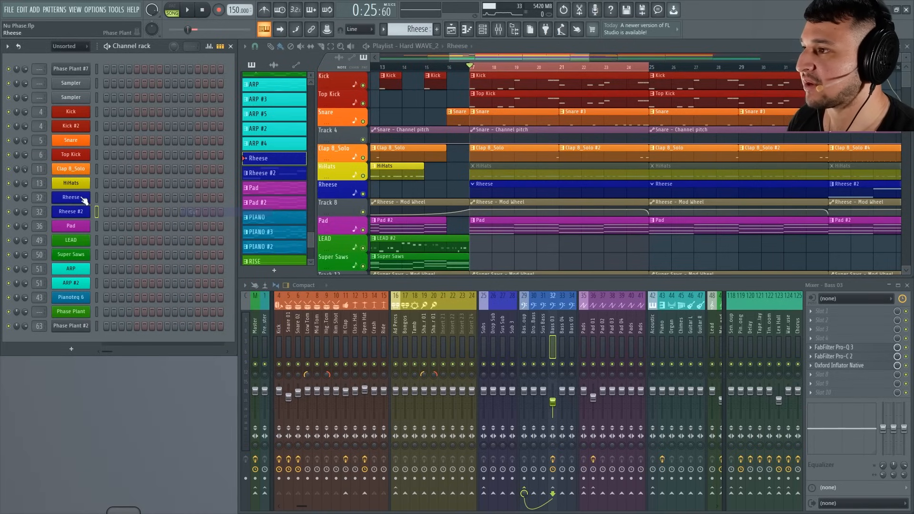
right_click(84, 199)
left_click(216, 217)
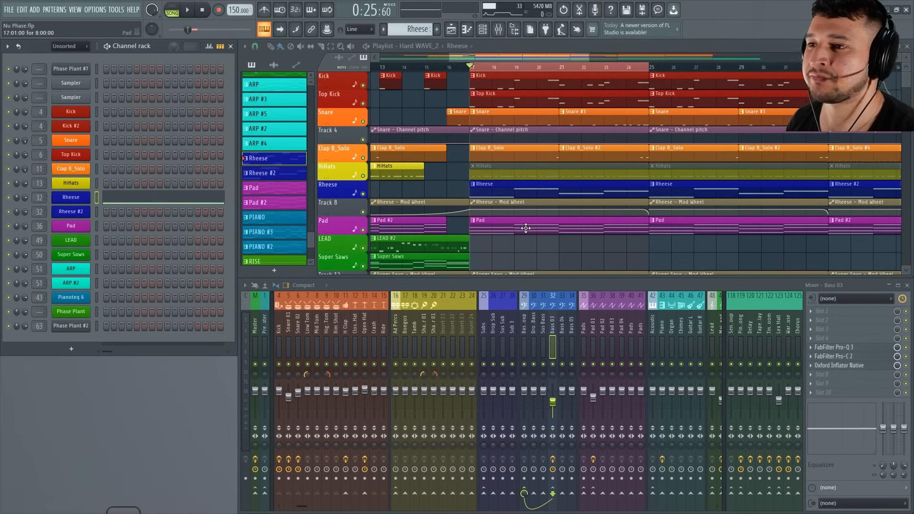
Select the eight bars from bar 41 in the playlist and listen to that section in the full mix.
scroll(525, 229, "down", 5)
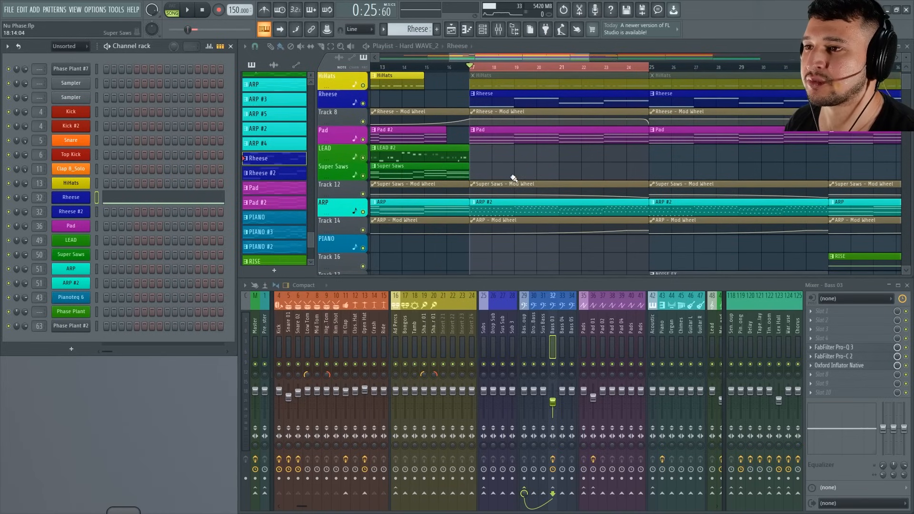
scroll(514, 166, "down", 3)
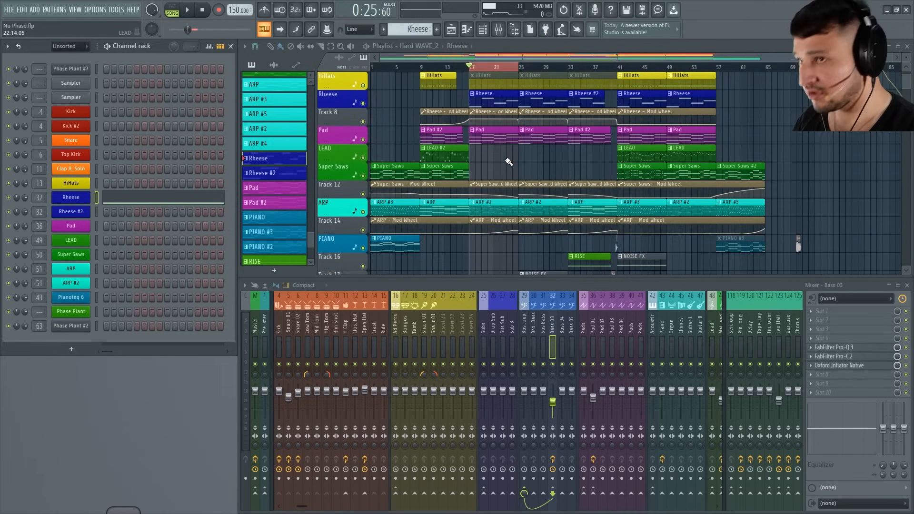
left_click_drag(618, 69, 671, 77)
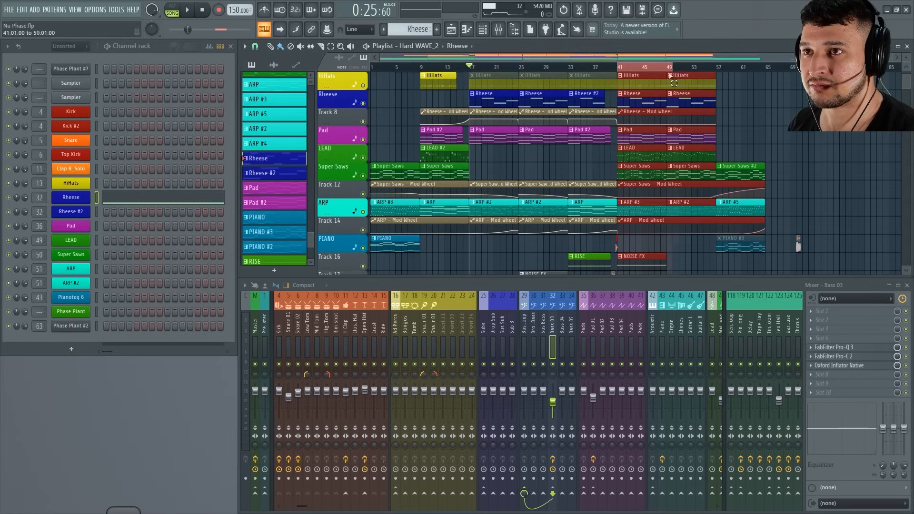
key("space")
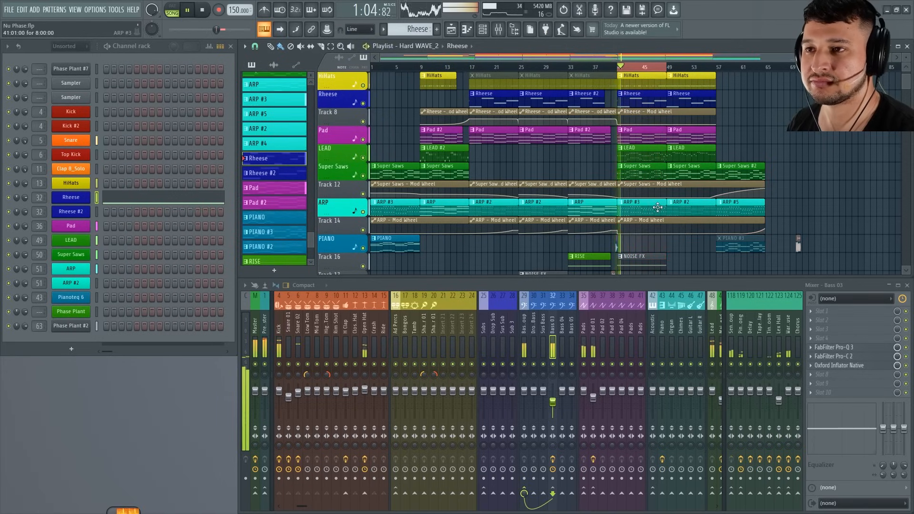
scroll(658, 207, "up", 4)
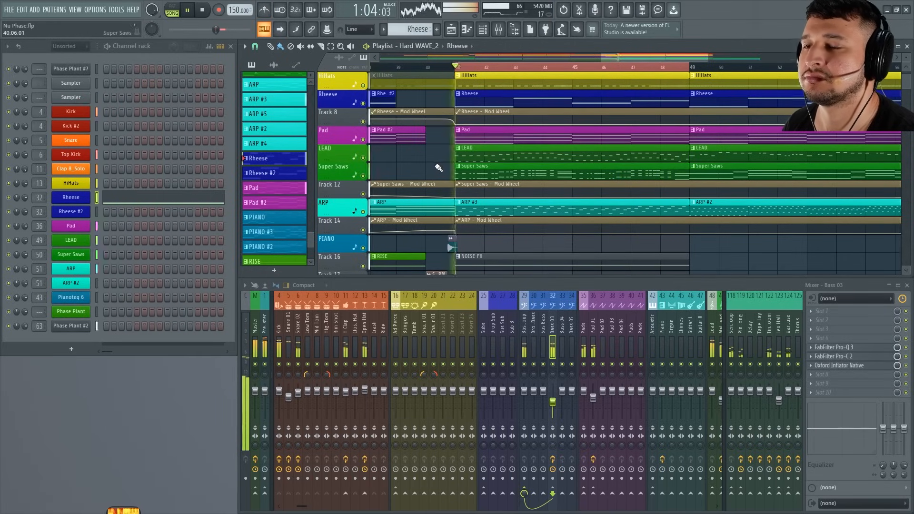
key("space")
Solo the Super Saws track, audition it briefly, and also unmute its Mod Wheel automation on Track 12.
right_click(363, 176)
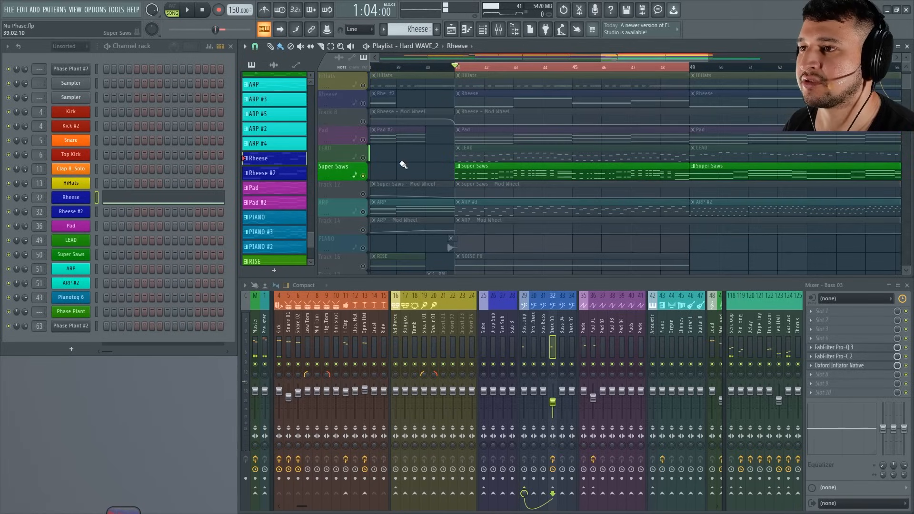
key("space")
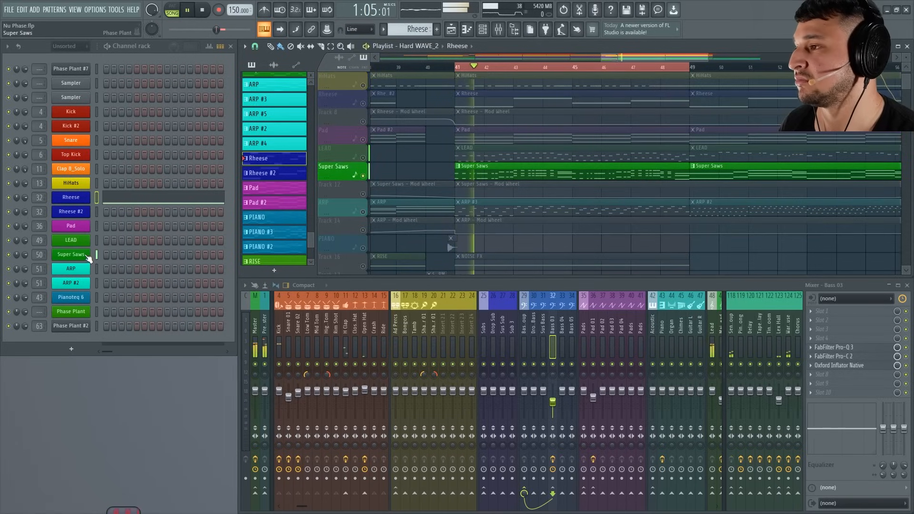
left_click(71, 254)
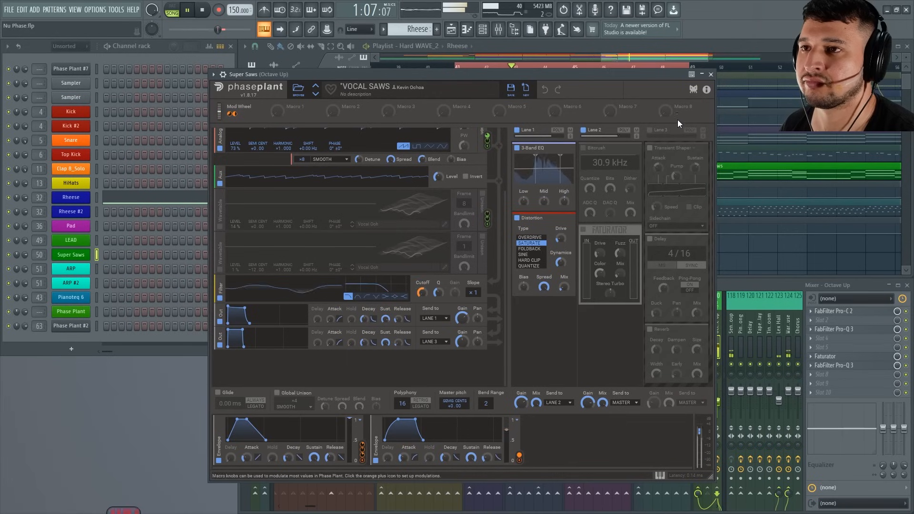
left_click(711, 75)
key("space")
left_click(363, 194)
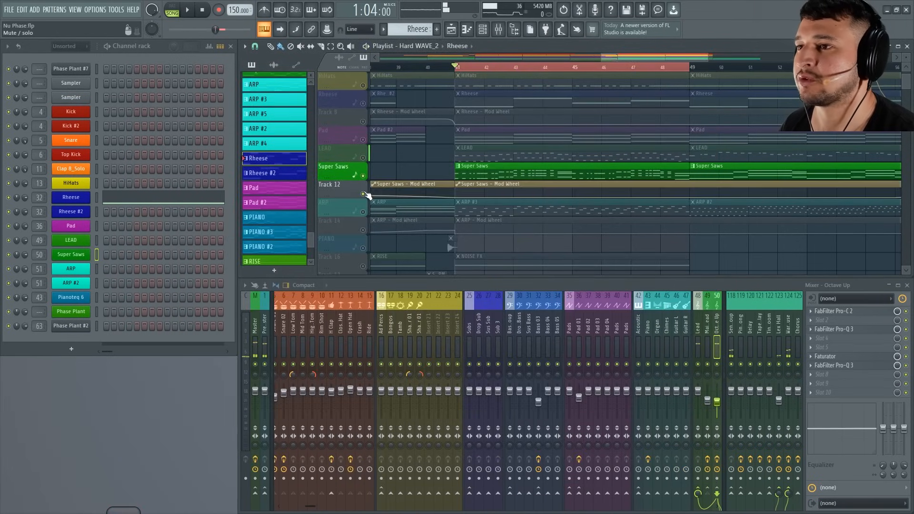
Listen to the soloed Super Saws with its automation and examine the VOCAL SAWS patch's generators and effect lanes.
key("space")
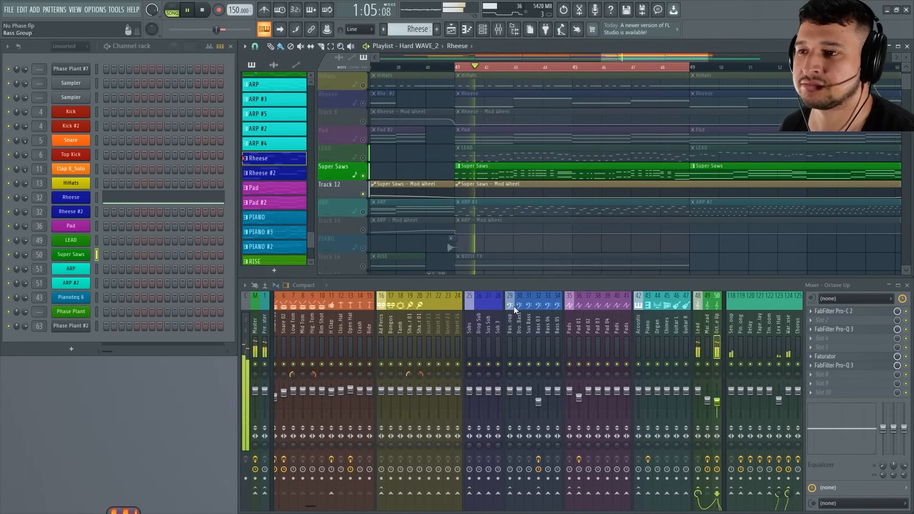
scroll(515, 312, "down", 4)
left_click(80, 254)
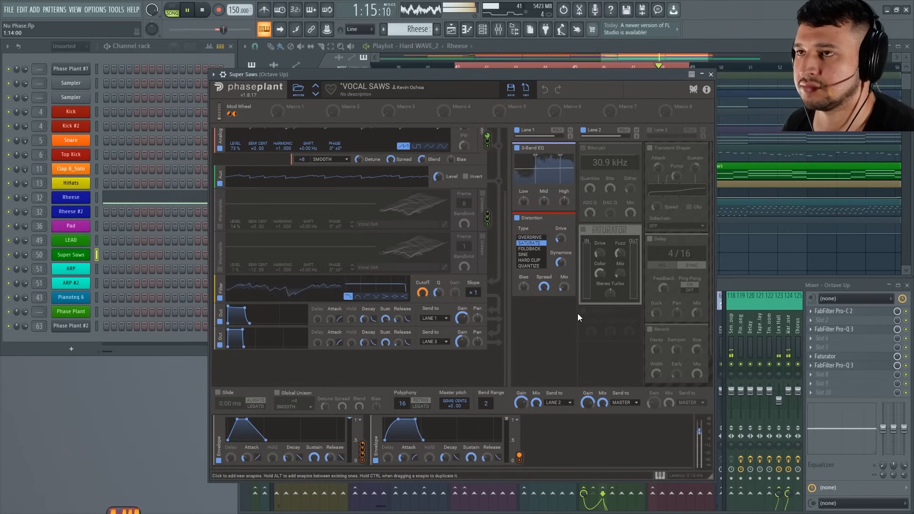
key("space")
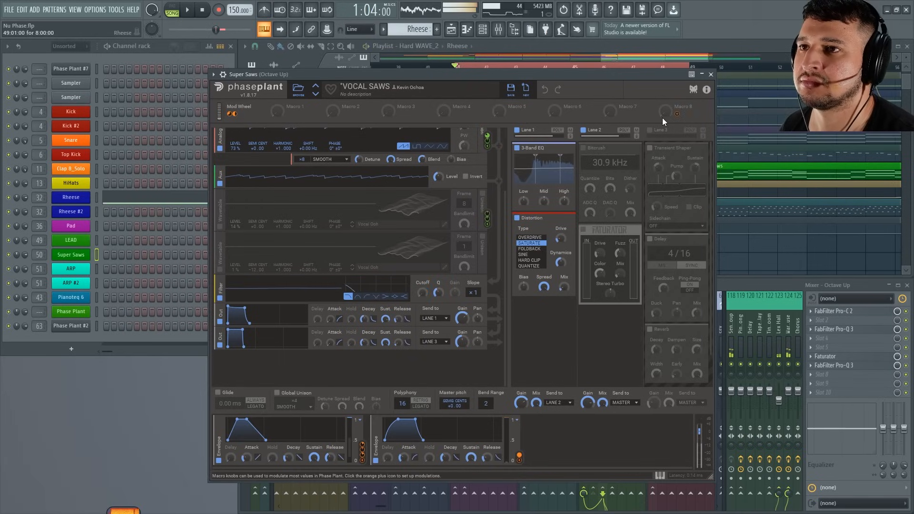
scroll(499, 225, "up", 3)
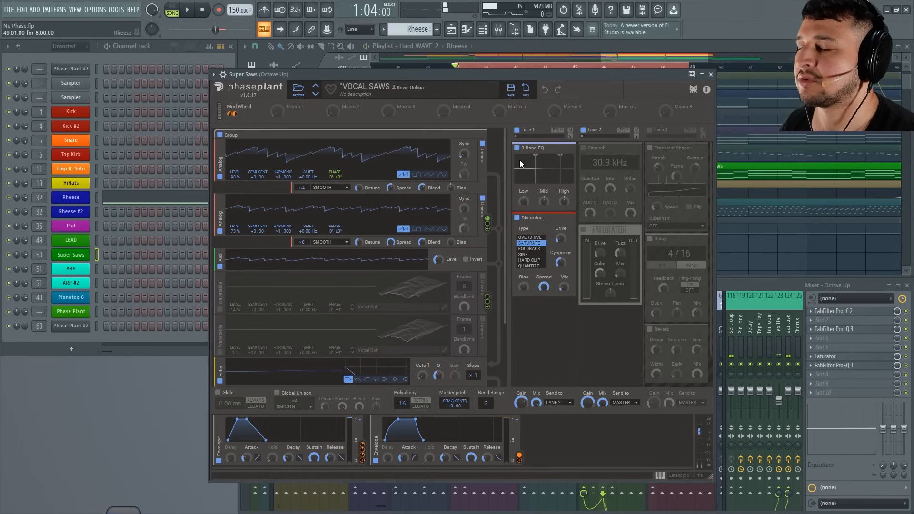
scroll(500, 200, "down", 1)
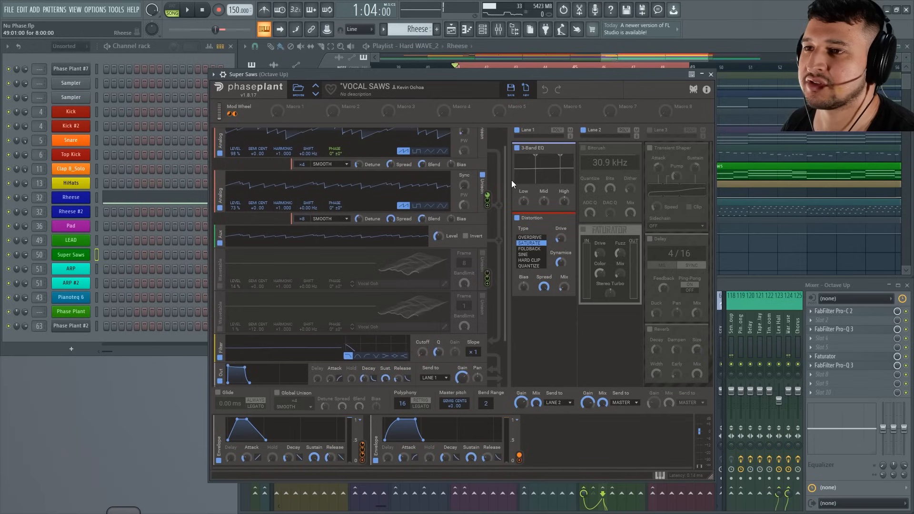
left_click_drag(710, 227, 689, 171)
left_click_drag(711, 230, 715, 287)
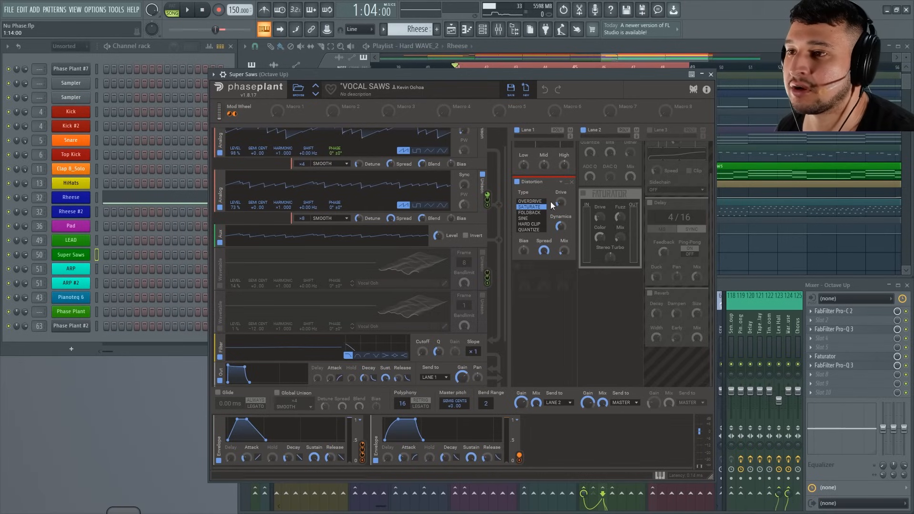
Clone the Super Saws channel and reset the clone's Phase Plant patch to an empty one.
right_click(77, 254)
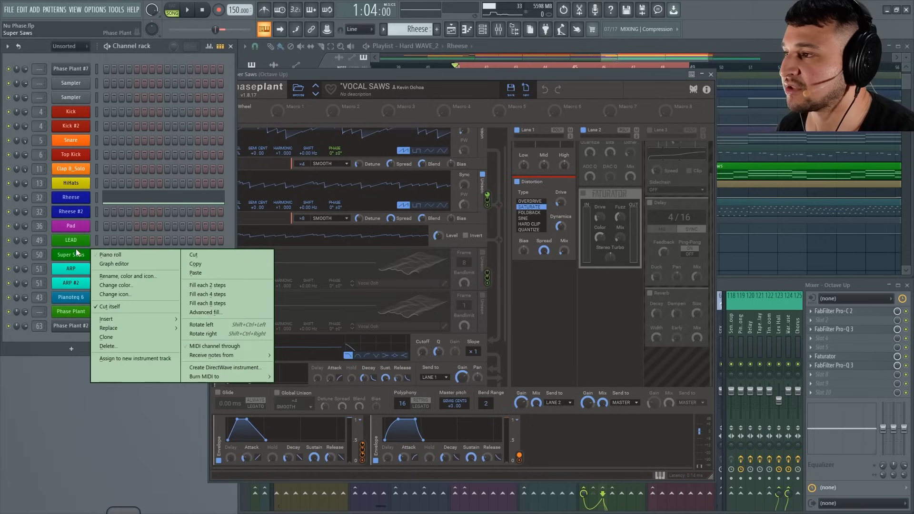
left_click(122, 338)
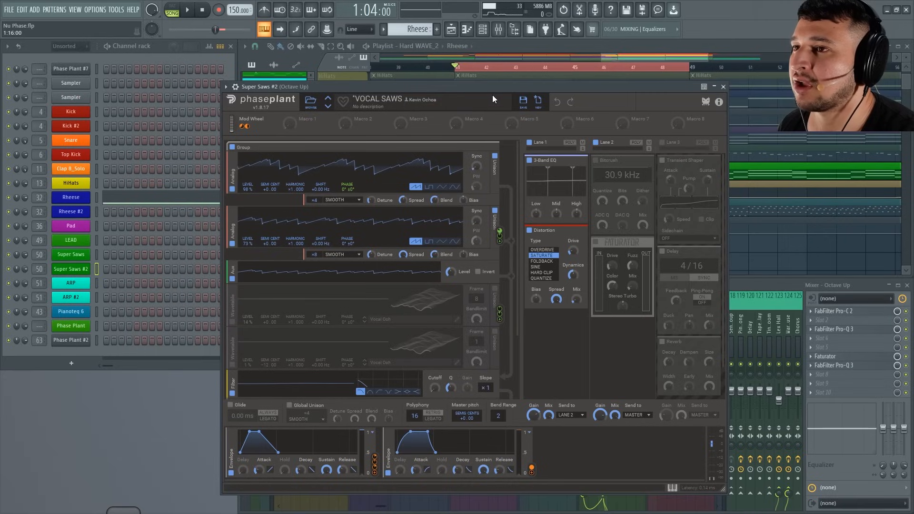
left_click(539, 101)
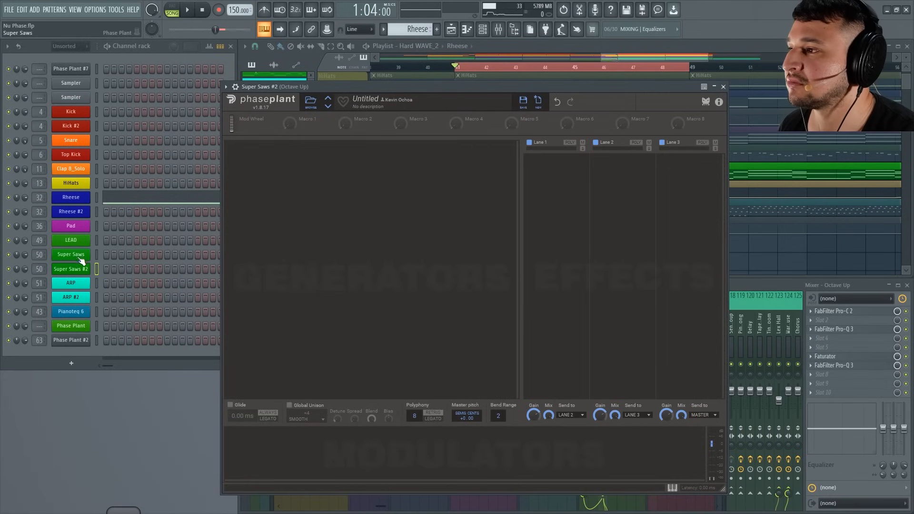
left_click(724, 86)
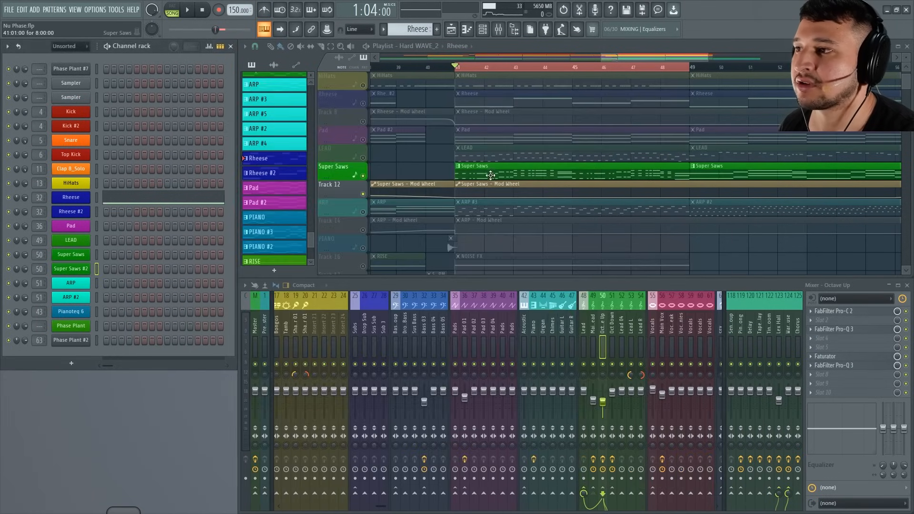
Move the notes from the Super Saws channel to the Super Saws #2 channel.
right_click(81, 256)
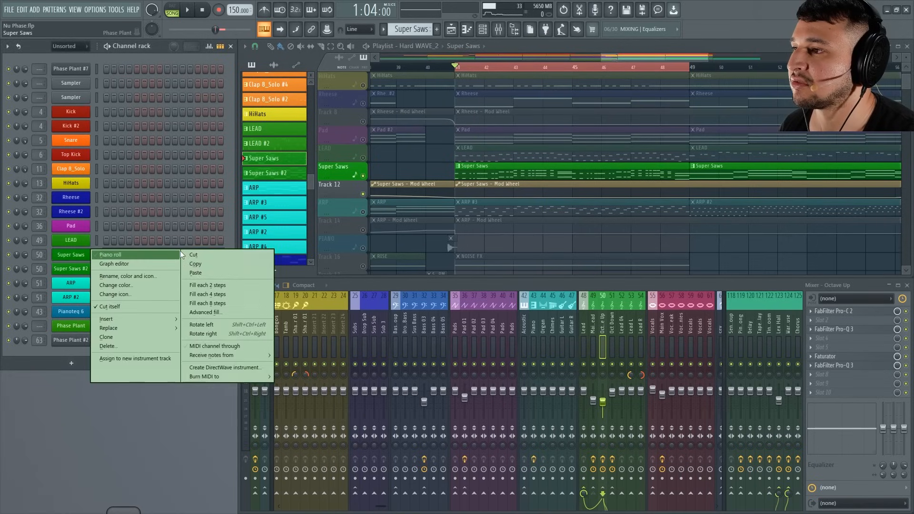
left_click(108, 254)
left_click(109, 256)
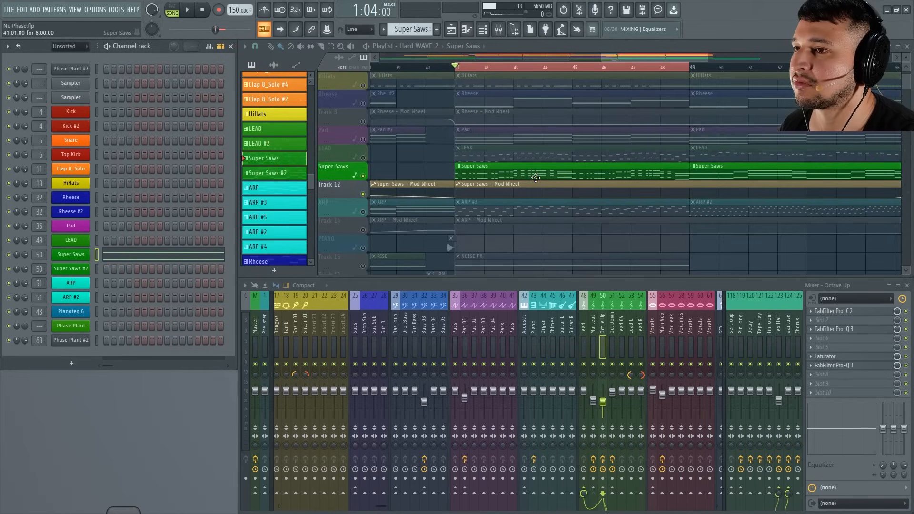
right_click(80, 259)
left_click(204, 255)
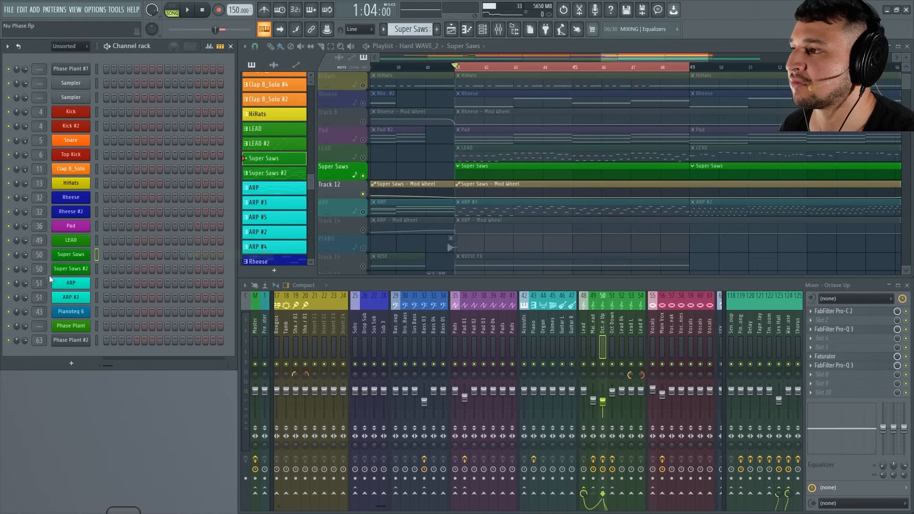
right_click(71, 270)
left_click(196, 288)
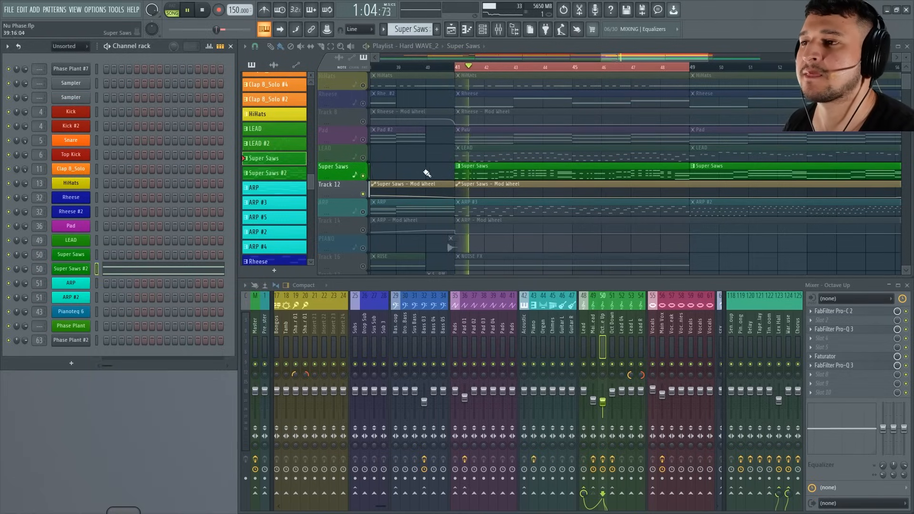
Open the Super Saws #2 patch and add two Analog saw oscillators, placing both in one group above the output.
left_click(71, 270)
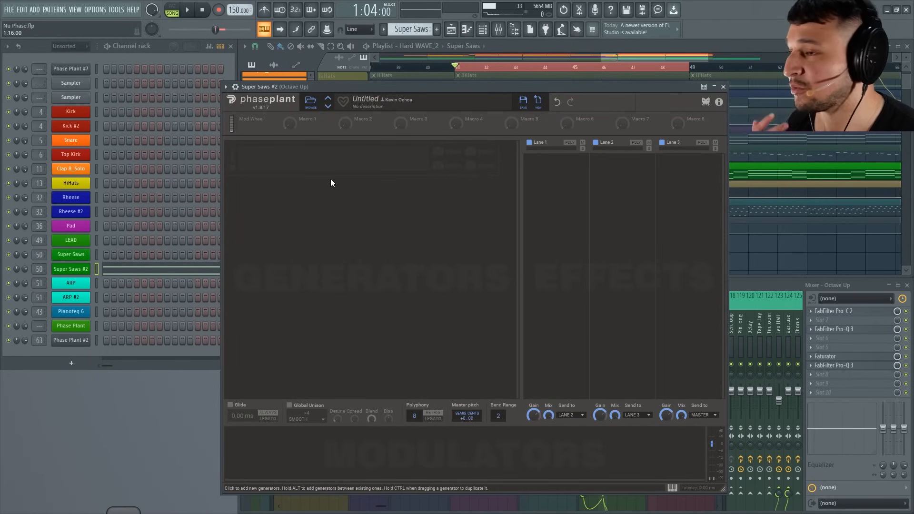
left_click(319, 167)
left_click(330, 196)
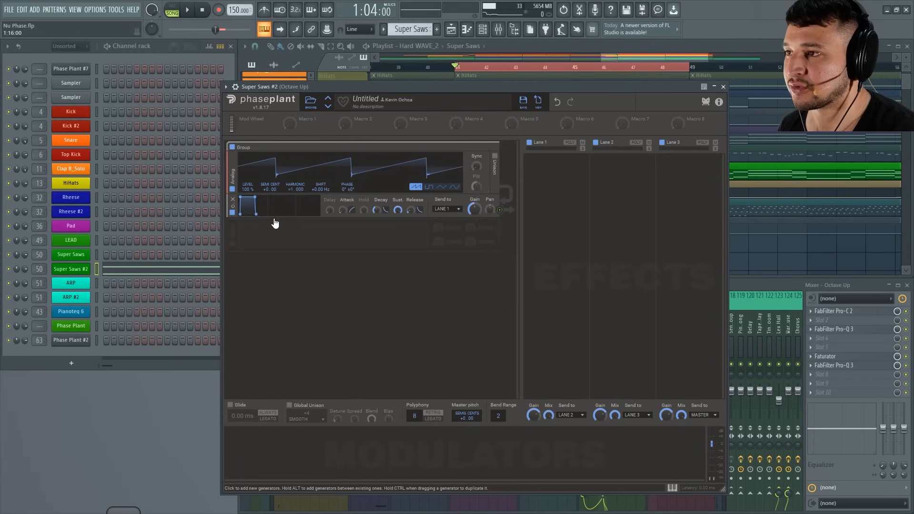
left_click(270, 227)
left_click(276, 248)
left_click_drag(244, 245, 232, 216)
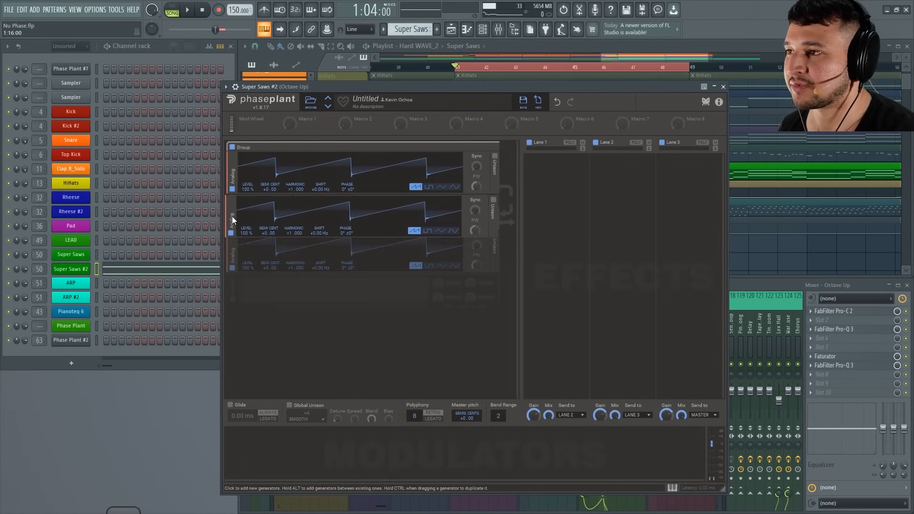
Enable Unison on both Analog oscillators with 8 voices each, and audition the raw sound.
left_click(495, 158)
left_click(494, 211)
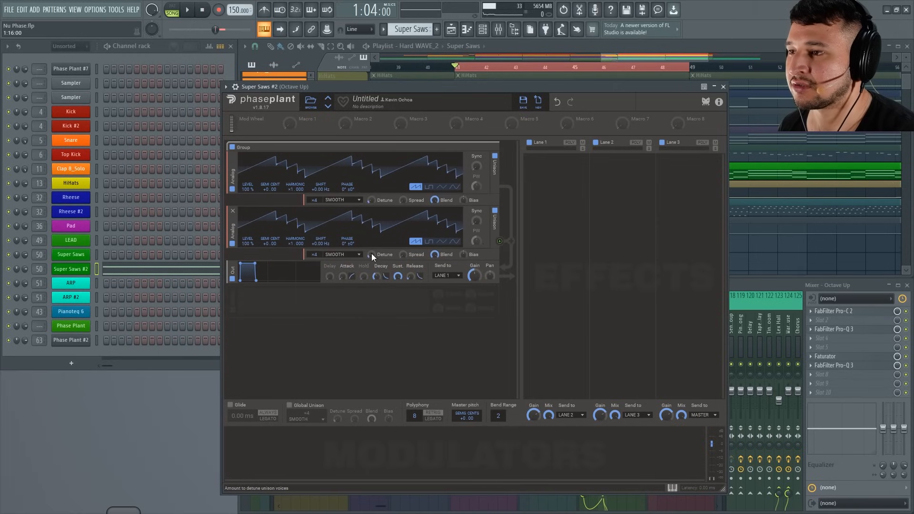
mouse_move(314, 254)
left_mouse_down()
mouse_move(314, 240)
mouse_move(316, 252)
left_mouse_up()
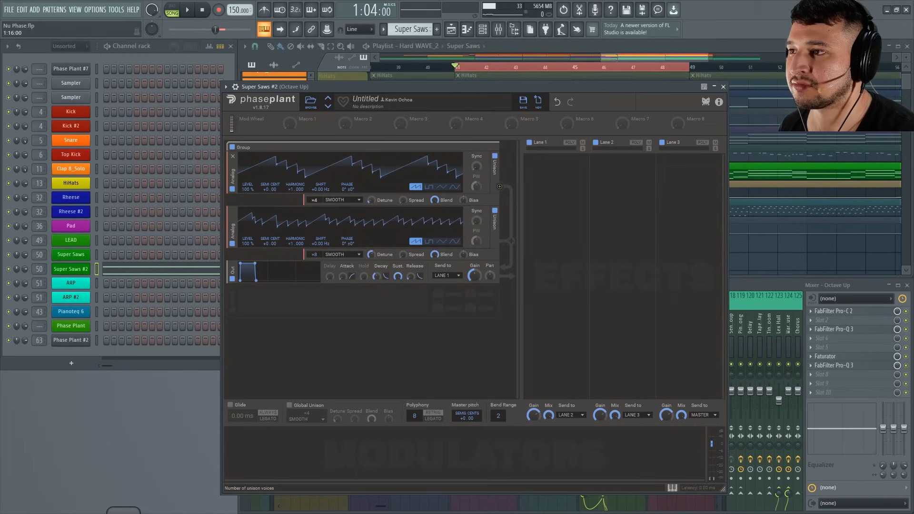
left_click_drag(314, 200, 314, 186)
key("space")
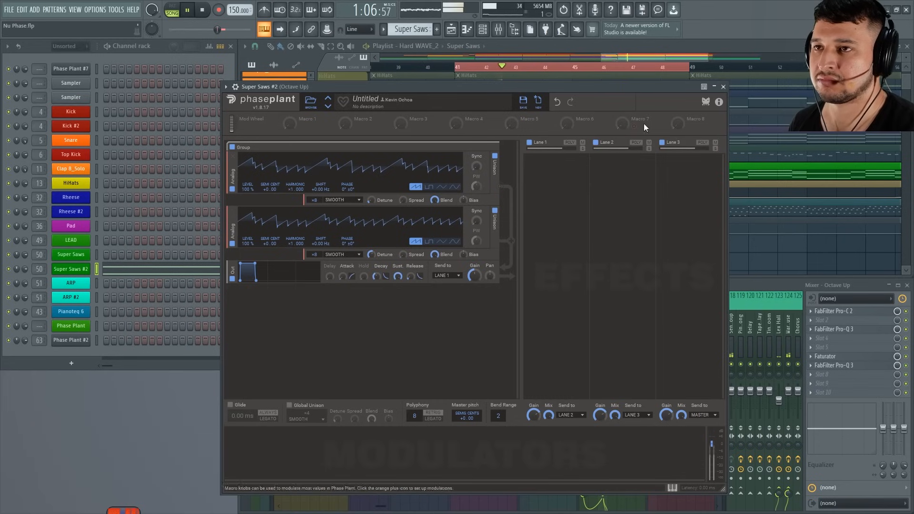
left_click_drag(651, 88, 631, 142)
key("space")
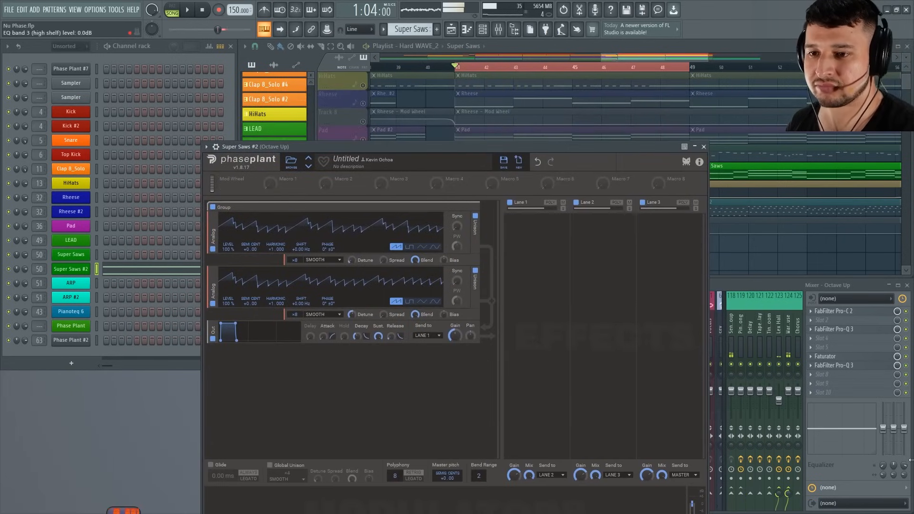
Mute mixer send tracks 118, 123 and 124, and play the loop to audition the Super Saws #2 patch.
left_click(755, 353)
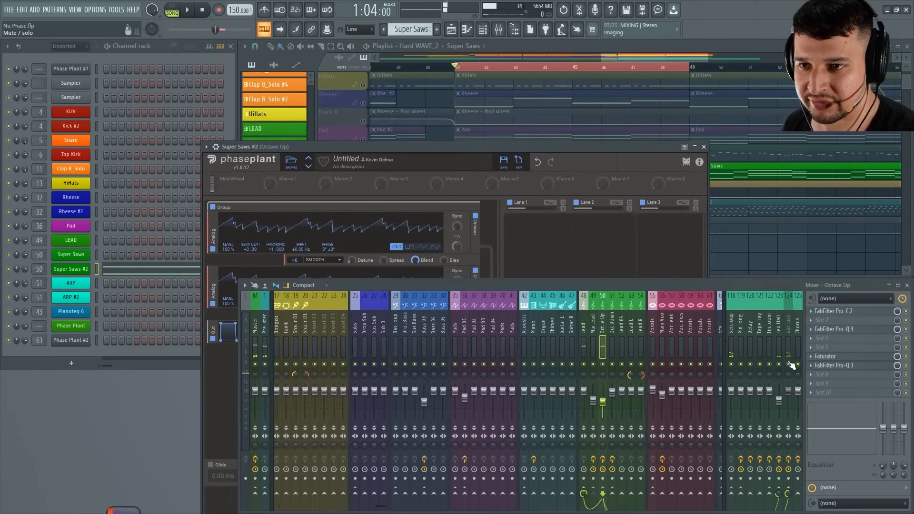
left_click(731, 360)
left_click(478, 142)
key("space")
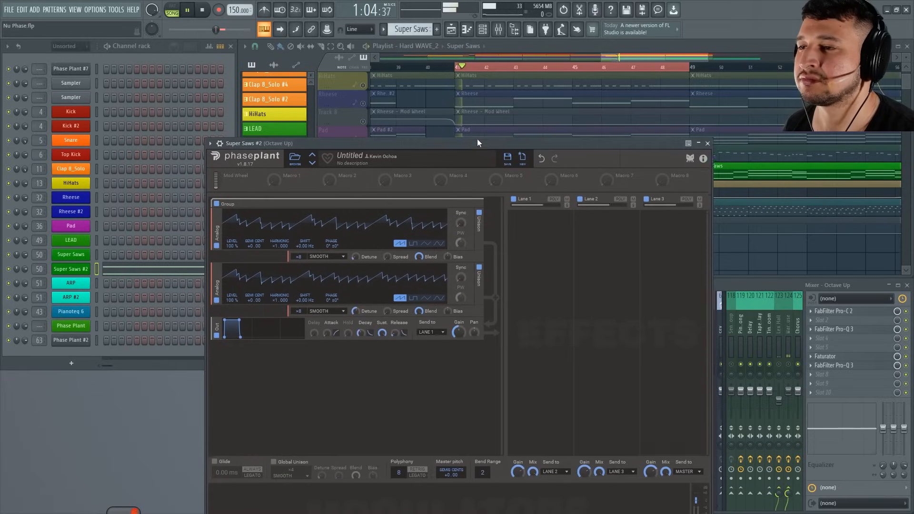
left_click_drag(477, 138, 474, 25)
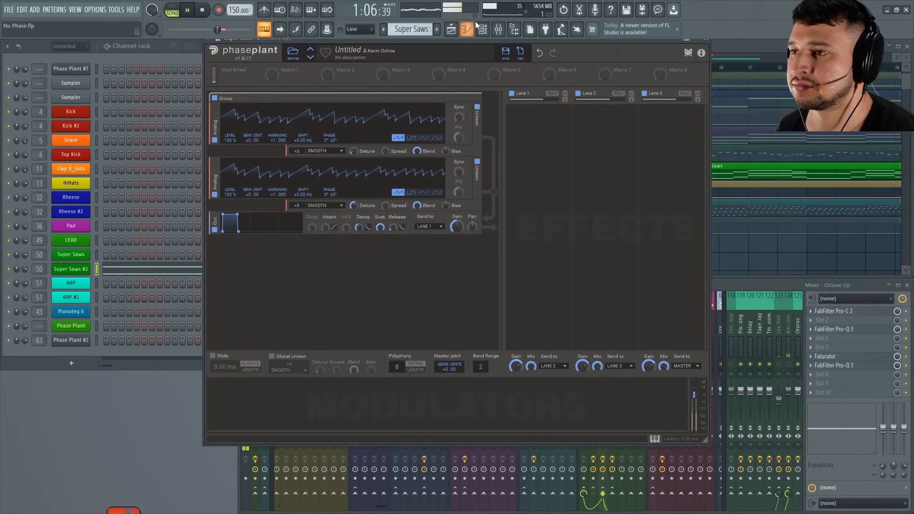
Lengthen the Release of the output envelope in the Super Saws #2 patch and save the project.
left_click_drag(393, 228, 396, 223)
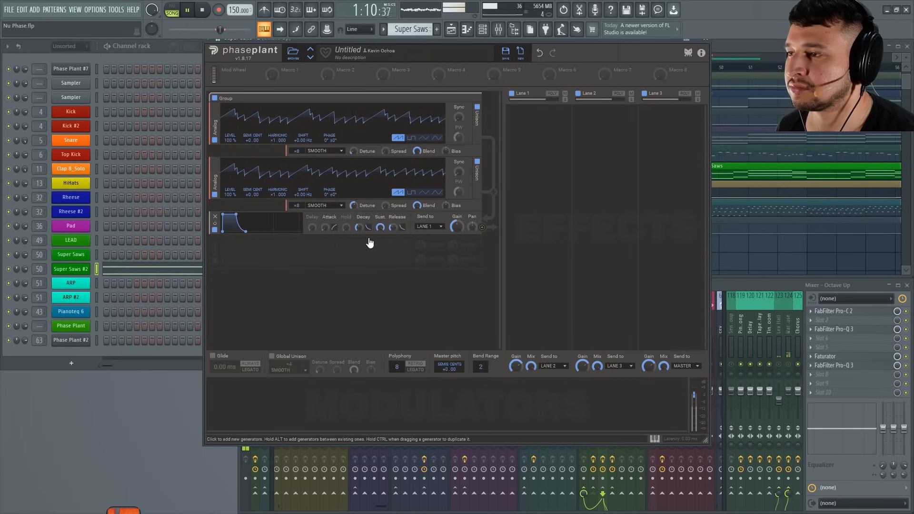
key("ctrl+s")
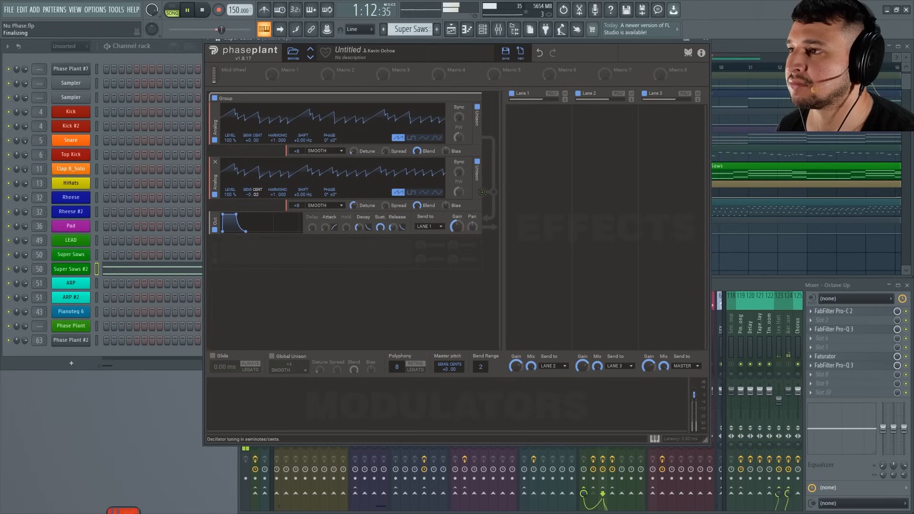
Fine-tune the first Analog oscillator to +0.03 and the second to -0.03 semitones while auditioning the loop.
left_click_drag(253, 141, 253, 137)
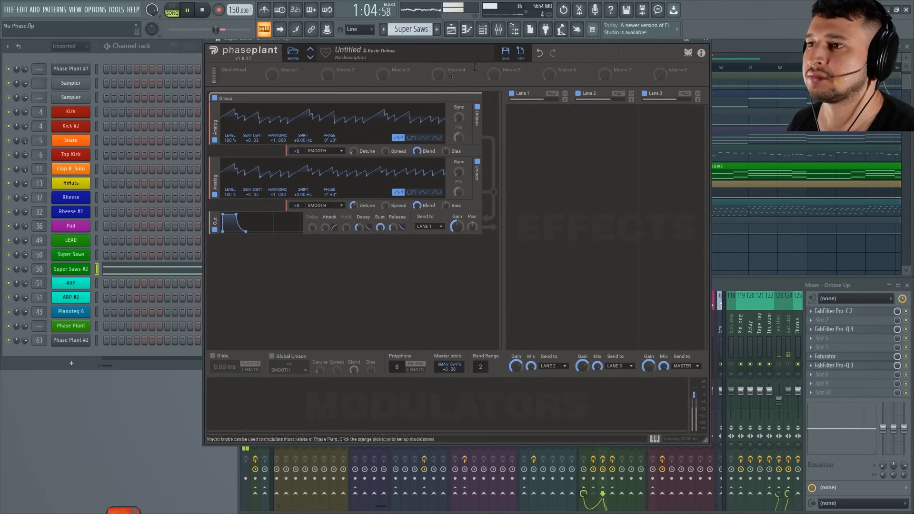
left_click_drag(502, 43, 508, 87)
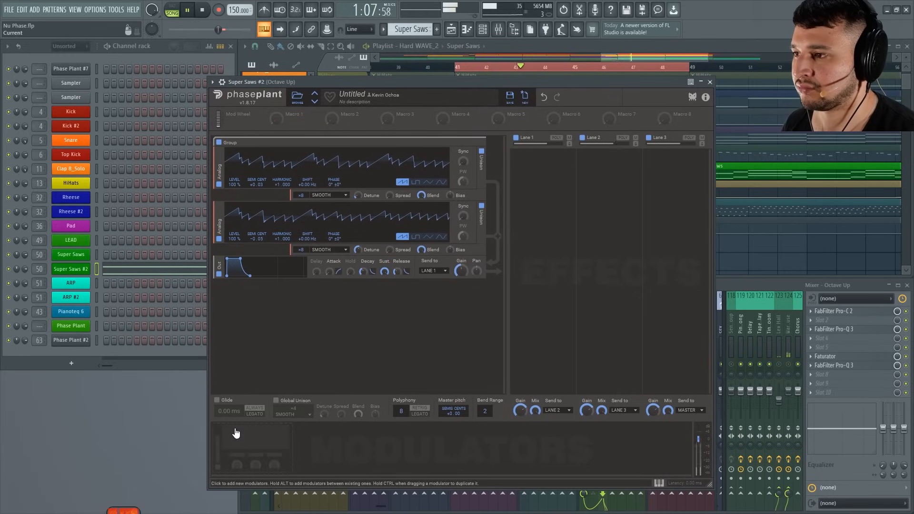
left_click_drag(381, 78, 382, 78)
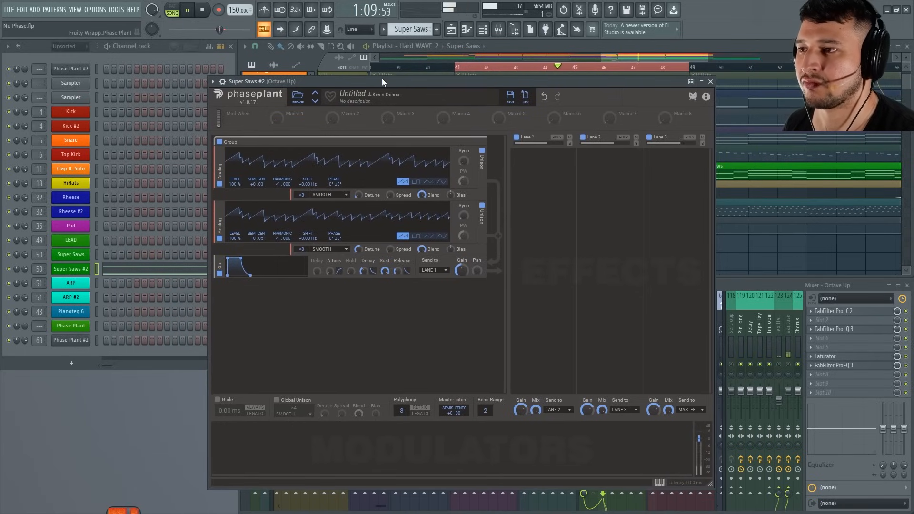
key("space")
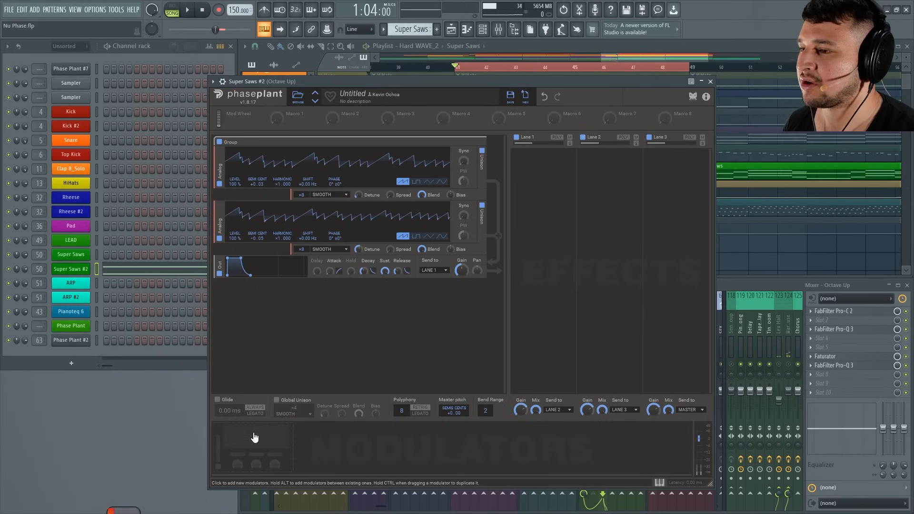
Examine the original Super Saws patch's oscillators, filter, outputs and effect lanes for reference.
left_click(71, 256)
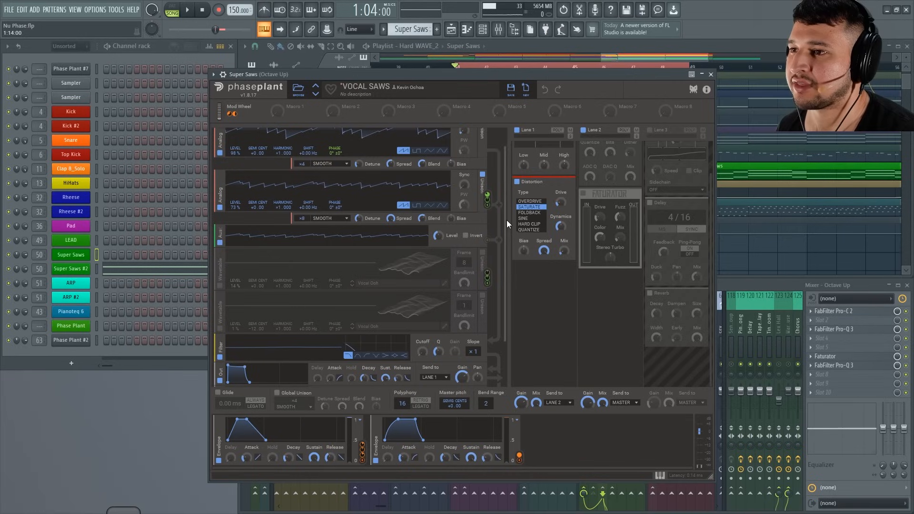
left_click_drag(507, 222, 510, 295)
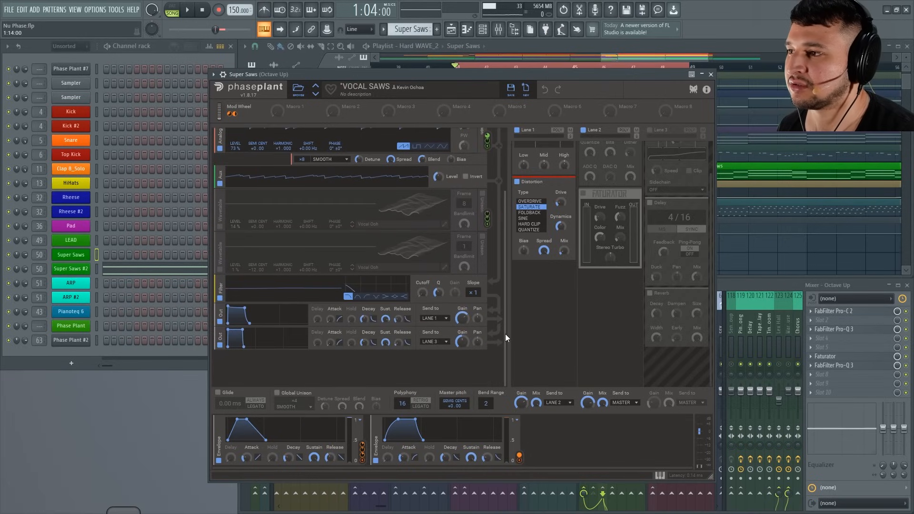
left_click_drag(505, 334, 487, 194)
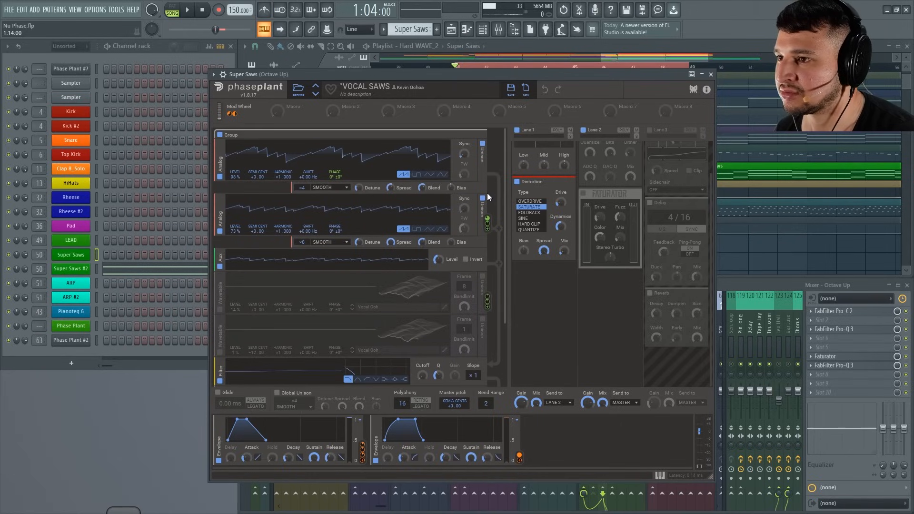
scroll(417, 231, "down", 1)
scroll(416, 232, "up", 1)
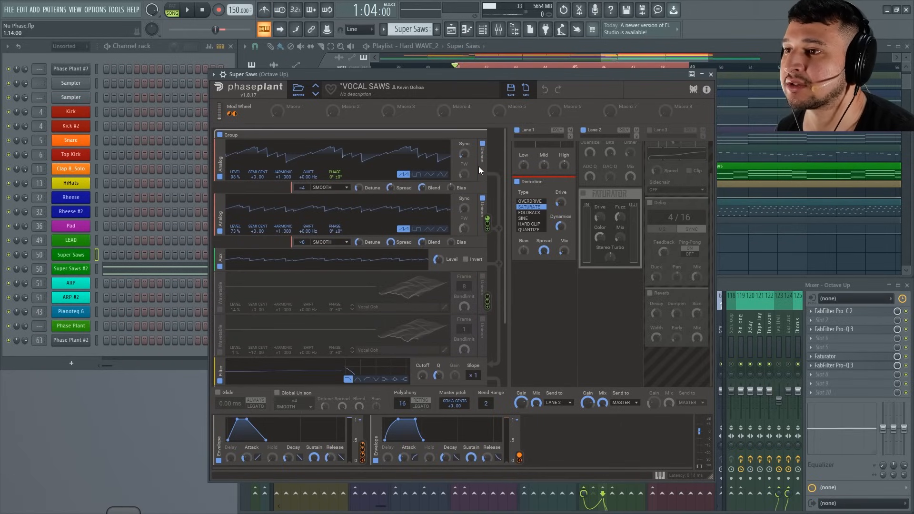
scroll(340, 189, "down", 1)
scroll(342, 212, "up", 1)
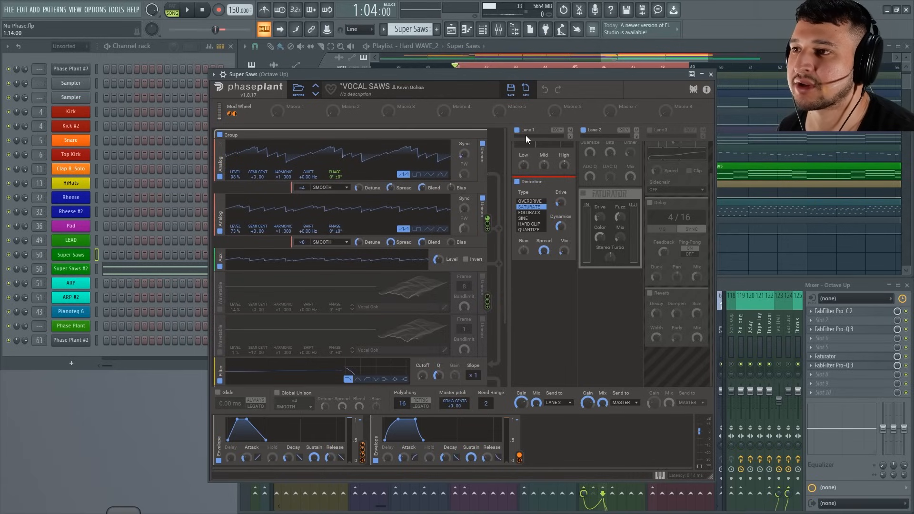
left_click(711, 74)
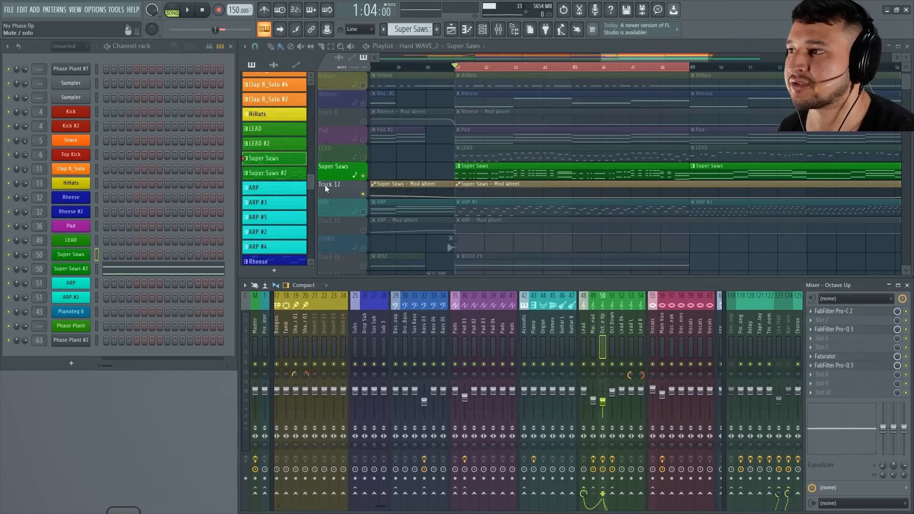
Reopen the Super Saws #2 patch, raise the unison Spread on both Analog oscillators and adjust the second one's Detune during playback.
left_click(83, 269)
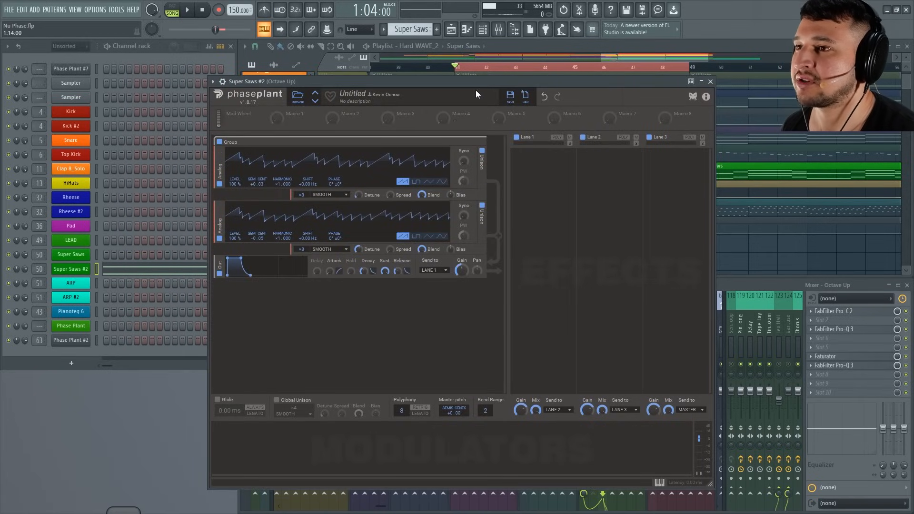
key("space")
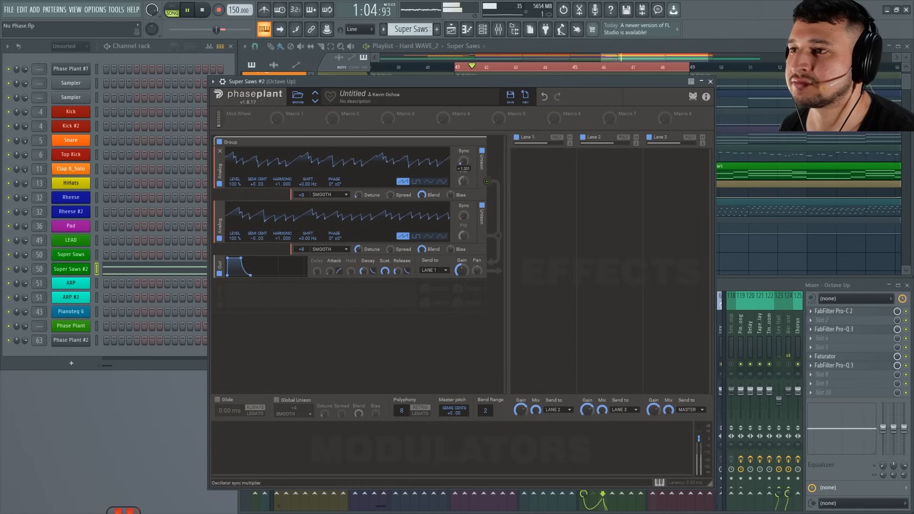
left_click_drag(393, 194, 394, 186)
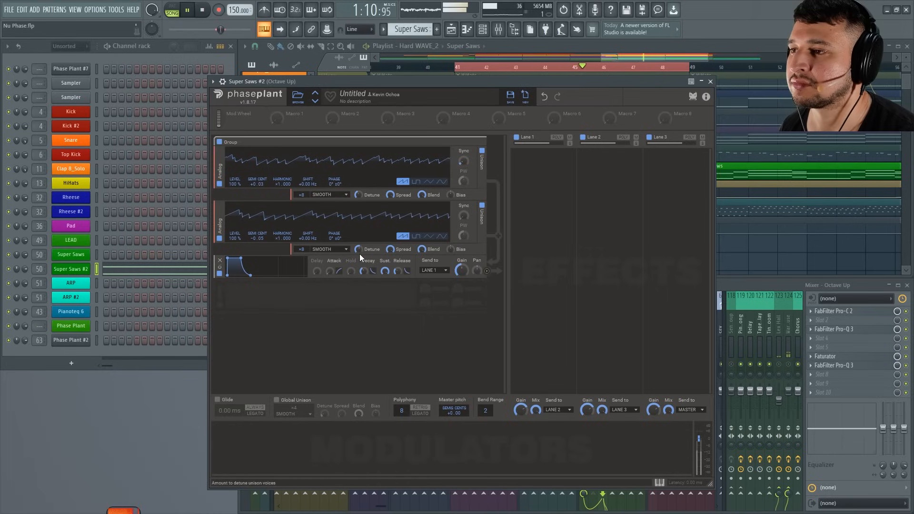
left_click_drag(359, 251, 359, 258)
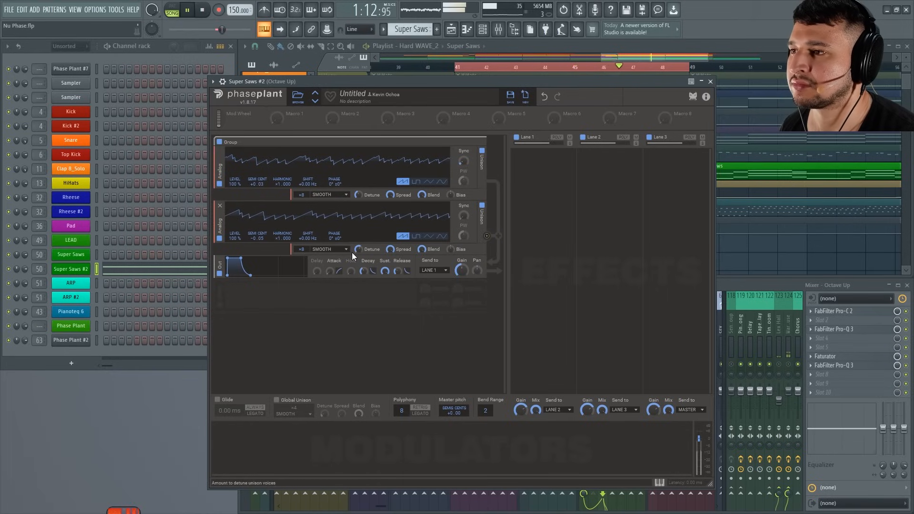
left_click(332, 249)
left_click(255, 354)
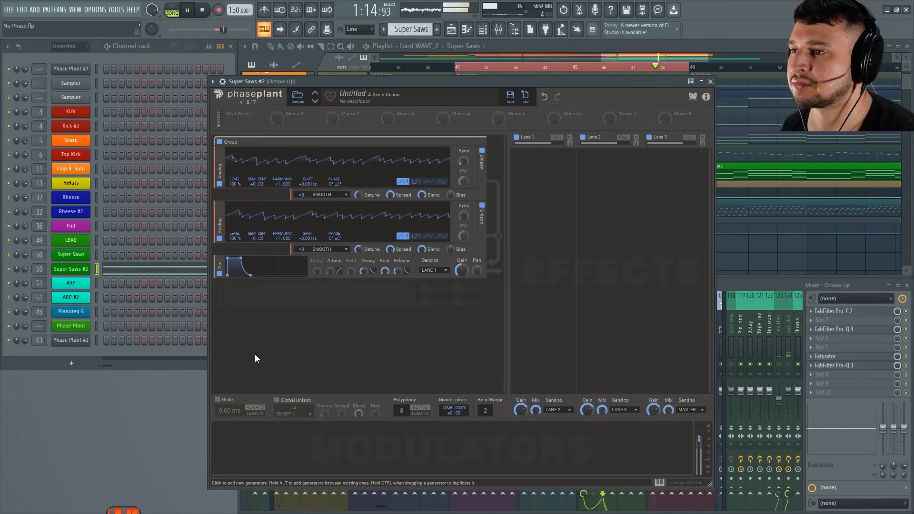
left_click_drag(415, 80, 416, 79)
key("space")
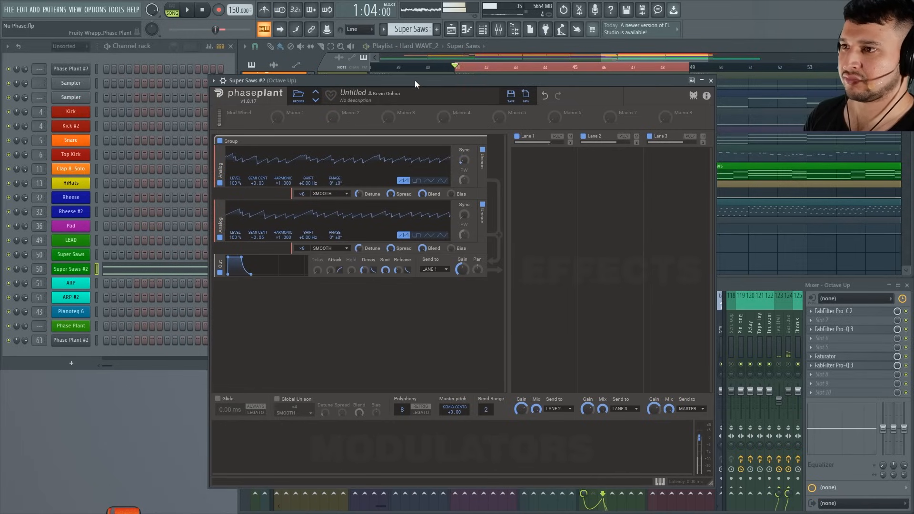
Disable the second Analog oscillator, set the first oscillator's unison mode to Minor 7, and audition the chord.
left_click(332, 249)
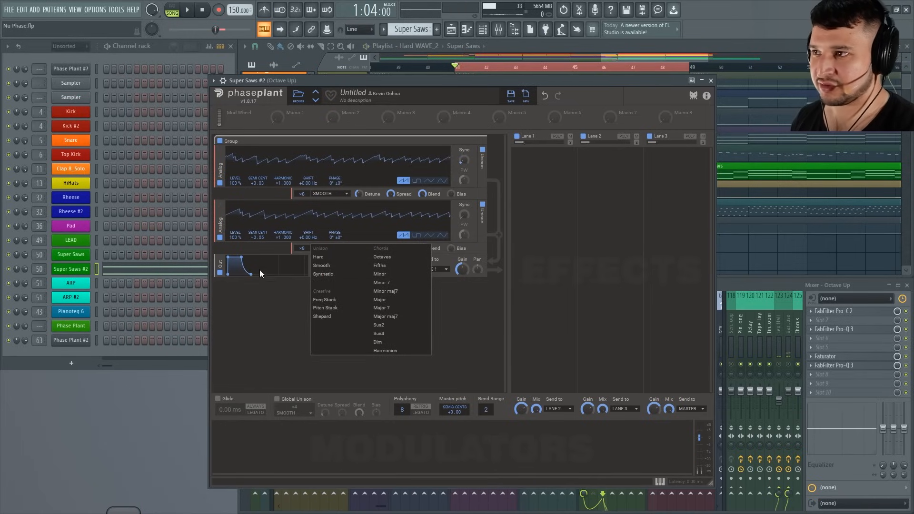
left_click(220, 237)
left_click(336, 195)
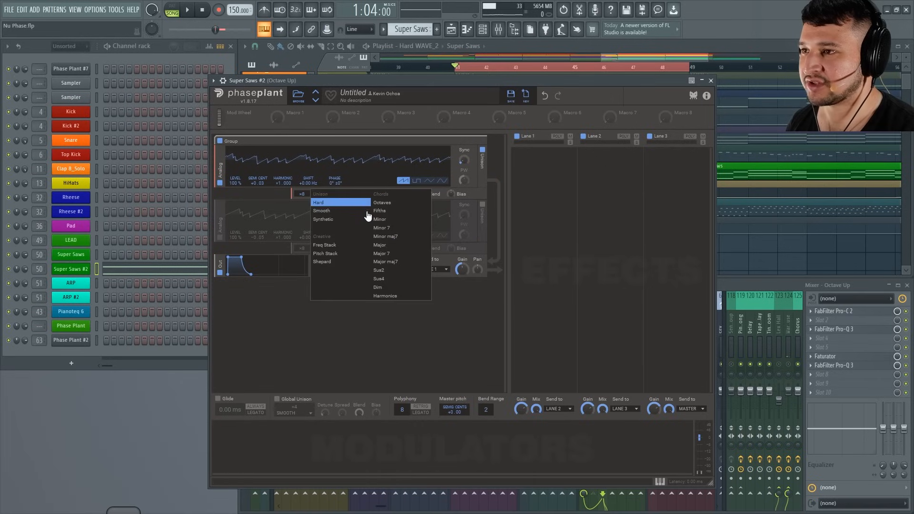
left_click(411, 231)
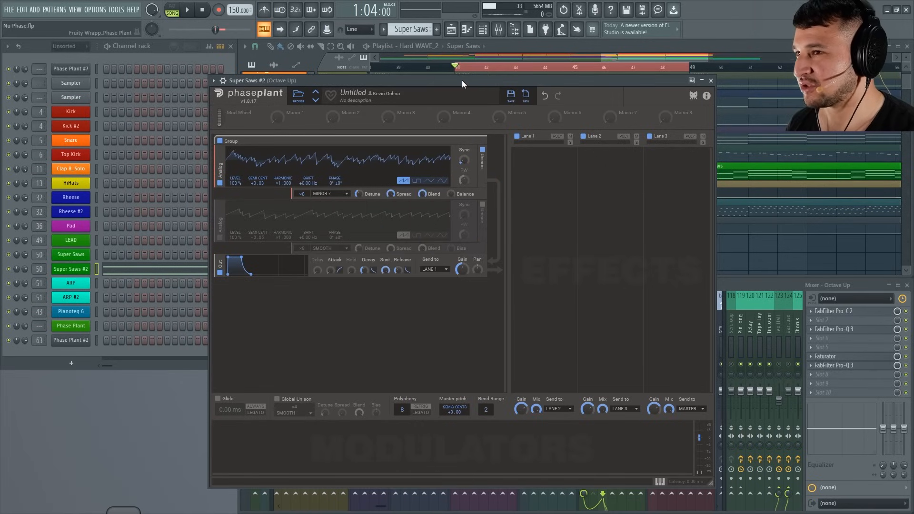
key("space")
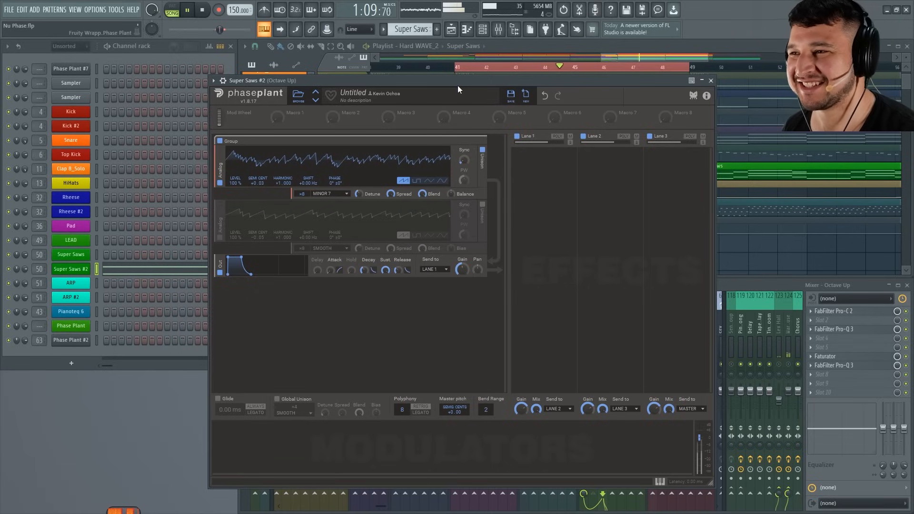
key("space")
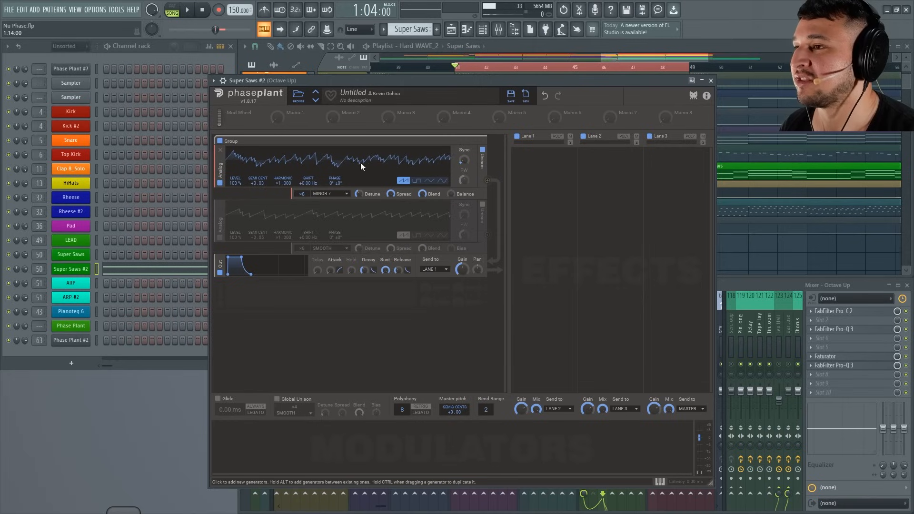
Set the first oscillator's unison mode to Major and reduce its Detune while auditioning the loop.
left_click(331, 194)
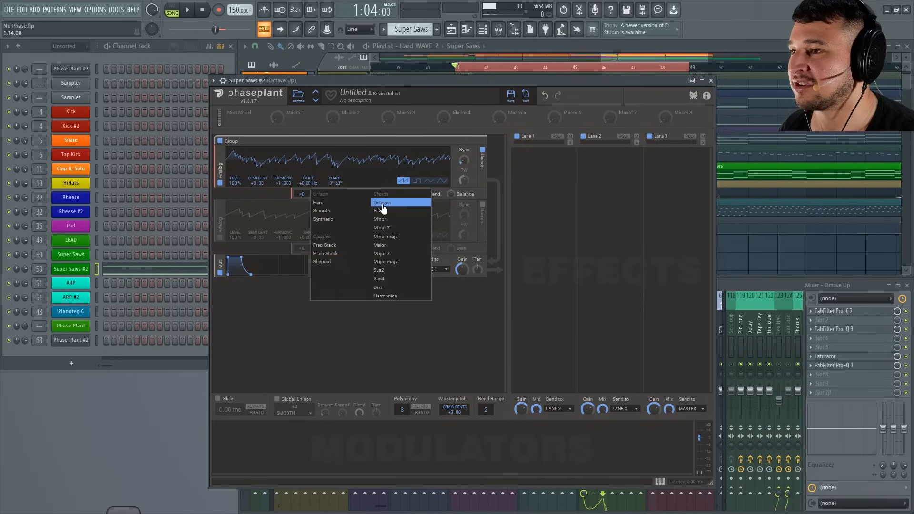
left_click(402, 245)
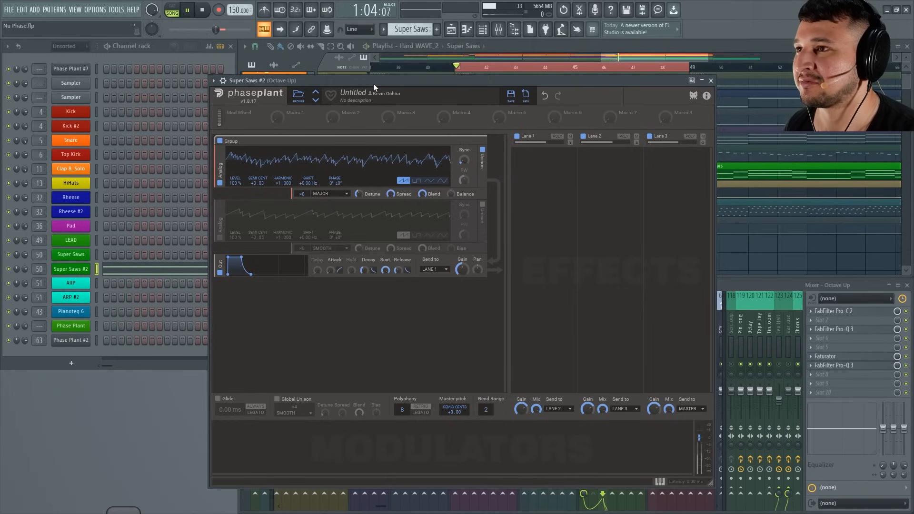
key("space")
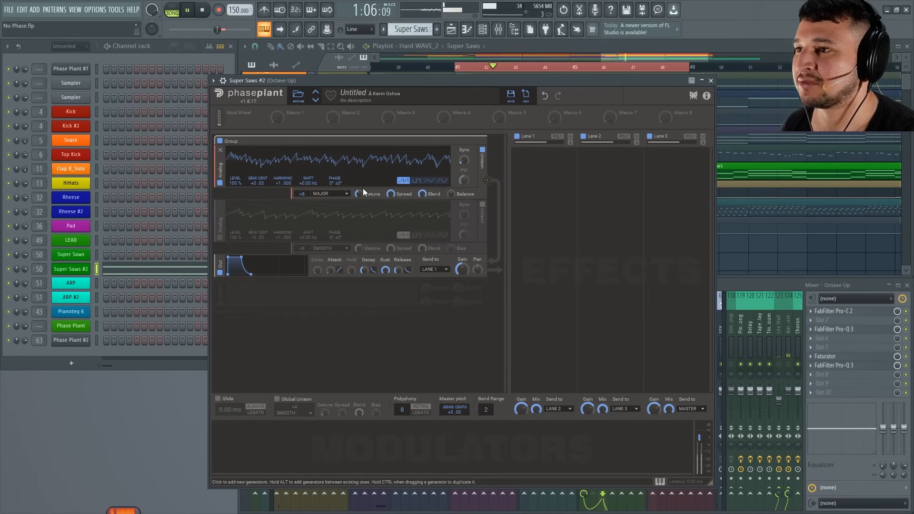
left_click_drag(359, 195, 359, 210)
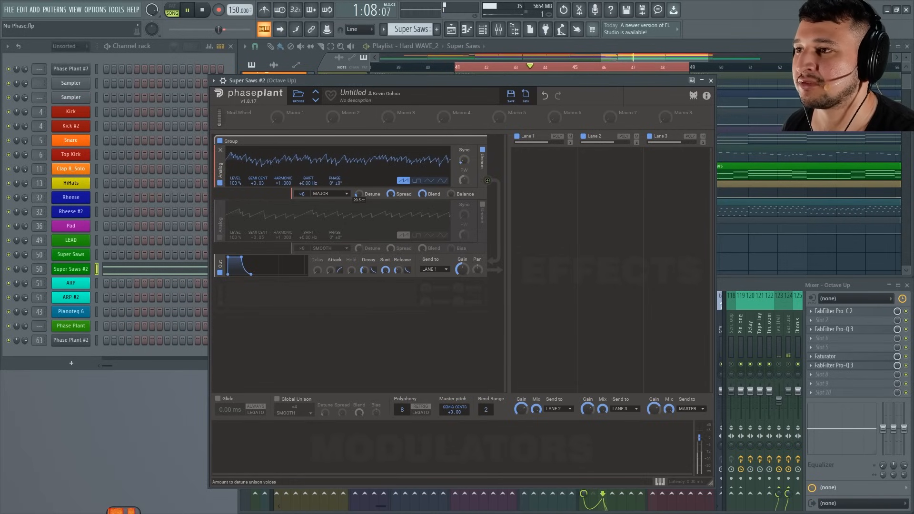
left_click_drag(481, 92, 496, 292)
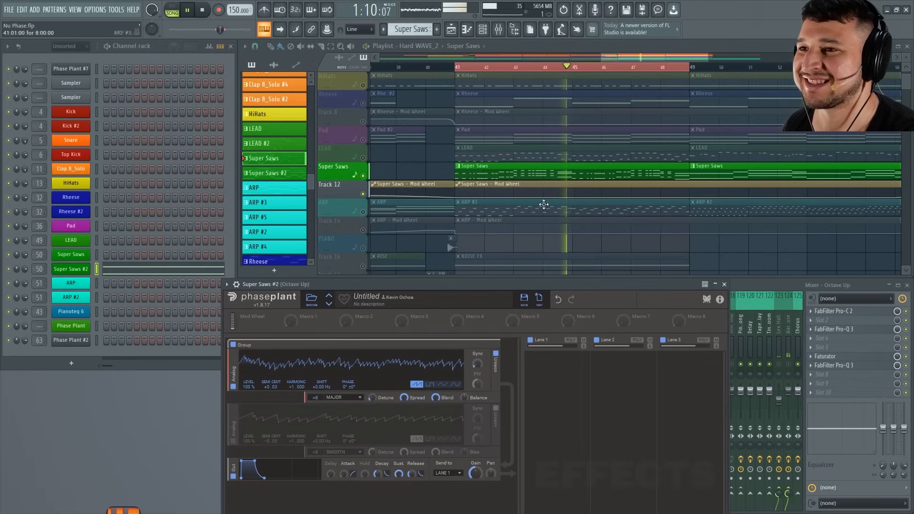
key("space")
Open the Super Saws pattern's notes in the piano roll and add a Faturator effect to Lane 1 of the patch during playback.
double_click(534, 173)
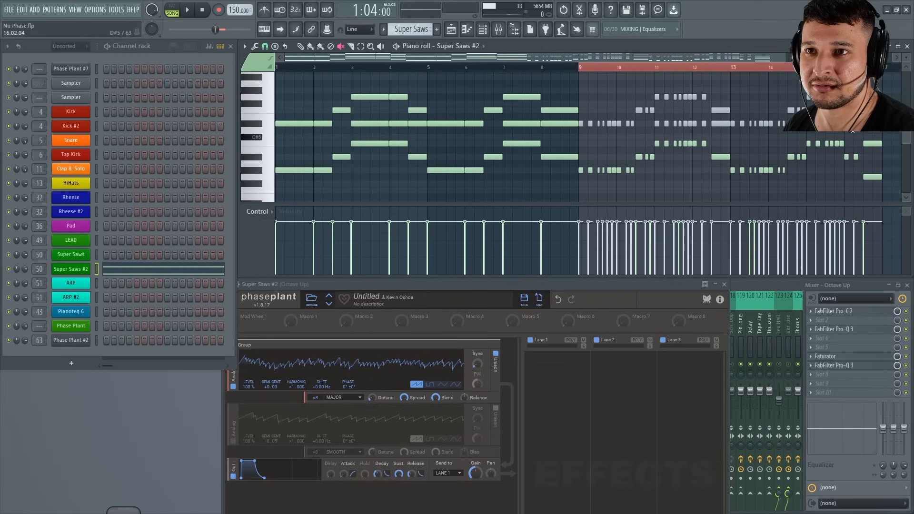
key("space")
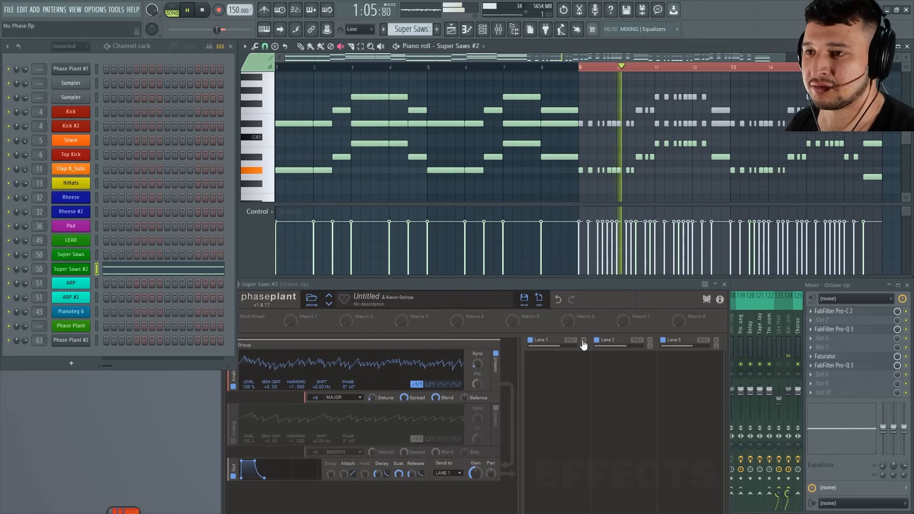
left_click_drag(566, 285, 549, 119)
left_click(531, 216)
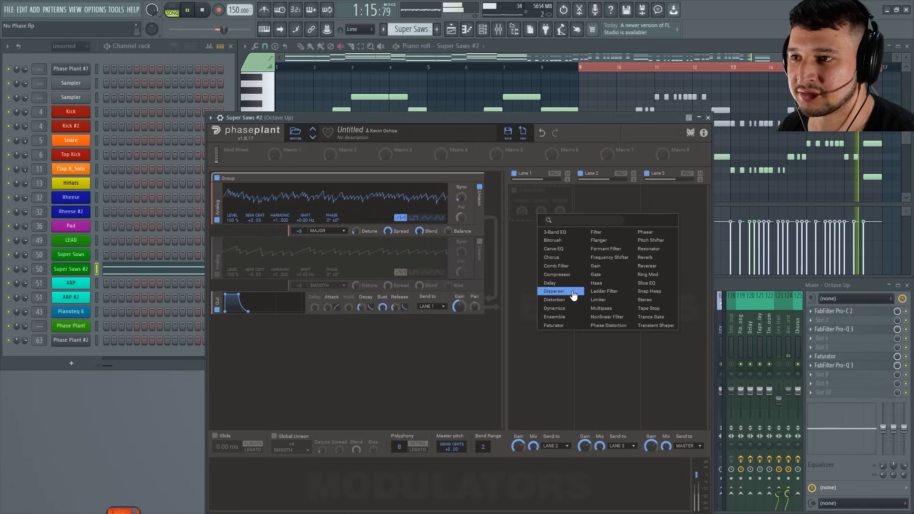
left_click(553, 326)
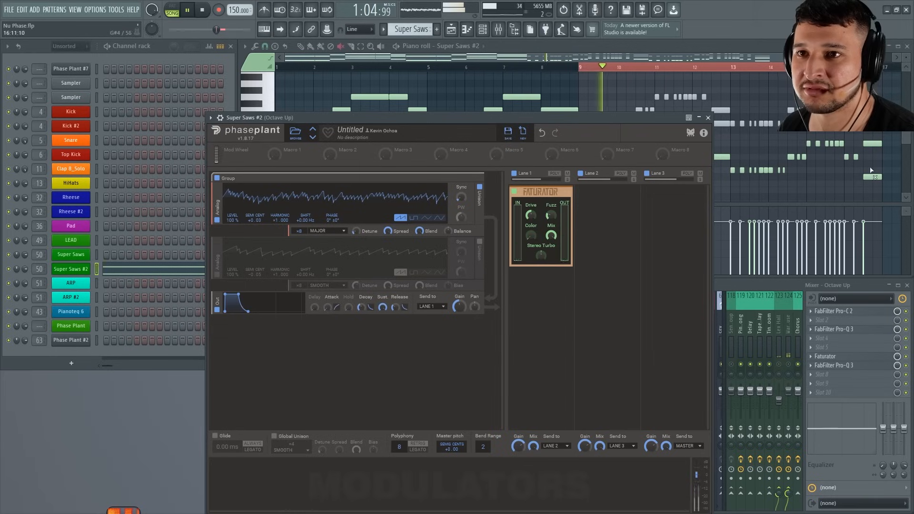
Adjust the Faturator's Drive in Lane 1 while auditioning the loop.
left_click(871, 144)
left_click(536, 284)
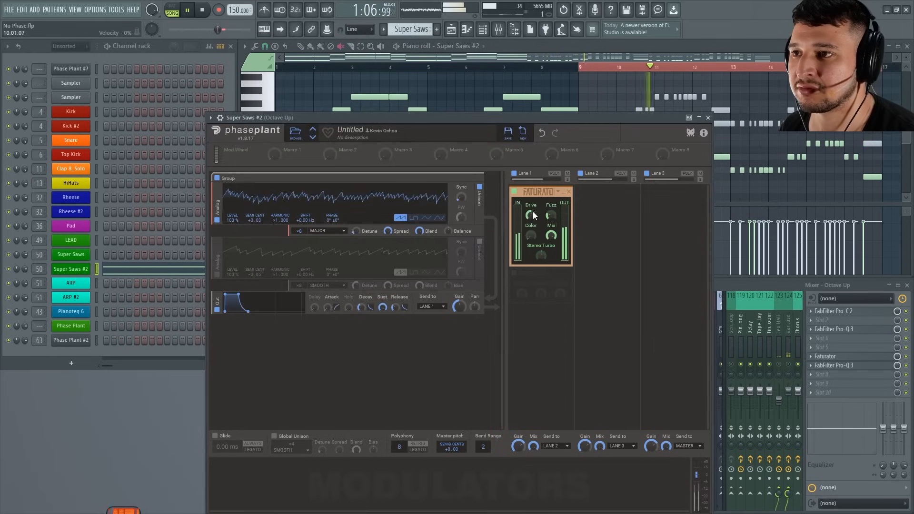
mouse_move(532, 213)
left_mouse_down()
mouse_move(551, 212)
mouse_move(551, 234)
mouse_move(531, 210)
left_mouse_up()
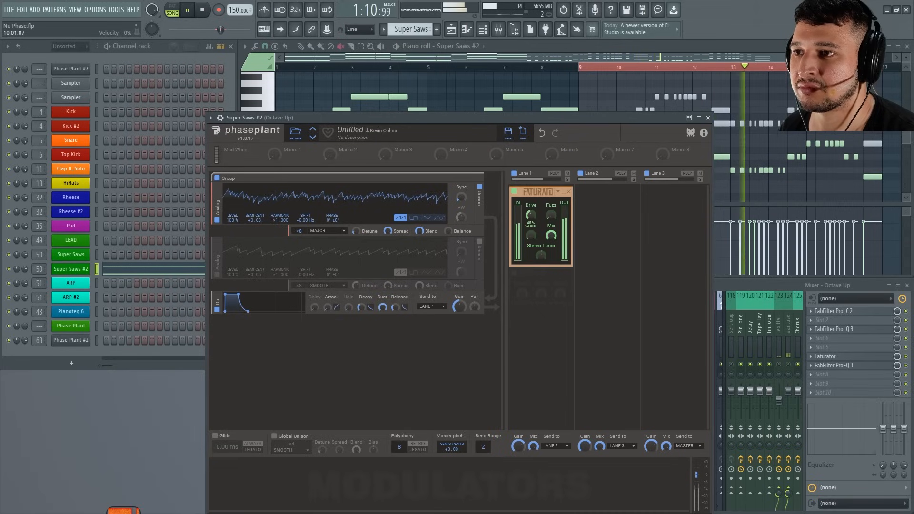
Replace the Faturator in Lane 1 with a Distortion effect, set its type to Saturate, and audition it.
left_click(569, 191)
left_click(542, 207)
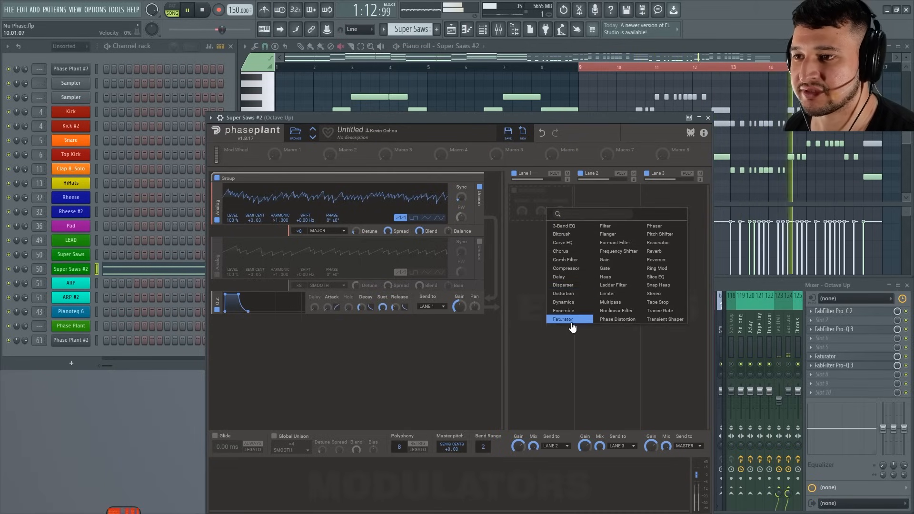
left_click(565, 293)
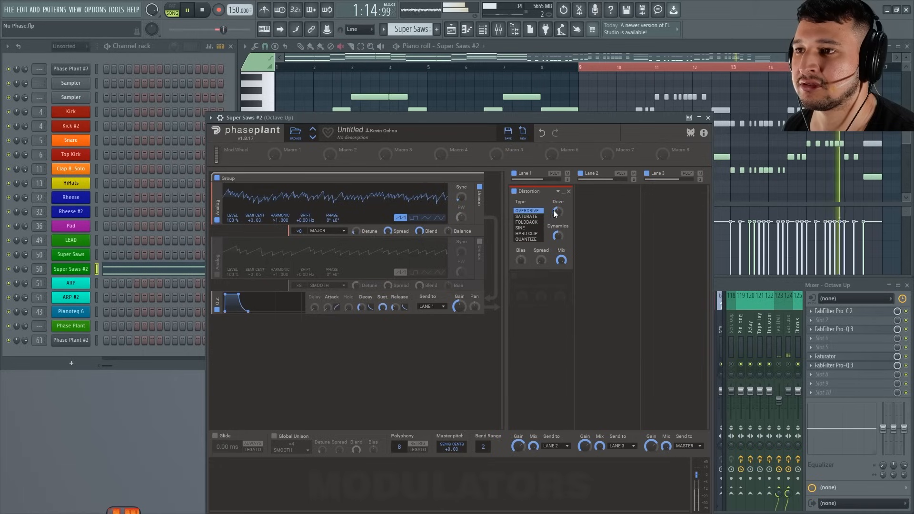
left_click(526, 217)
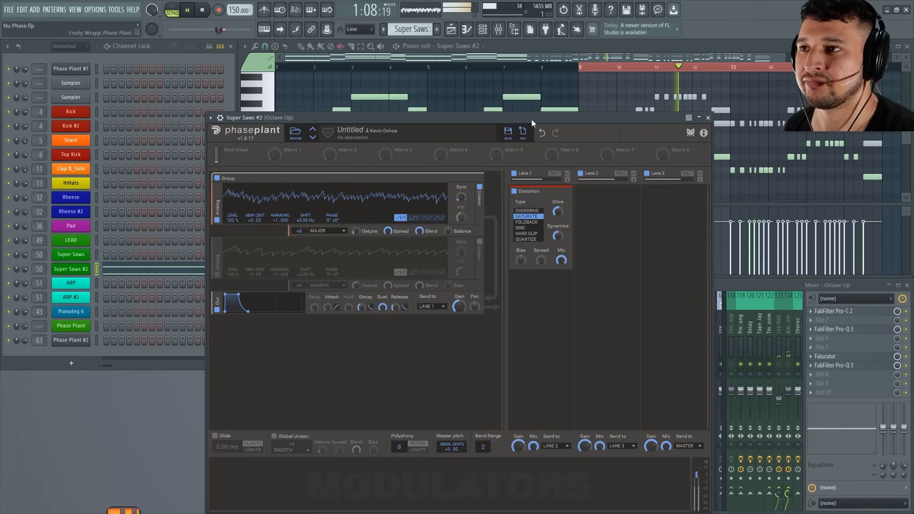
key("space")
Add a Chorus effect after the Distortion in Lane 1 and adjust its Rate during playback.
left_click(551, 285)
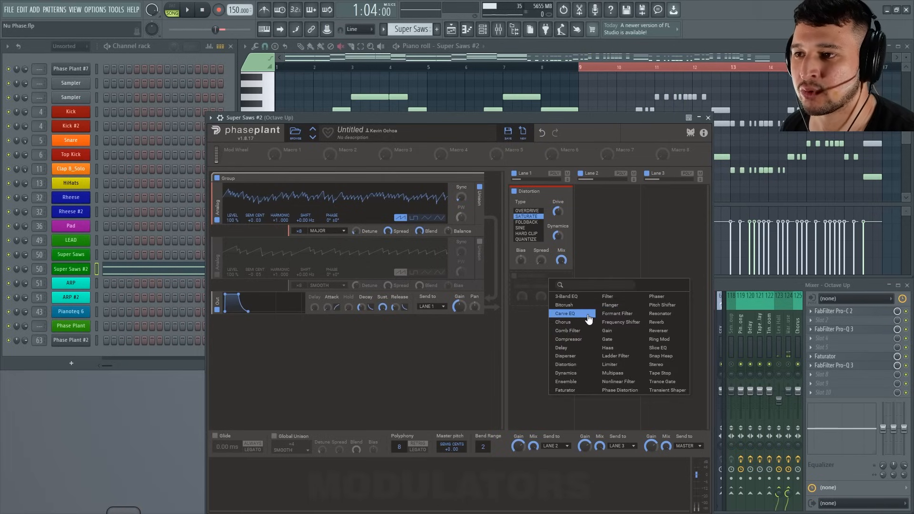
left_click(569, 322)
key("space")
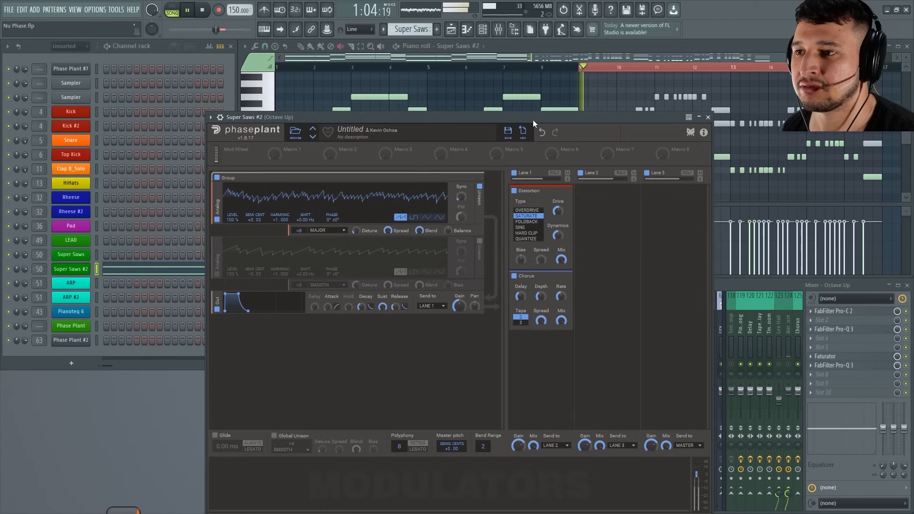
mouse_move(562, 296)
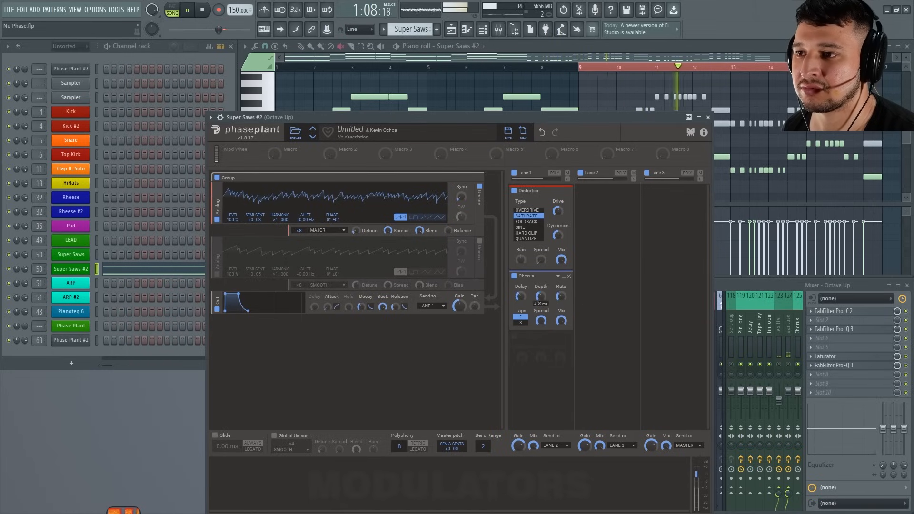
left_click_drag(560, 294, 558, 286)
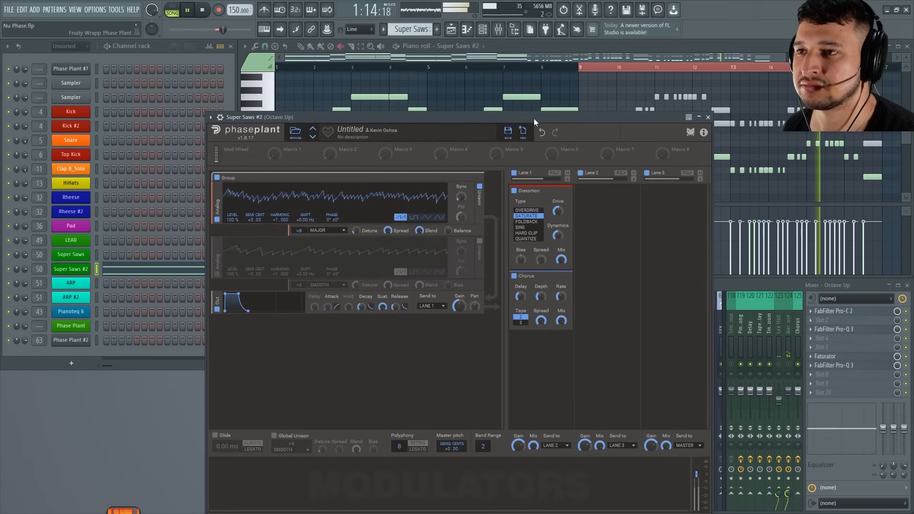
key("space")
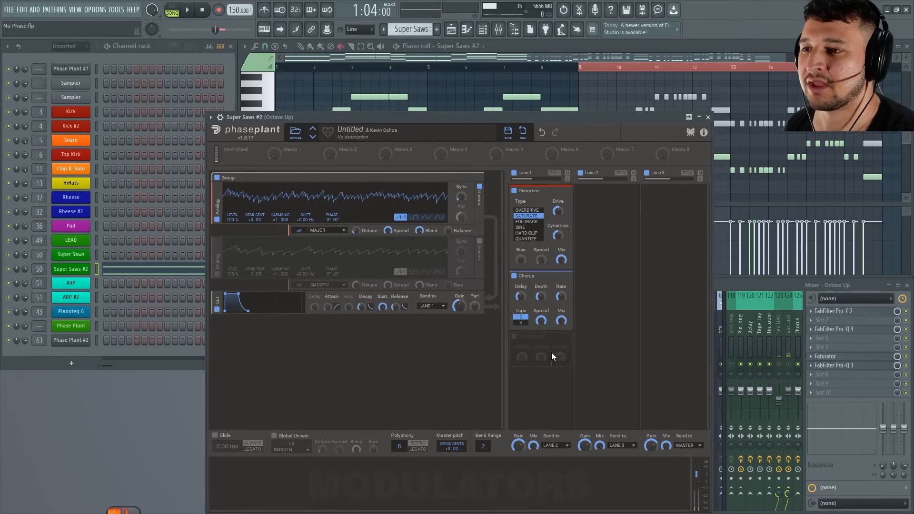
Try lowering the first Analog oscillator by 12 semitones and audition the loop.
left_click(551, 353)
left_click(593, 98)
left_click(387, 351)
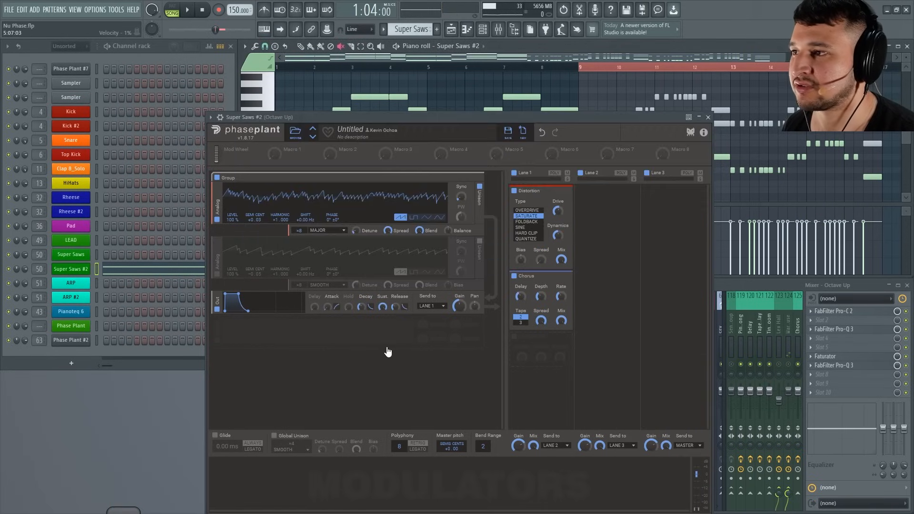
left_click_drag(250, 220, 251, 243)
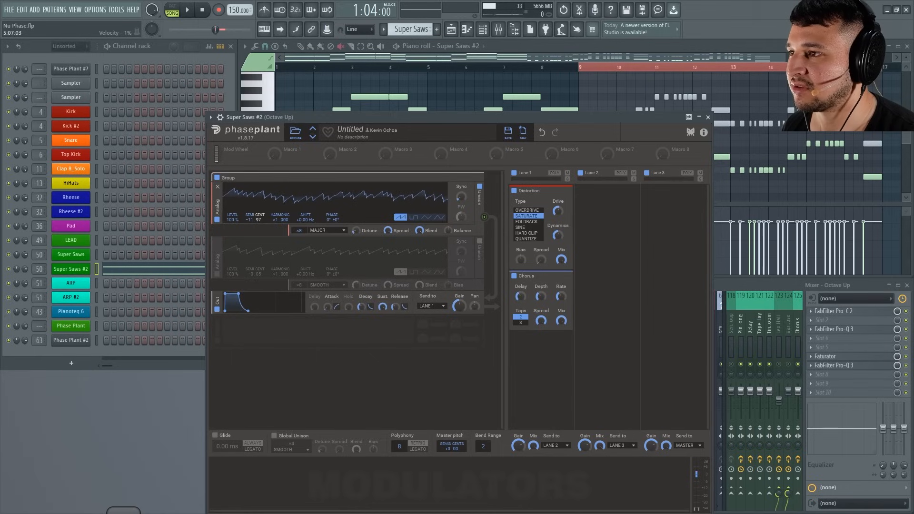
key("space")
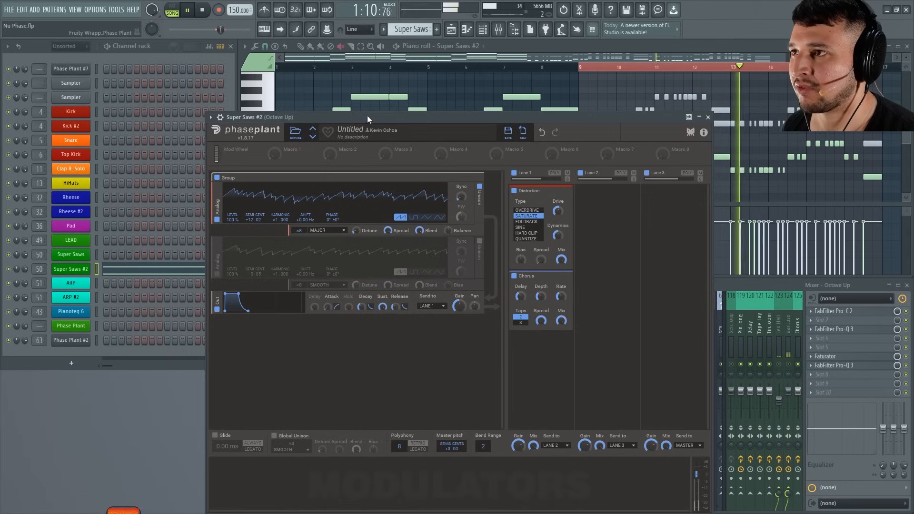
left_click_drag(368, 115, 367, 115)
key("space")
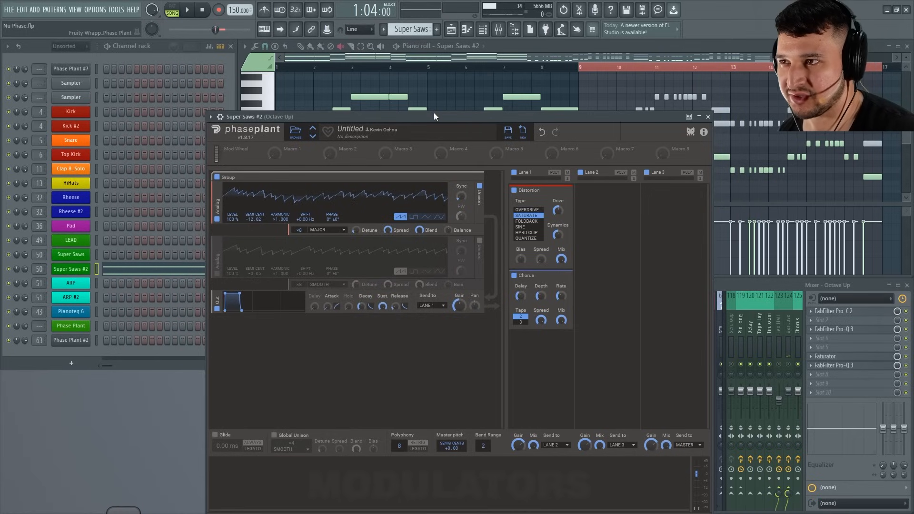
Restore the first Analog oscillator's pitch to its original octave and audition the loop.
key("space")
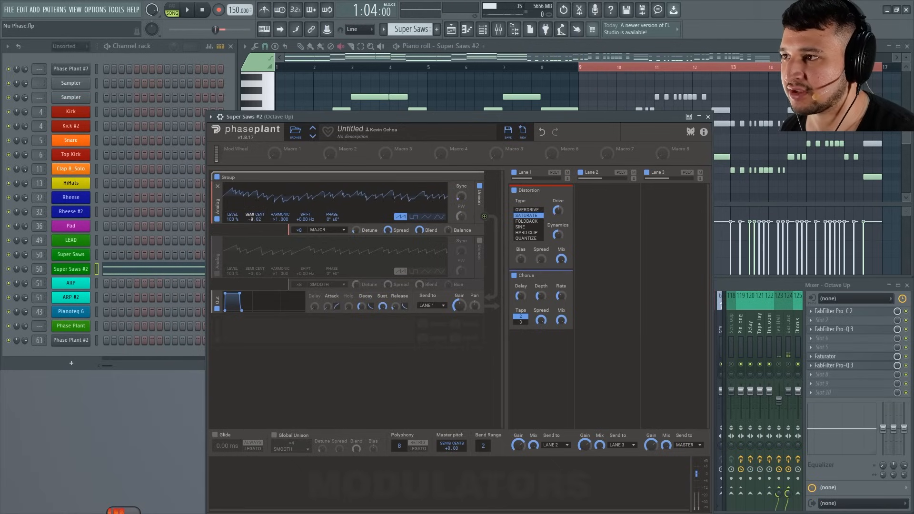
left_click_drag(251, 220, 250, 205)
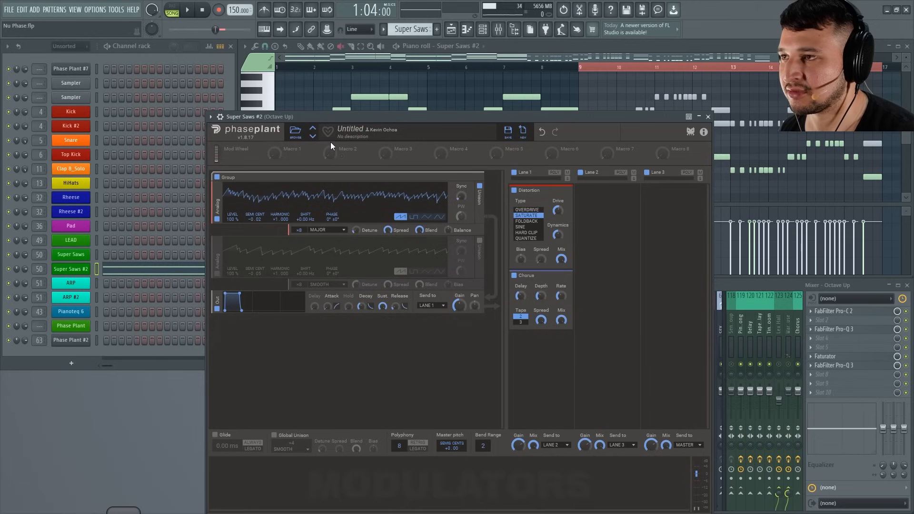
key("space")
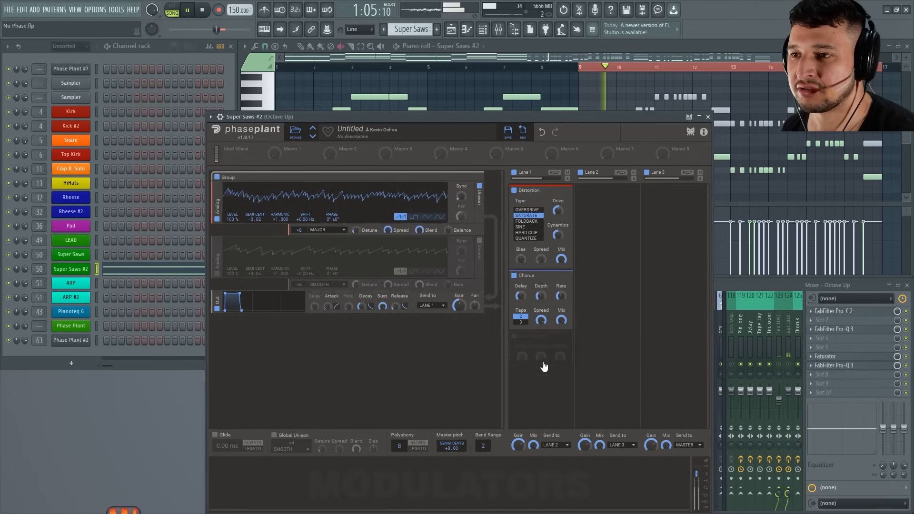
key("space")
Add a Bitcrush effect after the Chorus in Lane 1 and set its frequency to 14.2 kHz while auditioning.
left_click(560, 337)
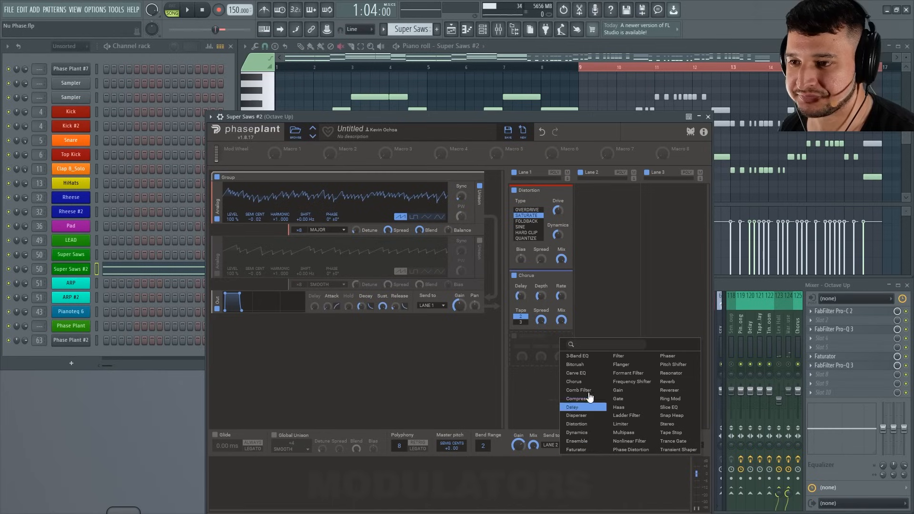
left_click(585, 364)
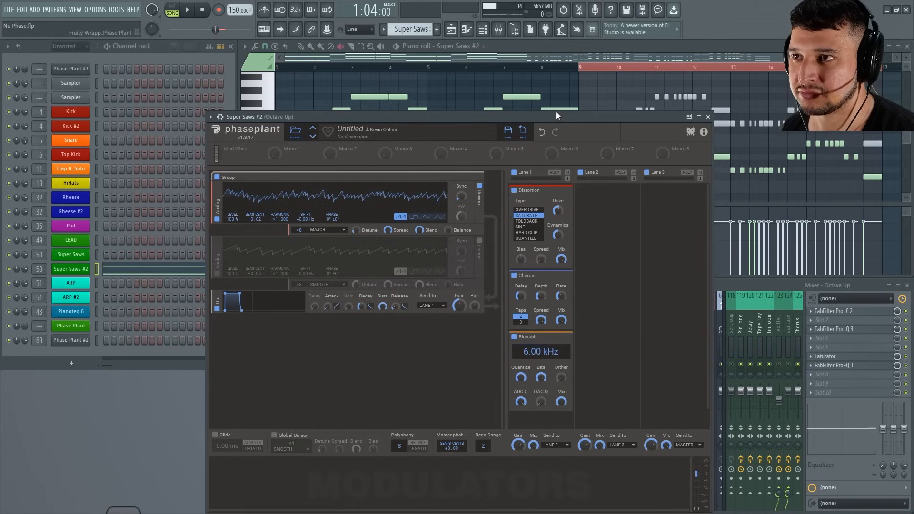
key("space")
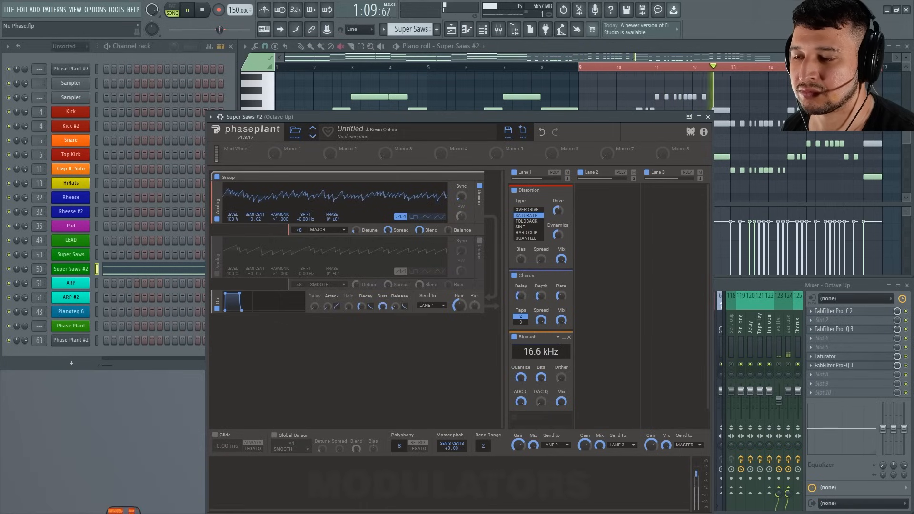
left_click_drag(541, 352, 541, 351)
mouse_move(521, 377)
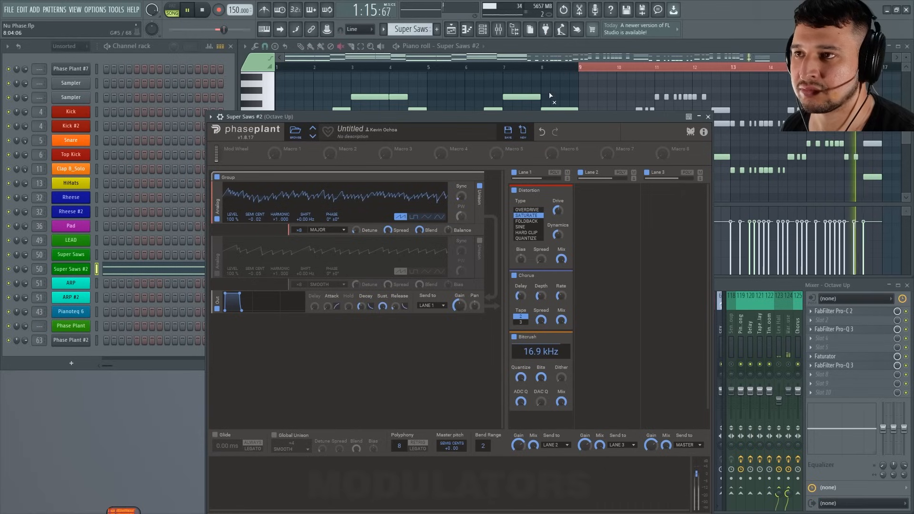
left_click_drag(544, 354, 540, 355)
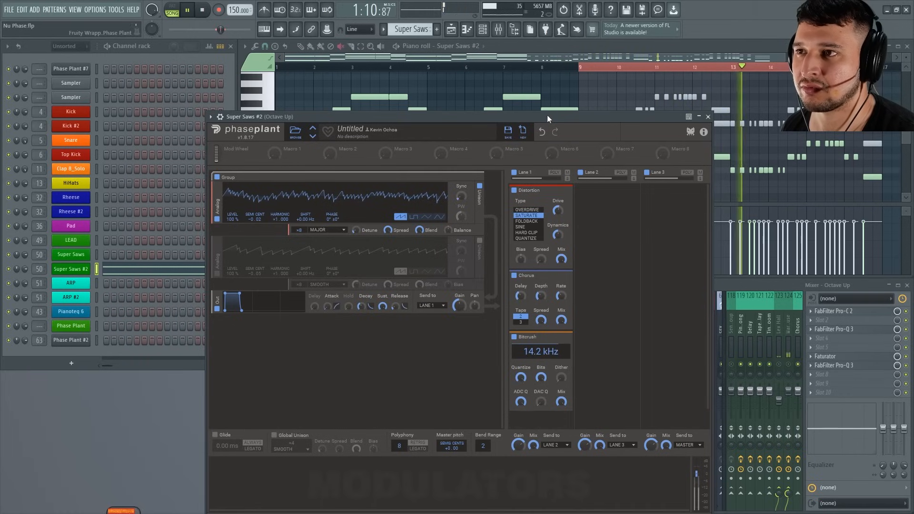
left_click_drag(547, 115, 547, 114)
key("space")
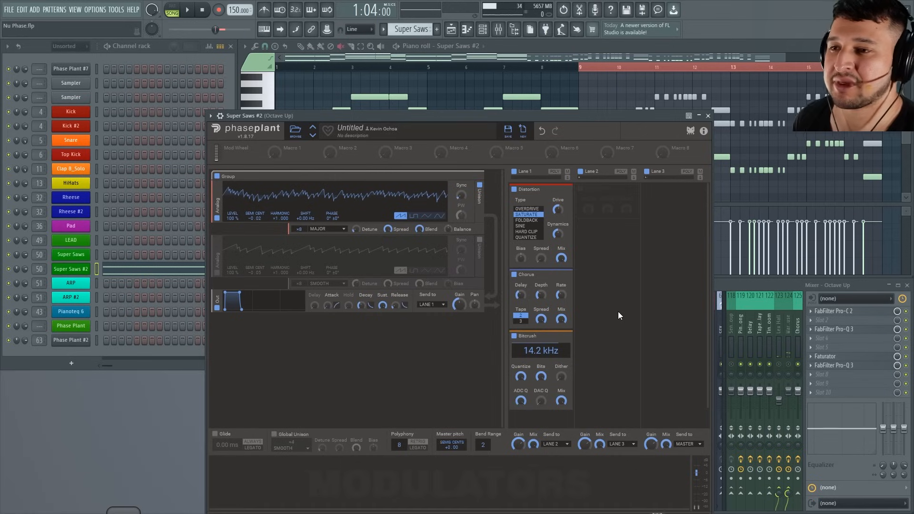
scroll(705, 341, "down", 1)
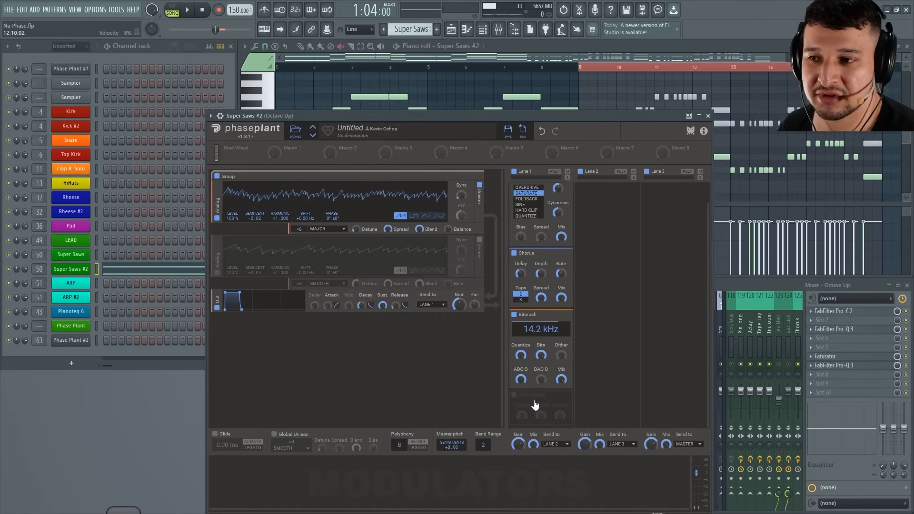
left_click(537, 401)
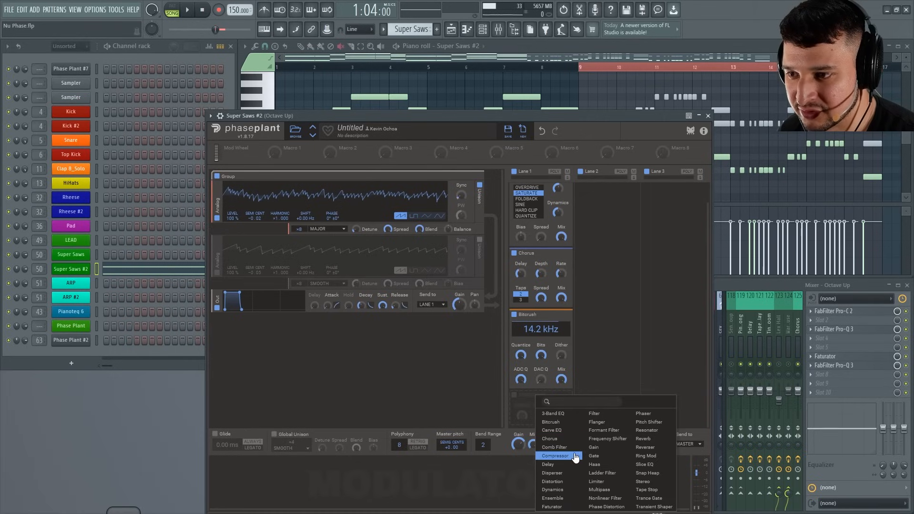
left_click(655, 431)
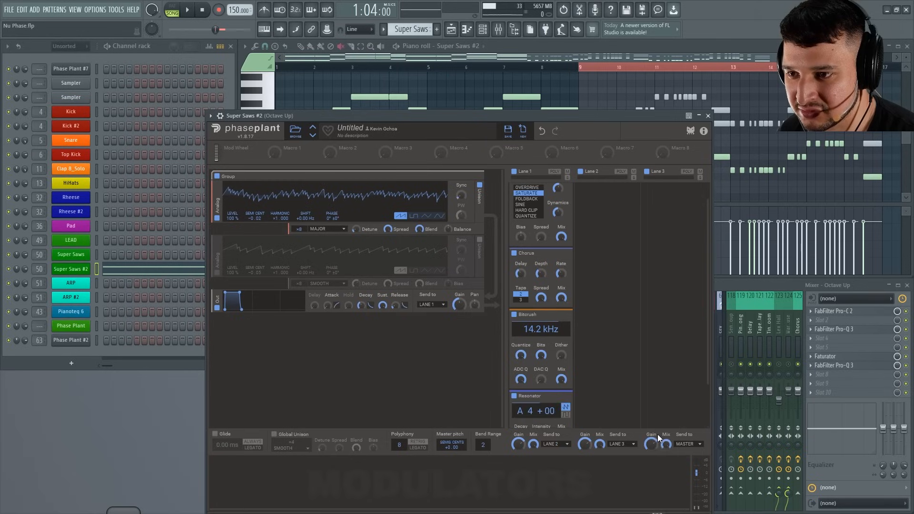
left_click(568, 397)
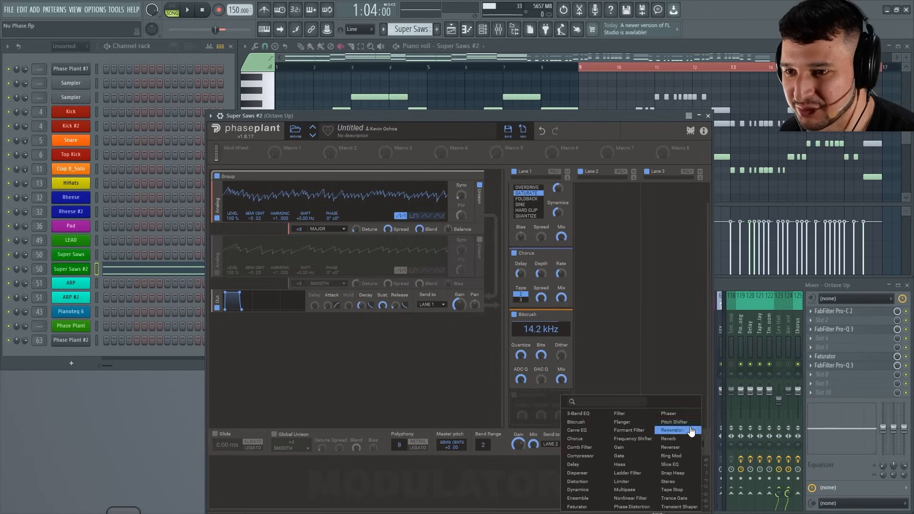
Add a Reverb effect after the Bitcrush in Lane 1 and set its Mix to 17% during playback.
left_click(673, 428)
left_click(577, 109)
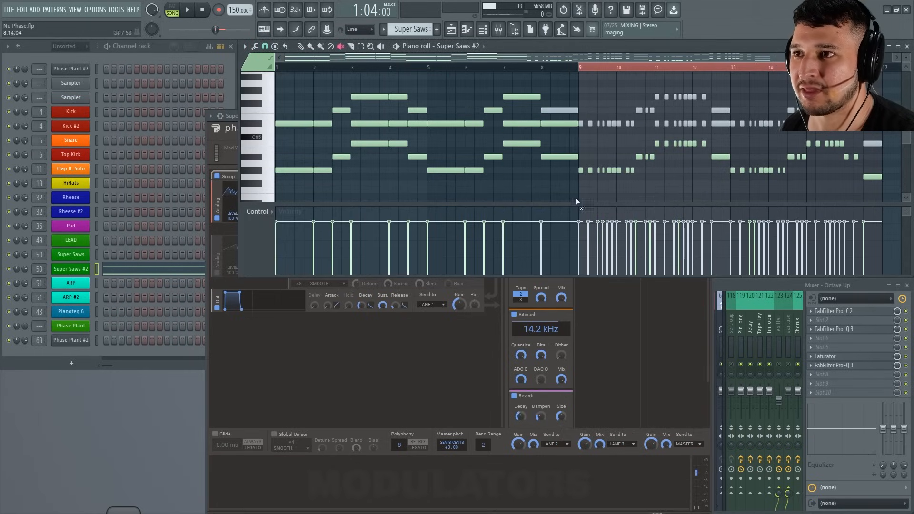
key("space")
left_click(709, 324)
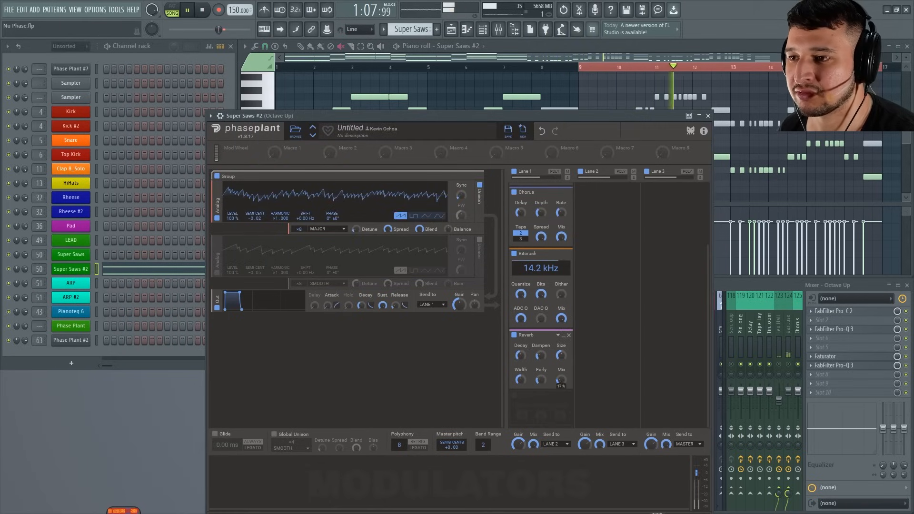
Add a Compressor after the Reverb in Lane 1 and raise its Makeup during playback.
left_click(552, 398)
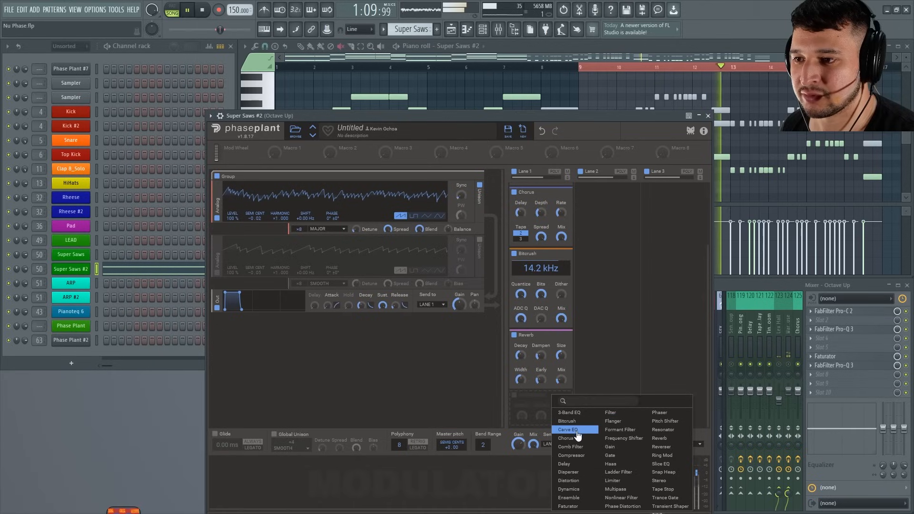
left_click(589, 458)
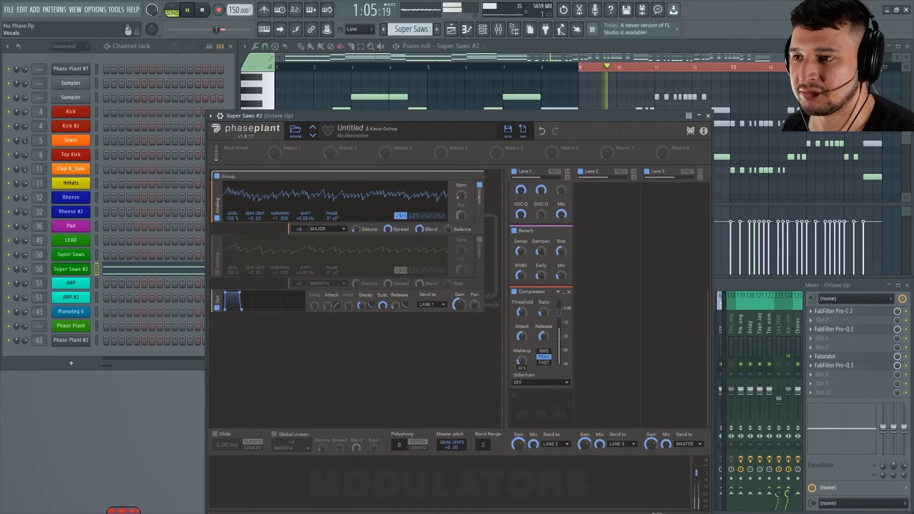
left_click_drag(522, 360, 522, 355)
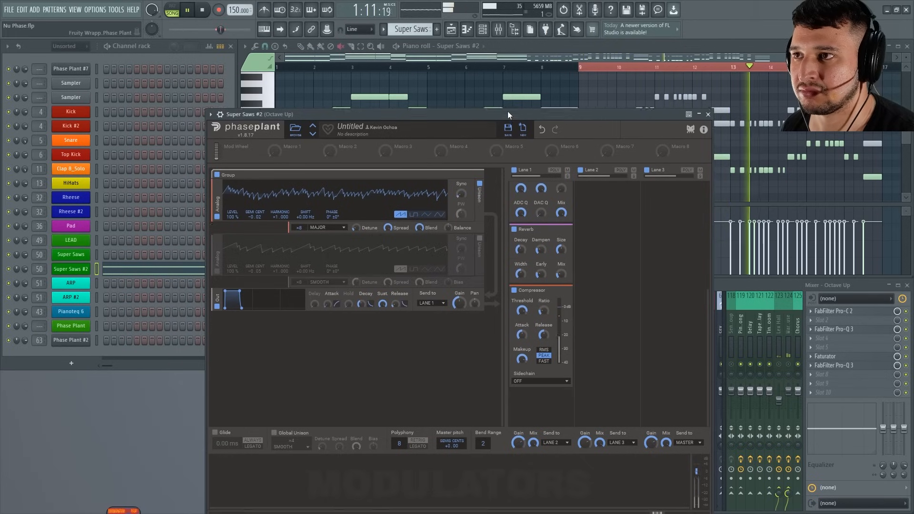
Stop playback, reposition the Super Saws #2 window to reveal its modulator area, and add an Envelope modulator.
left_click_drag(508, 115, 501, 67)
key("space")
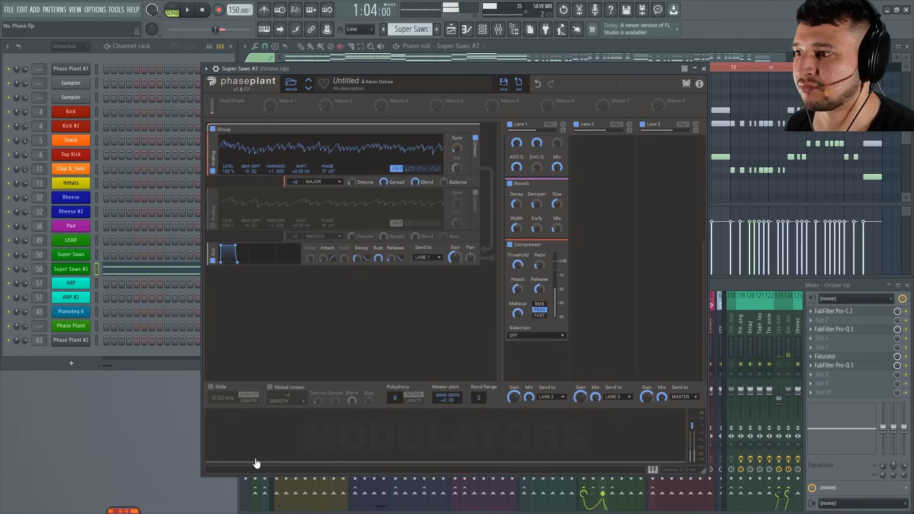
left_click(255, 465)
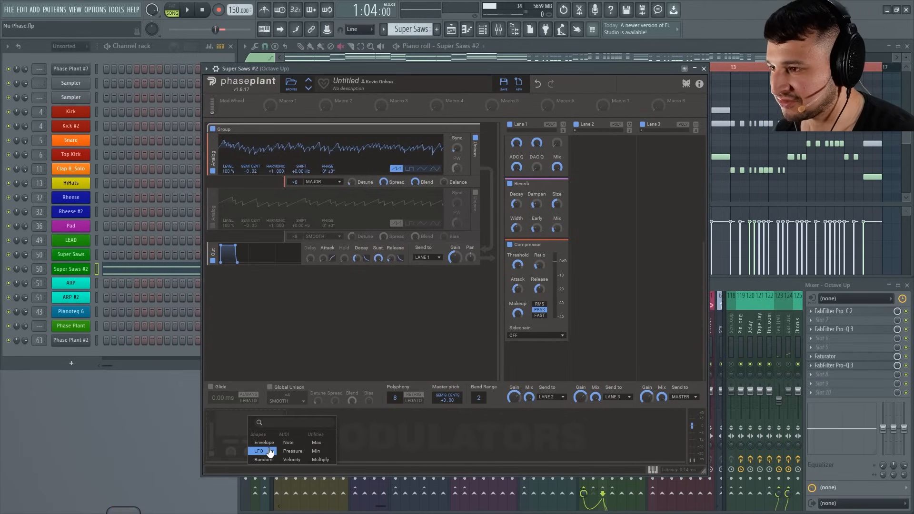
left_click(266, 444)
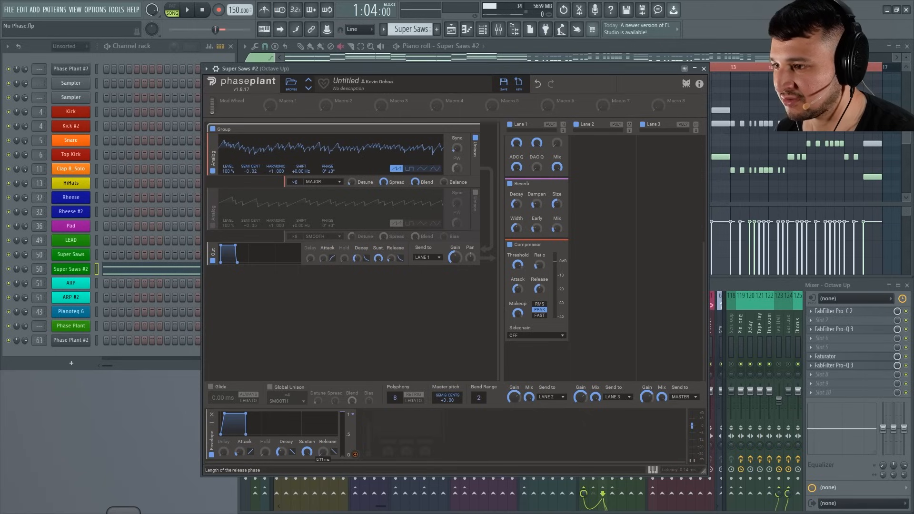
Shorten the Envelope modulator's attack and assign it to Lane 1's Gain, auditioning the result.
left_click_drag(239, 452, 239, 467)
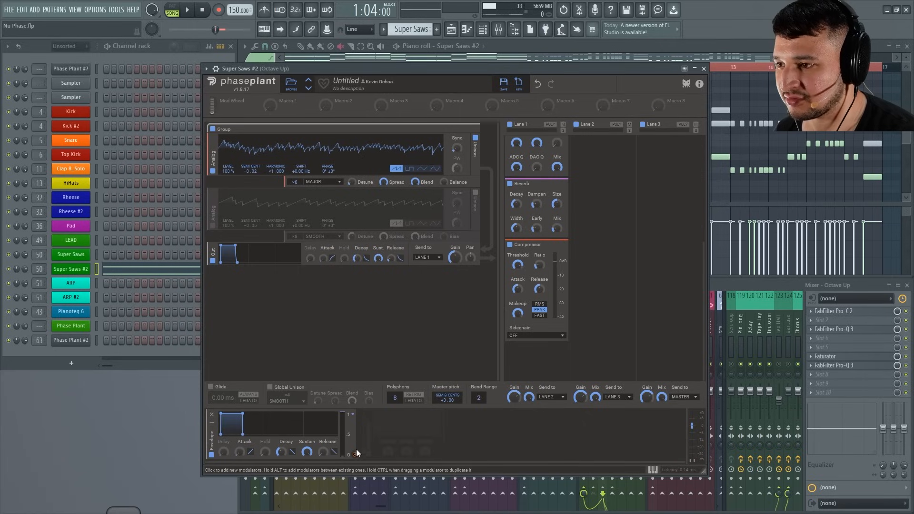
left_click_drag(355, 456, 515, 402)
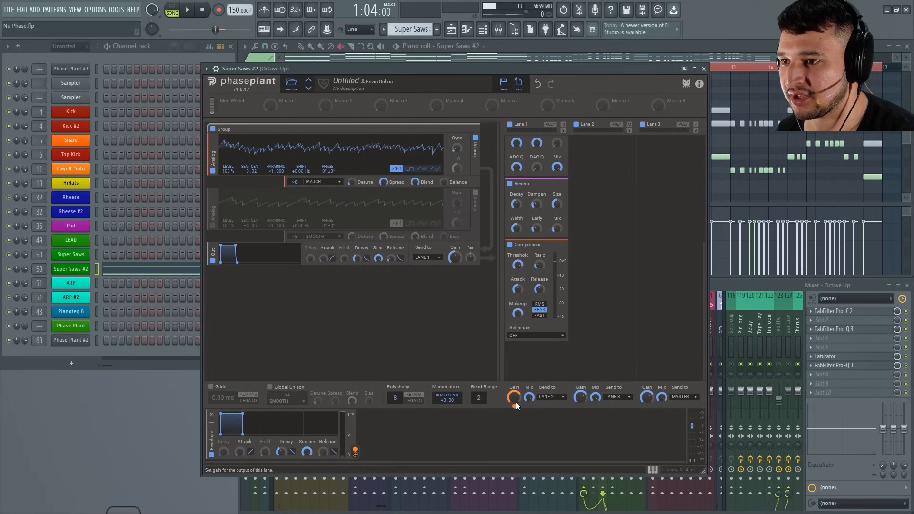
left_click(499, 69)
key("space")
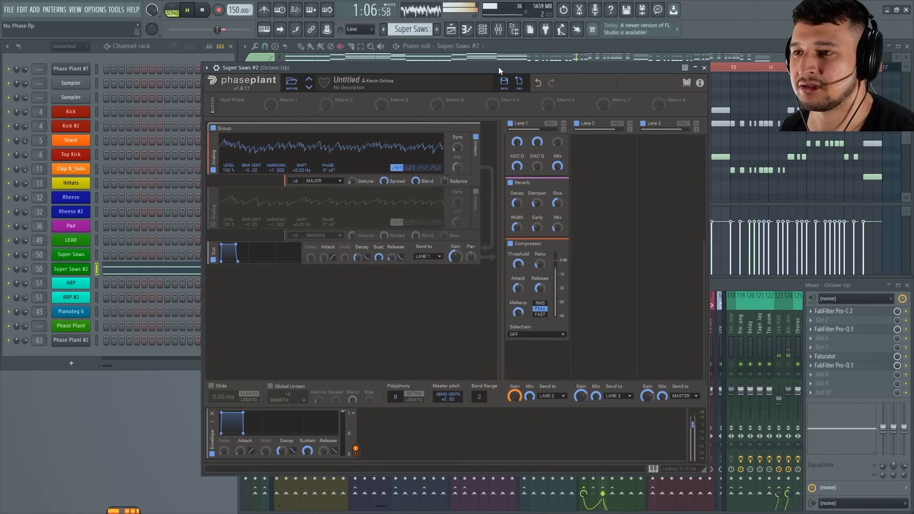
left_click_drag(644, 65, 536, 91)
key("space")
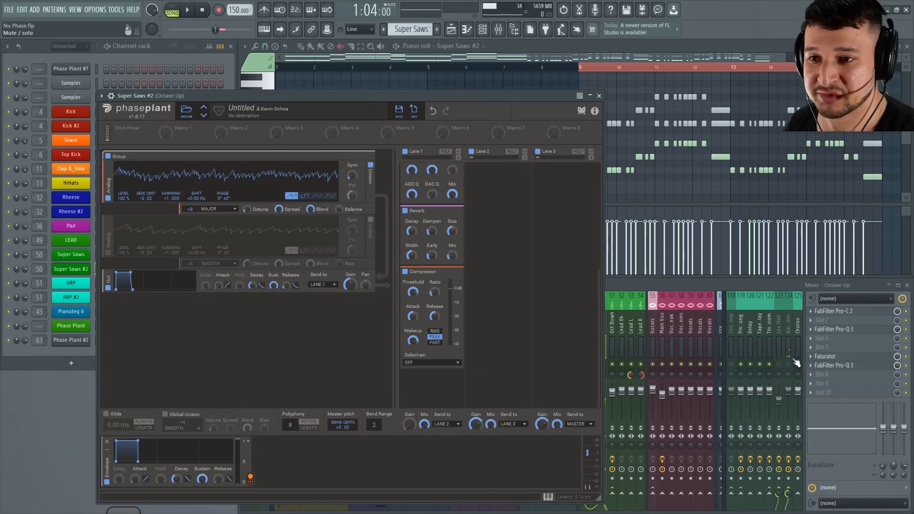
Unmute the disabled mixer tracks 123 and 124 and audition the Super Saws #2 patch with them.
left_click(791, 369)
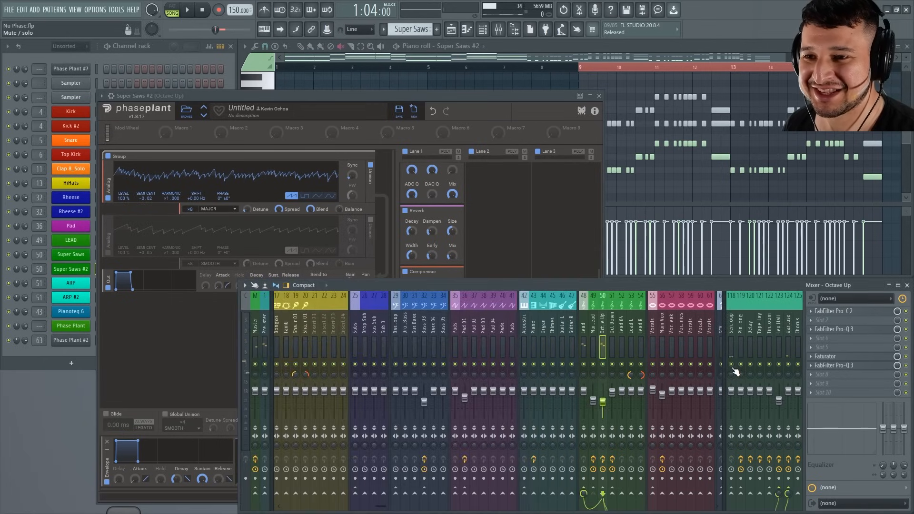
left_click_drag(501, 97, 541, 92)
key("space")
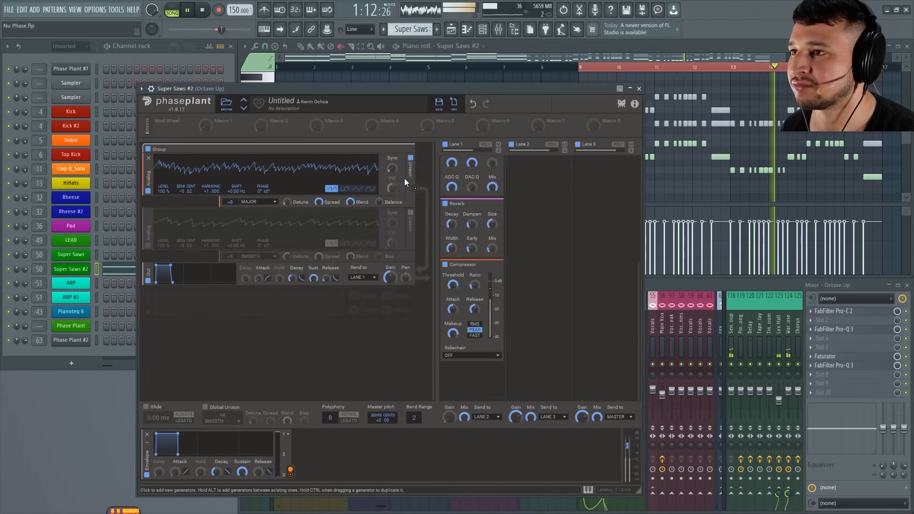
mouse_move(396, 164)
left_mouse_down()
mouse_move(396, 150)
mouse_move(391, 182)
left_mouse_up()
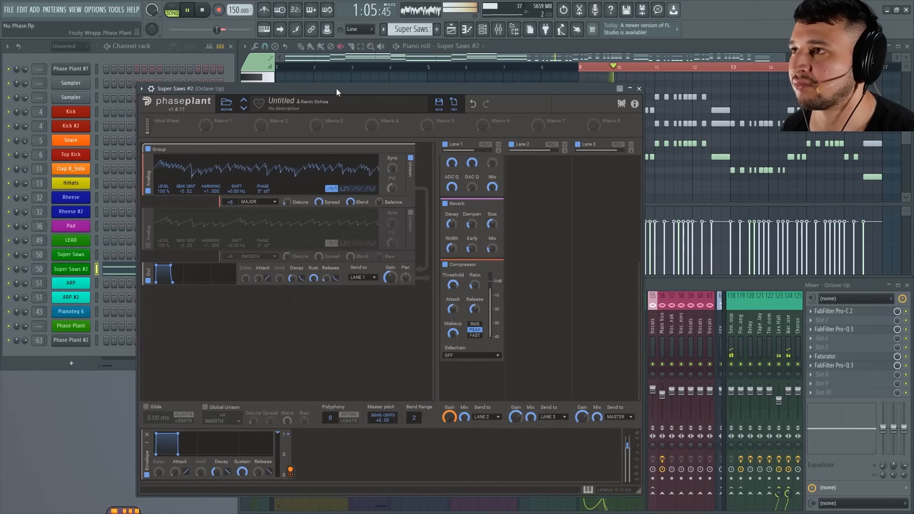
key("space")
Try the Minor unison mode on the first Analog oscillator and audition it.
left_click(258, 202)
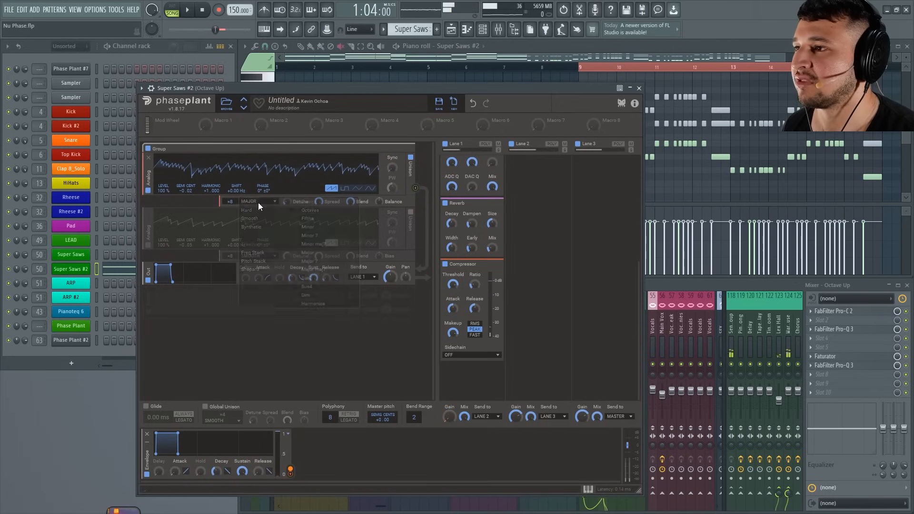
left_click(331, 228)
key("space")
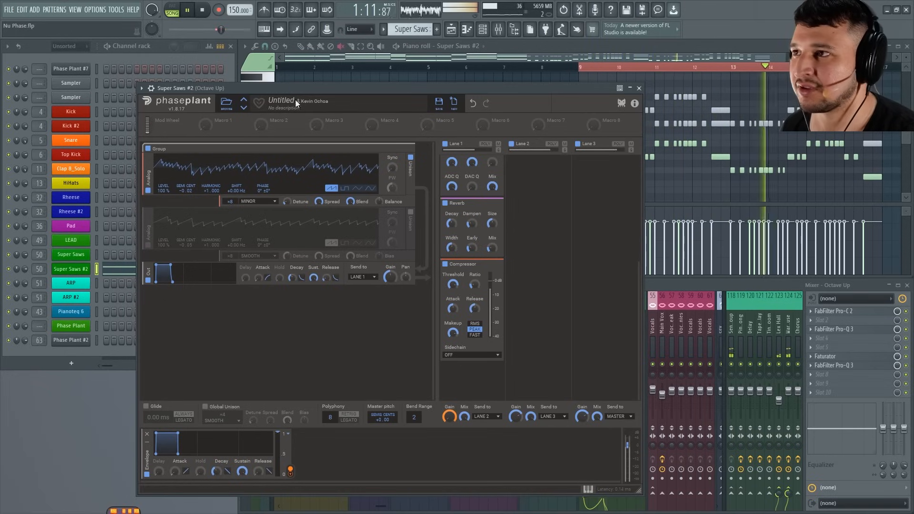
key("space")
Try the Major 7 unison mode on the first Analog oscillator and adjust its Detune during playback.
left_click(258, 202)
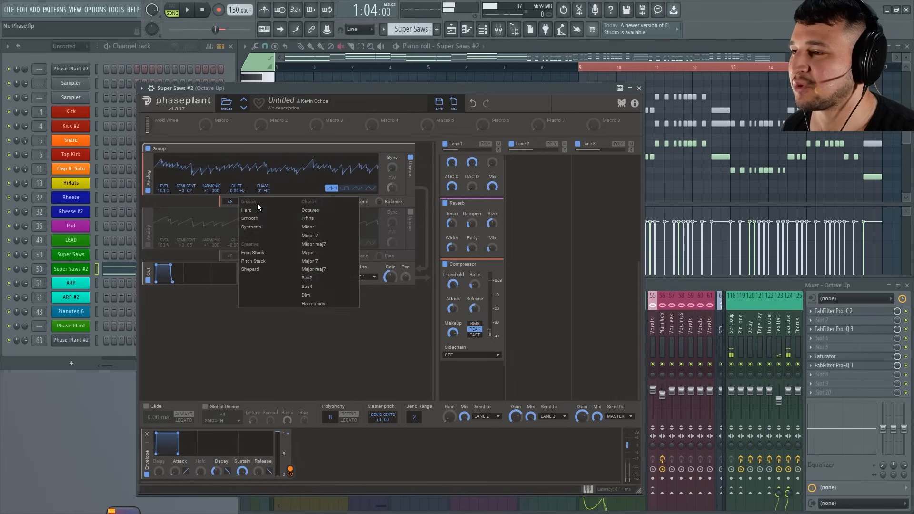
left_click(331, 261)
key("space")
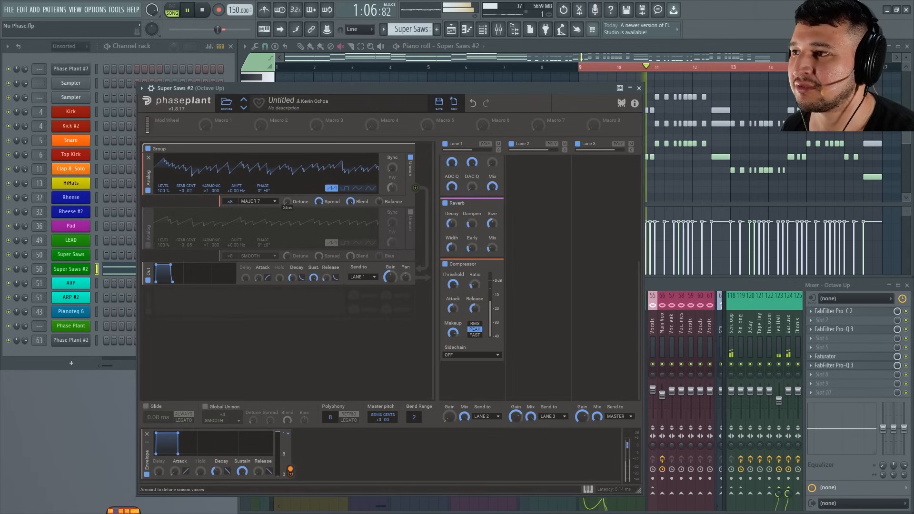
left_click_drag(287, 202, 287, 187)
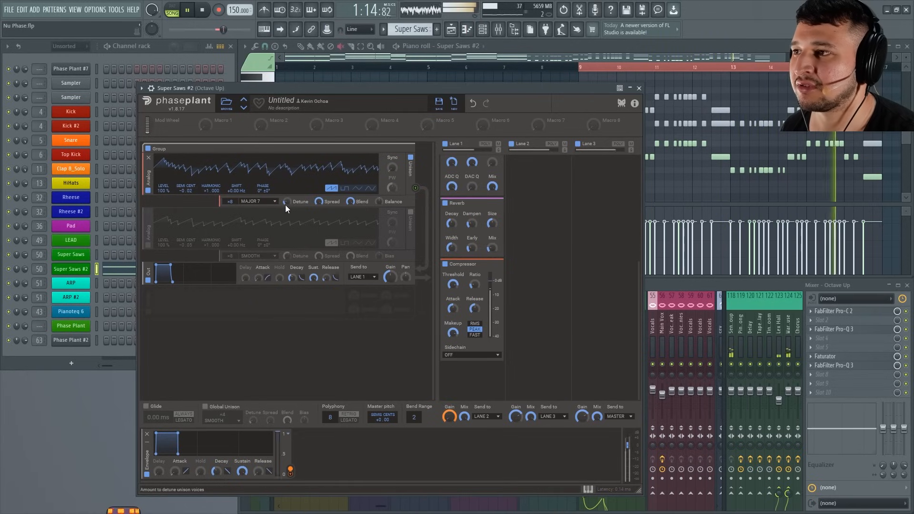
Set the first Analog oscillator's unison mode back to Major and review the Lane 1 effects during playback.
left_click(265, 200)
left_click(317, 251)
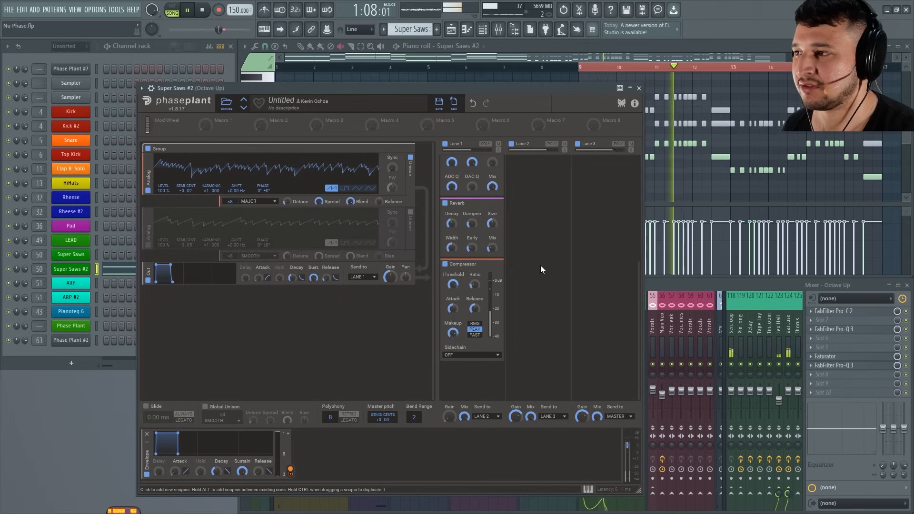
scroll(613, 179, "up", 3)
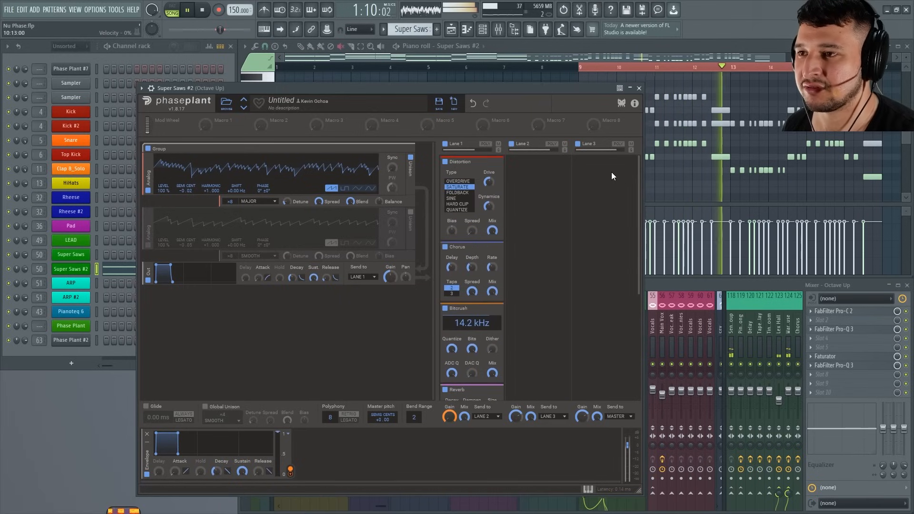
scroll(617, 269, "down", 2)
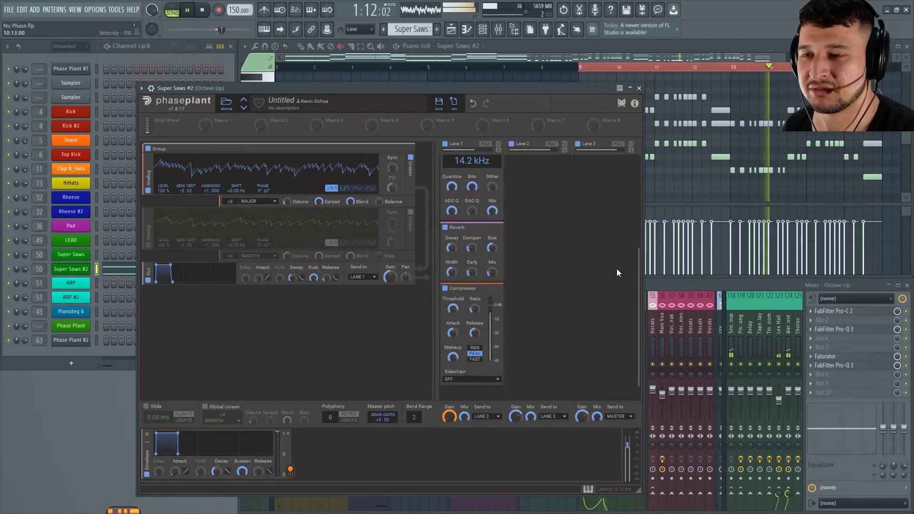
scroll(616, 226, "up", 3)
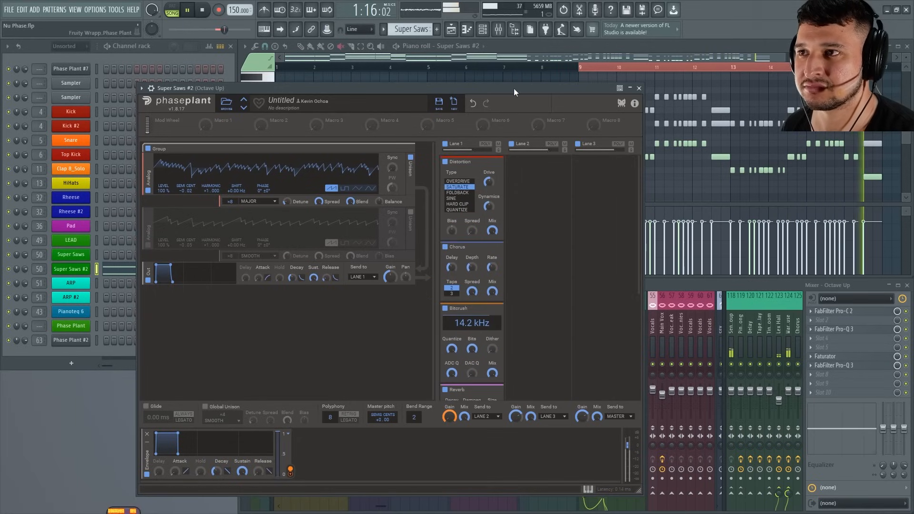
key("space")
left_click(526, 165)
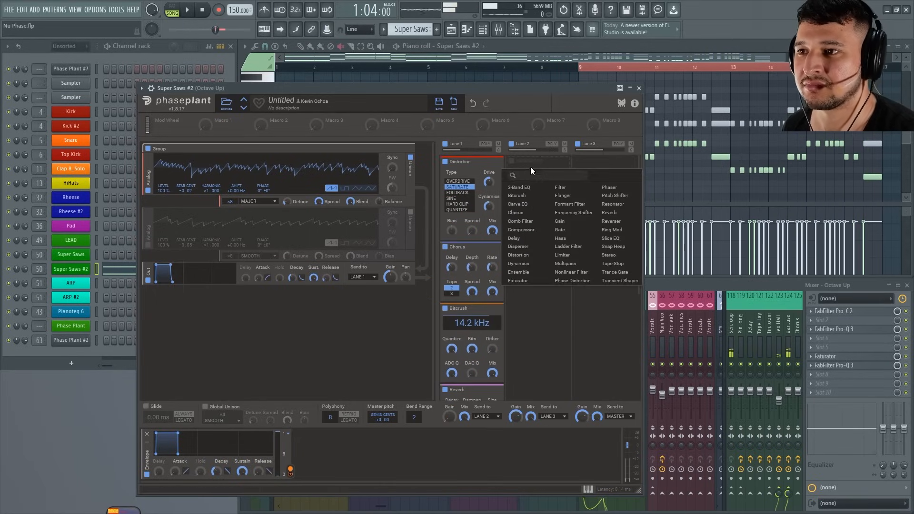
left_click(570, 247)
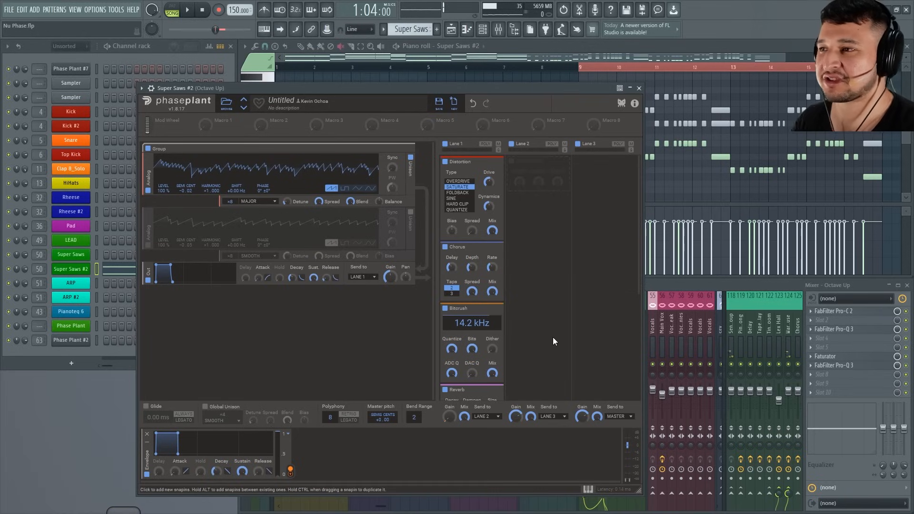
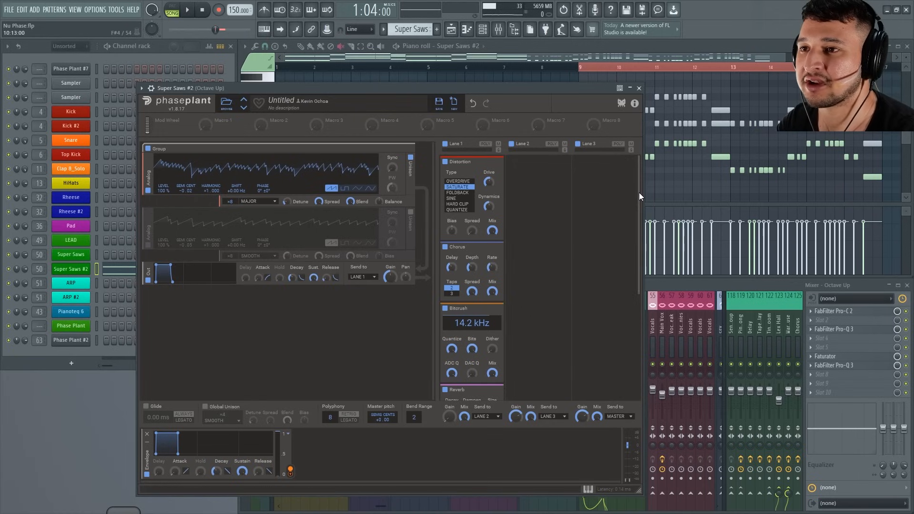
Reset Super Saws #2 to a blank patch and add two Analog generators.
left_click_drag(639, 193, 612, 231)
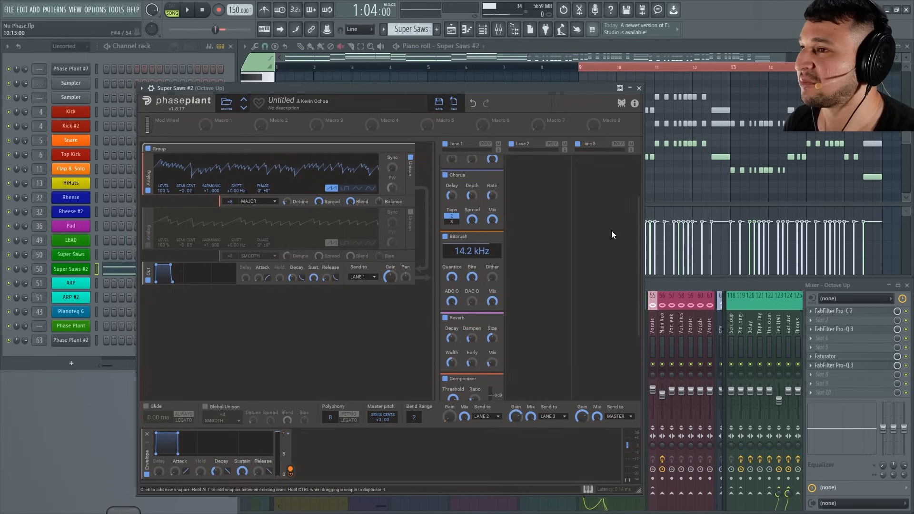
left_click(453, 104)
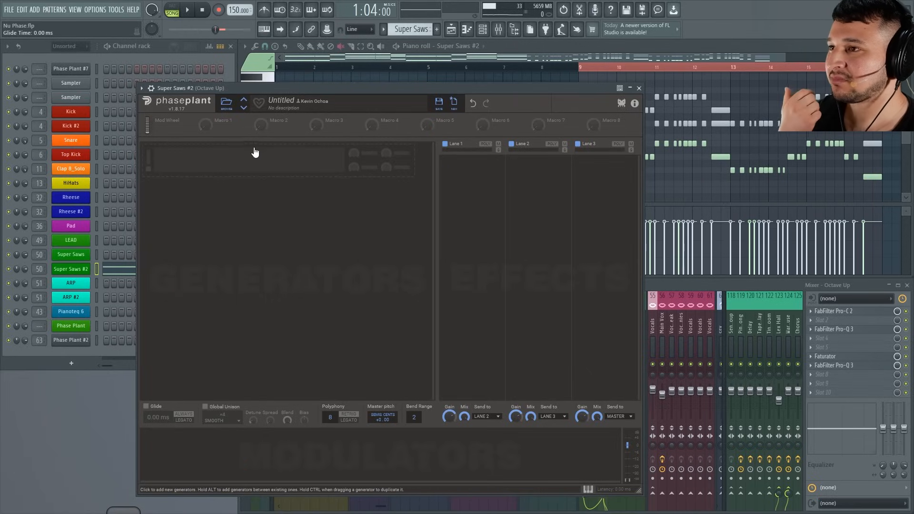
left_click(228, 173)
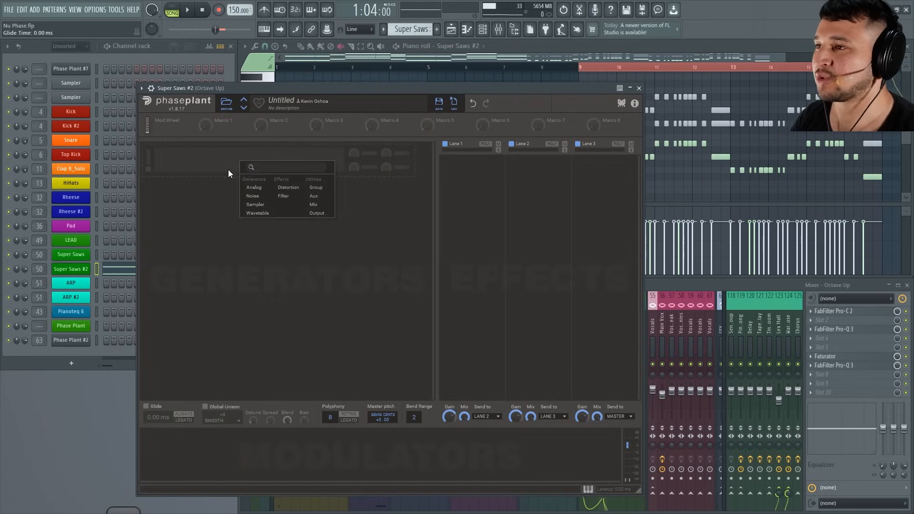
left_click(270, 189)
left_click(197, 236)
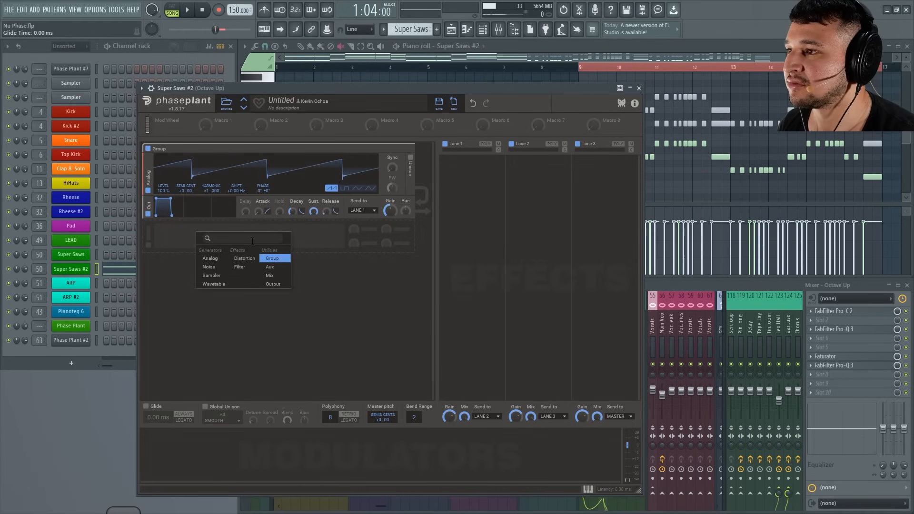
left_click(212, 259)
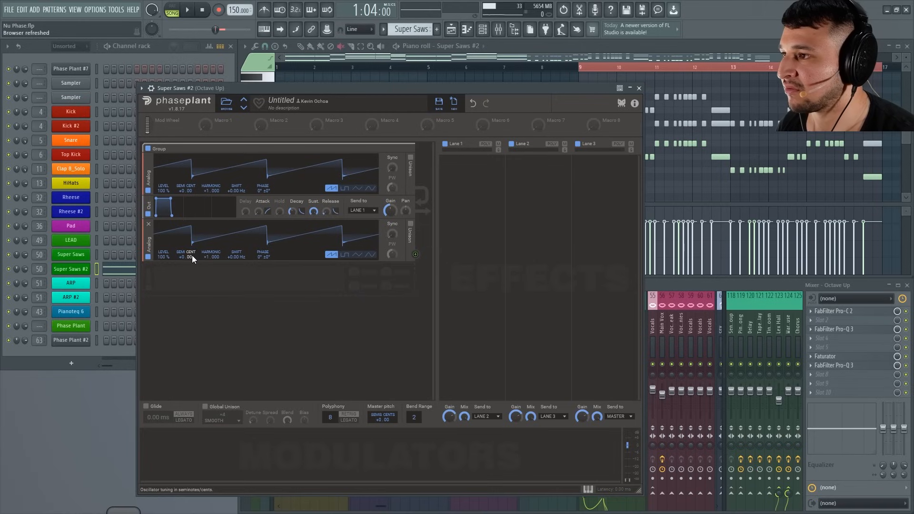
Tune the second Analog oscillator to +0.07 and enable Smooth unison with 8 voices on both oscillators.
left_click(409, 159)
left_click(410, 234)
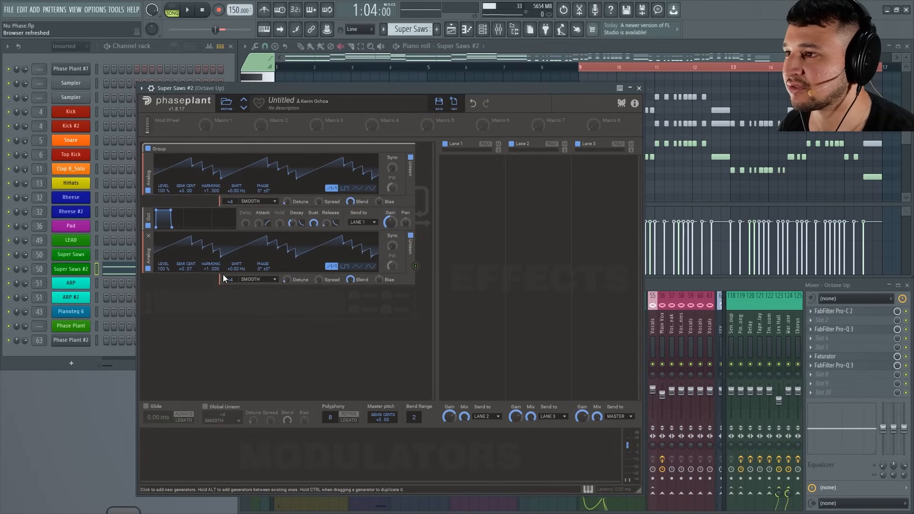
left_click_drag(233, 279, 233, 271)
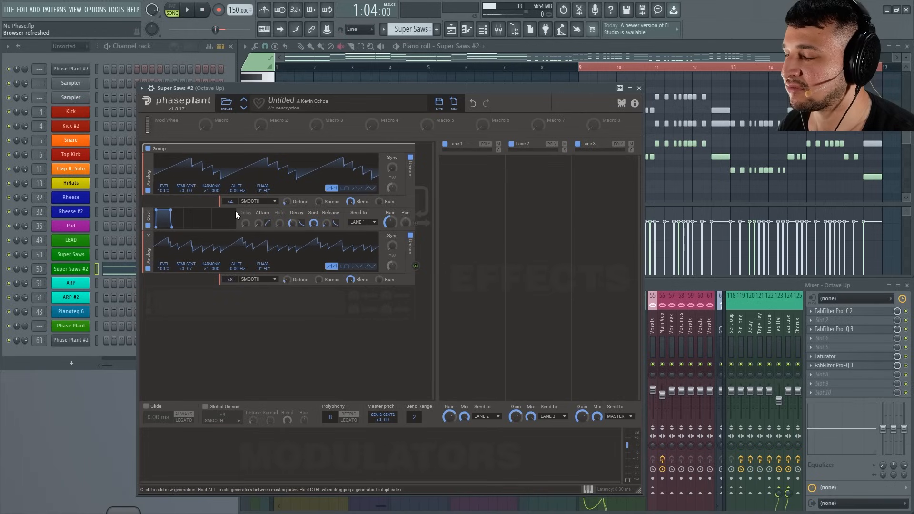
left_click_drag(233, 201, 234, 191)
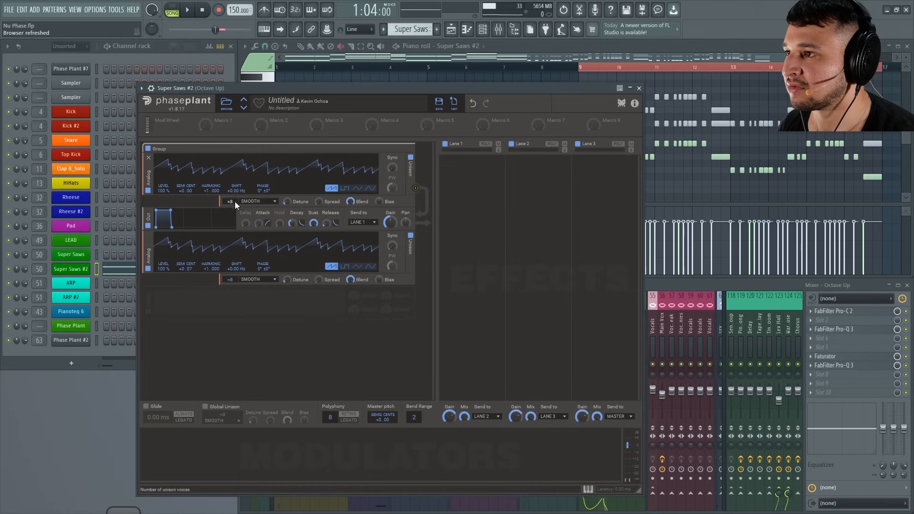
Set the unison Spread to 100 % on both Analog oscillators and slightly raise their Detune.
left_click_drag(319, 201, 319, 178)
left_click_drag(324, 279, 322, 255)
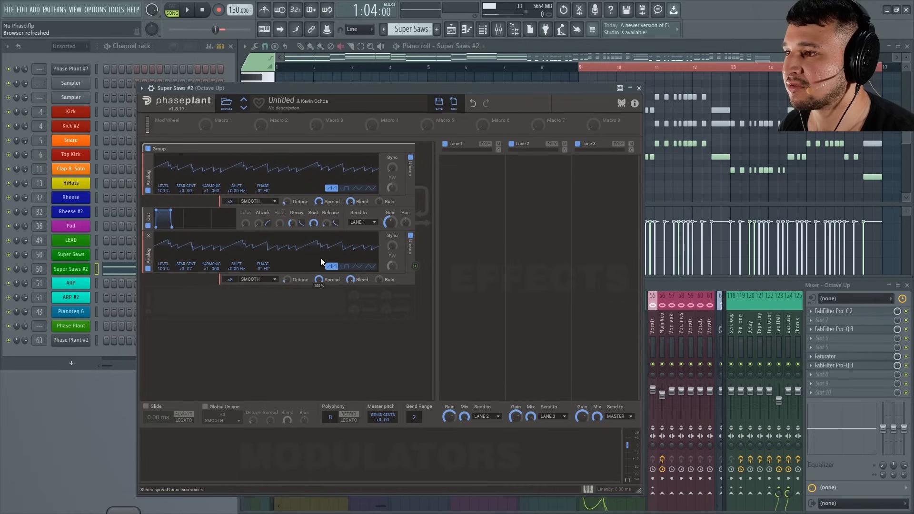
left_click_drag(288, 280, 287, 269)
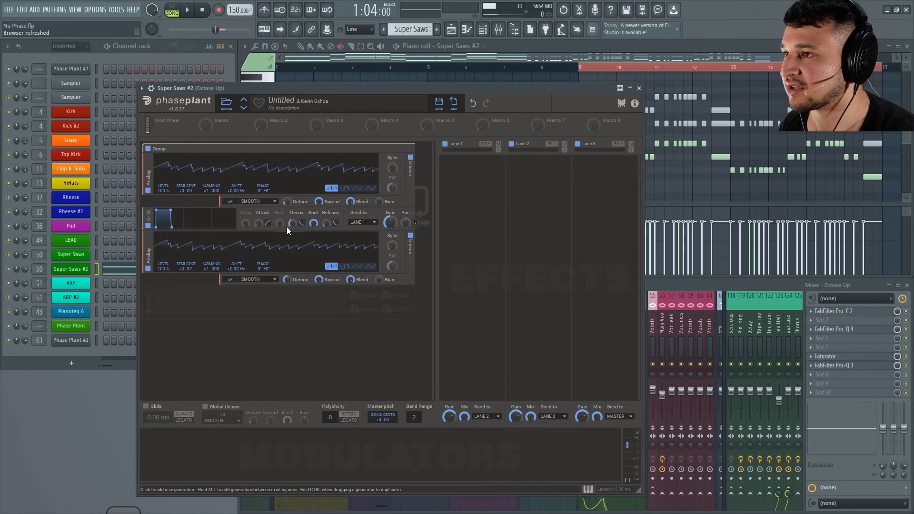
left_click_drag(289, 200, 289, 195)
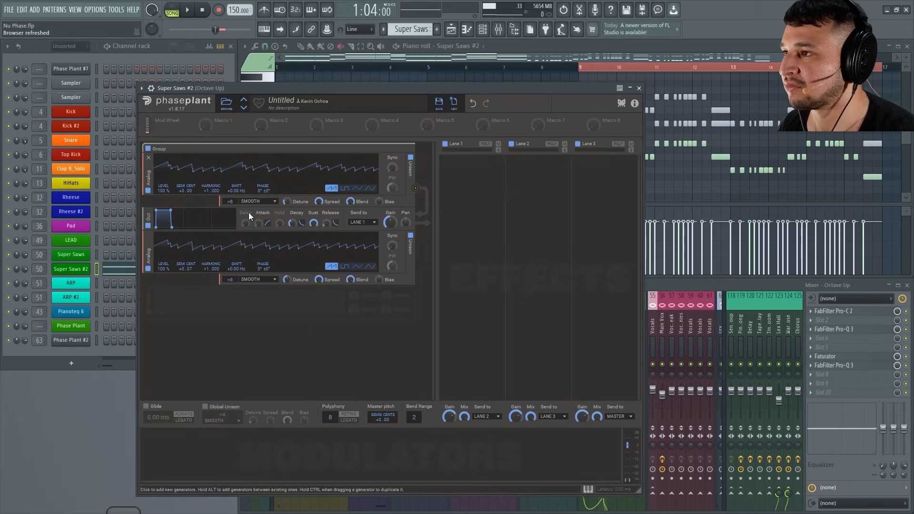
Move the second Analog oscillator above the output module so both oscillators feed it.
left_click(151, 280)
left_click_drag(151, 281, 142, 320)
left_click_drag(257, 87, 257, 88)
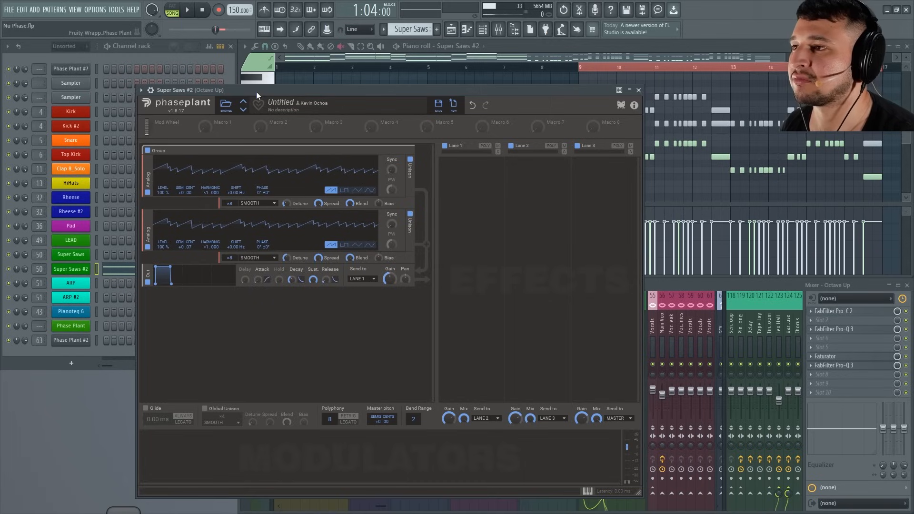
During playback, raise the first Analog oscillator's Level to 199 % and the second's to 200 %.
key("space")
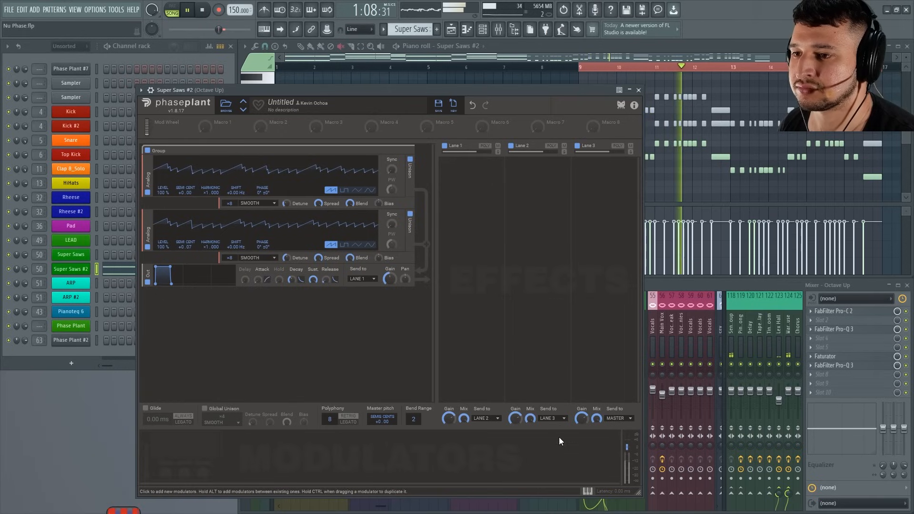
left_click_drag(412, 89, 463, 66)
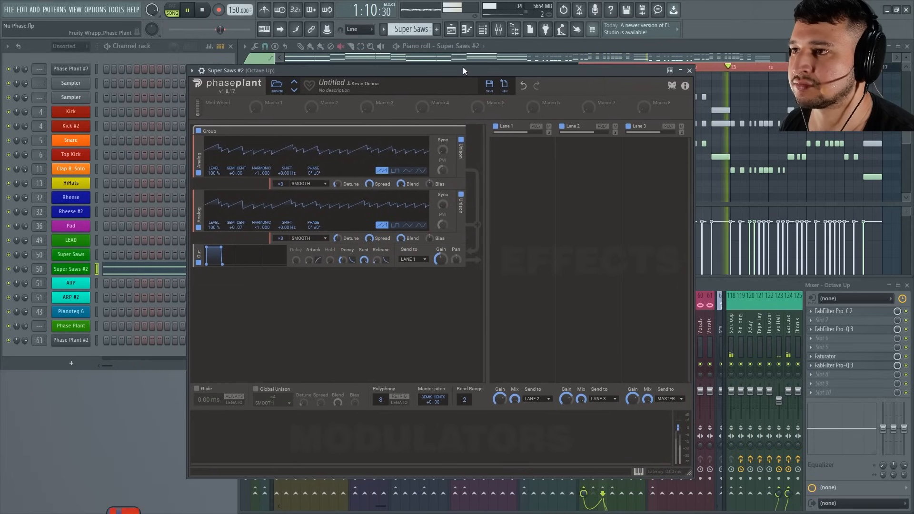
left_click_drag(210, 173, 211, 153)
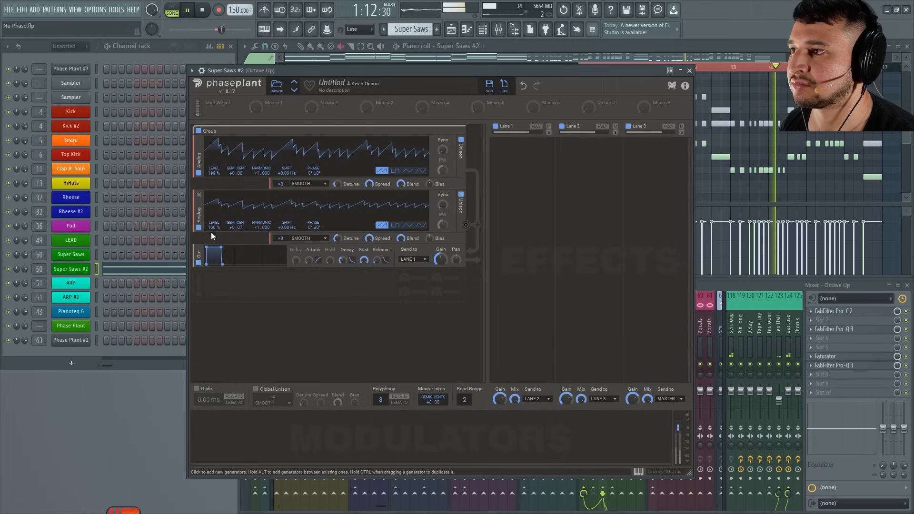
left_click_drag(211, 228, 211, 207)
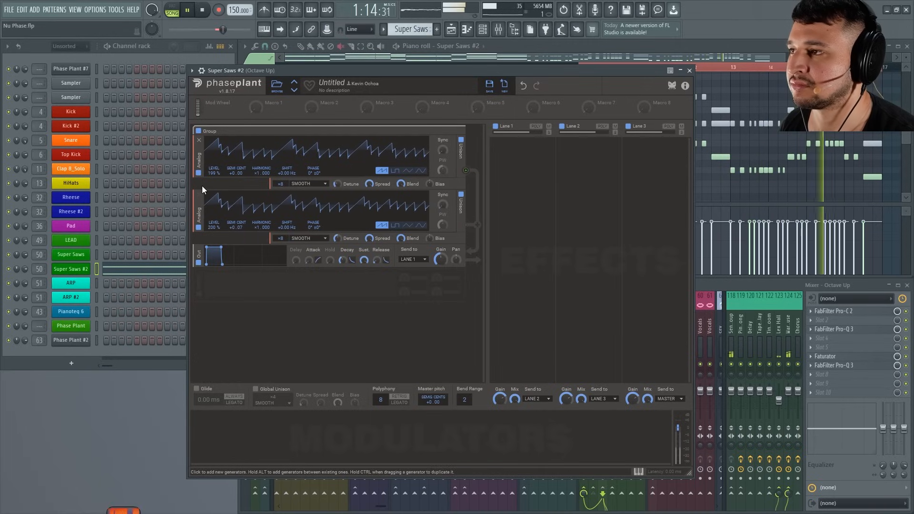
left_click_drag(387, 70, 386, 70)
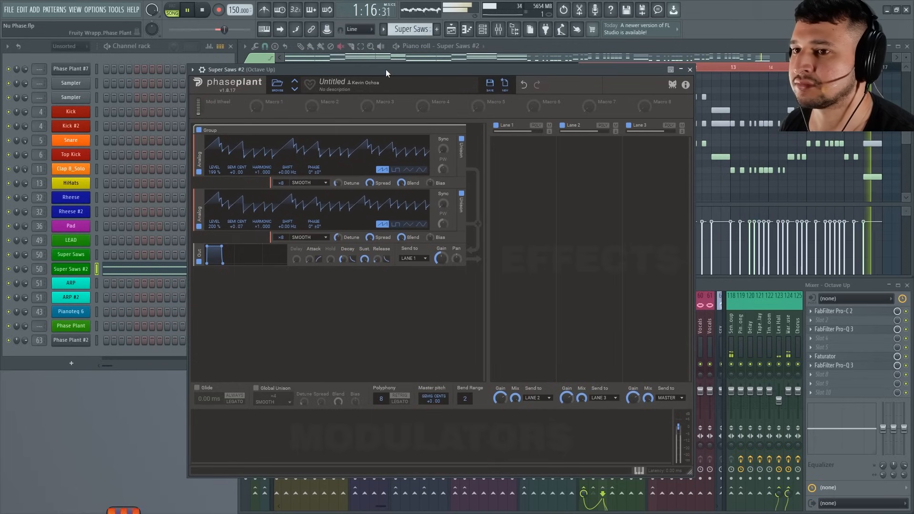
key("space")
Add a Filter generator effect and move it between the second Analog oscillator and the output, auditioning the patch.
left_click(254, 279)
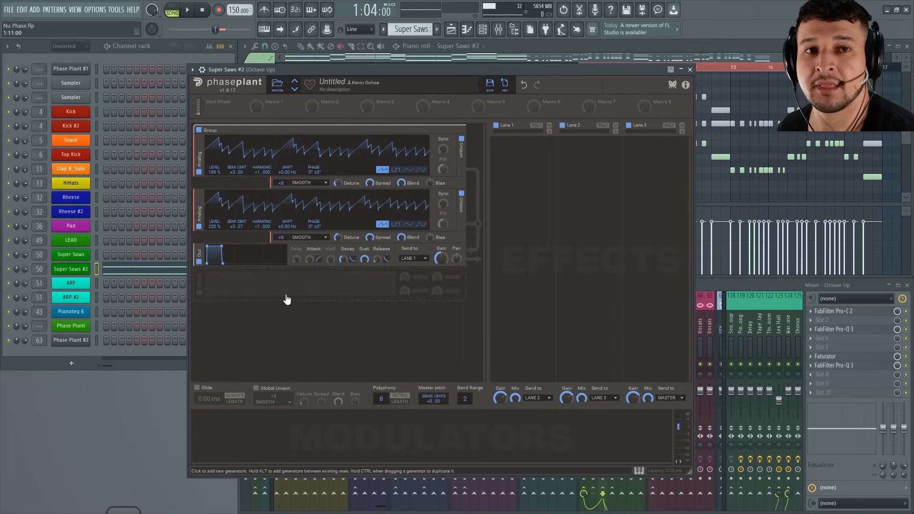
left_click(286, 295)
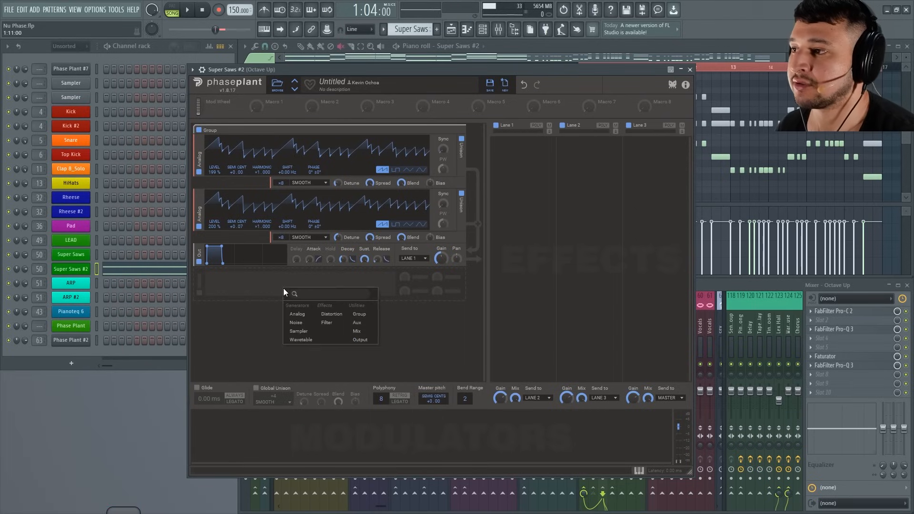
left_click(337, 324)
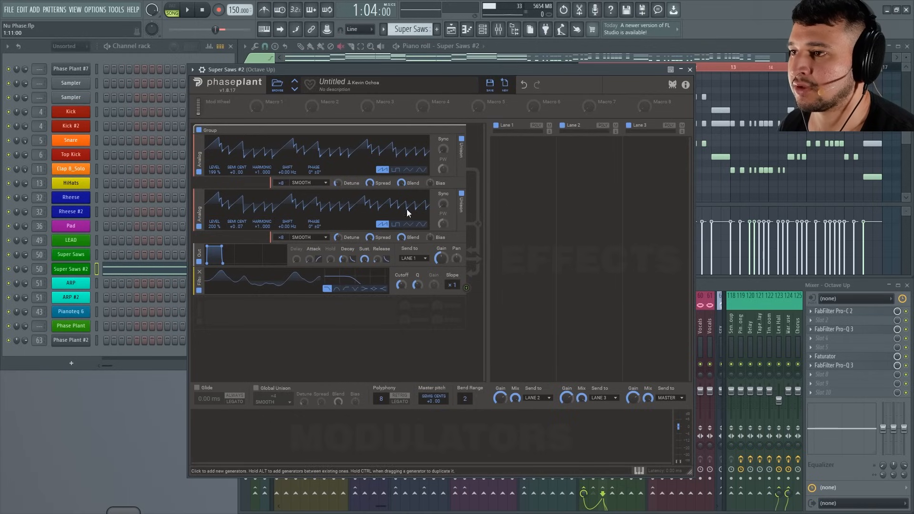
left_click_drag(412, 70, 413, 69)
key("space")
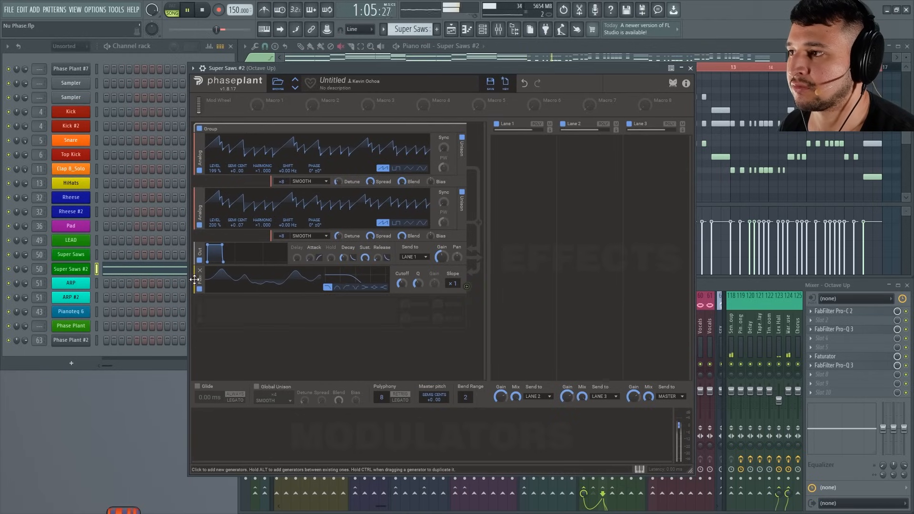
left_click_drag(199, 281, 199, 236)
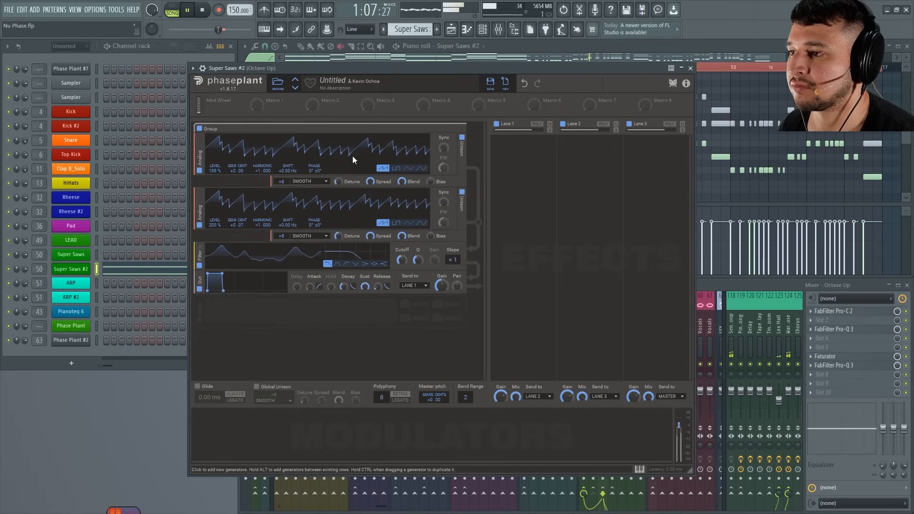
left_click_drag(390, 71, 390, 69)
key("space")
Add an Envelope modulator with Sustain fully down and a short Decay, and route it to the filter's Cutoff.
left_click(238, 415)
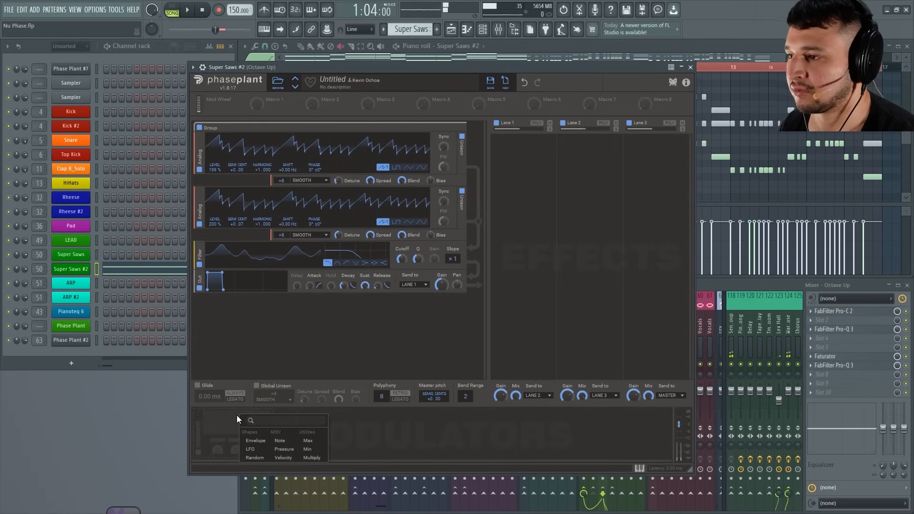
left_click(254, 441)
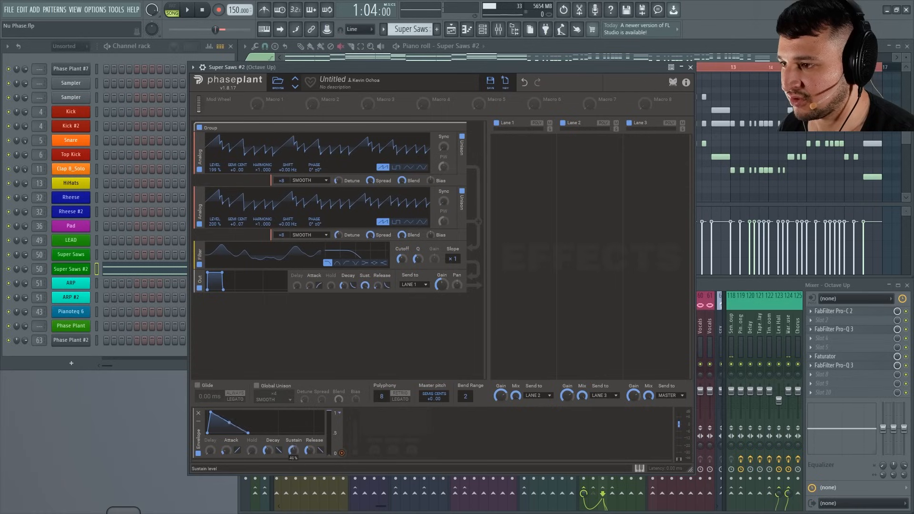
left_click_drag(293, 450, 268, 461)
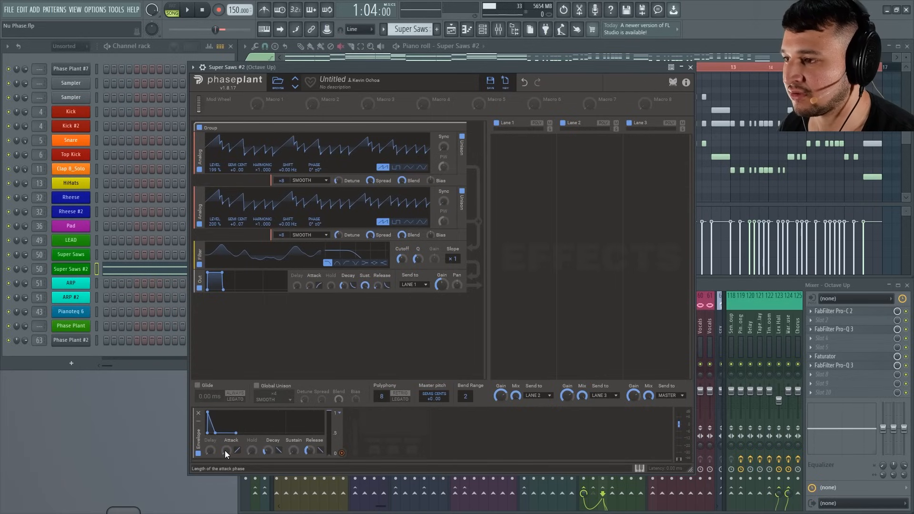
left_click_drag(340, 453, 401, 267)
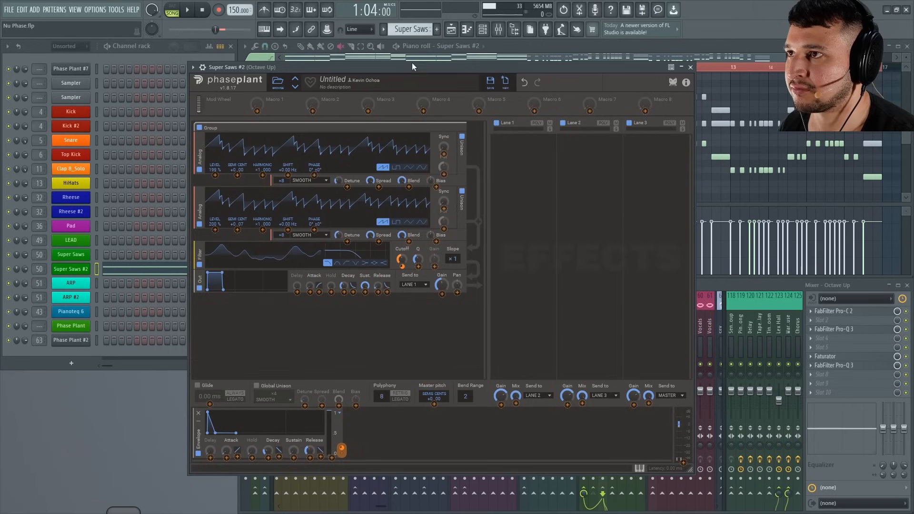
left_click_drag(413, 66, 414, 64)
During playback, lengthen the modulation envelope's Decay, set the filter Slope to x2 and raise its Cutoff.
key("space")
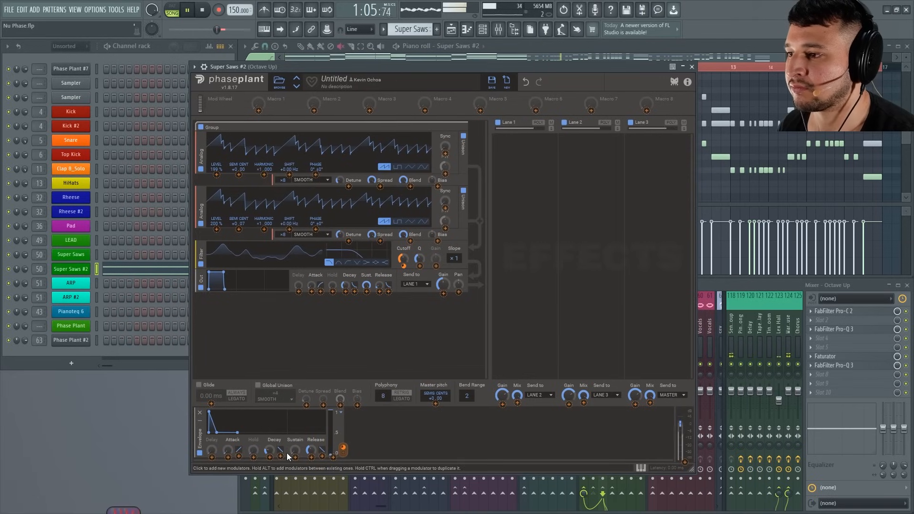
left_click_drag(270, 452, 271, 445)
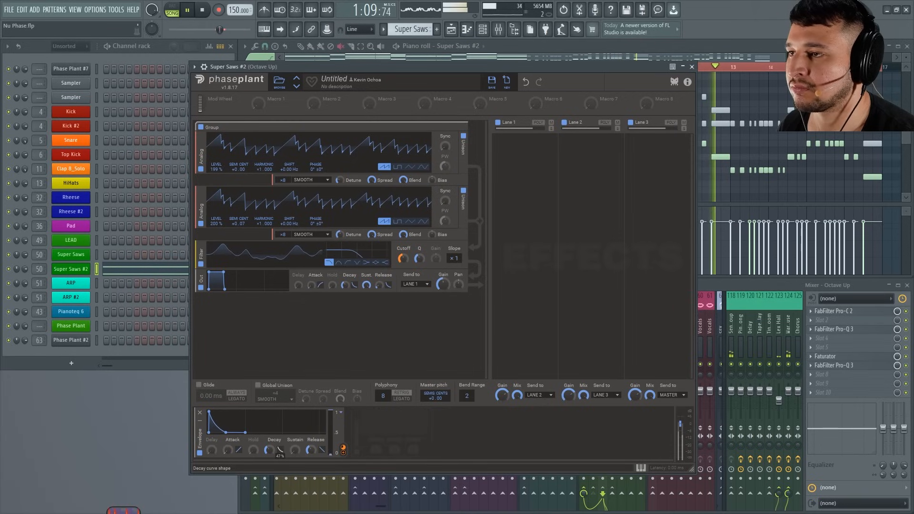
mouse_move(402, 259)
left_mouse_down()
mouse_move(403, 251)
mouse_move(403, 265)
mouse_move(454, 253)
mouse_move(405, 253)
mouse_move(404, 242)
left_mouse_up()
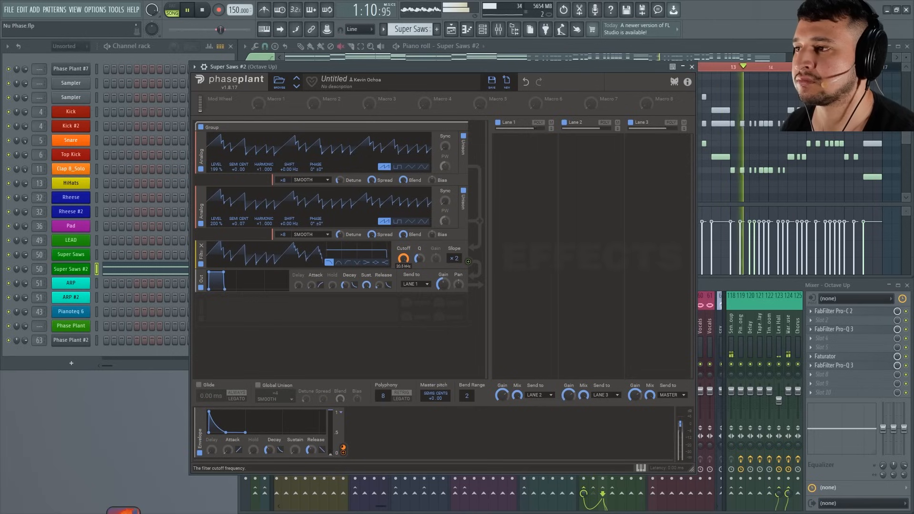
key("space")
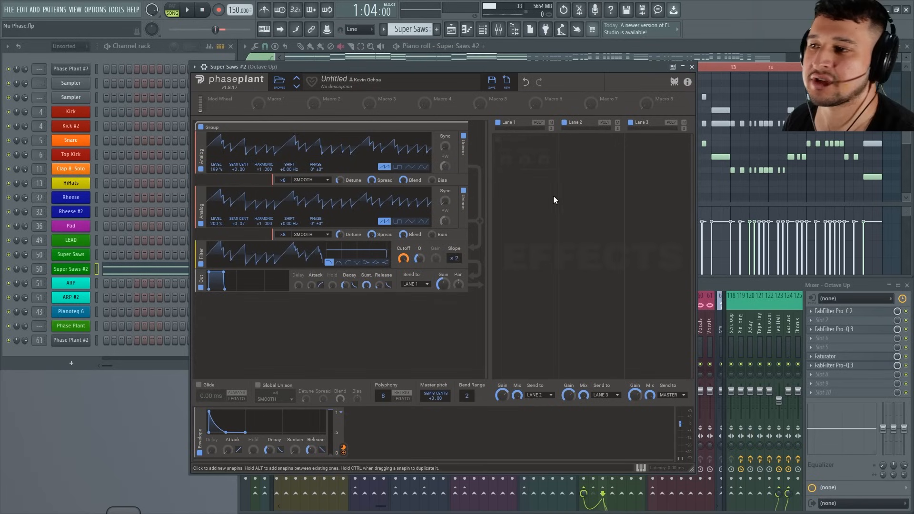
Add an Ensemble effect to Lane 1 and adjust its Mix during playback.
left_click(531, 162)
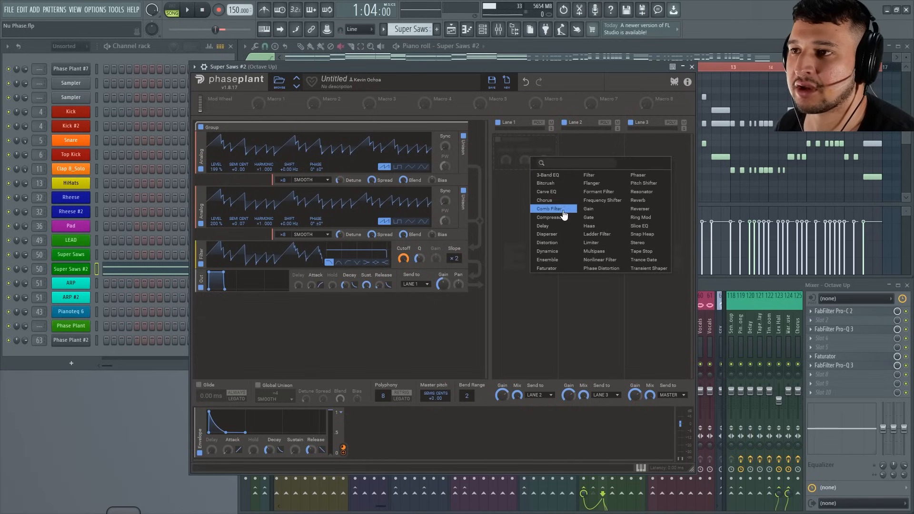
left_click(558, 261)
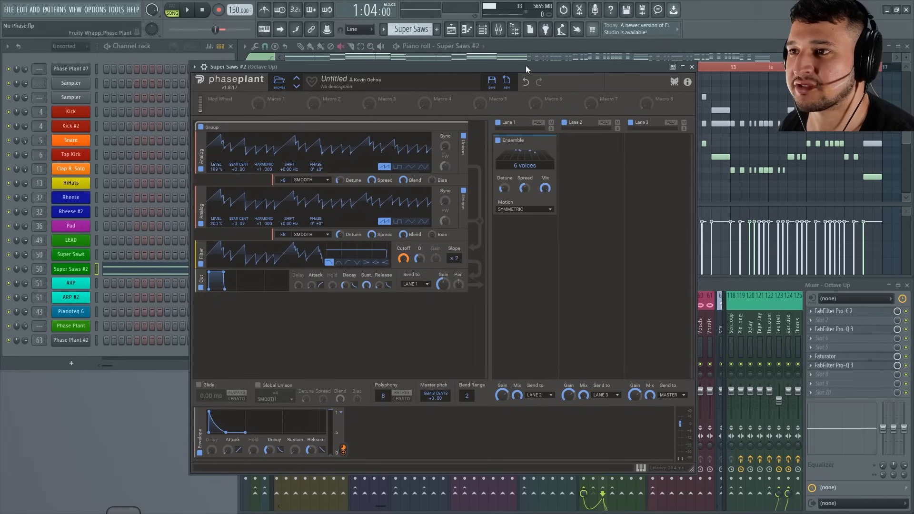
key("space")
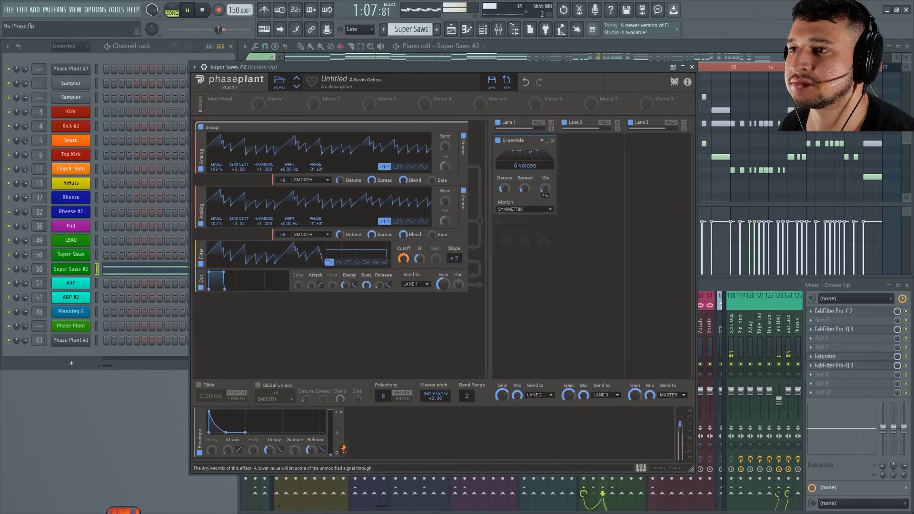
left_click_drag(545, 184, 545, 178)
Add a Faturator effect below the Ensemble in Lane 1.
left_click(536, 221)
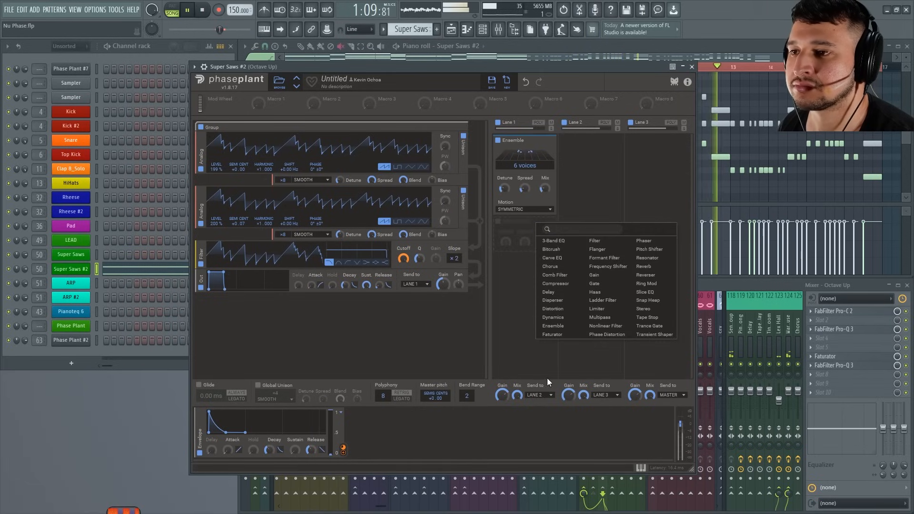
left_click(574, 334)
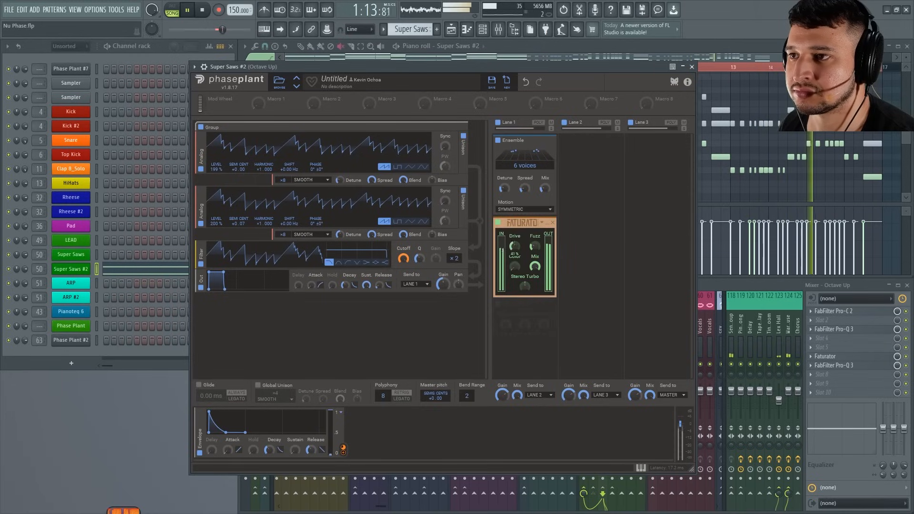
Adjust the Faturator's Drive during playback, stop playback and bypass the Faturator.
mouse_move(515, 247)
left_mouse_down()
mouse_move(517, 266)
mouse_move(514, 241)
left_mouse_up()
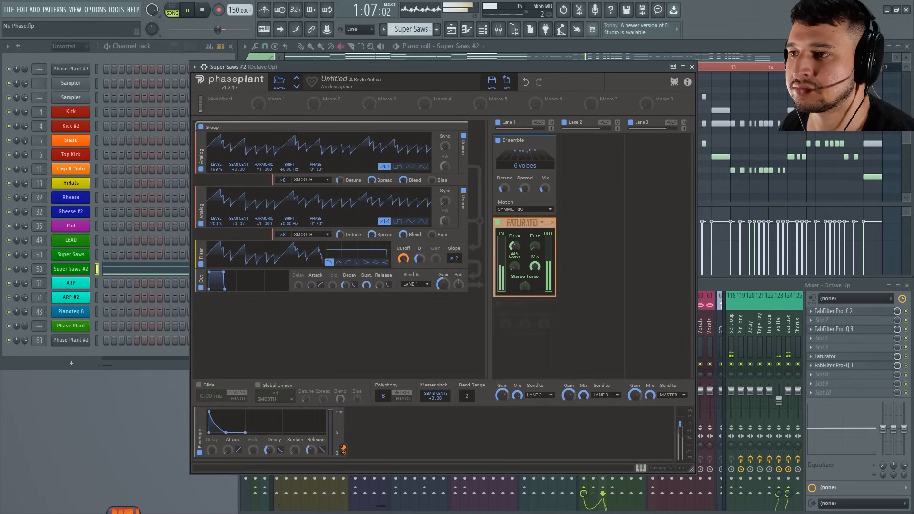
left_click(692, 67)
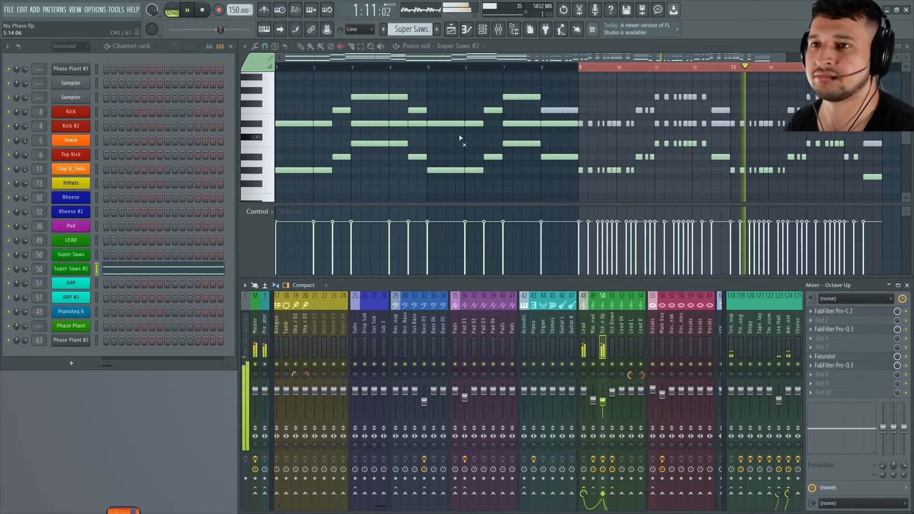
key("space")
left_click(69, 269)
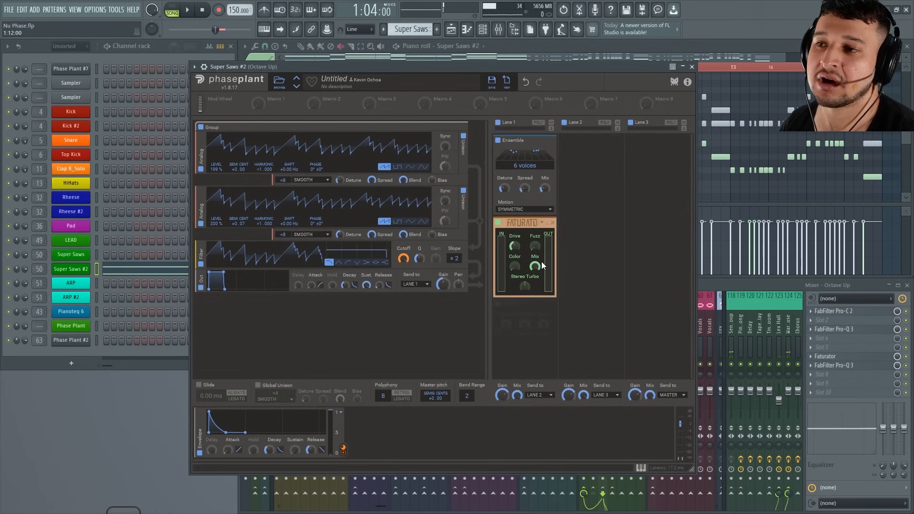
left_click(498, 222)
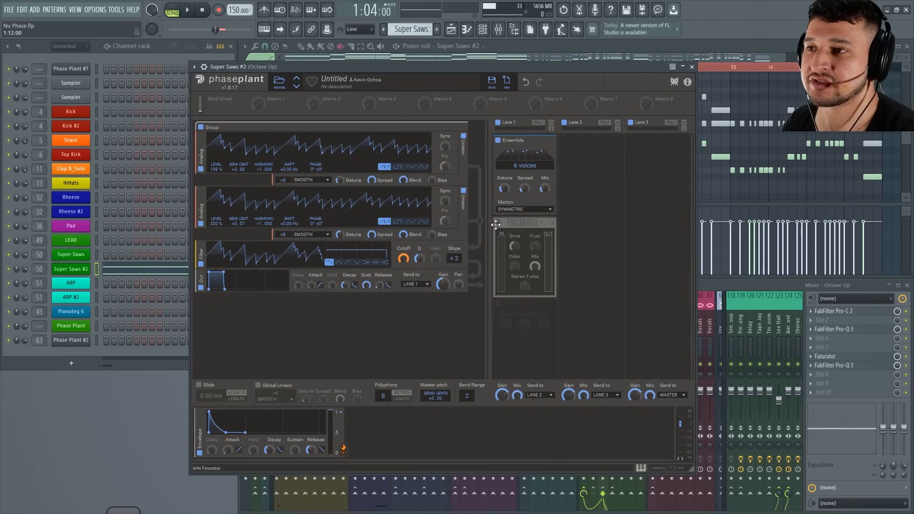
left_click(692, 67)
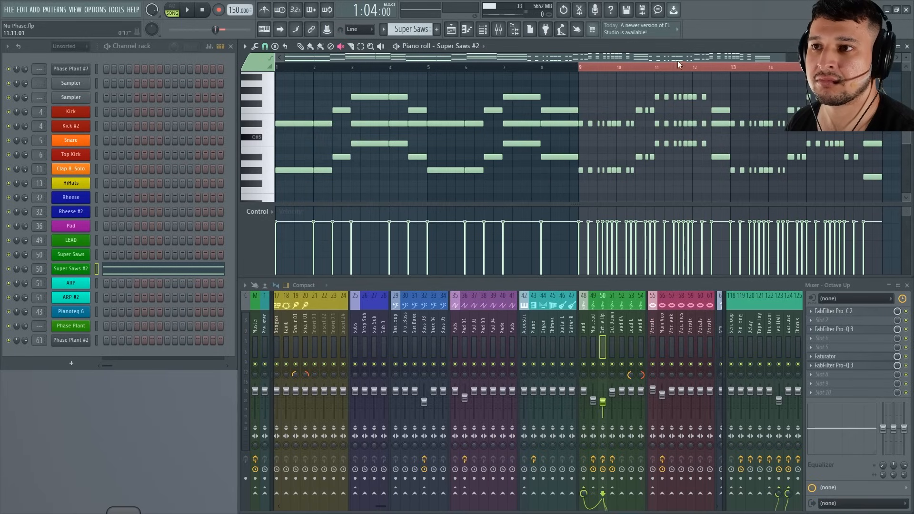
Play back the soloed Super Saws #2 sound with the Faturator bypassed and review its patch.
key("space")
left_click(77, 269)
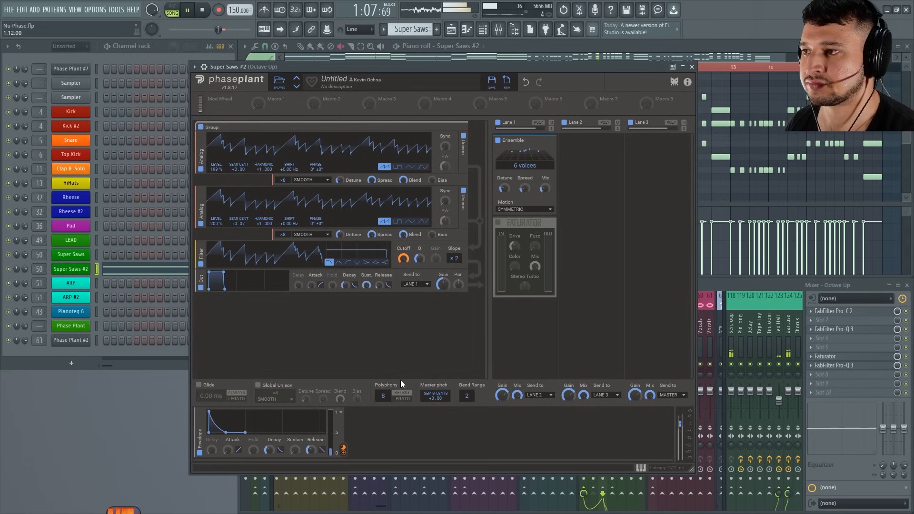
left_click(692, 67)
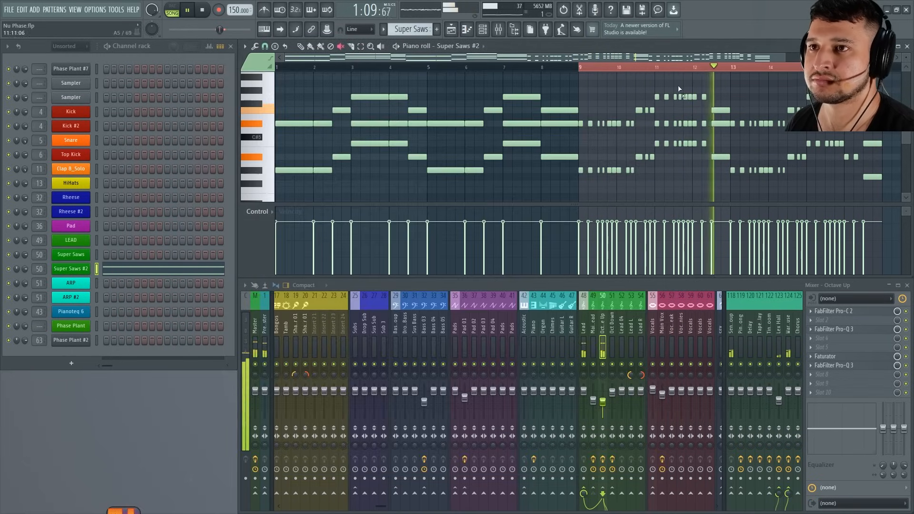
left_click(77, 269)
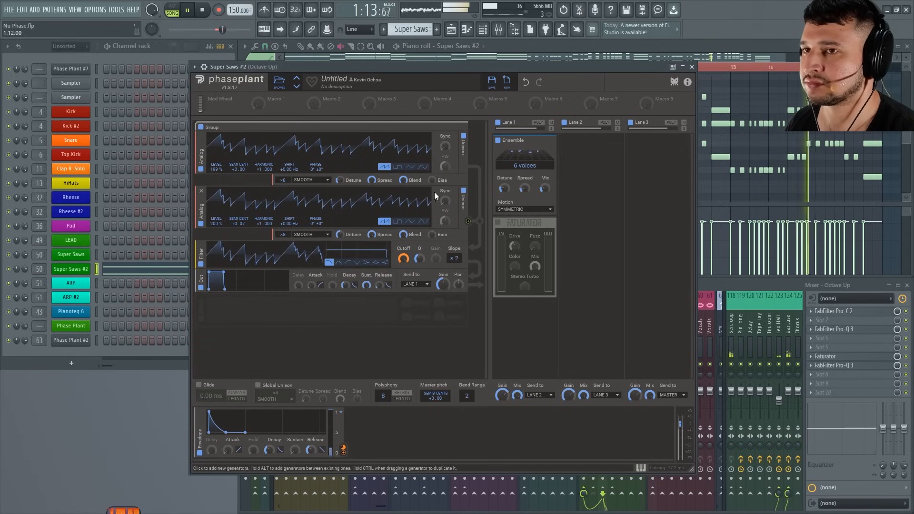
left_click(692, 67)
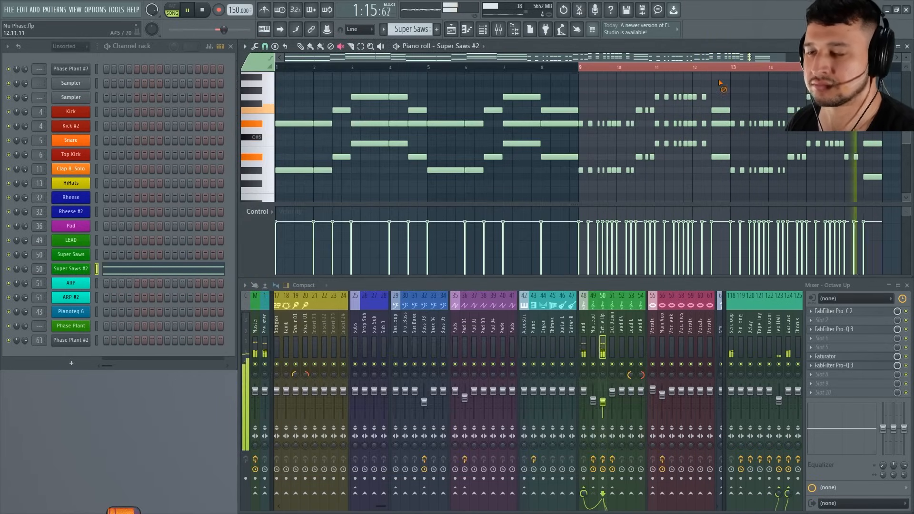
key("space")
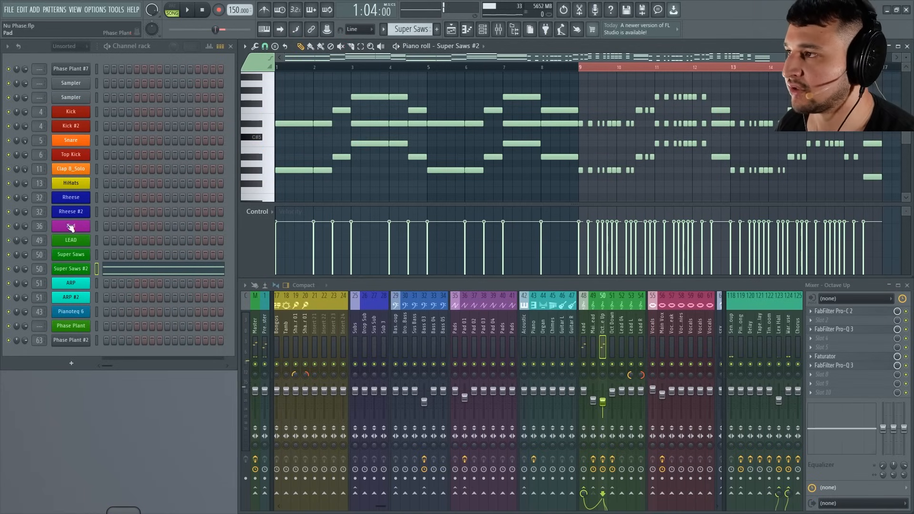
Unsolo the Super Saws track in the playlist and fine-tune the Octave Up mixer track's volume while the full mix plays.
key("F5")
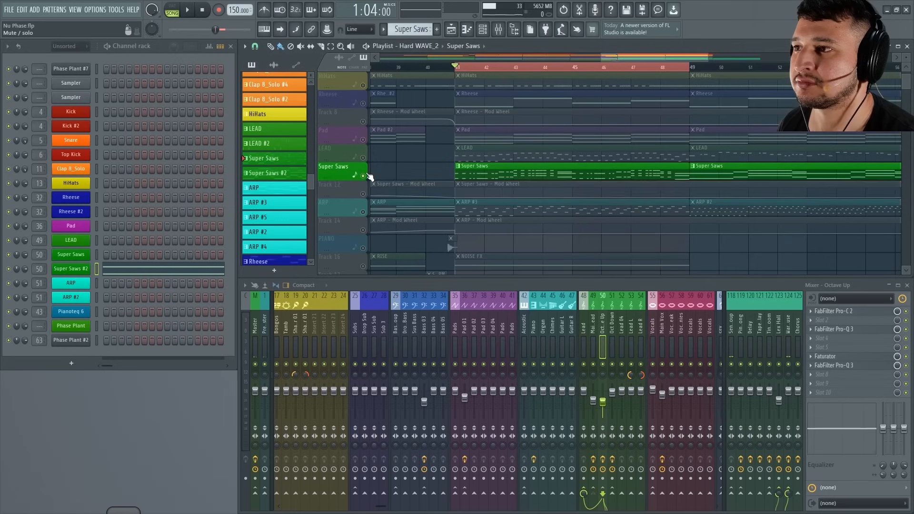
key("space")
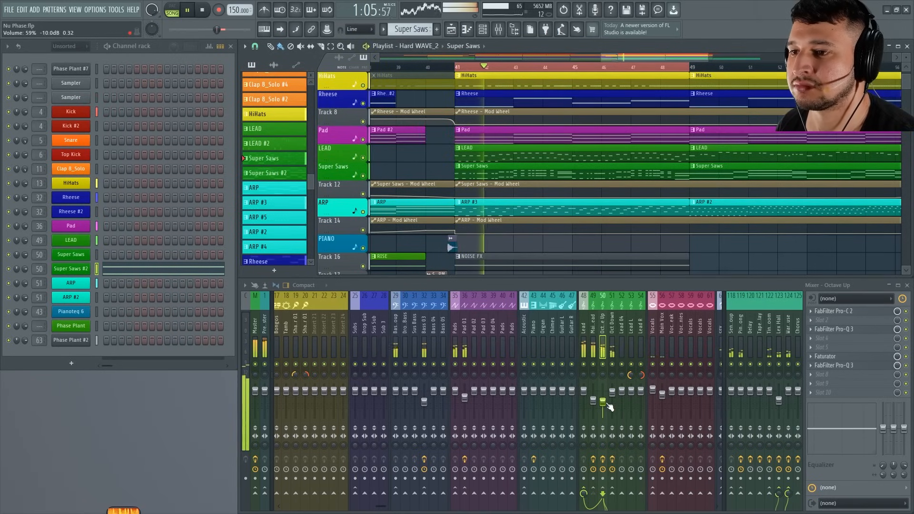
left_click_drag(604, 405, 604, 402)
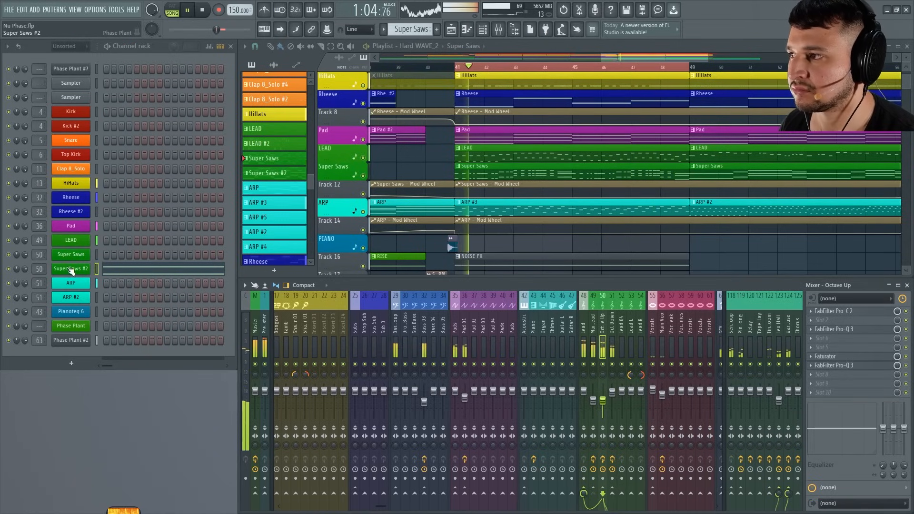
Set the Super Saws #2 patch's Lane 1 Gain to +4.42 dB during playback, close the plugin and stop.
left_click(71, 269)
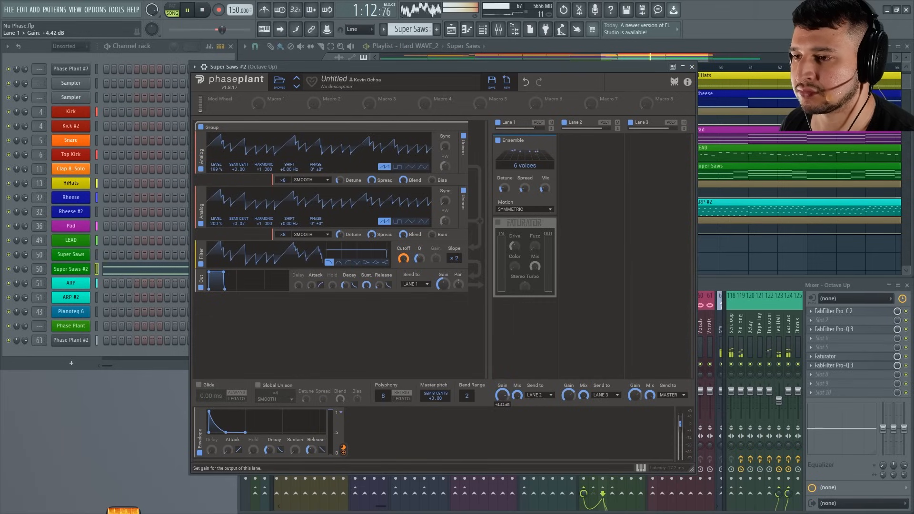
left_click(693, 67)
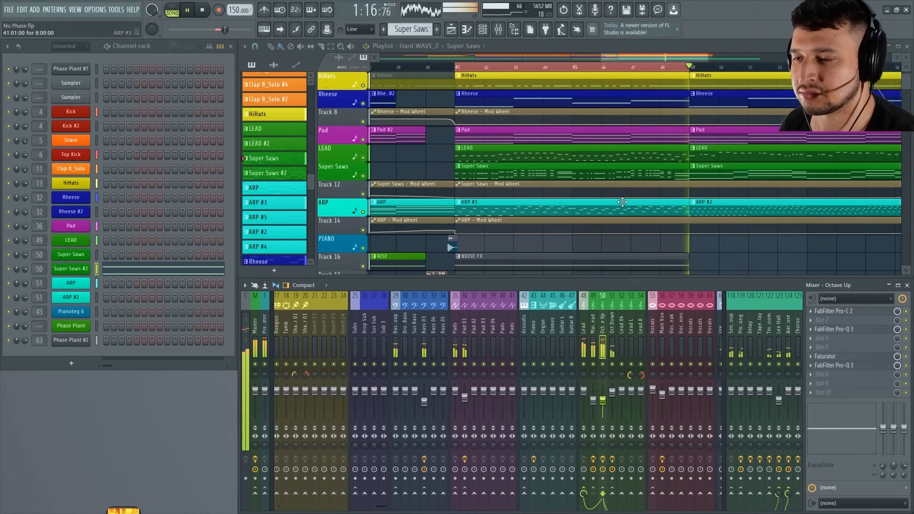
key("space")
Re-enable the Faturator in Super Saws #2, lower its Drive and Mix, raise its Fuzz, and audition it in the full mix.
left_click(83, 272)
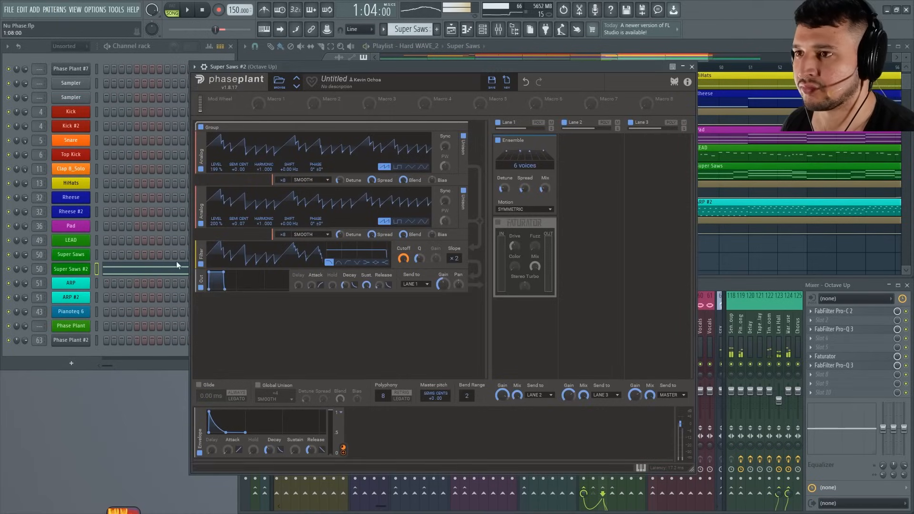
left_click(503, 218)
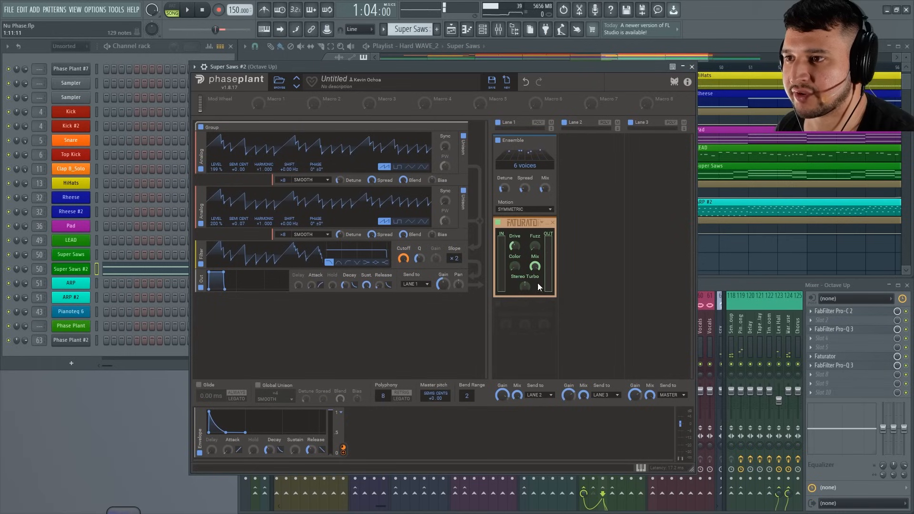
key("space")
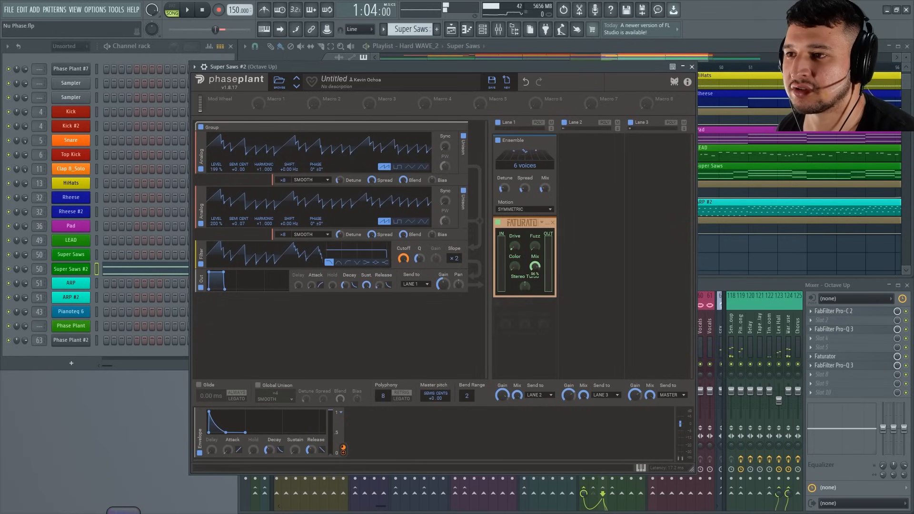
key("space")
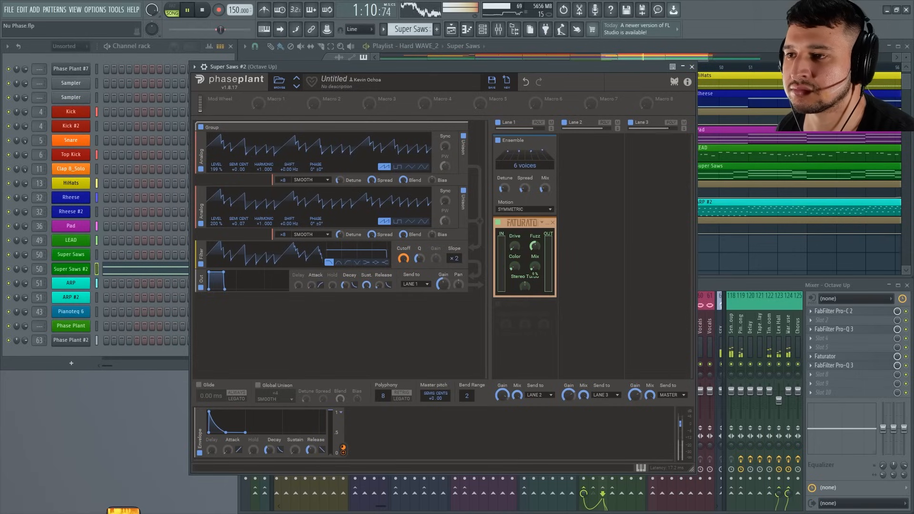
left_click(692, 67)
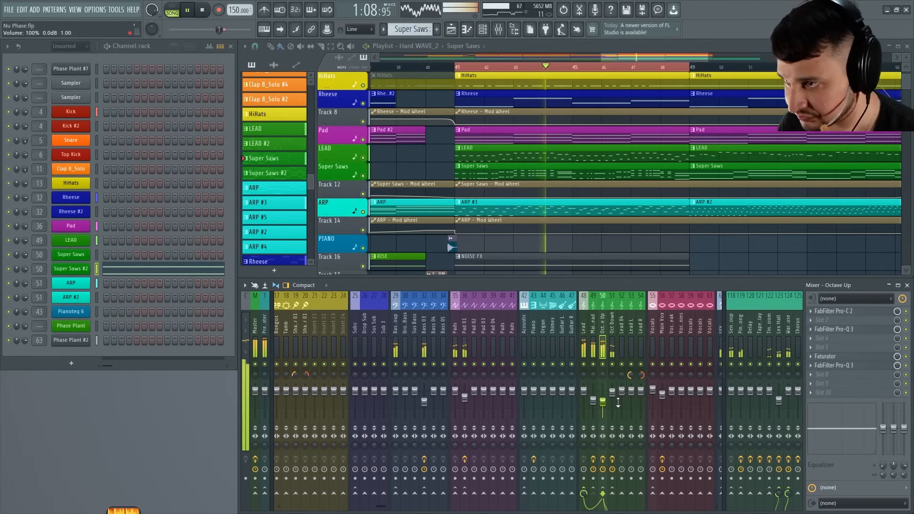
key("space")
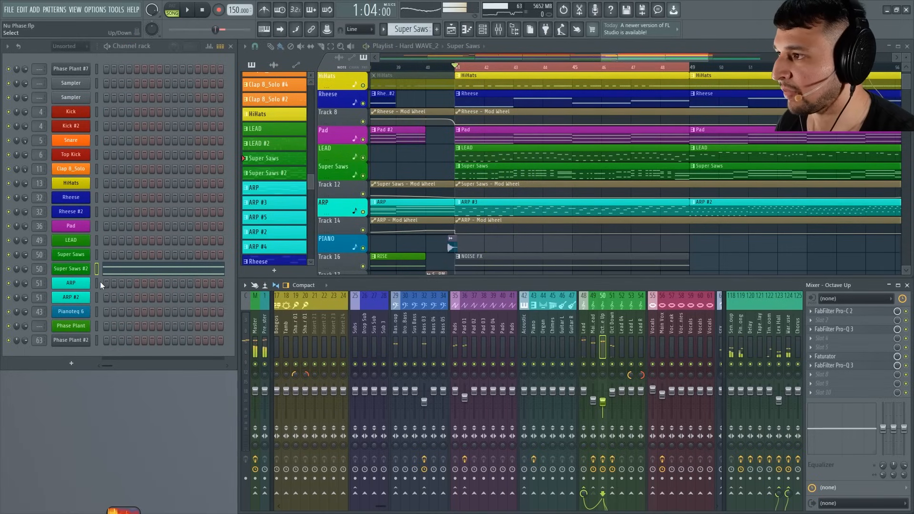
Lengthen the Release of the Super Saws #2 output envelope and audition it in the full mix.
left_click(62, 270)
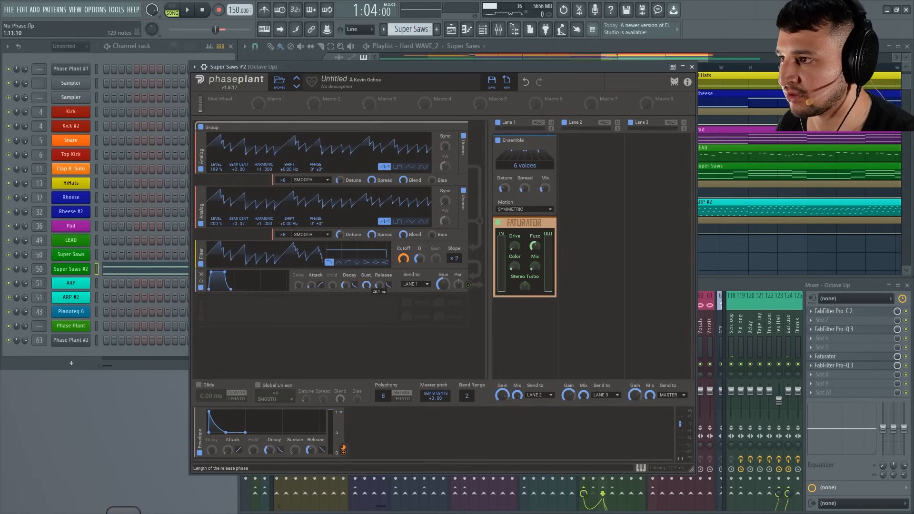
key("space")
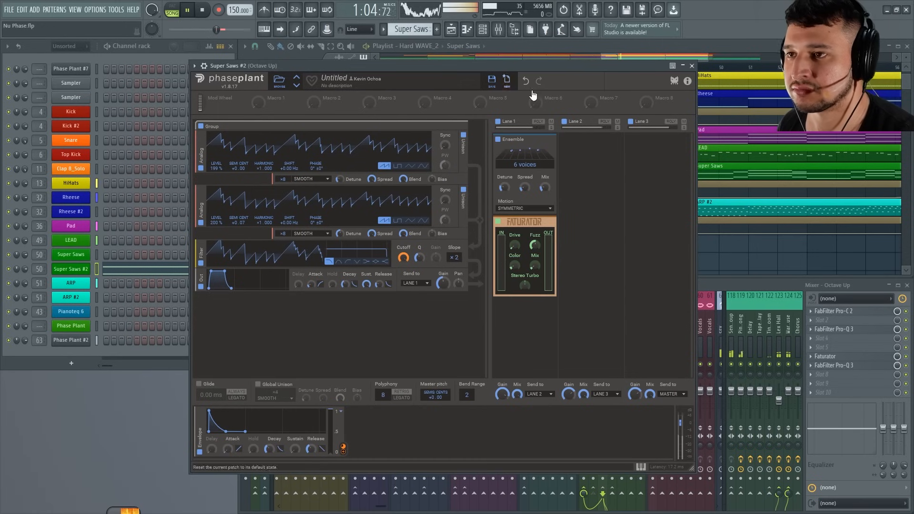
left_click(691, 67)
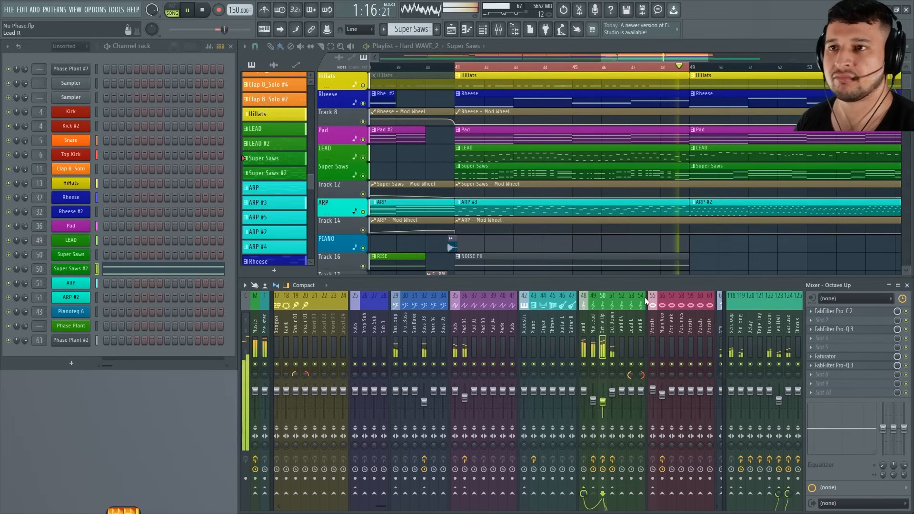
key("space")
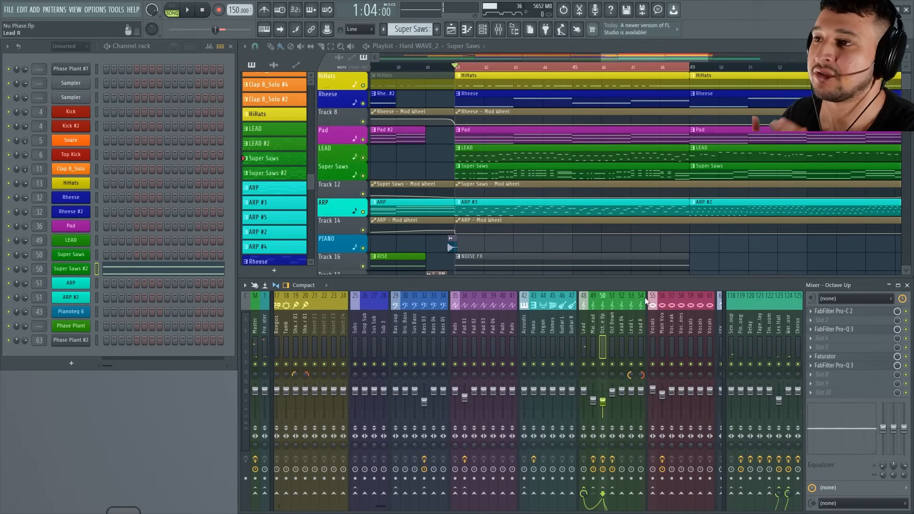
Solo the LEAD track in the playlist and play its looped section.
left_click(516, 153)
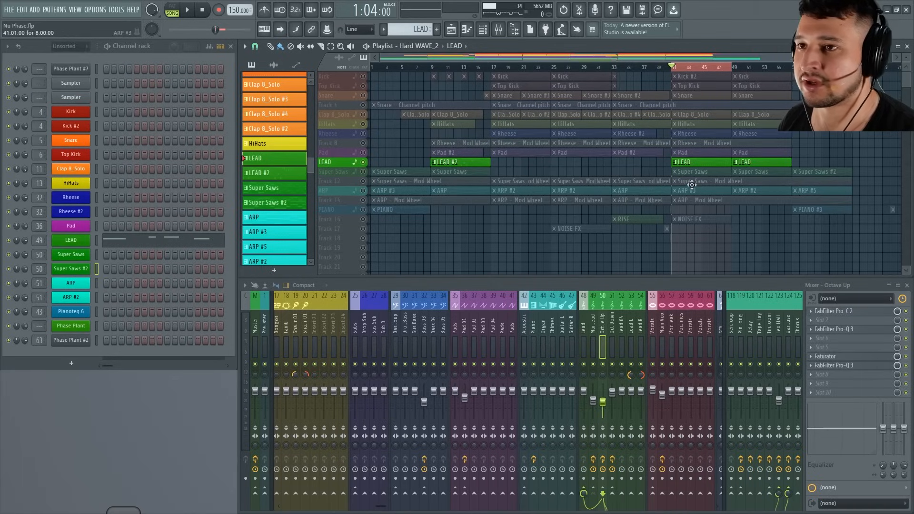
left_click_drag(618, 205, 852, 129)
key("space")
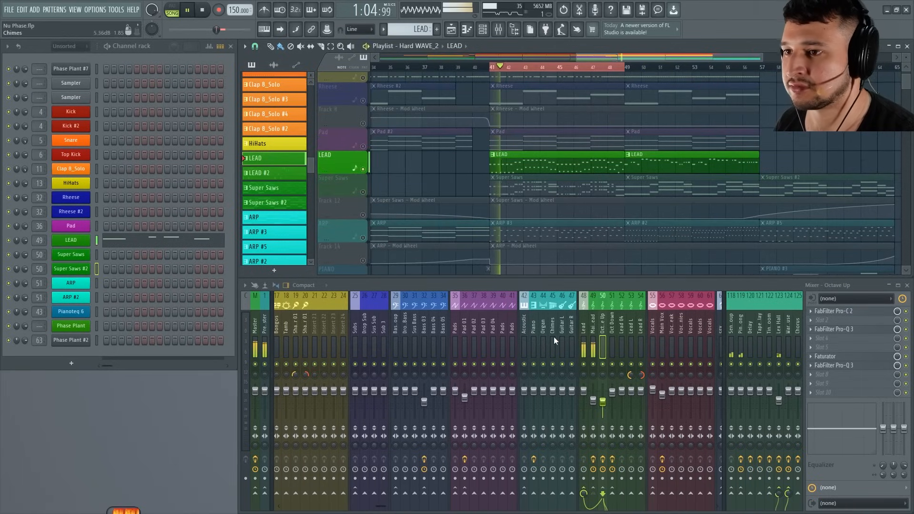
Examine the LEAD channel's VOCAL SAWS patch, including its generators, effect lanes and envelopes, then stop playback.
left_click(81, 242)
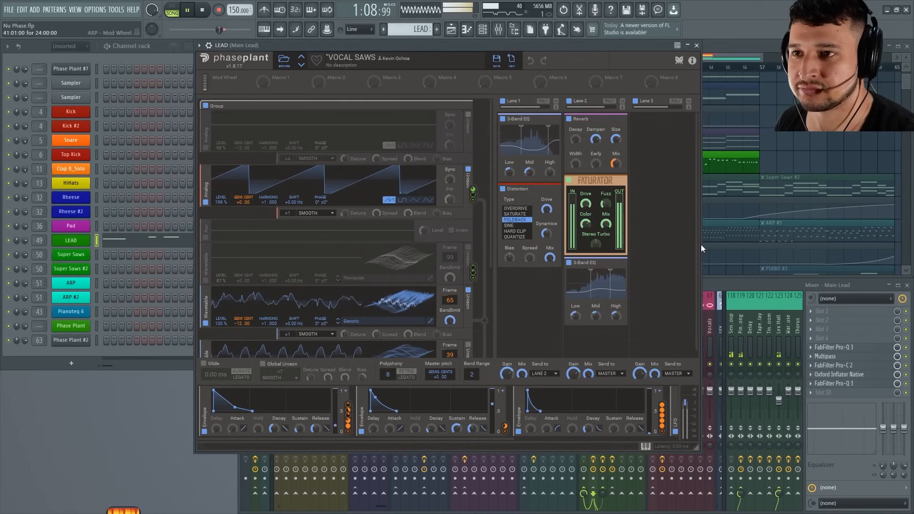
scroll(697, 244, "down", 1)
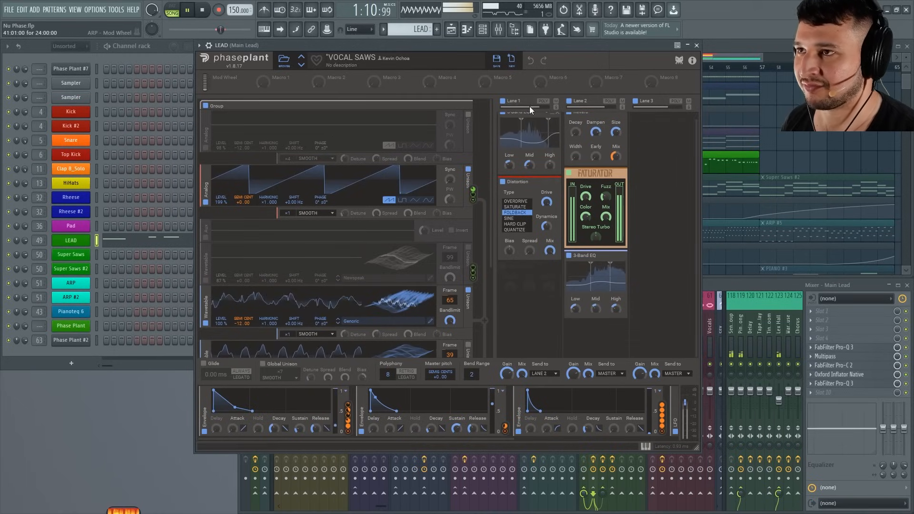
left_click_drag(498, 45, 530, 127)
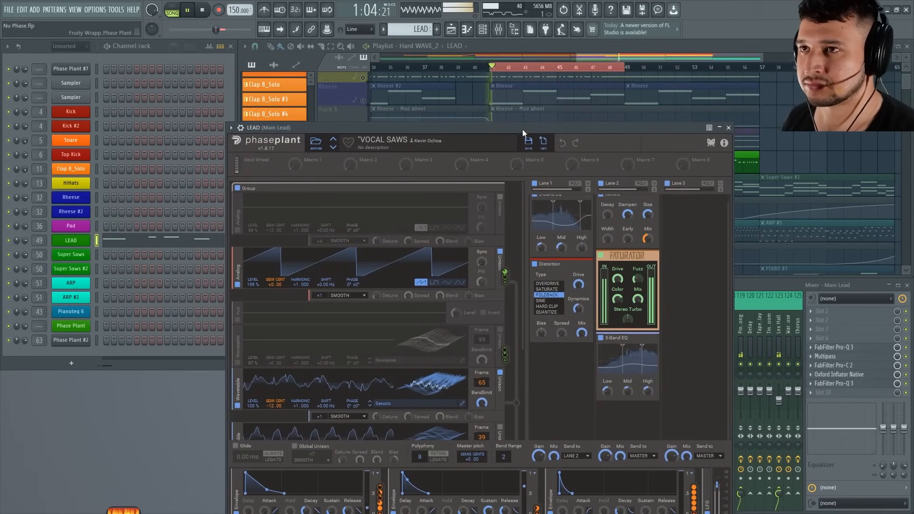
key("space")
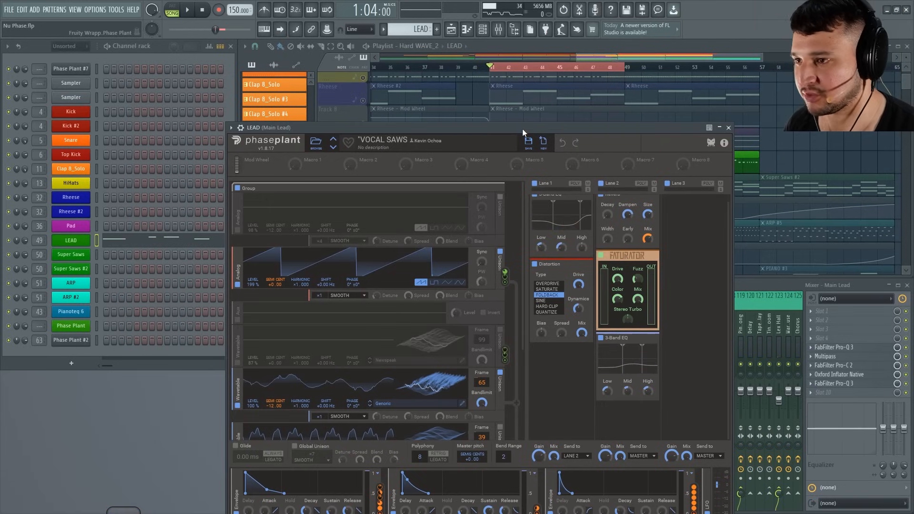
left_click_drag(466, 126, 449, 52)
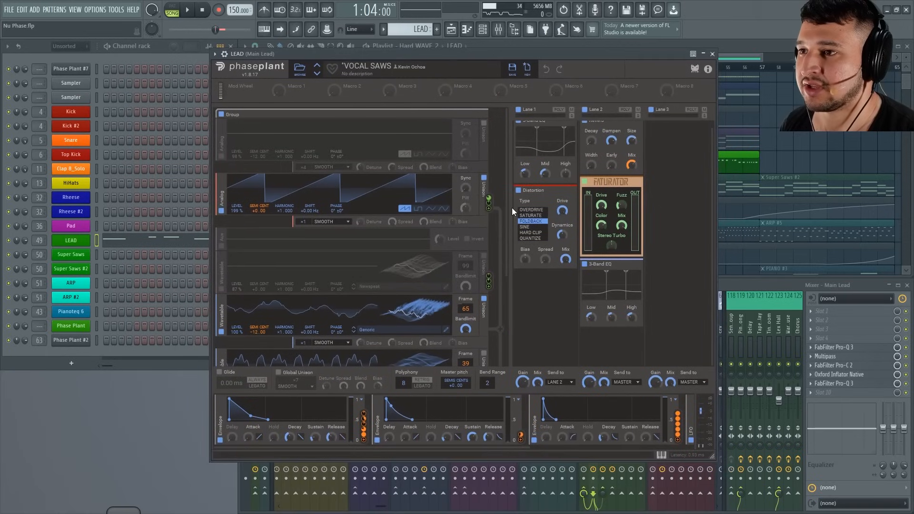
left_click_drag(509, 206, 487, 150)
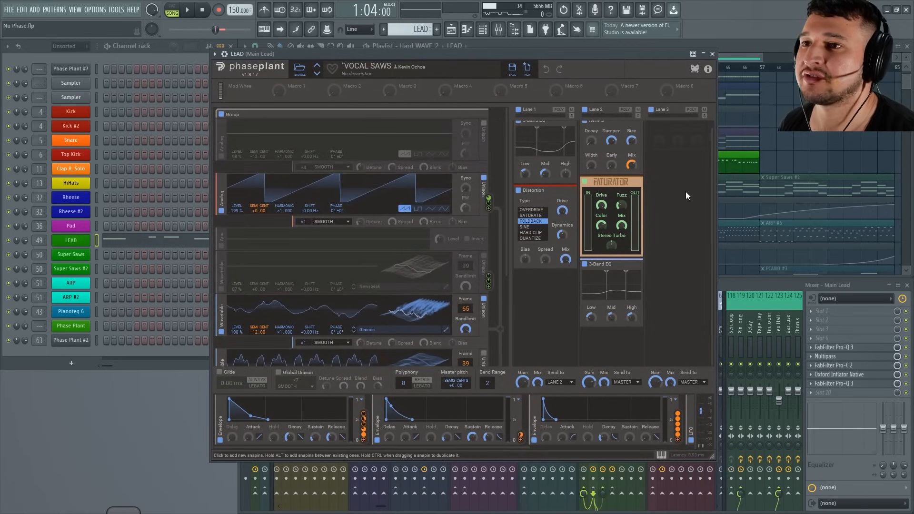
left_click_drag(712, 194, 700, 301)
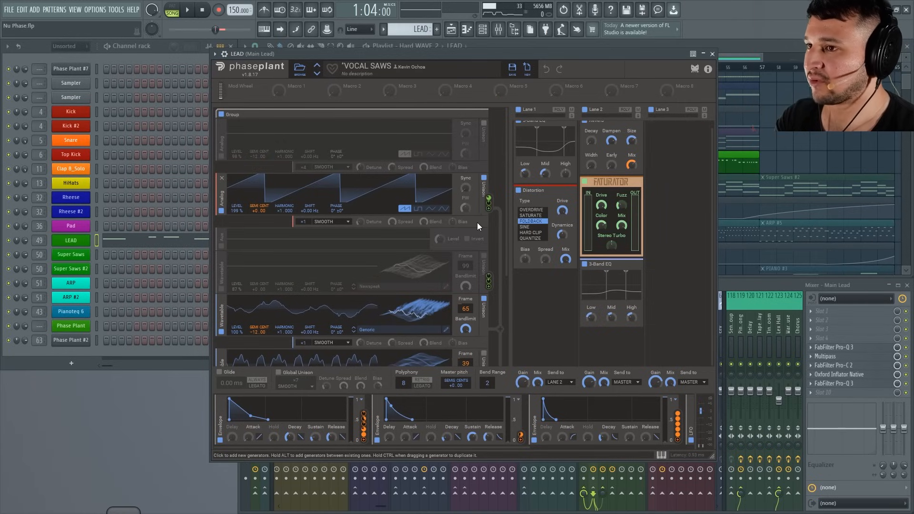
scroll(501, 241, "down", 4)
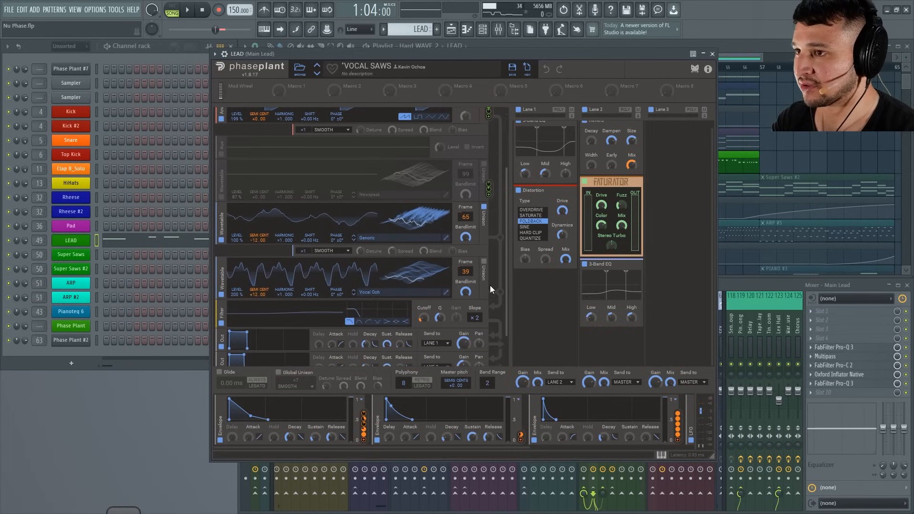
Audition the Vocal Ooh wavetable with its Level lowered to 58%, restore it to 200%, and stop playback.
scroll(490, 284, "up", 3)
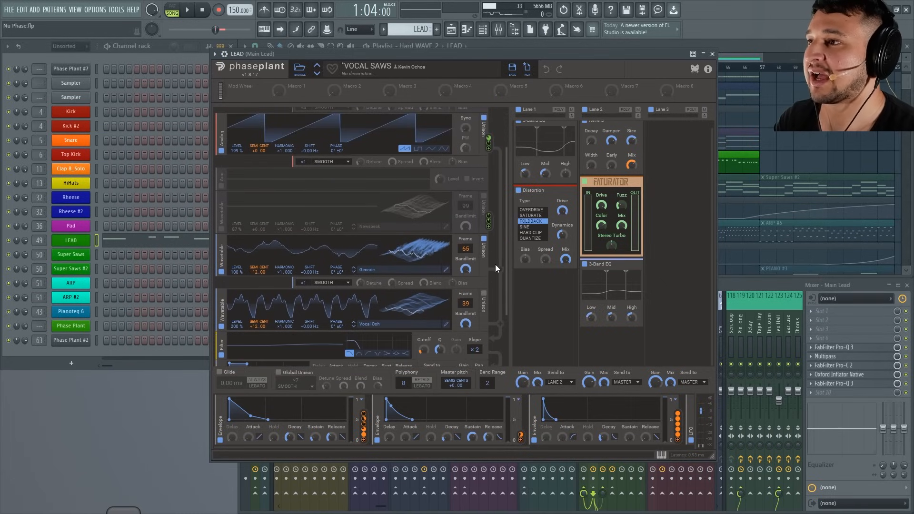
scroll(473, 237, "up", 1)
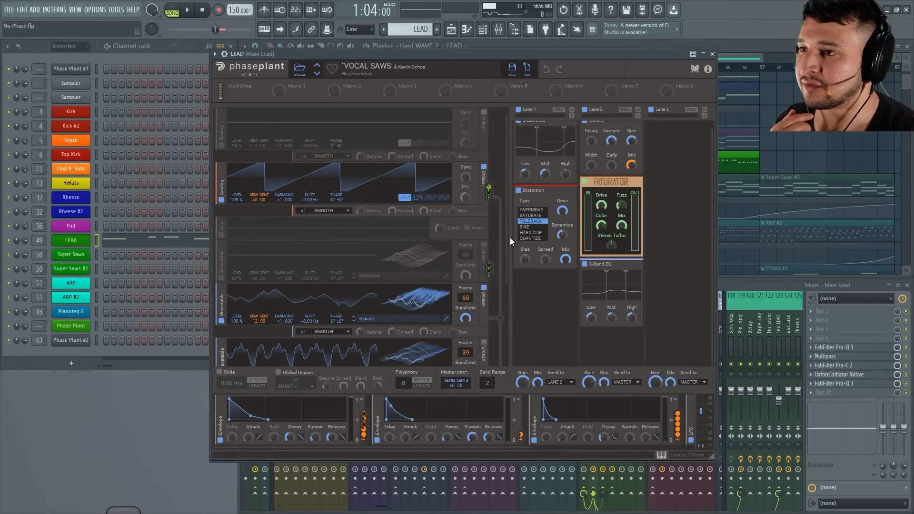
scroll(510, 238, "down", 5)
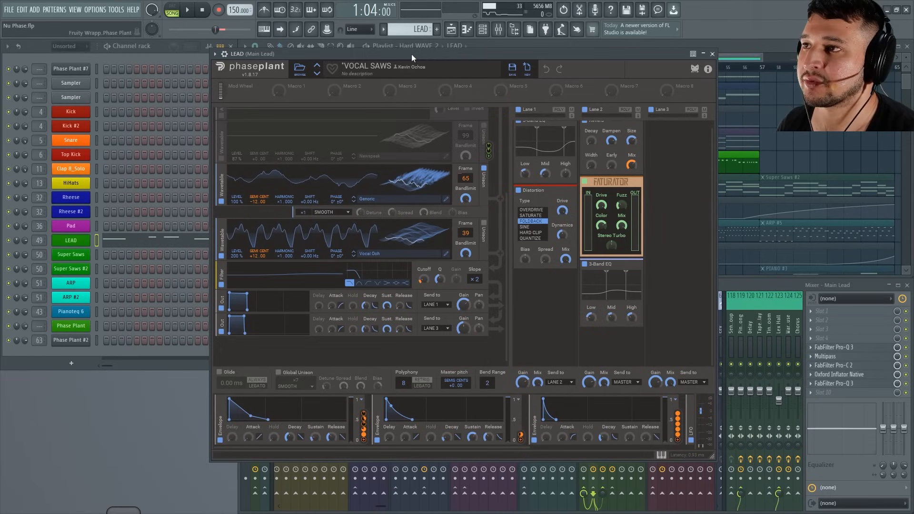
key("space")
key("space")
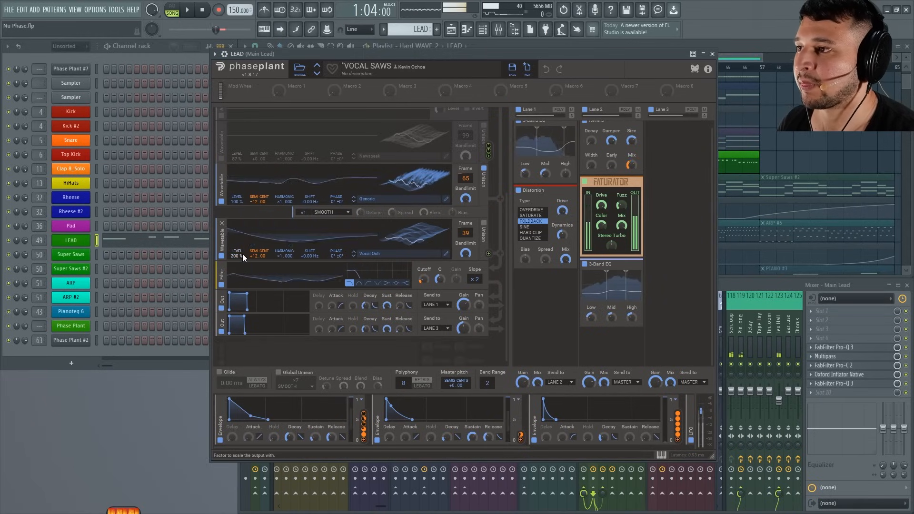
left_click_drag(234, 254, 233, 275)
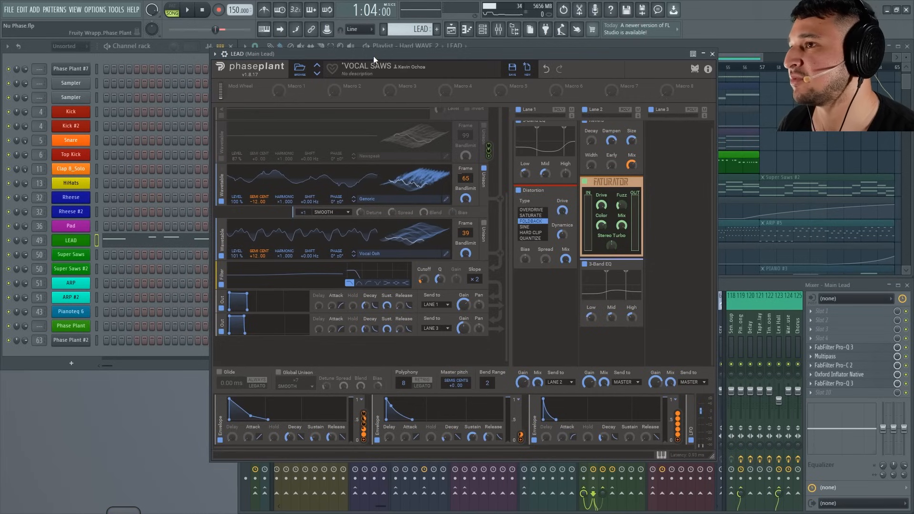
key("space")
left_click_drag(236, 256, 237, 293)
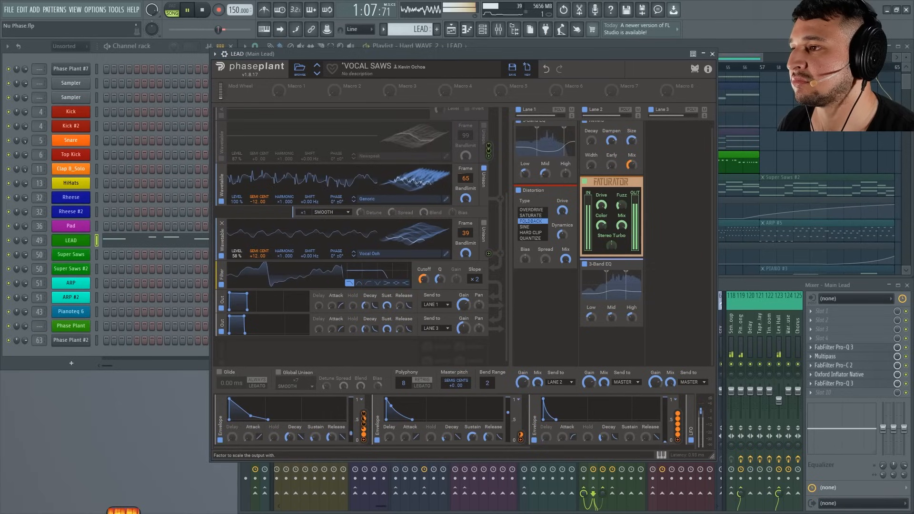
left_click_drag(237, 256, 237, 211)
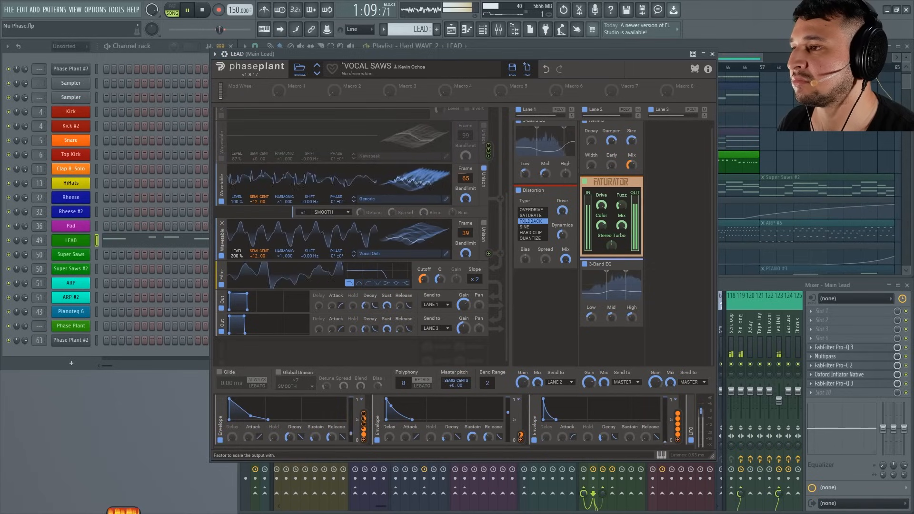
left_click_drag(414, 50, 408, 70)
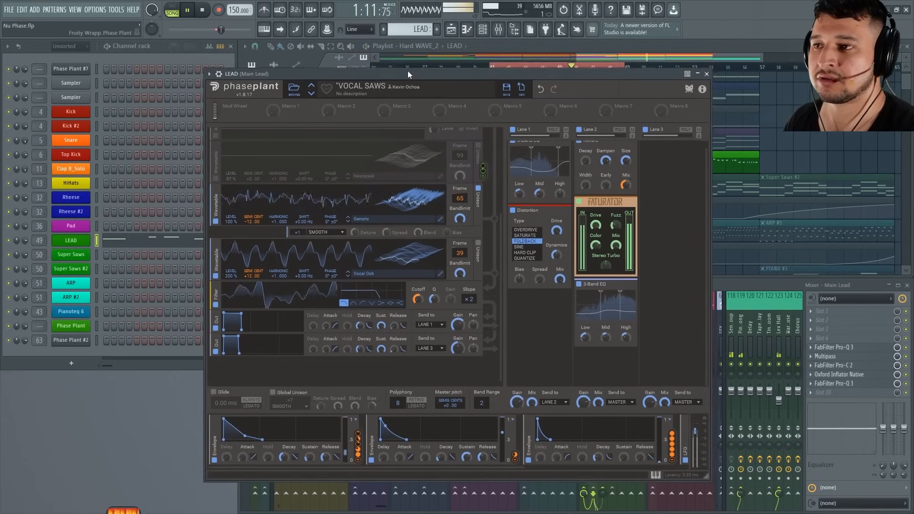
key("space")
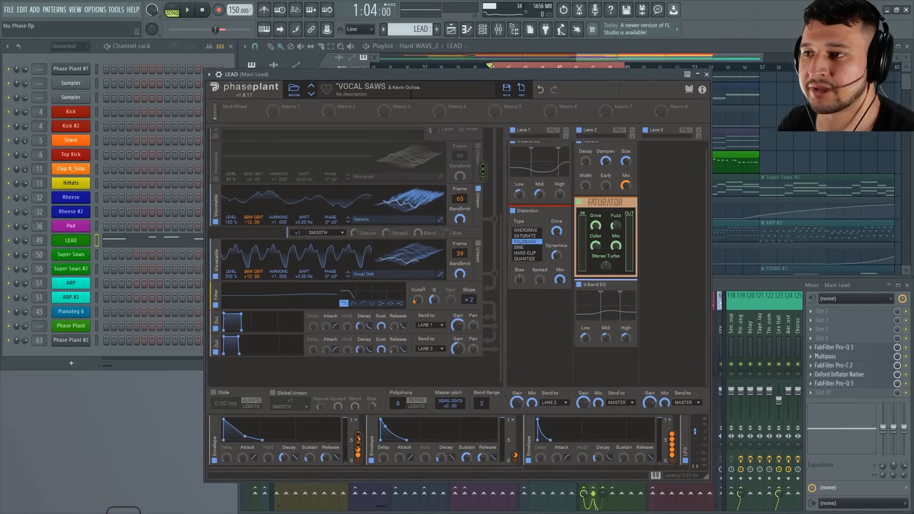
Bypass effect Lanes 1 and 2 of the LEAD patch and audition it without their effects.
left_click(513, 130)
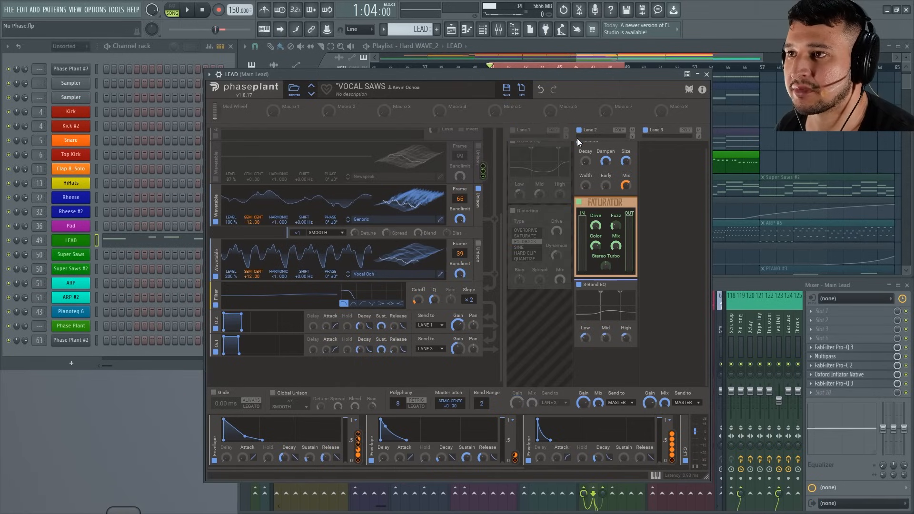
left_click(579, 131)
key("space")
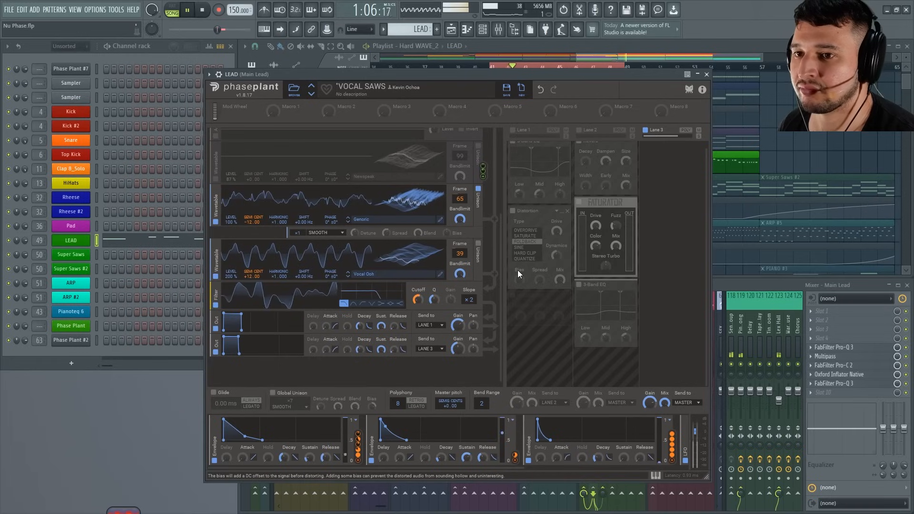
key("space")
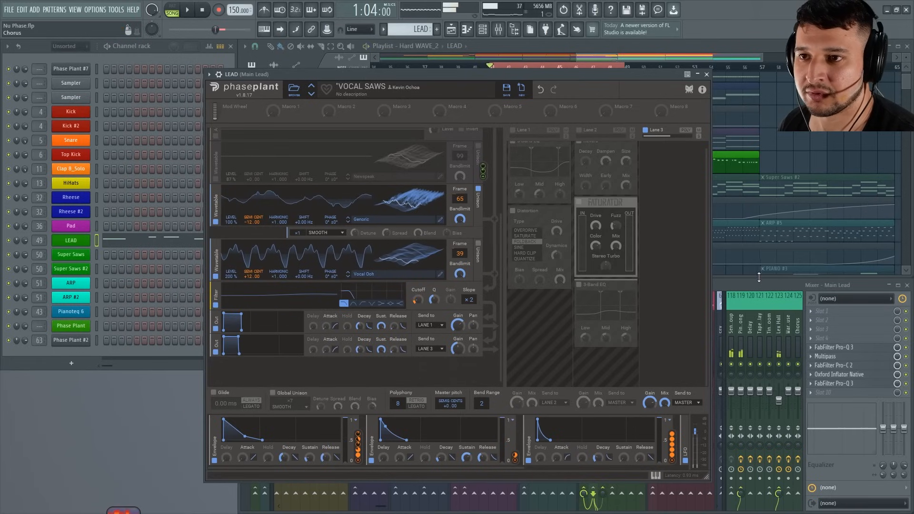
Mute mixer tracks 118, 119 and 123 to remove the send effects, and audition the dry LEAD sound.
left_click(763, 287)
left_click(731, 364)
left_click(741, 364)
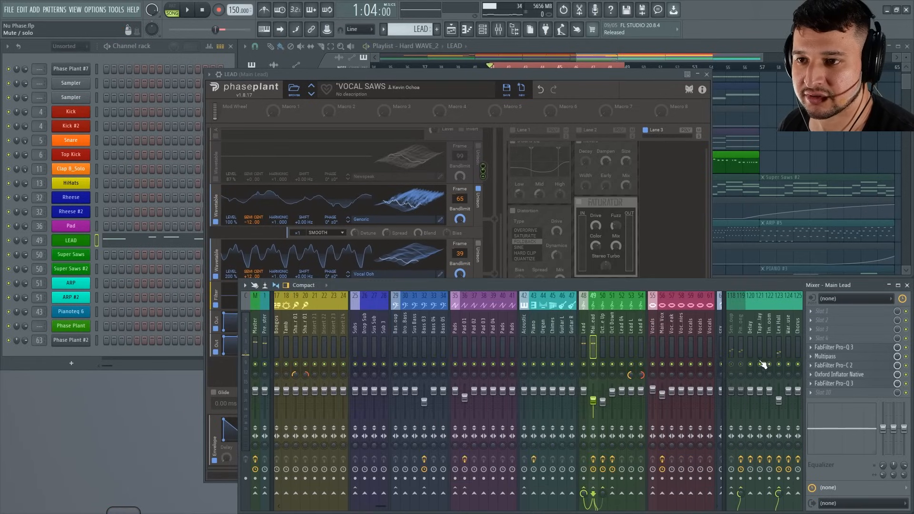
left_click(779, 365)
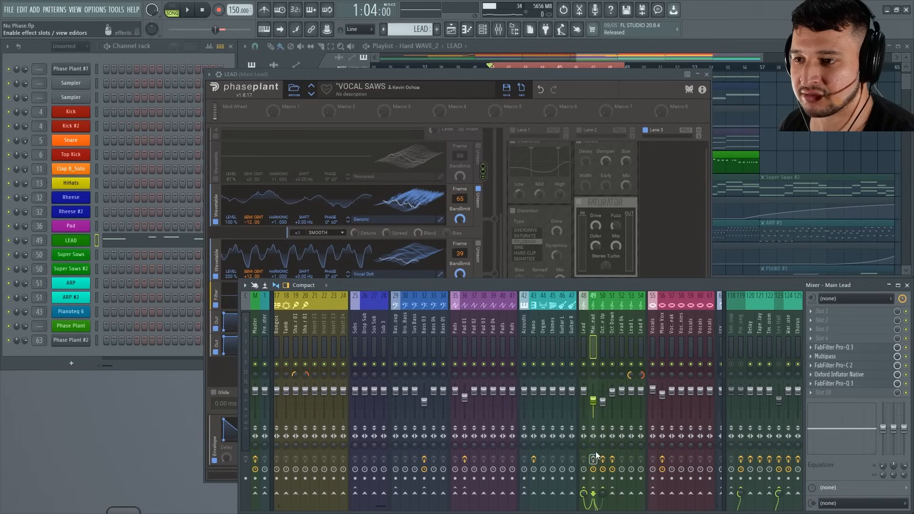
key("space")
left_click(522, 76)
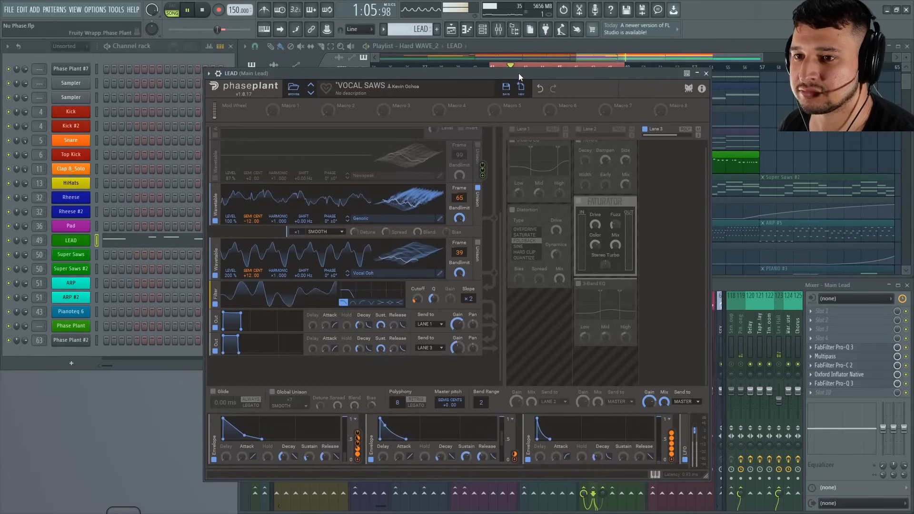
left_click_drag(519, 74, 527, 64)
key("space")
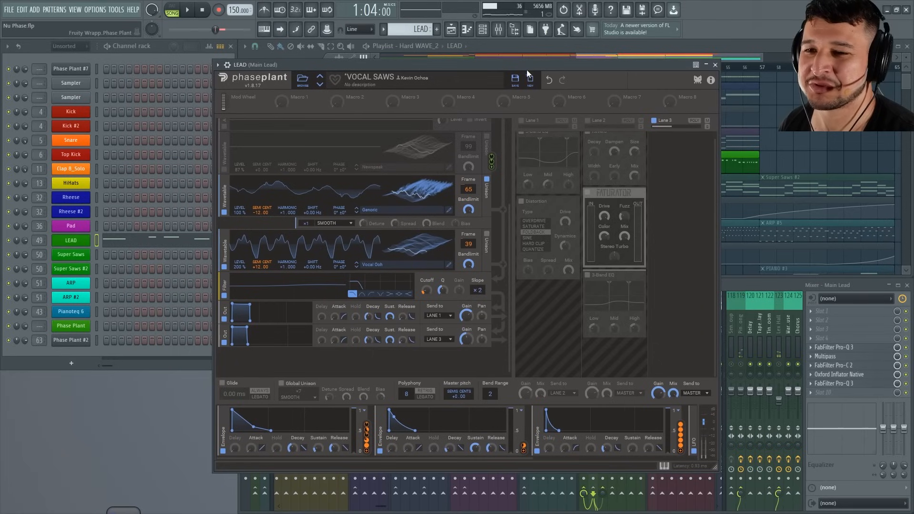
key("space")
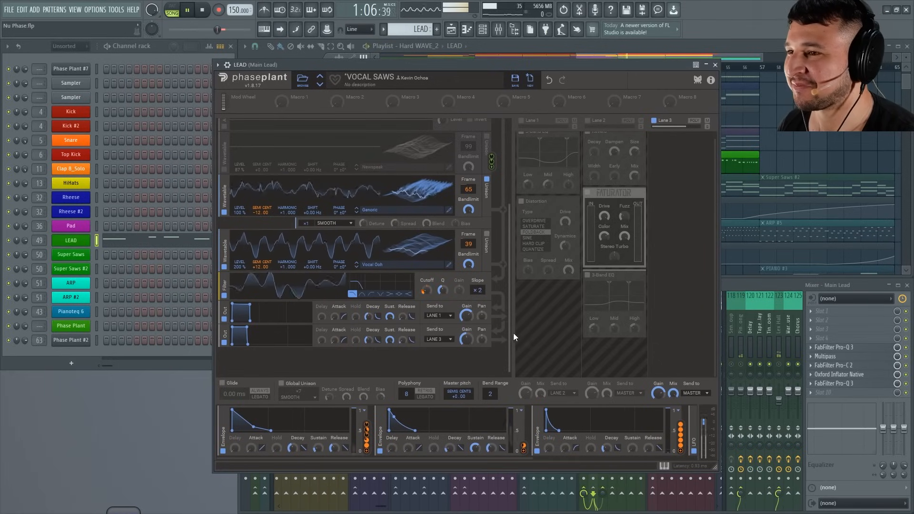
key("space")
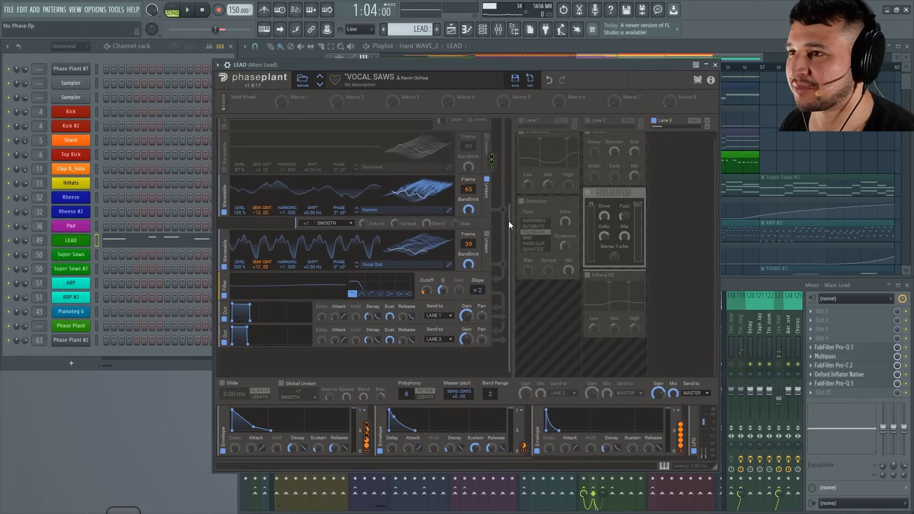
Enable the first Analog saw generator, re-enable Lanes 1 and 2, and play the LEAD loop.
left_click_drag(509, 220, 510, 135)
left_click(225, 168)
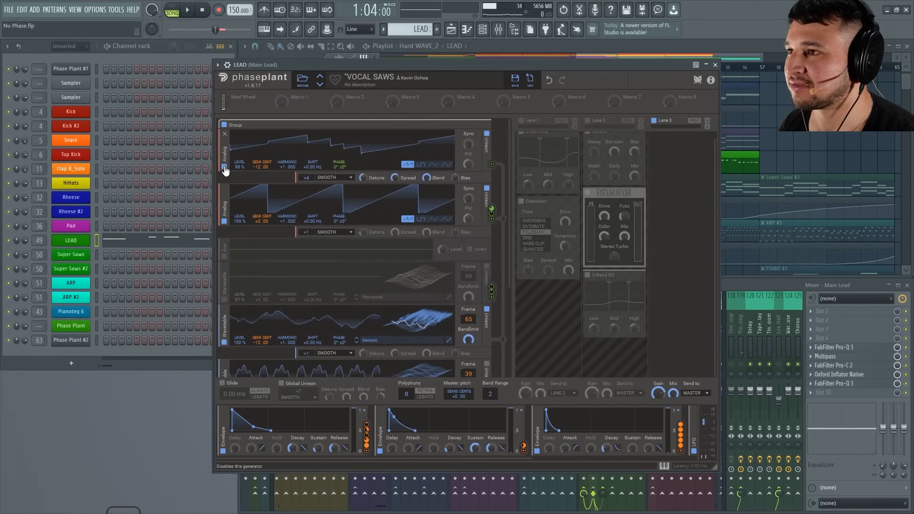
left_click(521, 121)
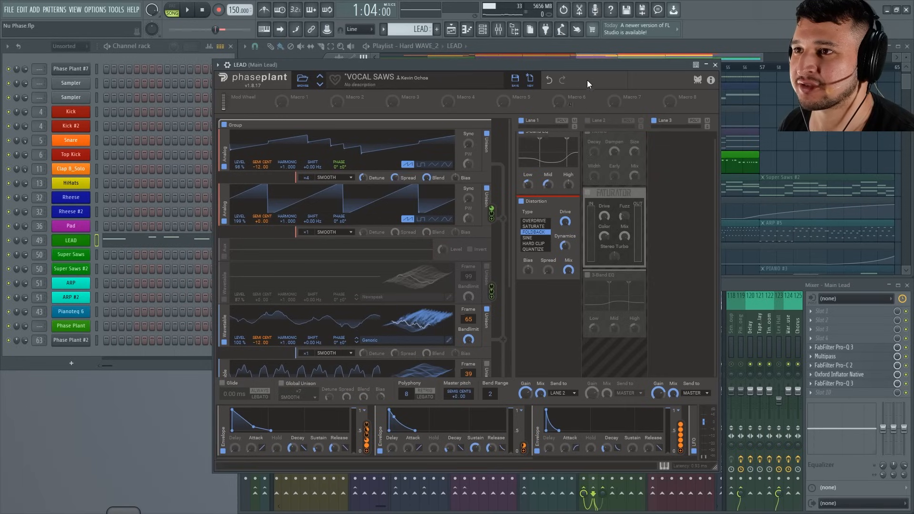
left_click(589, 121)
left_click_drag(566, 66, 563, 65)
key("space")
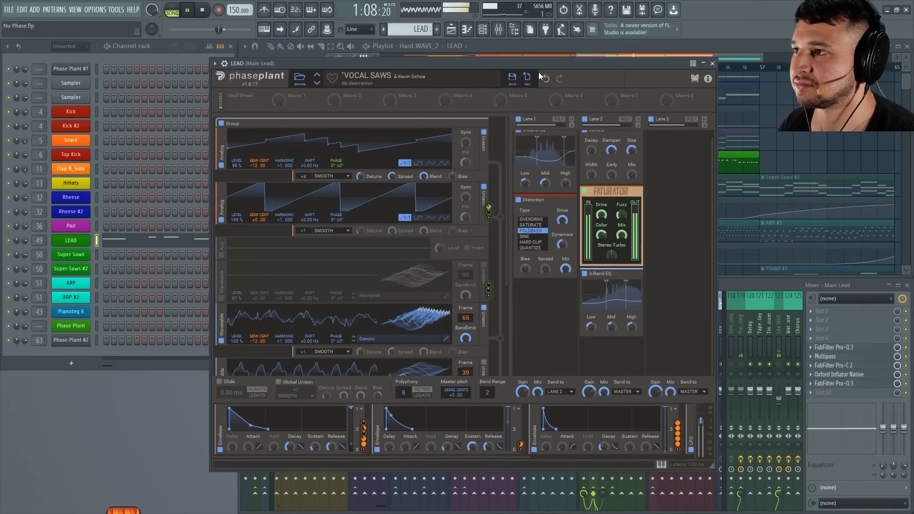
Disable the first and second Analog saw generators in turn and audition the remaining wavetables.
left_click(222, 165)
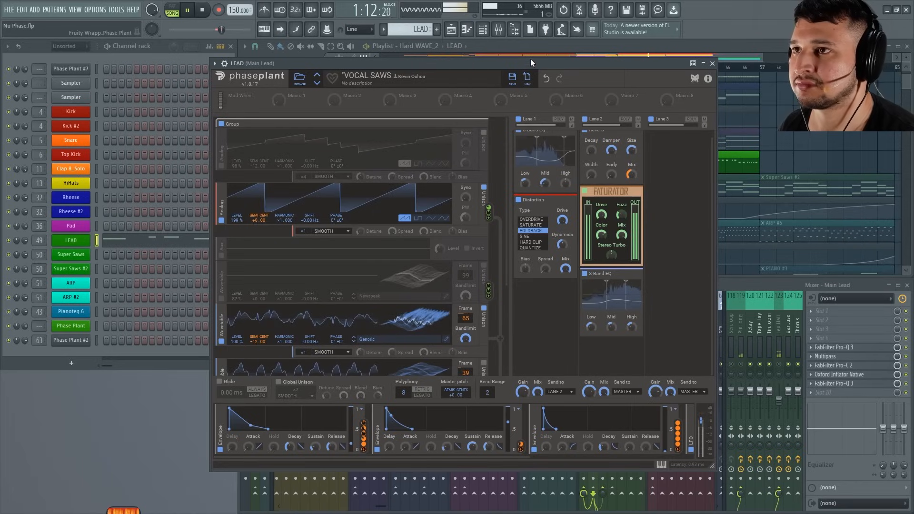
key("space")
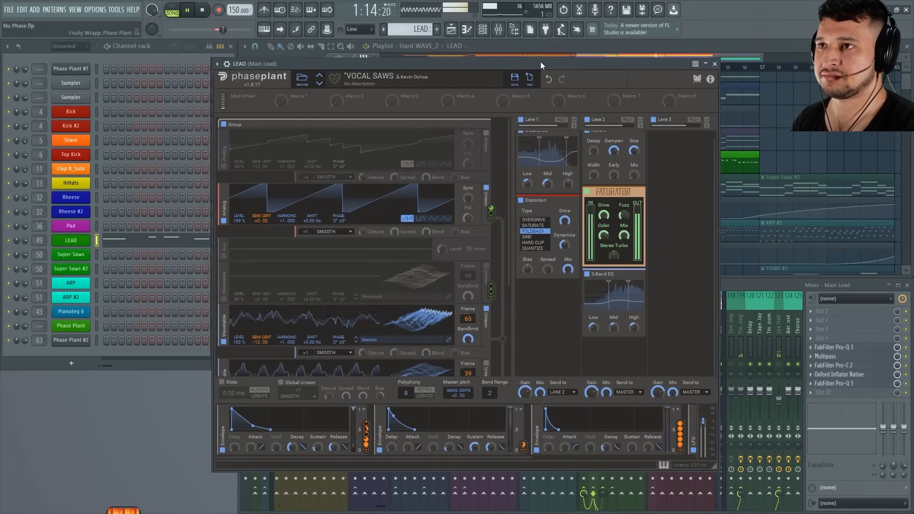
left_click_drag(541, 61, 553, 65)
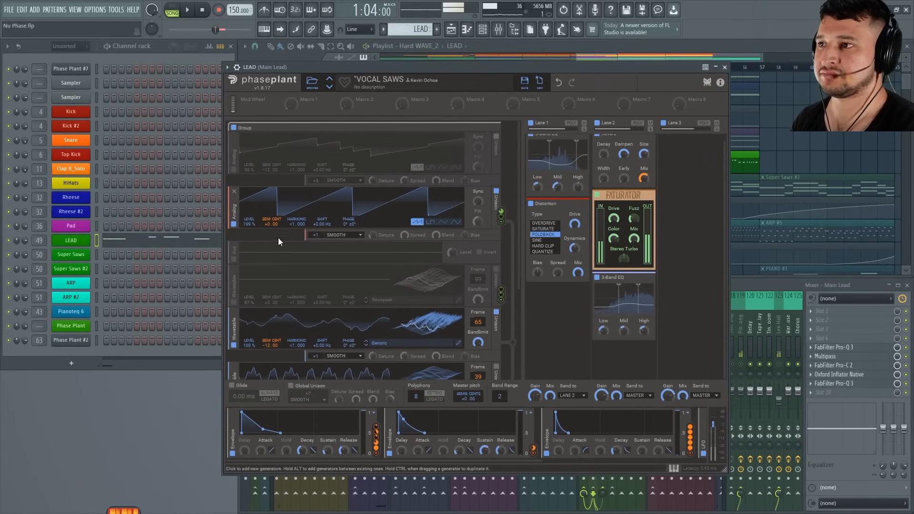
left_click(233, 225)
key("space")
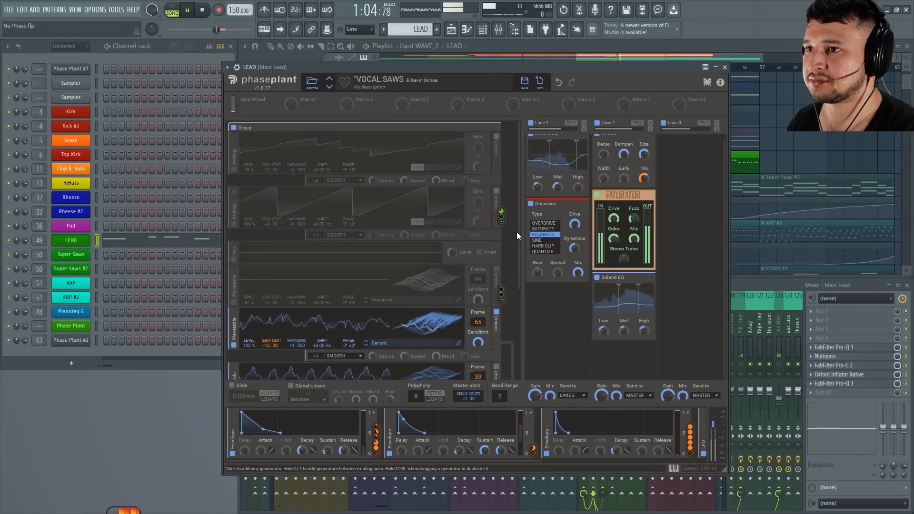
Compare the two active wavetable generators by toggling each one during playback, leaving both enabled.
left_click_drag(516, 232, 521, 316)
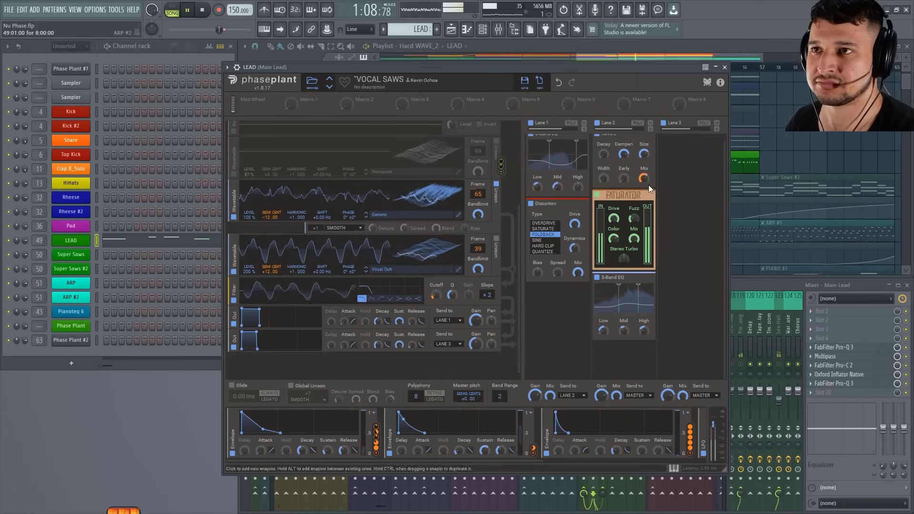
left_click(234, 218)
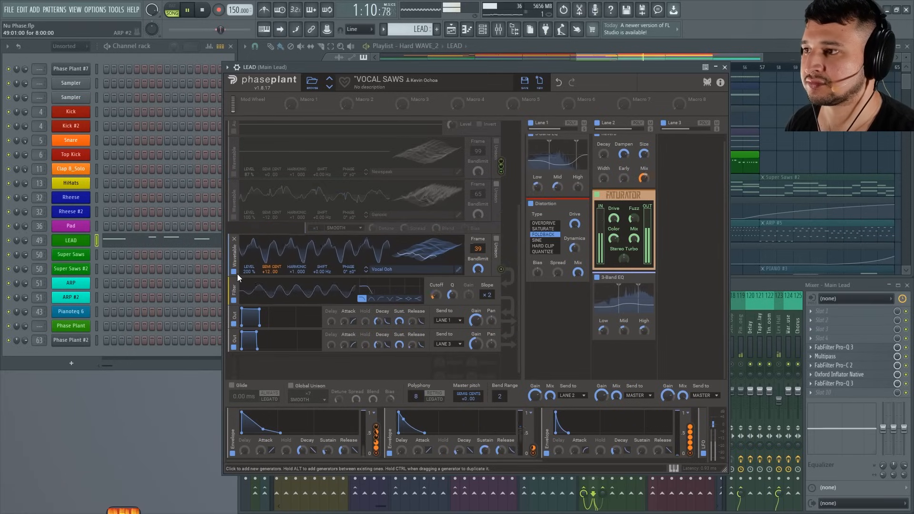
left_click(234, 271)
left_click(233, 218)
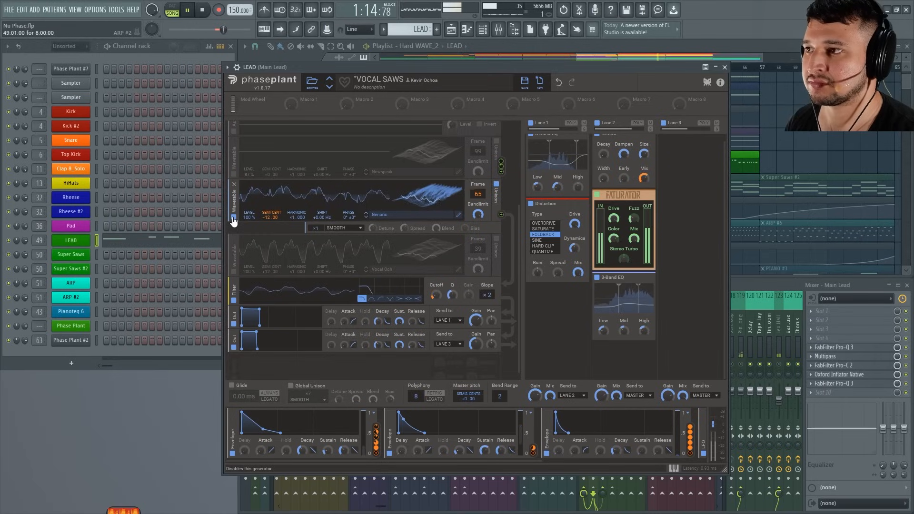
left_click(234, 218)
left_click(234, 219)
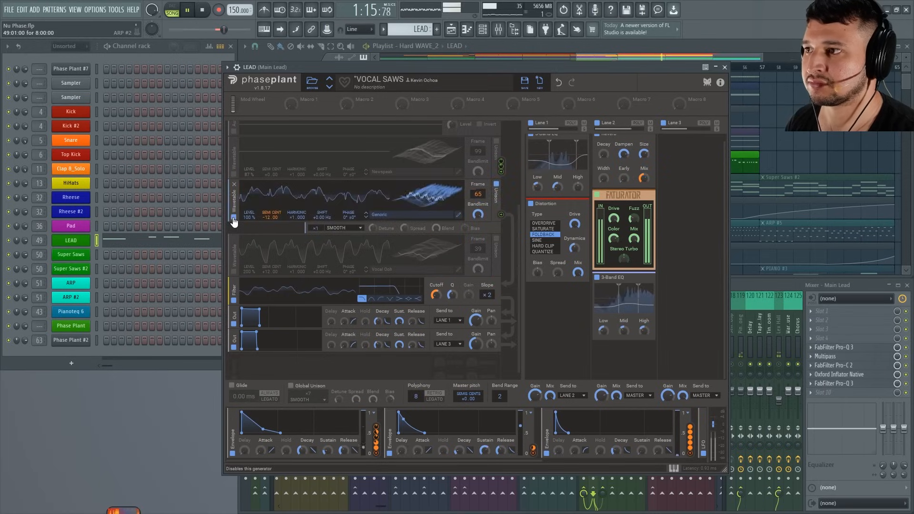
left_click(234, 272)
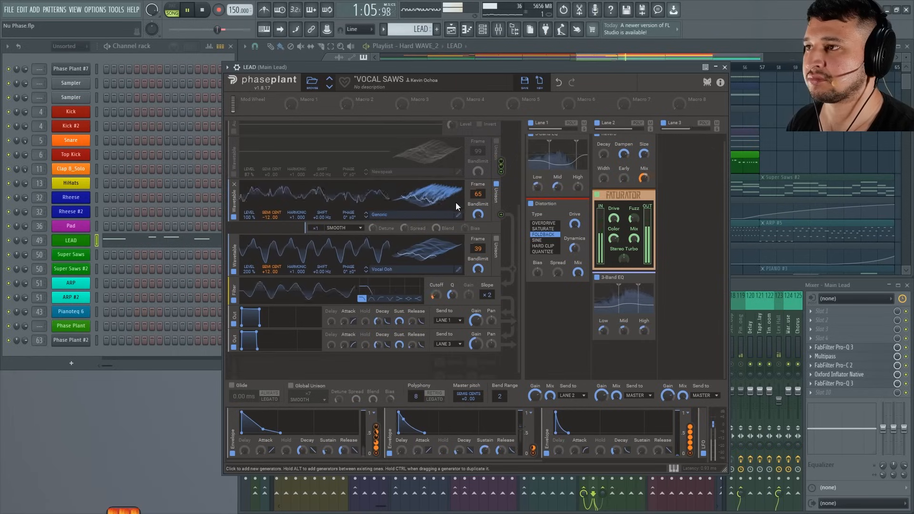
Re-enable the second Analog saw generator, bypass Lanes 1 and 2, audition the dry layers, and stop playback.
left_click_drag(518, 233, 506, 148)
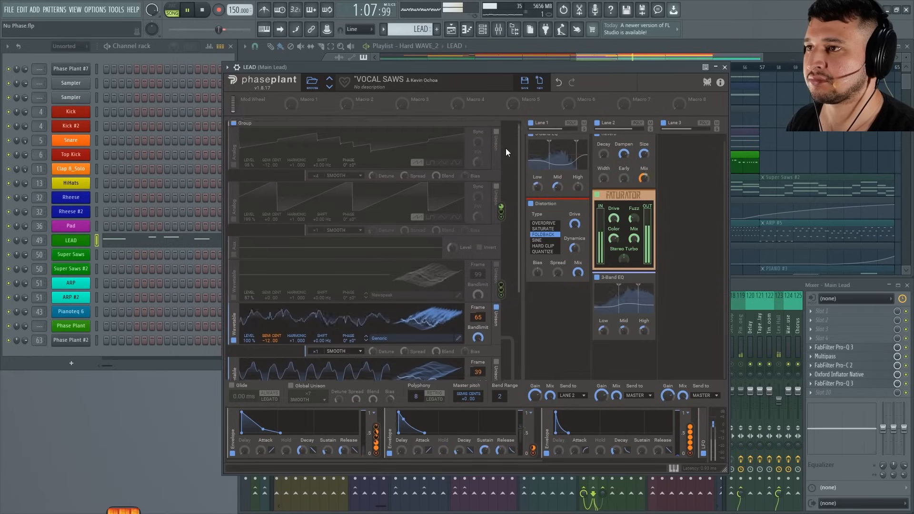
left_click(234, 222)
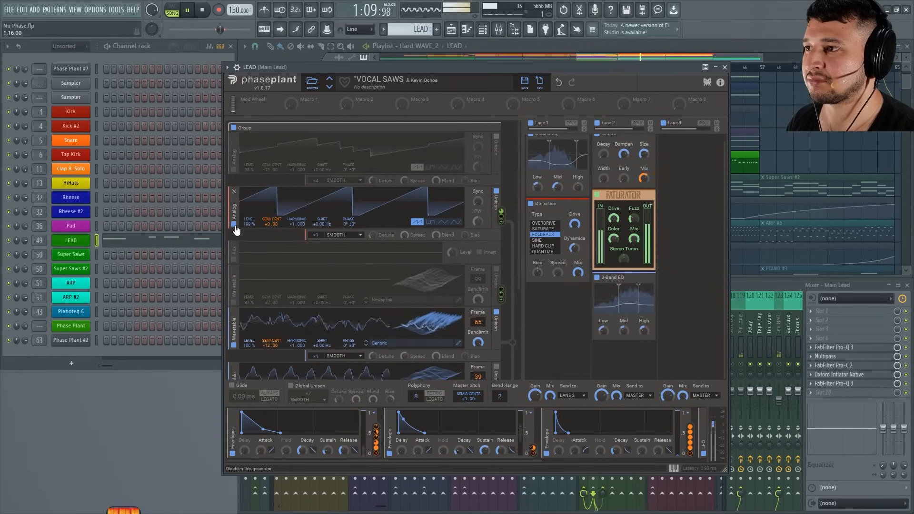
left_click(531, 124)
left_click(598, 123)
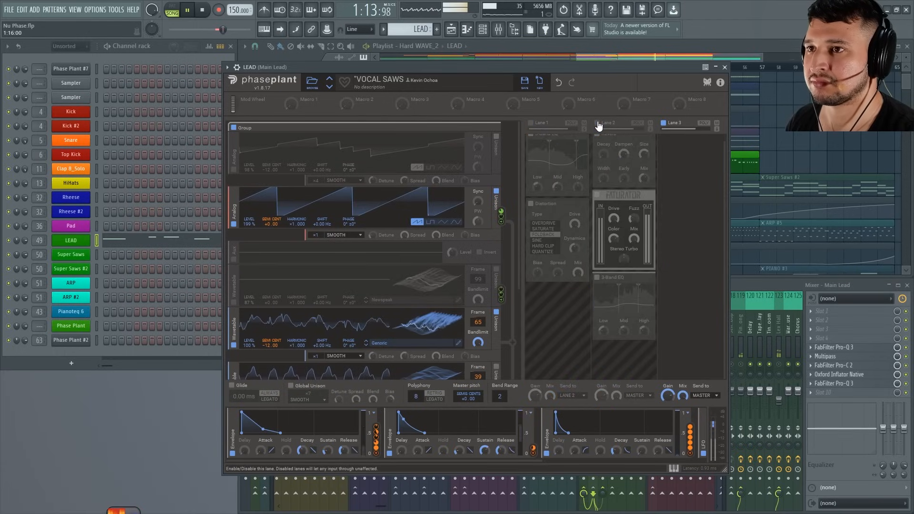
left_click_drag(574, 68, 555, 61)
key("space")
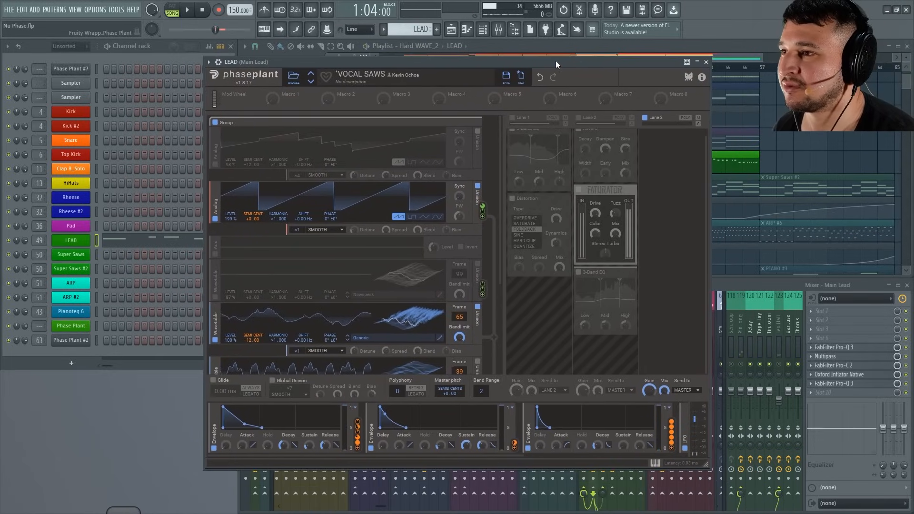
scroll(498, 265, "down", 2)
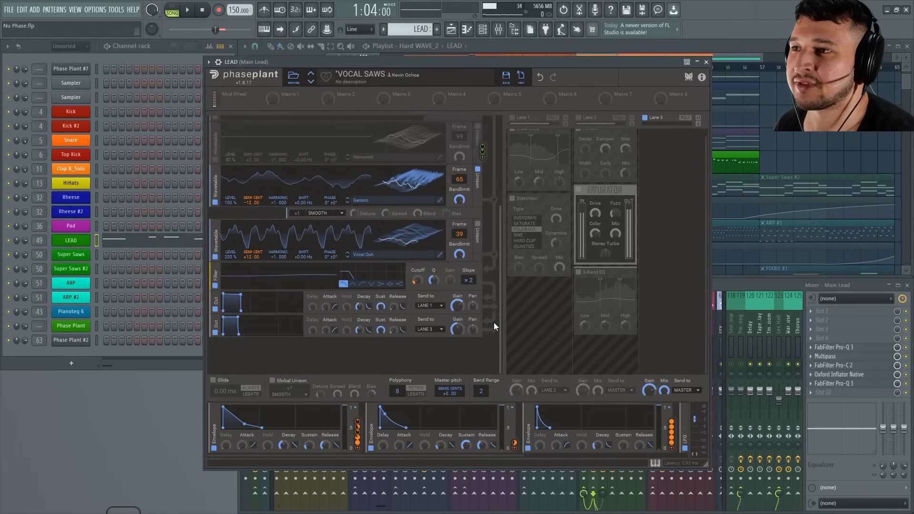
Examine the patch's wavetable generators, envelopes, LFO and note modulators, ending at the second Analog saw generator.
scroll(494, 318, "up", 3)
scroll(498, 310, "down", 3)
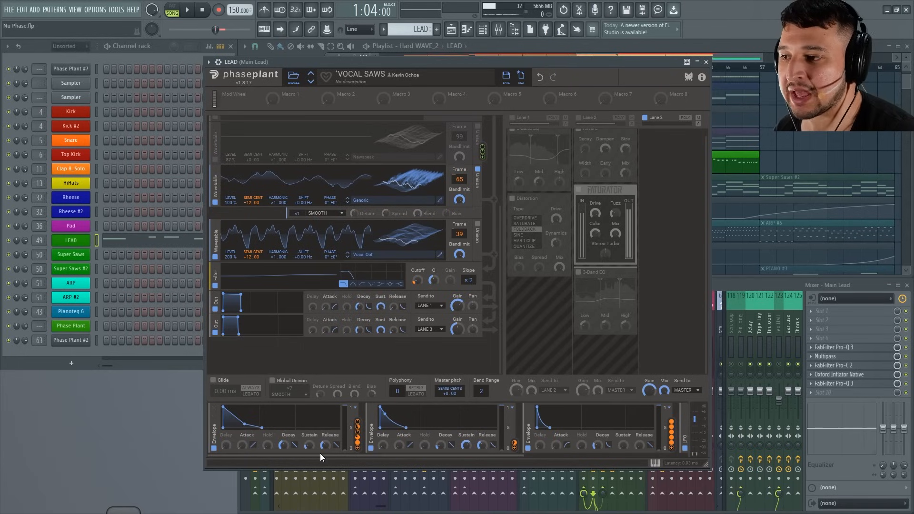
left_click_drag(327, 456, 499, 463)
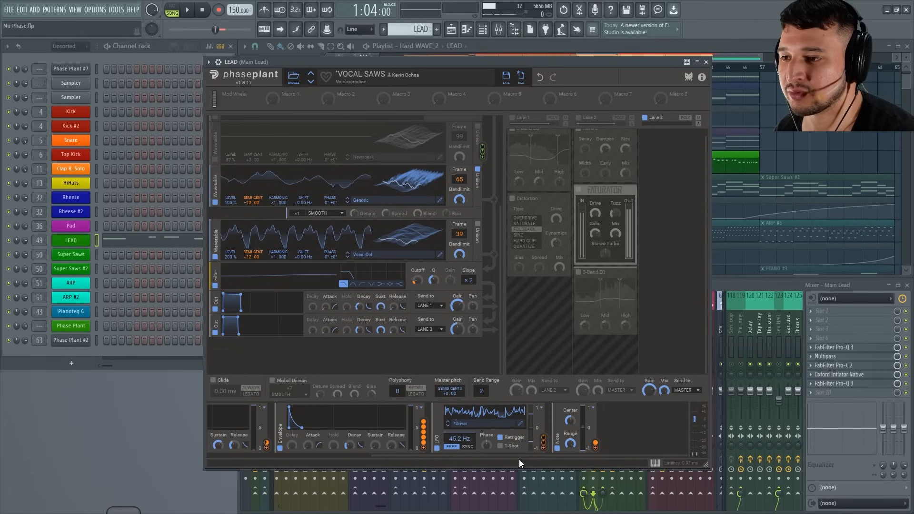
left_click_drag(508, 456, 447, 441)
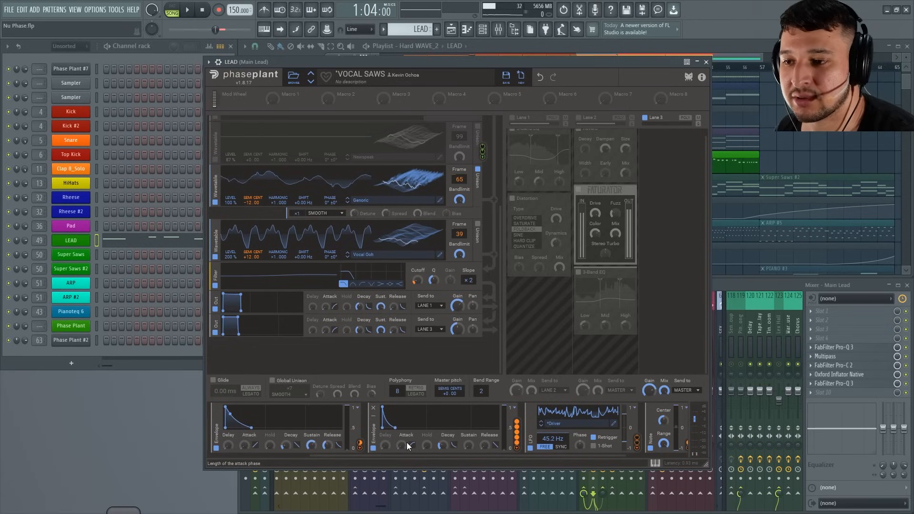
left_click_drag(565, 456, 589, 456)
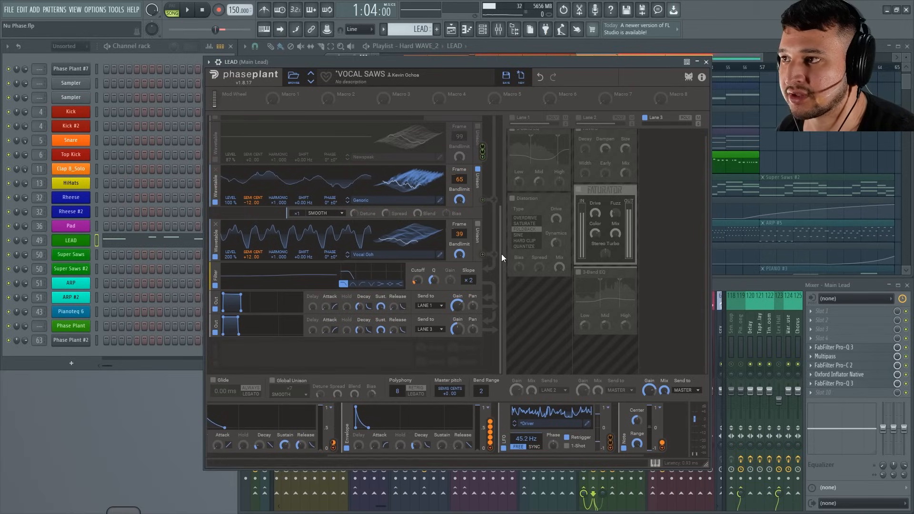
left_click_drag(500, 270, 492, 209)
scroll(339, 204, "up", 1)
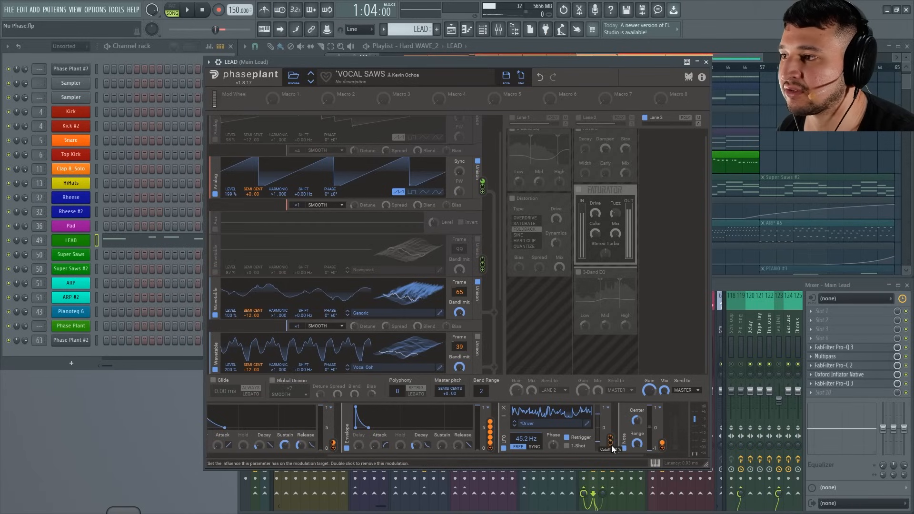
Show the Driver LFO's modulation routing and adjust its depth on the second Analog saw's pitch while the loop plays.
left_click_drag(612, 447, 252, 196)
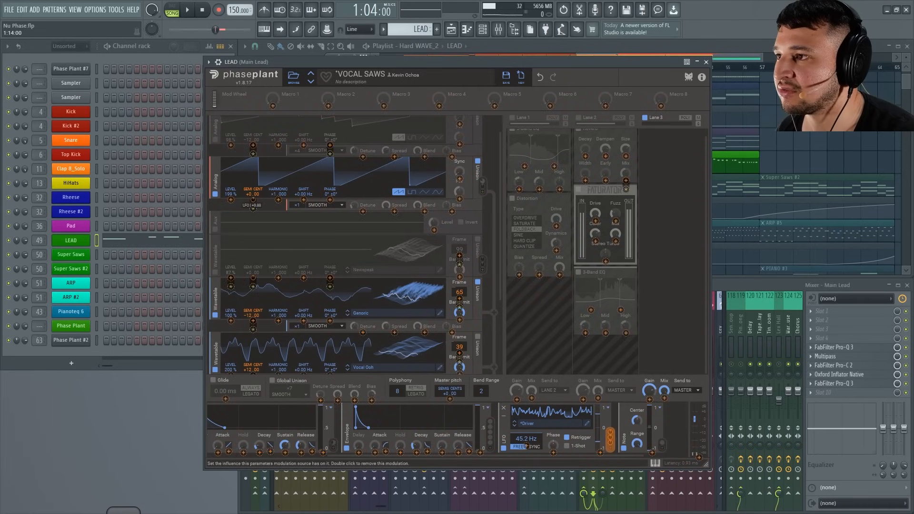
key("space")
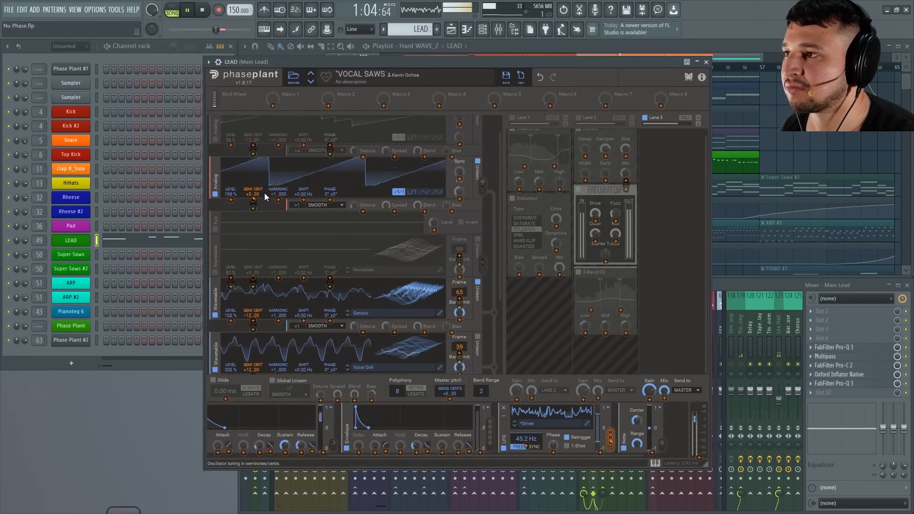
left_click_drag(253, 200, 254, 204)
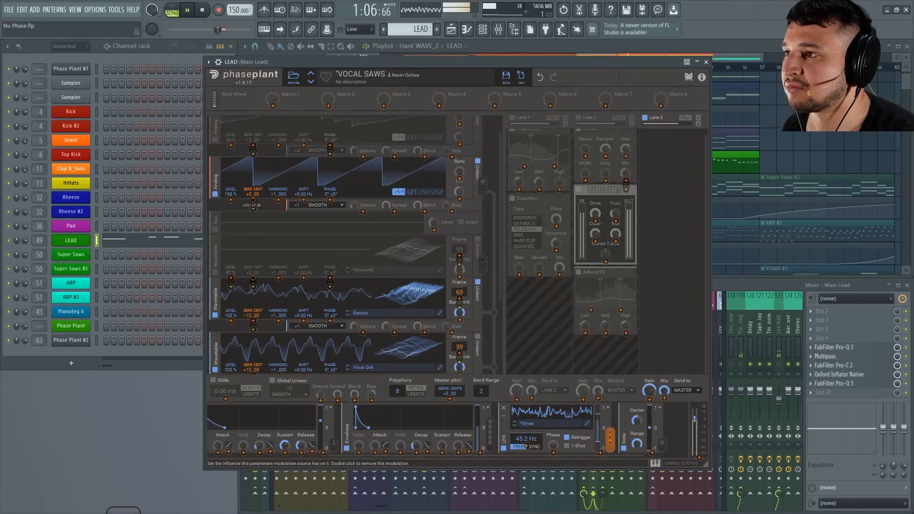
Re-enable Lanes 1 and 2 during playback, audition the processed lead, and stop playback.
left_click(510, 121)
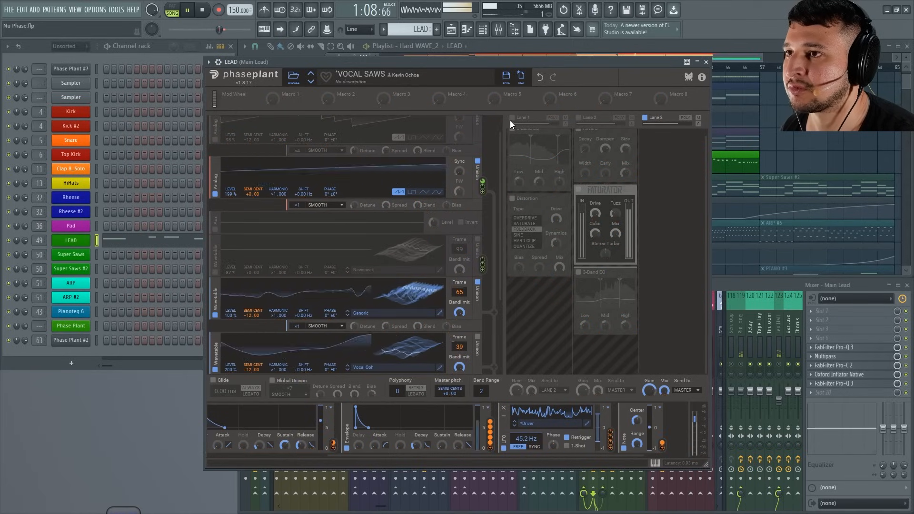
left_click(511, 118)
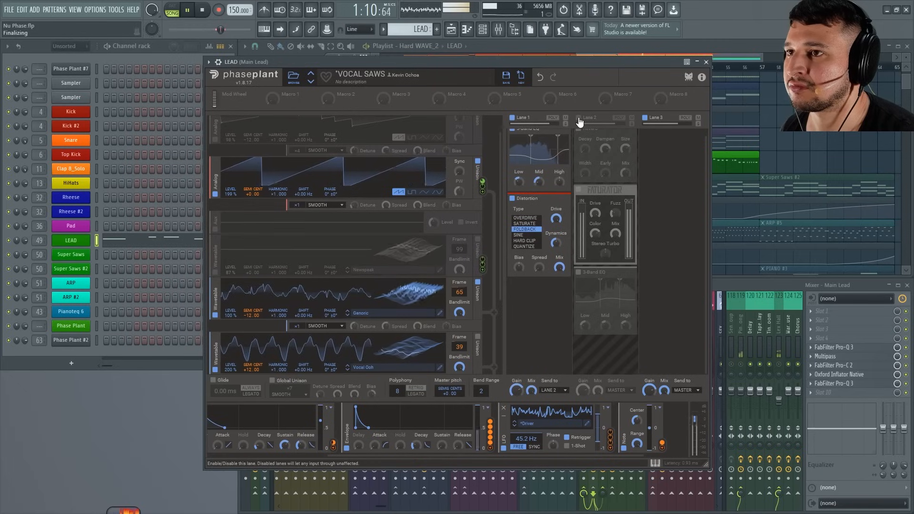
left_click(579, 118)
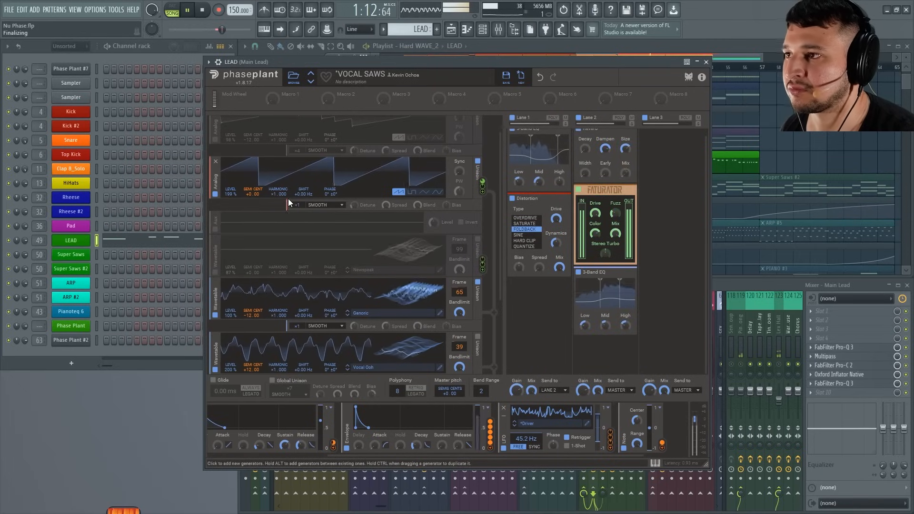
left_click_drag(471, 63, 471, 62)
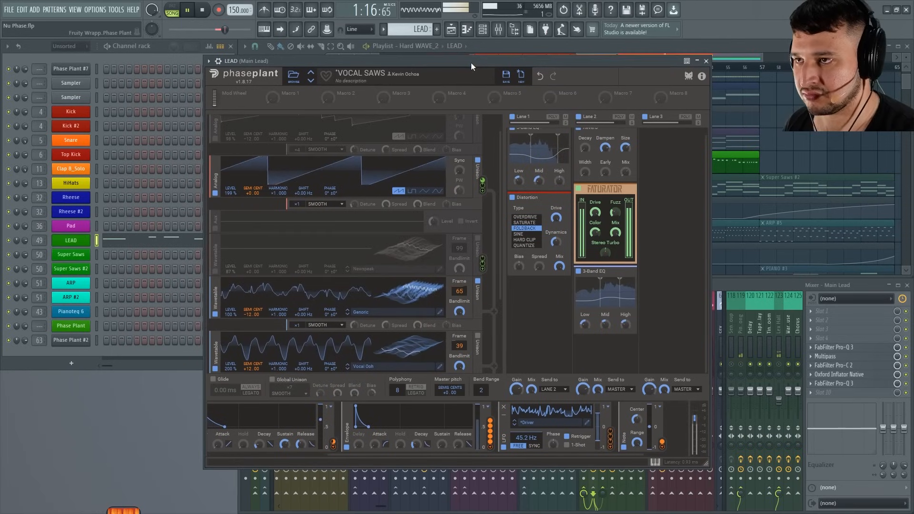
key("space")
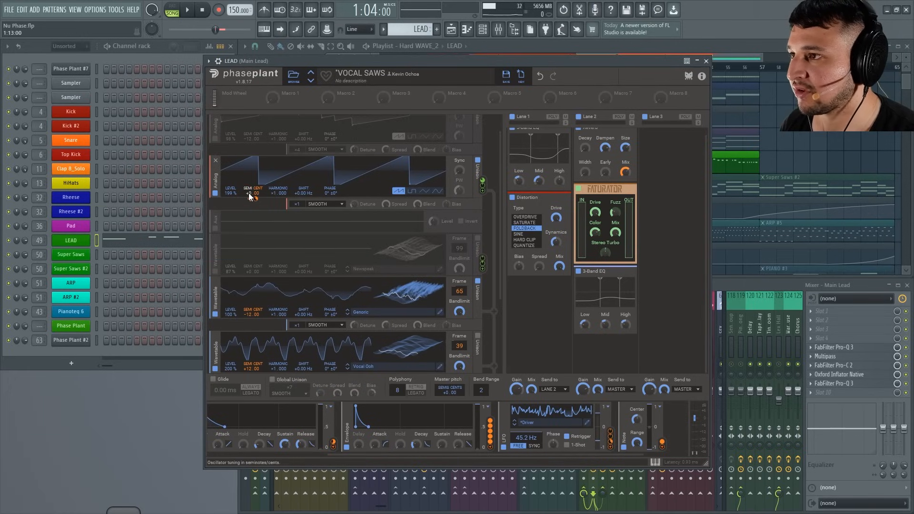
Display the Driver LFO's modulation targets, inspect its pitch modulation on the second Analog saw, and audition the loop.
left_click(613, 447)
left_click_drag(613, 446, 256, 203)
mouse_move(254, 202)
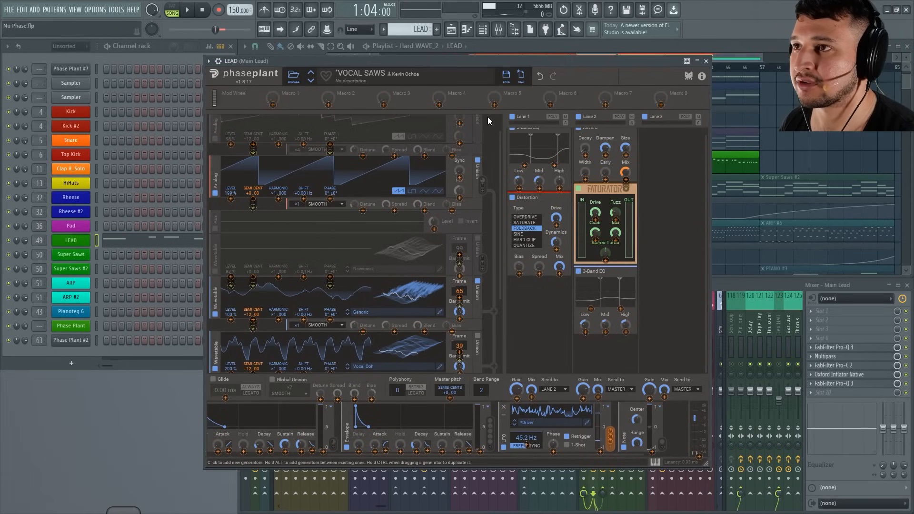
key("space")
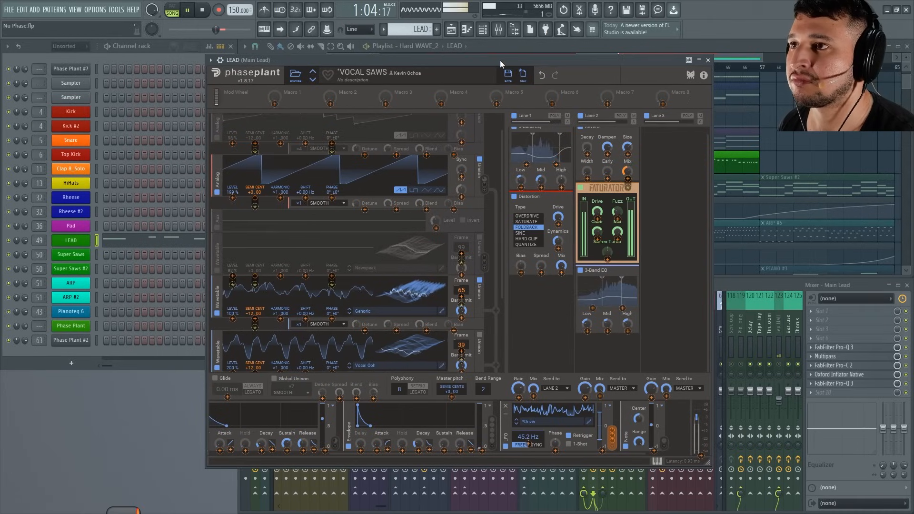
left_click_drag(500, 60, 501, 80)
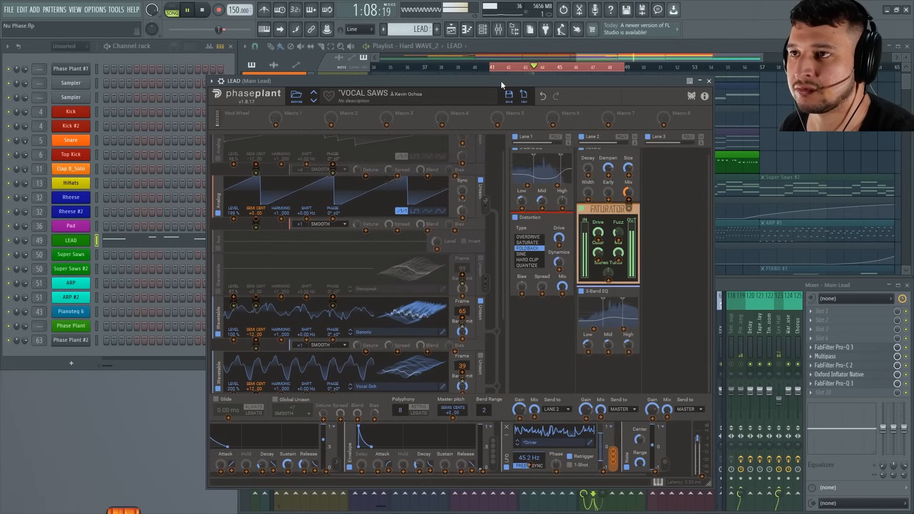
key("space")
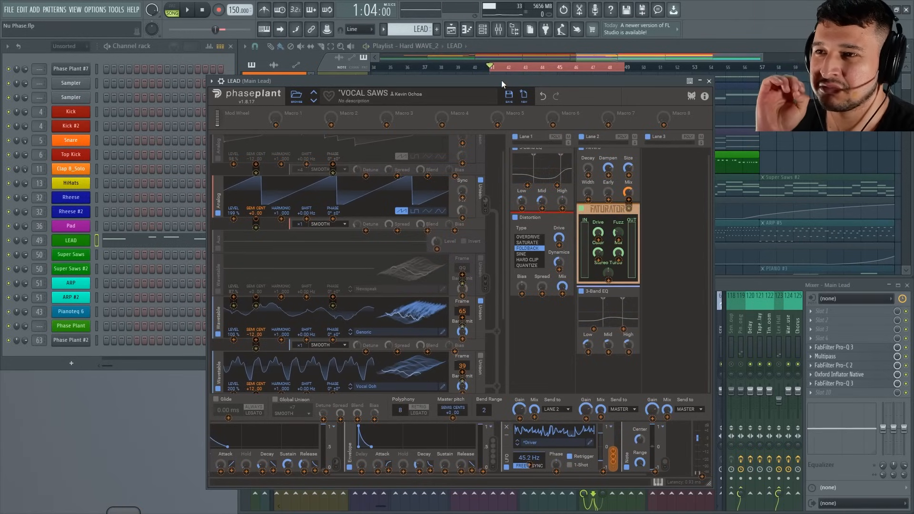
key("space")
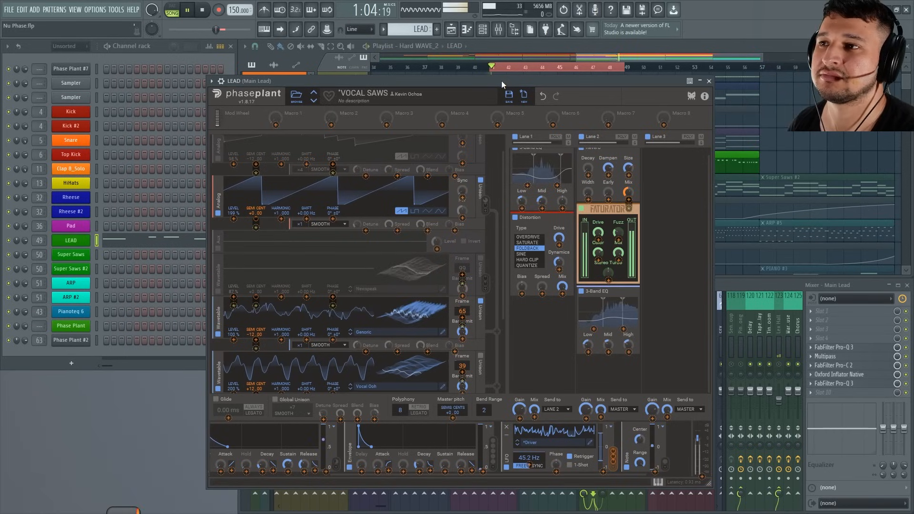
key("space")
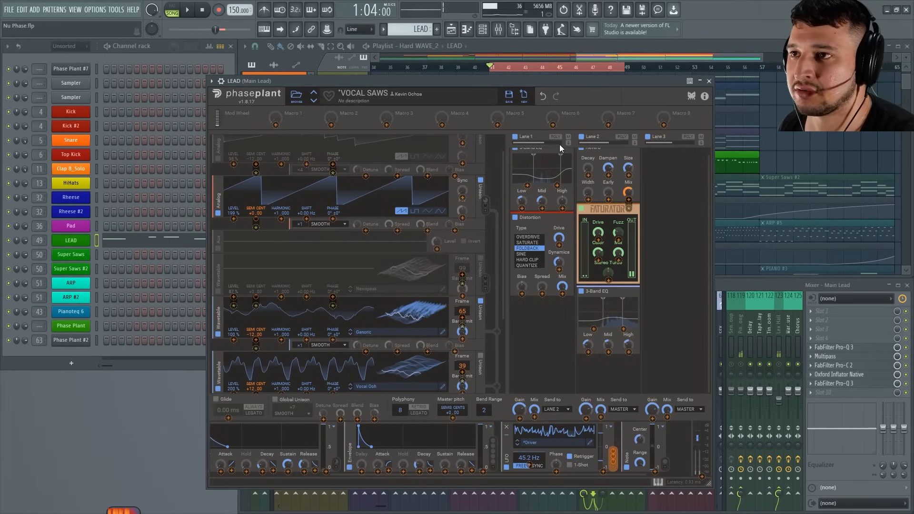
Bypass Lane 2 and Lane 1's Distortion, keeping Lane 1 itself enabled.
left_click(581, 138)
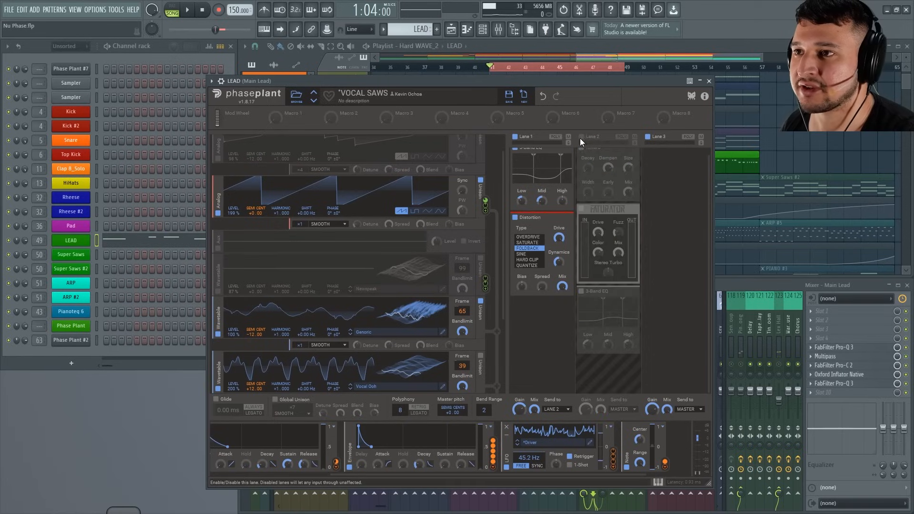
scroll(551, 347, "up", 1)
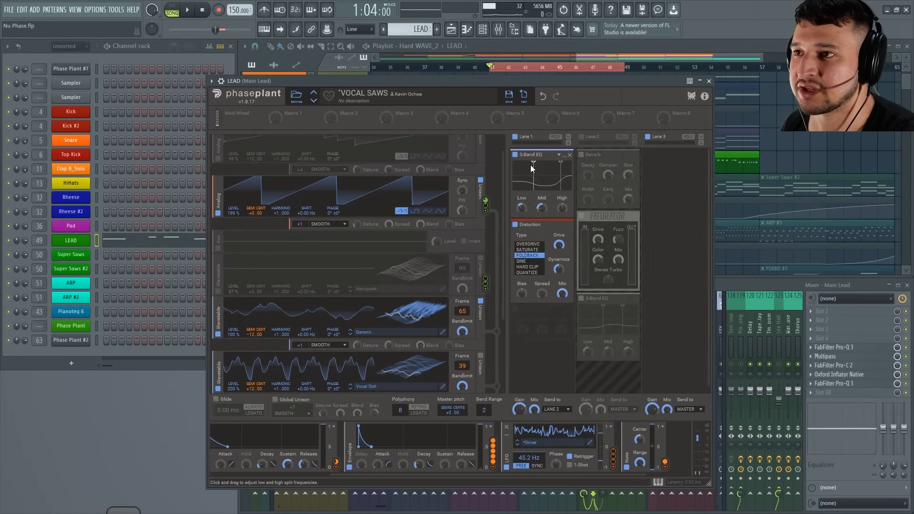
left_click(515, 137)
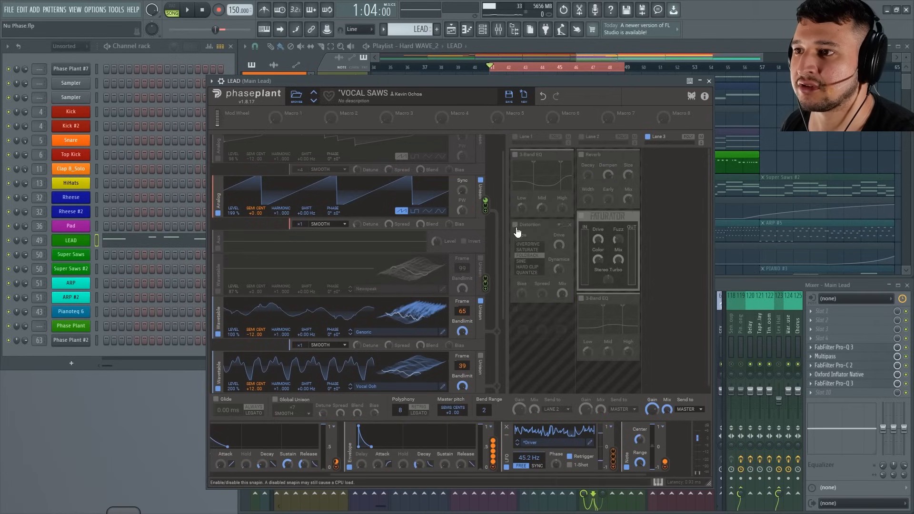
left_click(515, 137)
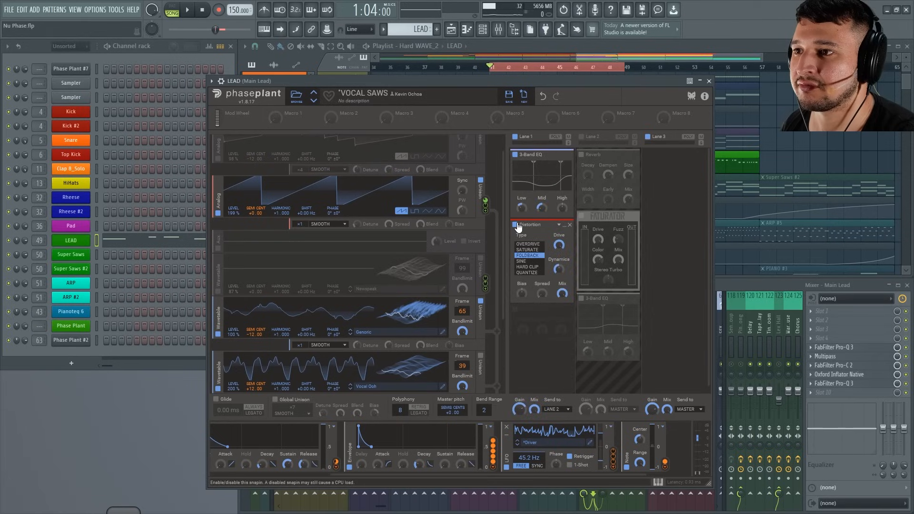
Compare the lead with Lane 1's 3-Band EQ off and on during playback, leaving the EQ enabled.
key("space")
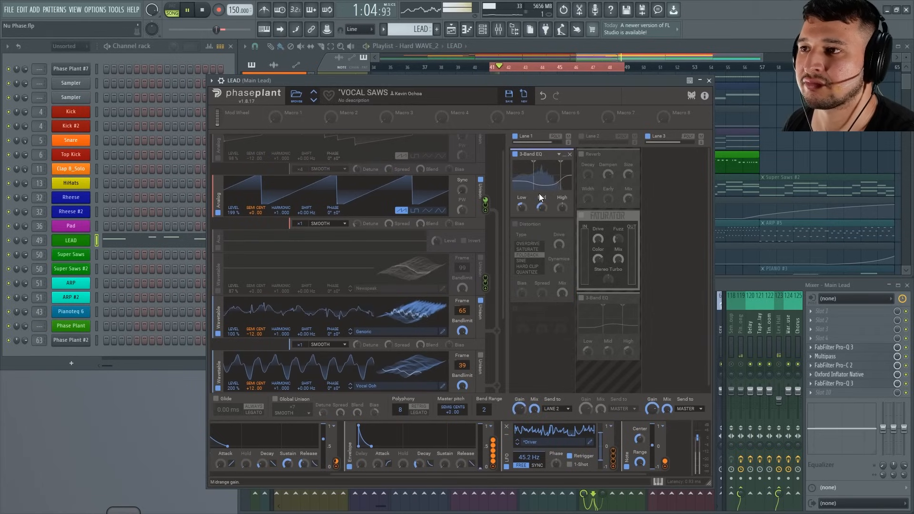
left_click(516, 155)
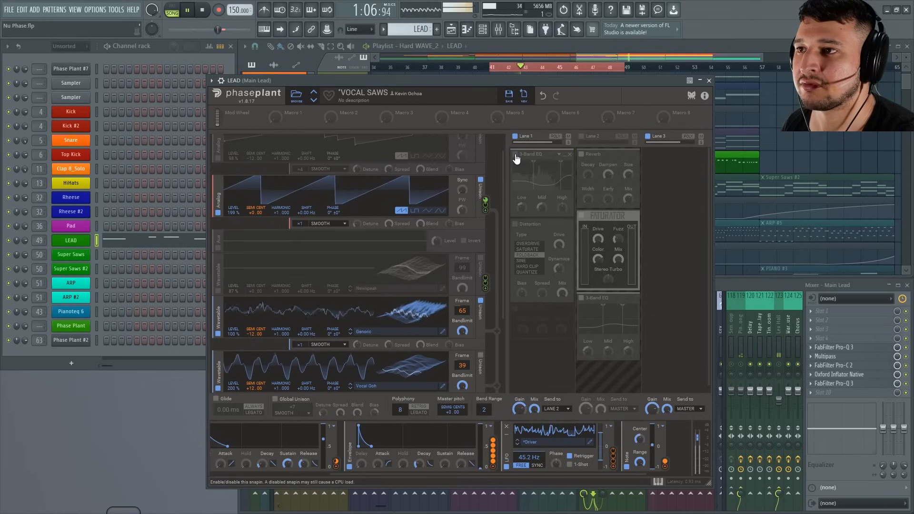
left_click(515, 154)
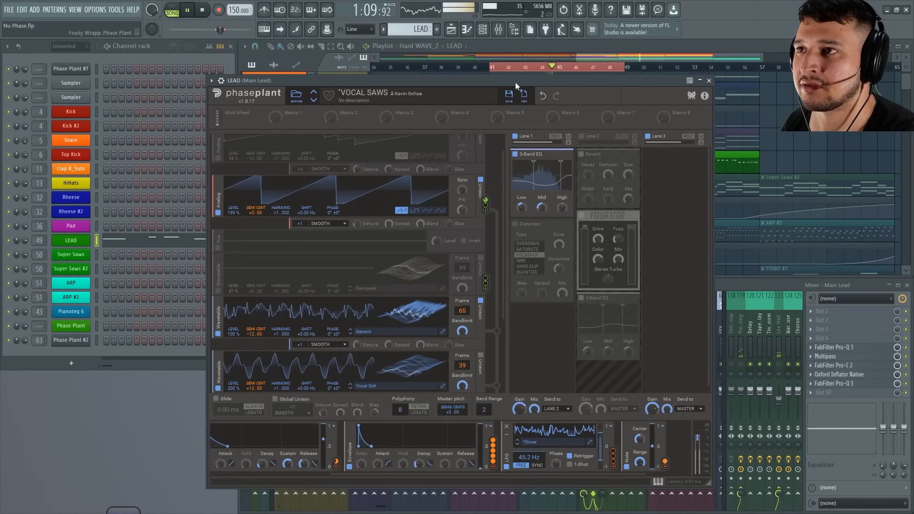
key("space")
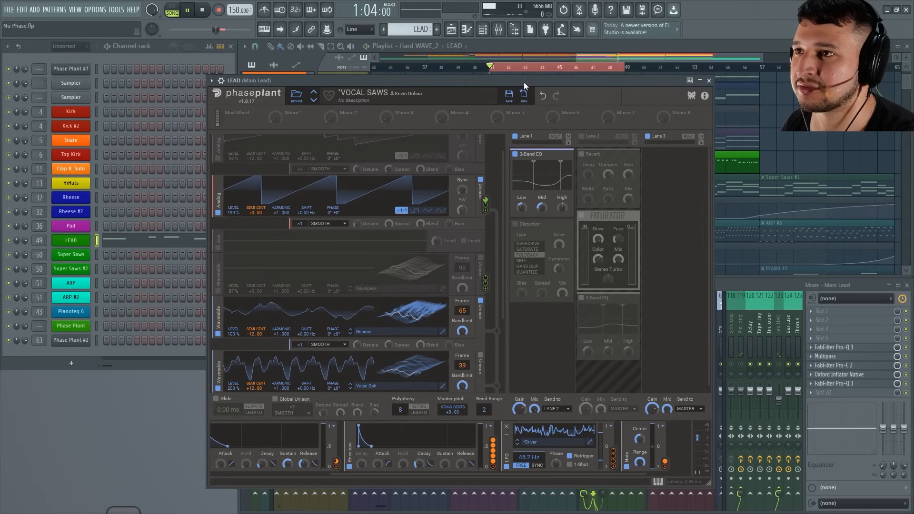
key("space")
key("space")
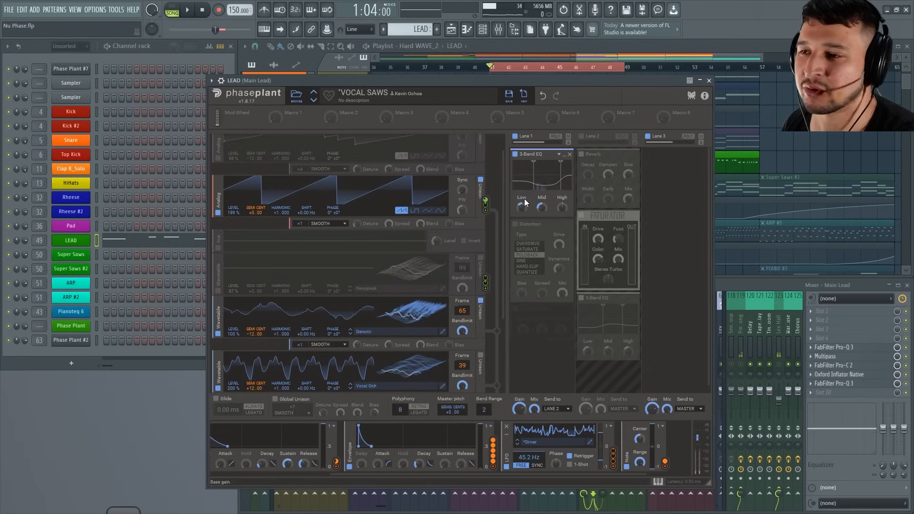
Enable Lane 1's Distortion and audition a lower mix and the Overdrive type, restoring the full mix and Foldback type.
left_click(514, 224)
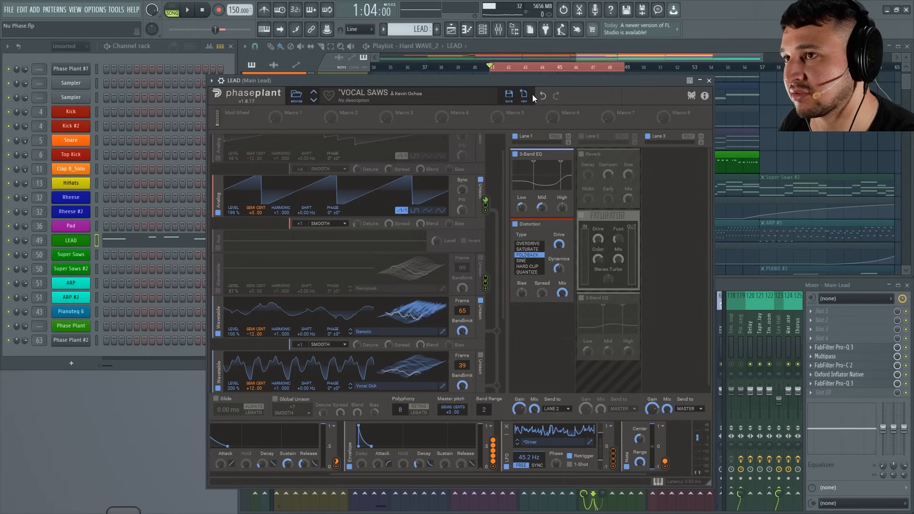
key("space")
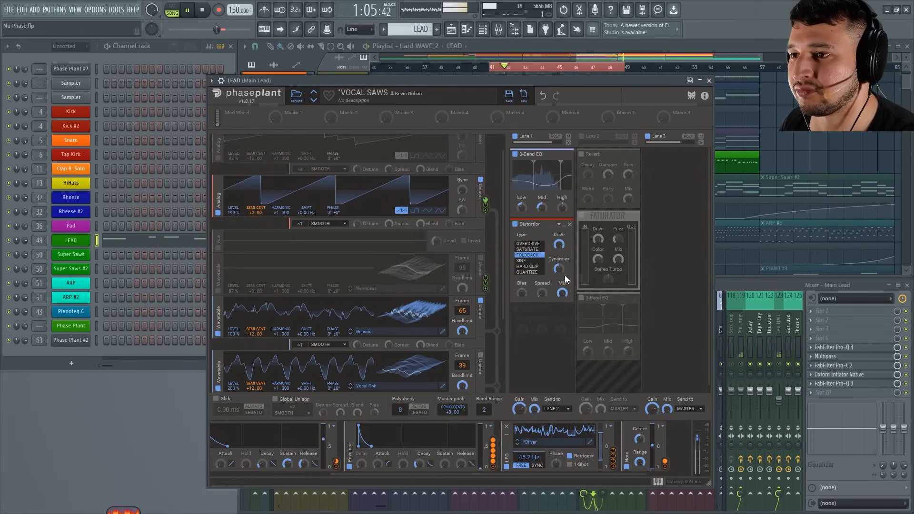
left_click_drag(562, 293, 562, 338)
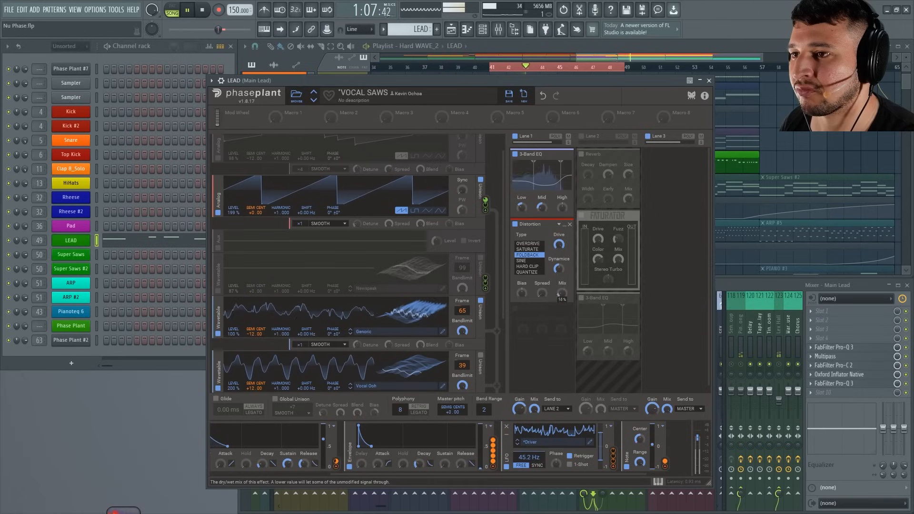
left_click(529, 243)
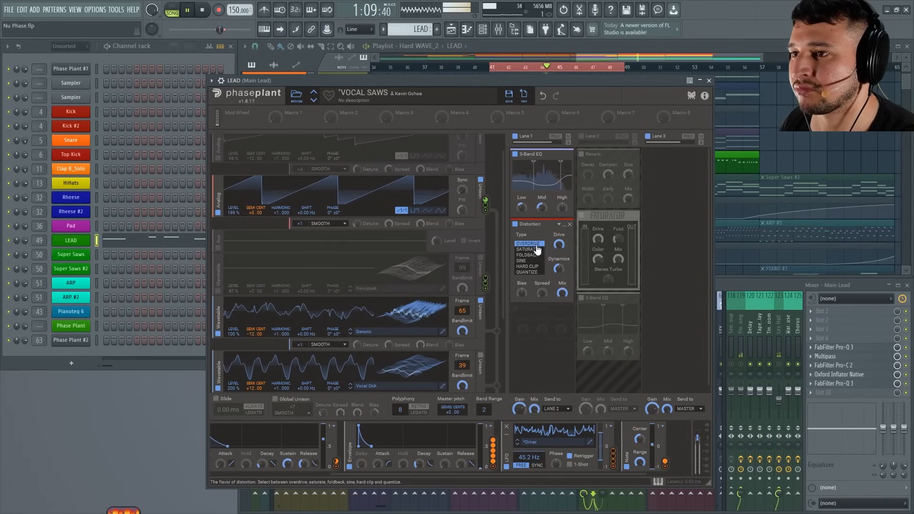
left_click(531, 255)
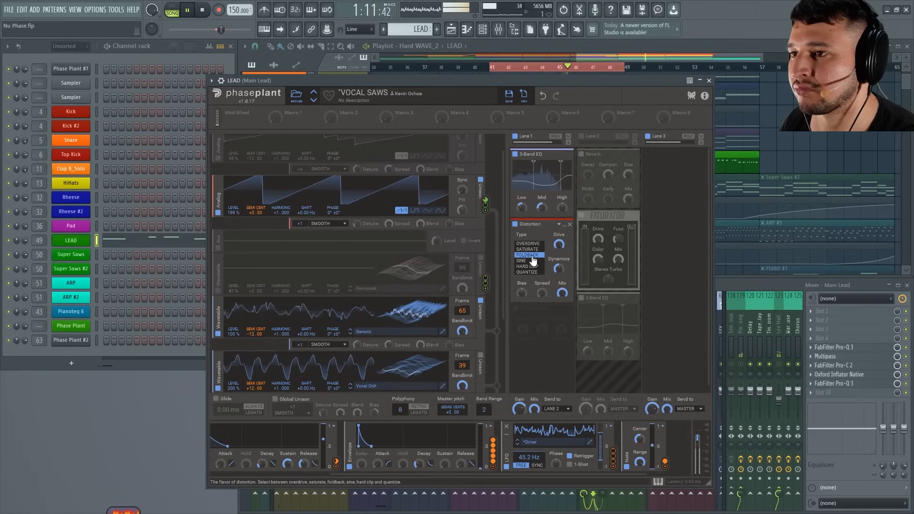
key("space")
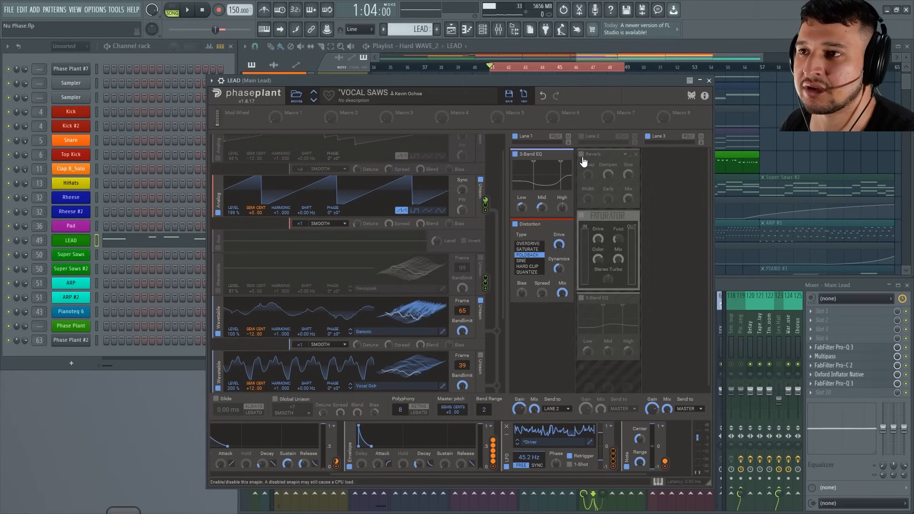
Enable Lane 2 with only its Reverb active, bypassing the lane's Faturator and 3-Band EQ.
left_click(582, 136)
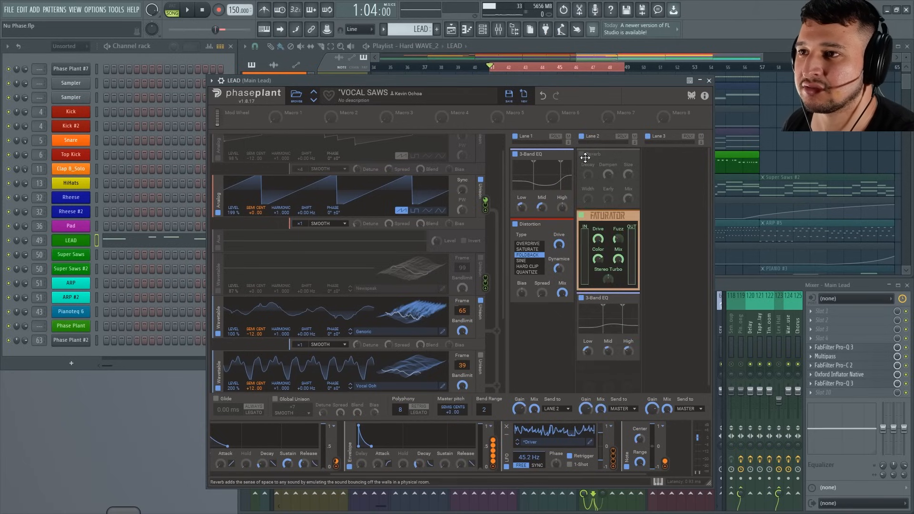
left_click(581, 155)
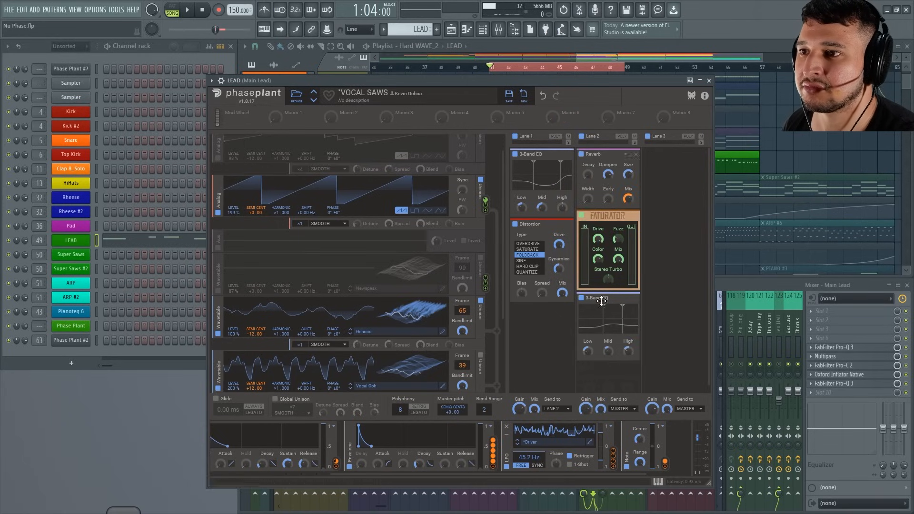
left_click(581, 299)
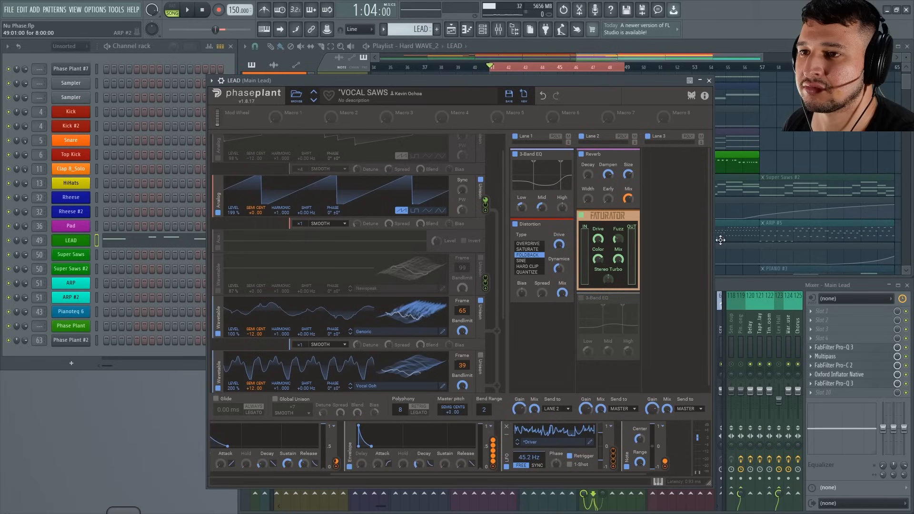
left_click_drag(709, 267, 716, 297)
left_click(581, 208)
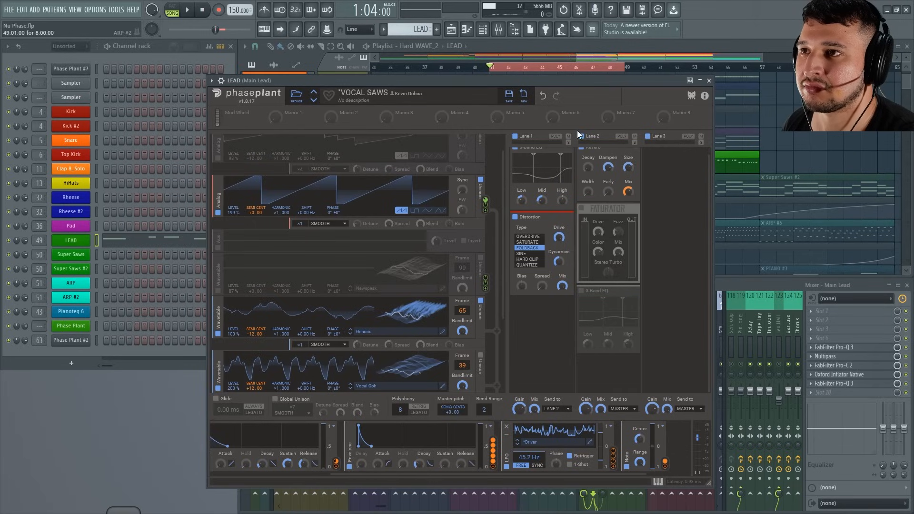
Audition the lead with Lane 2's Reverb as that lane's only effect and inspect the Reverb's Mix modulation.
key("space")
scroll(710, 276, "up", 1)
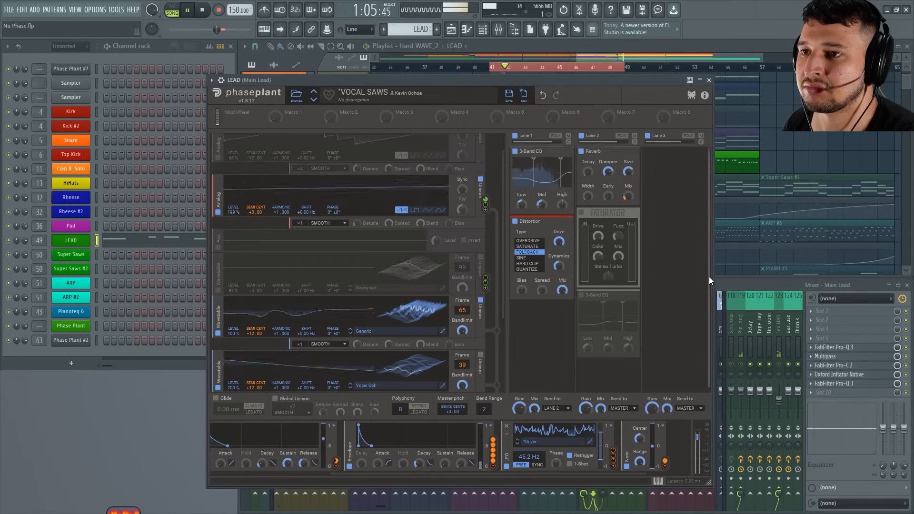
left_click_drag(590, 82, 590, 80)
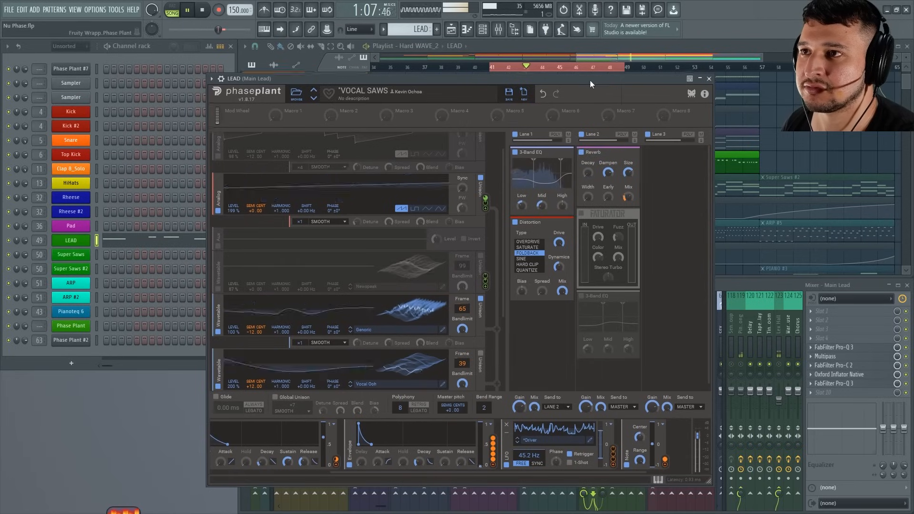
key("space")
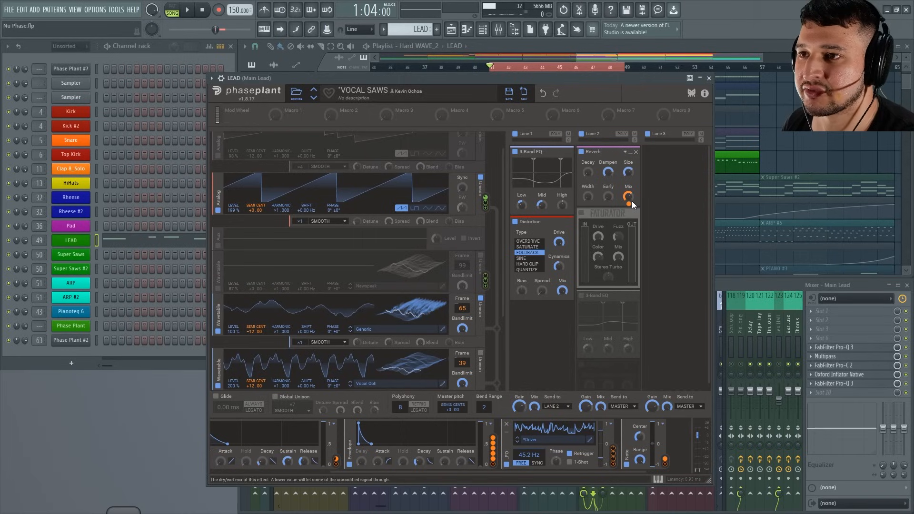
left_click_drag(629, 204, 629, 238)
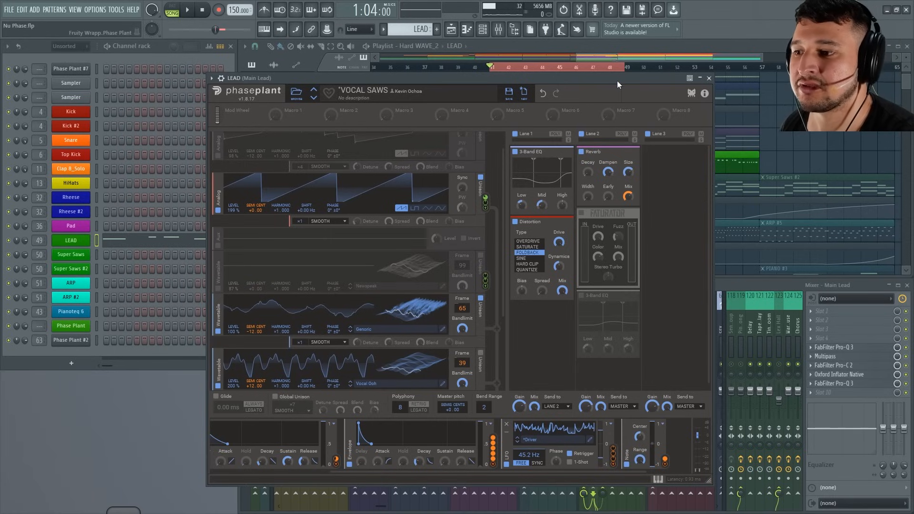
key("space")
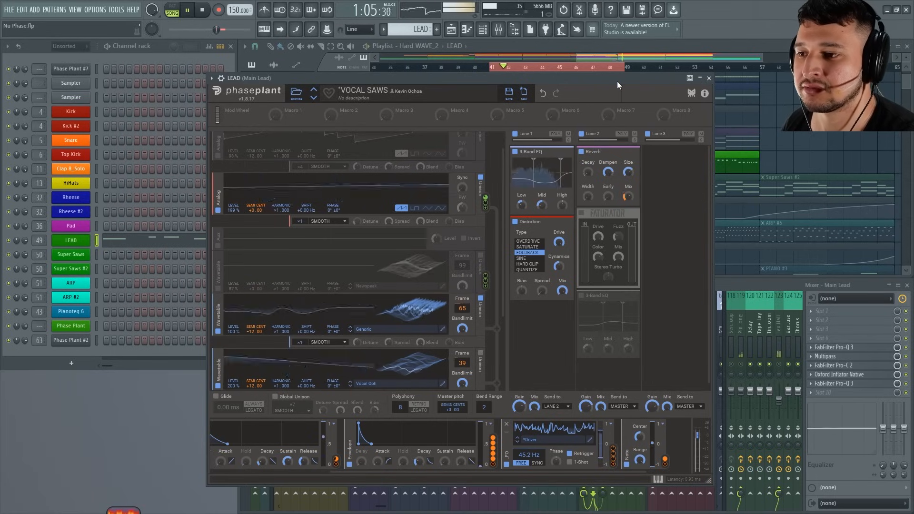
key("space")
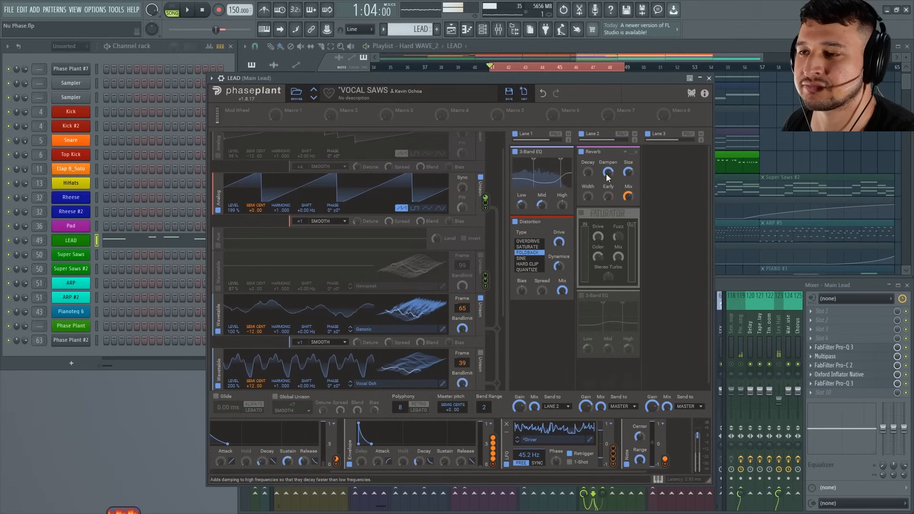
Compare the lead with Lane 2's Reverb off and on during playback, leaving the Reverb enabled.
left_click(580, 151)
key("space")
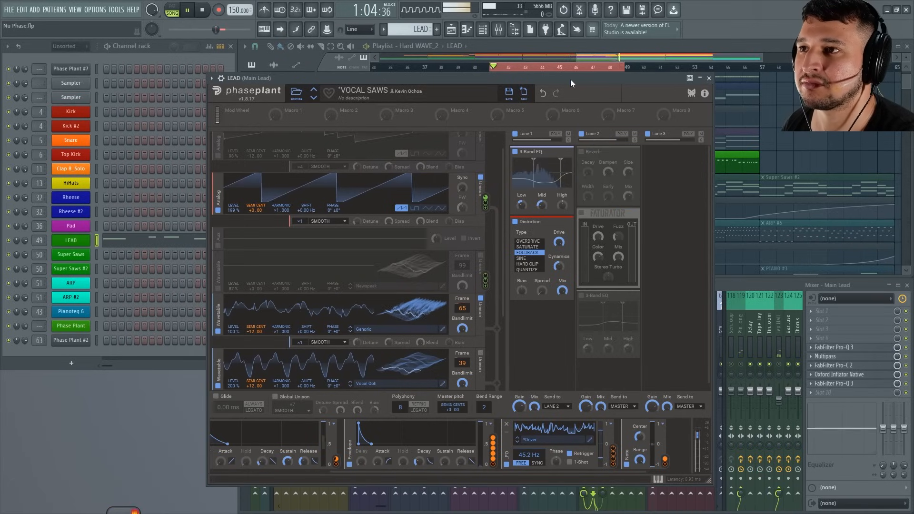
key("space")
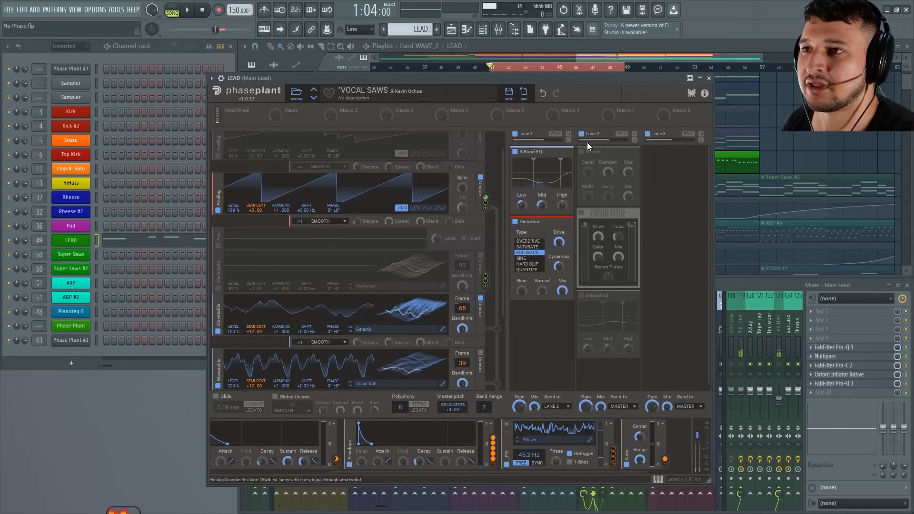
left_click(581, 151)
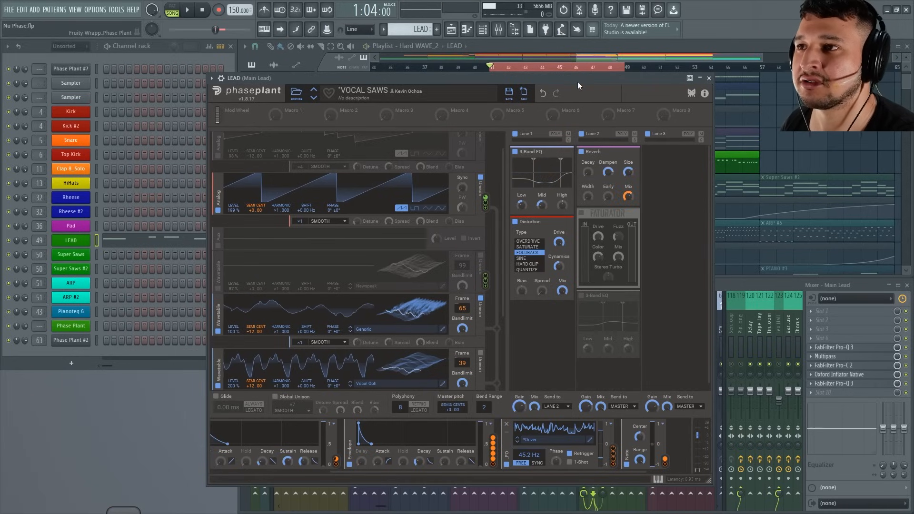
key("space")
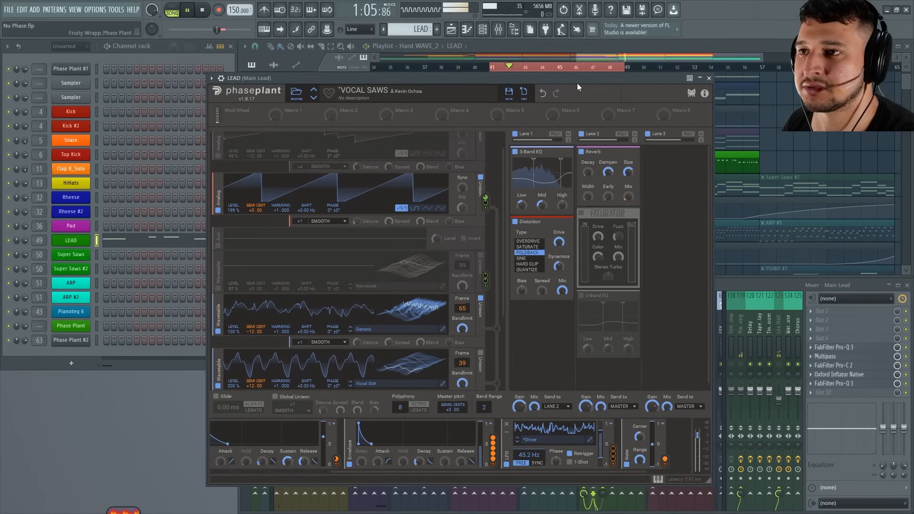
key("space")
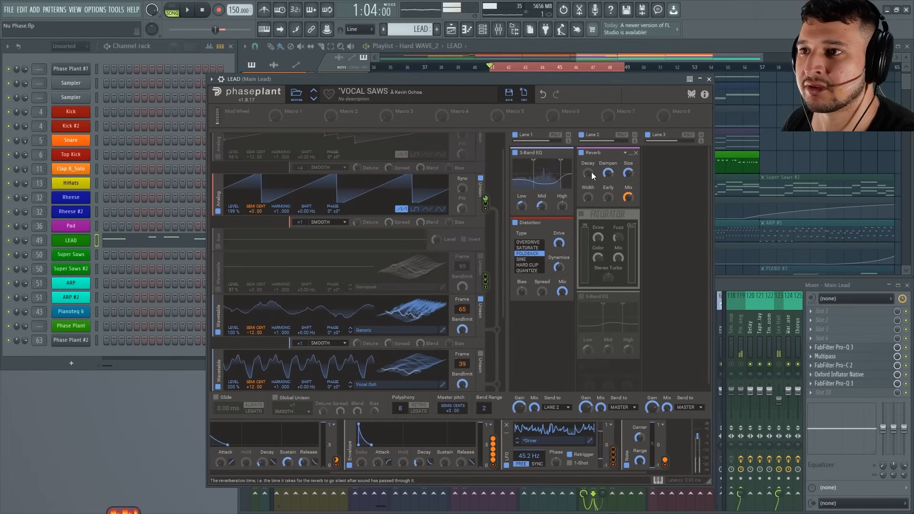
mouse_move(589, 173)
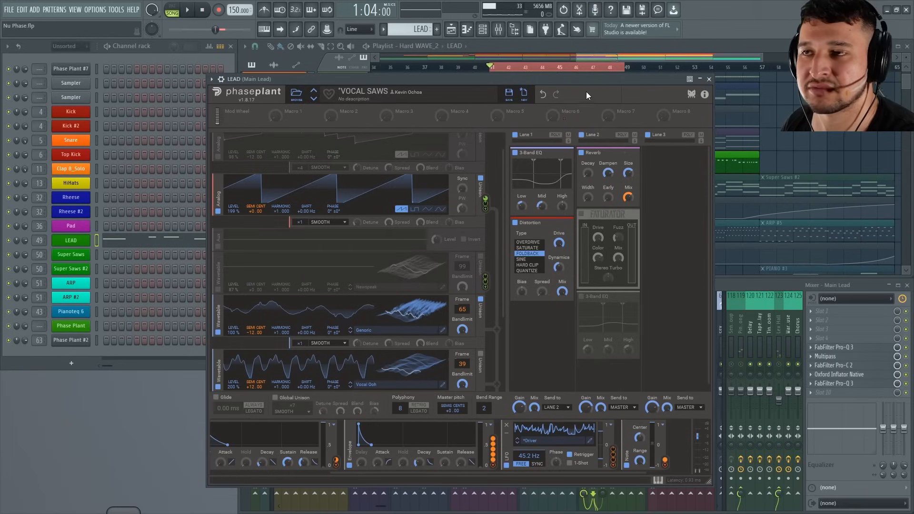
key("space")
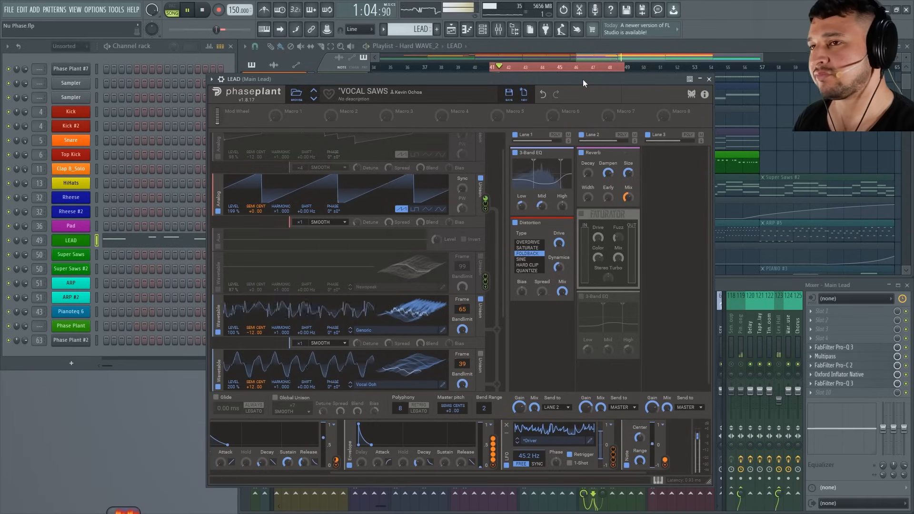
key("space")
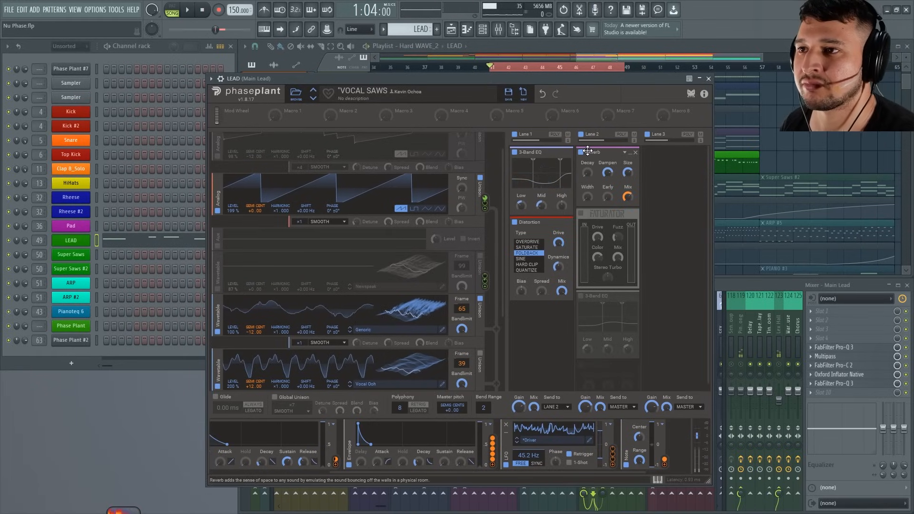
Enable Lane 2's Faturator and 3-Band EQ one after the other, auditioning the lead with each addition.
left_click(581, 212)
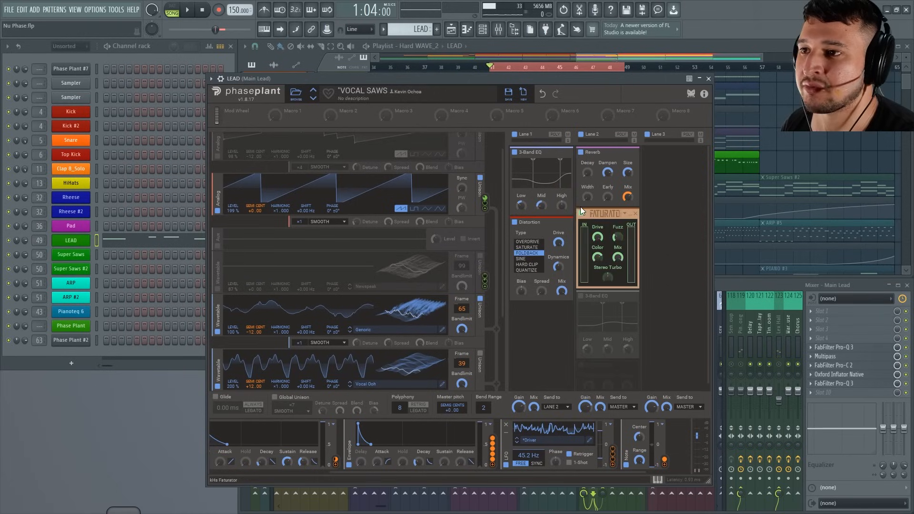
key("space")
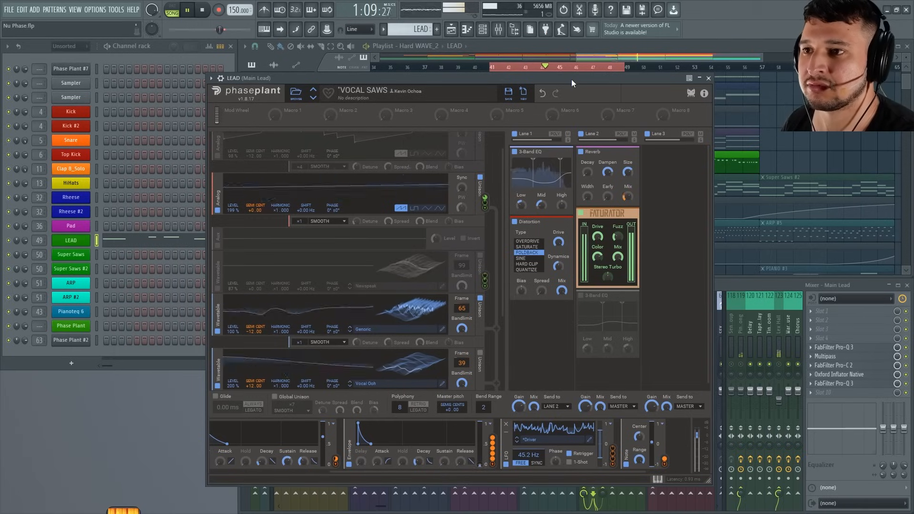
key("space")
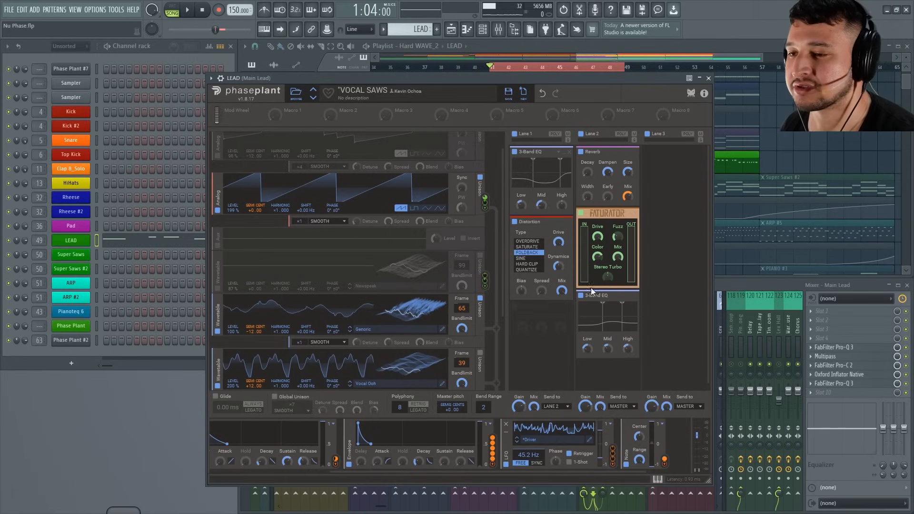
key("space")
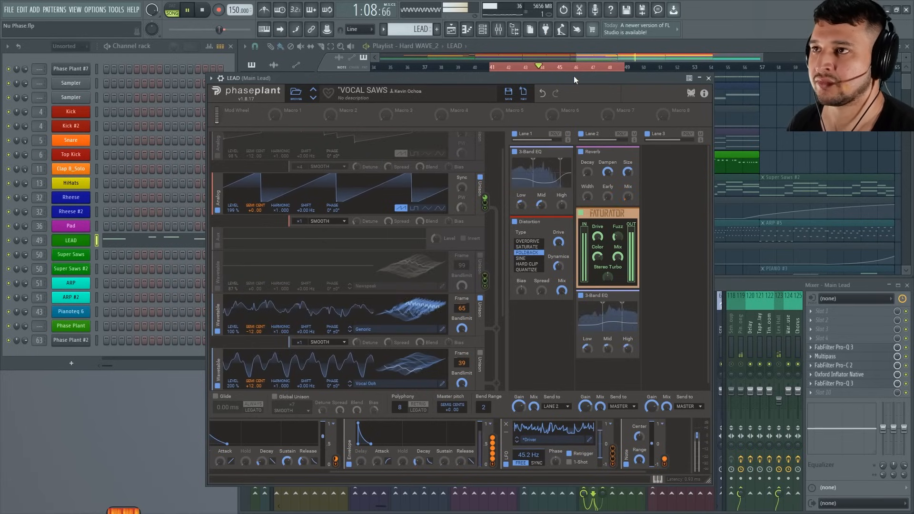
key("space")
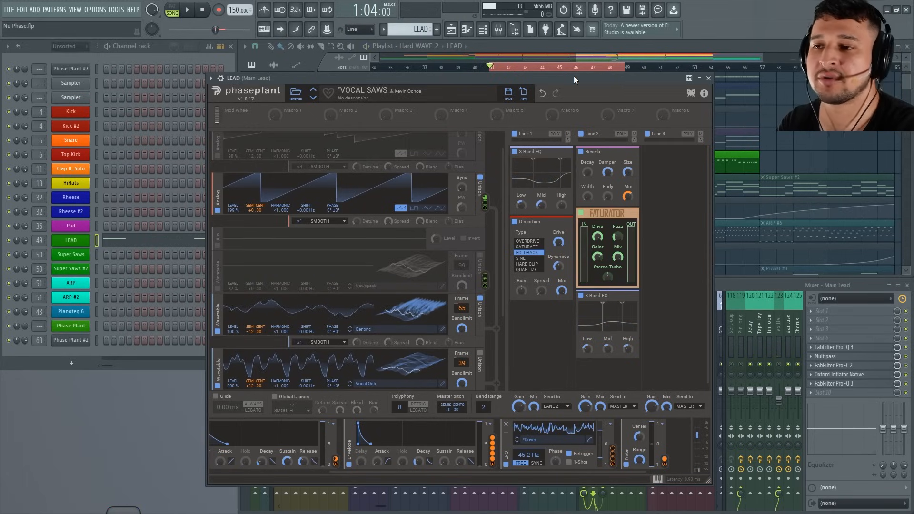
Close the lead's synth window and open the first FabFilter Pro-Q 3 and Multipass on the Main Lead mixer track.
left_click(709, 78)
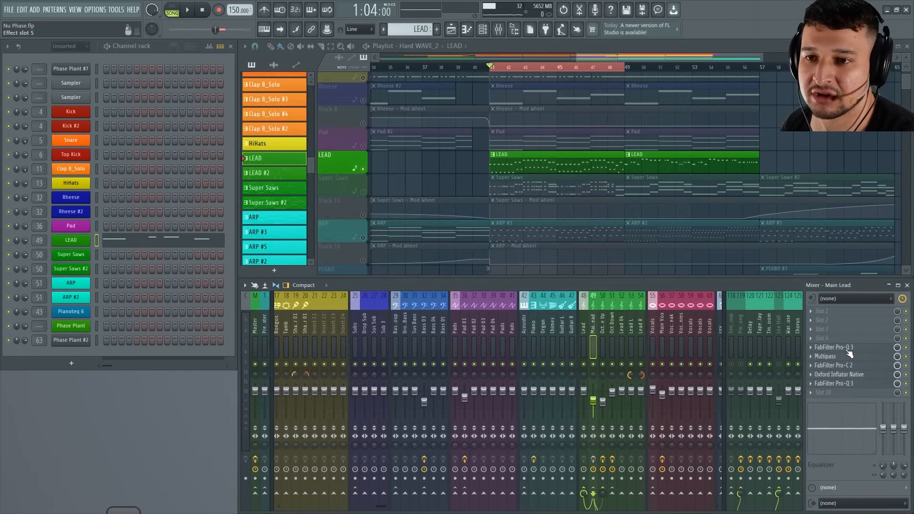
left_click(848, 351)
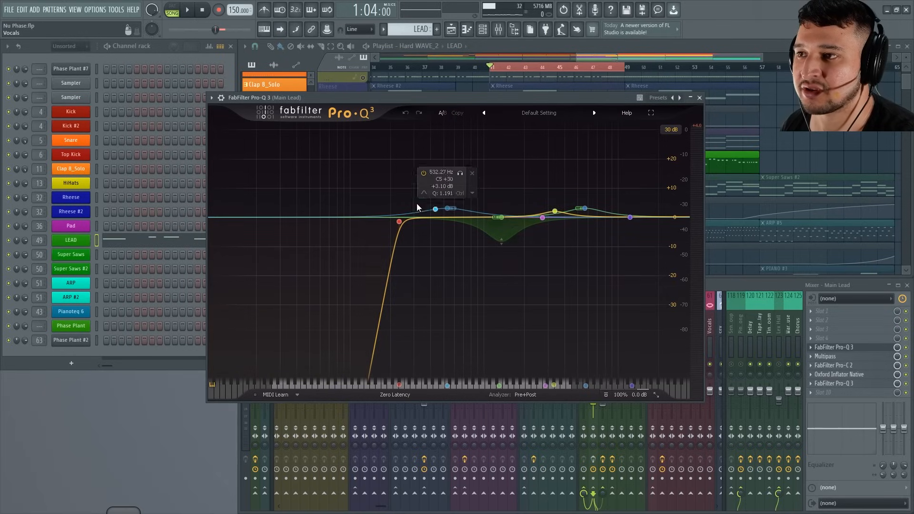
left_click(847, 357)
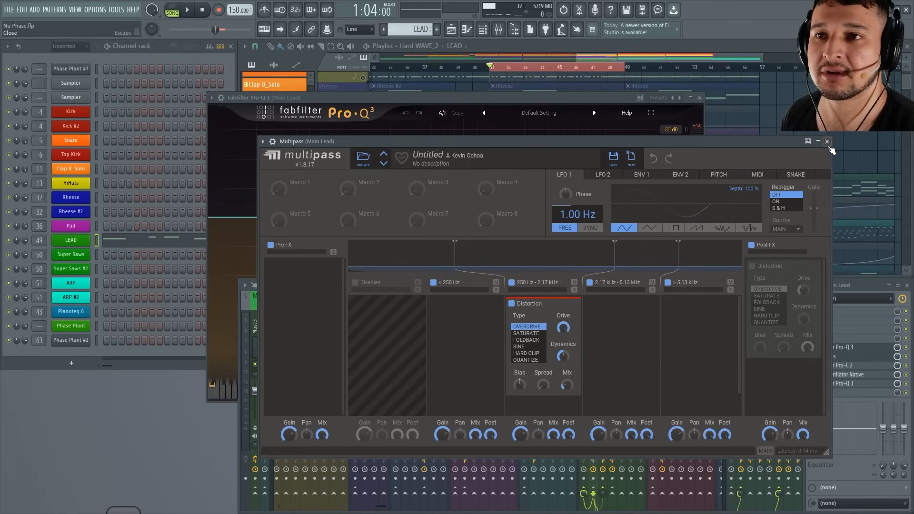
Disable Multipass, FabFilter Pro-C 2, Oxford Inflator Native and the final FabFilter Pro-Q 3 on the Main Lead track while auditioning the loop.
key("space")
left_click(908, 360)
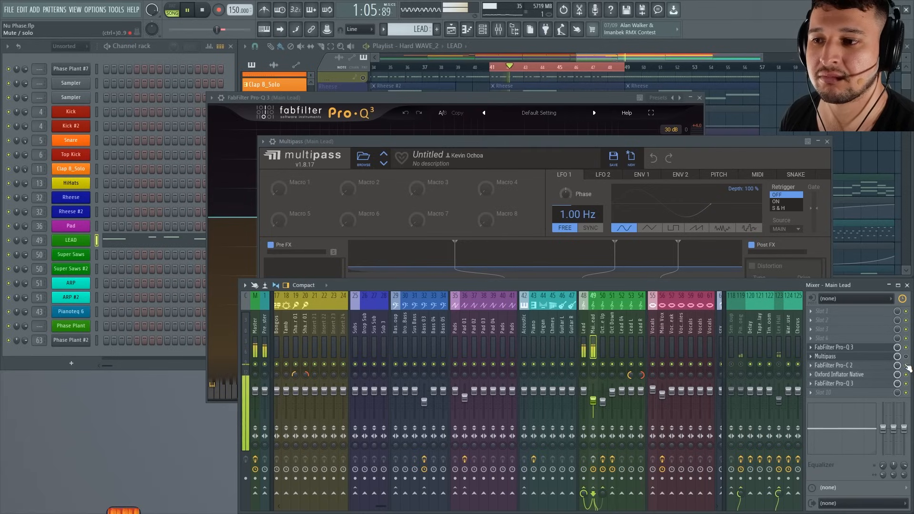
key("space")
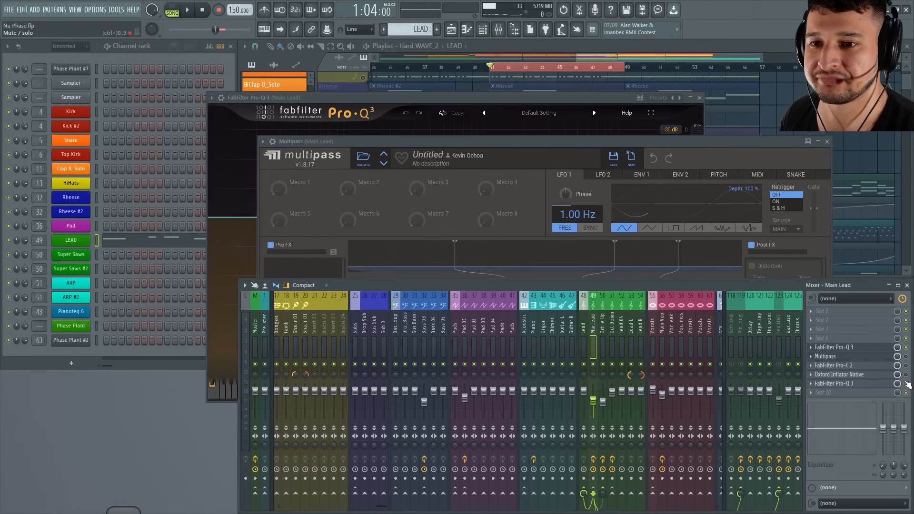
key("space")
Reopen the first FabFilter Pro-Q 3 and compare the lead with it off and on, leaving it enabled.
left_click(870, 351)
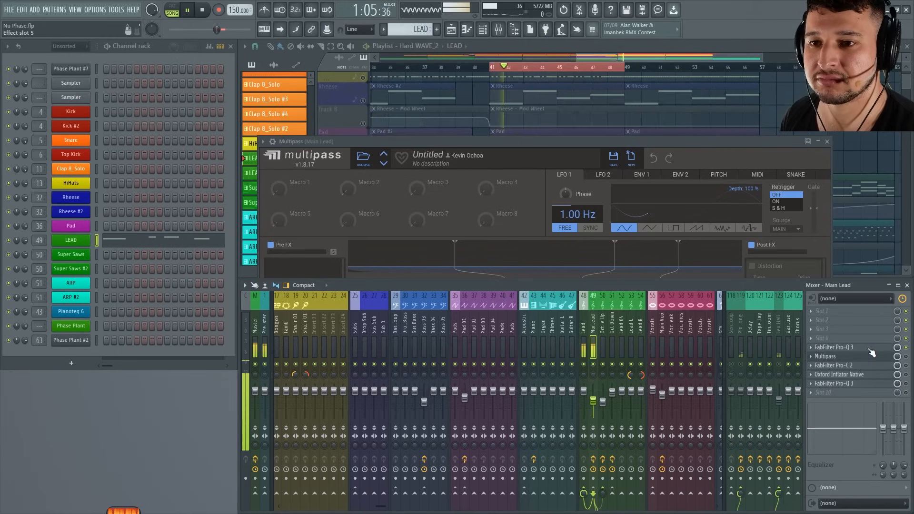
left_click(891, 348)
left_click(907, 348)
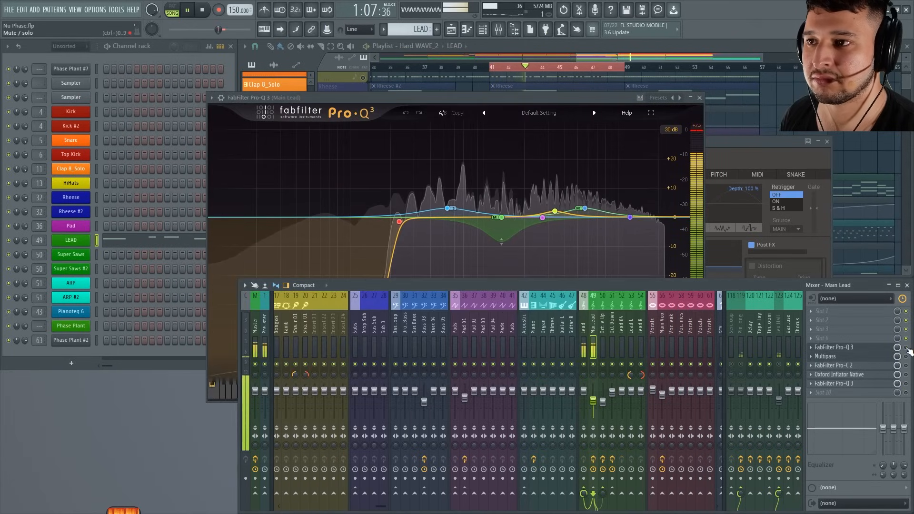
left_click(907, 348)
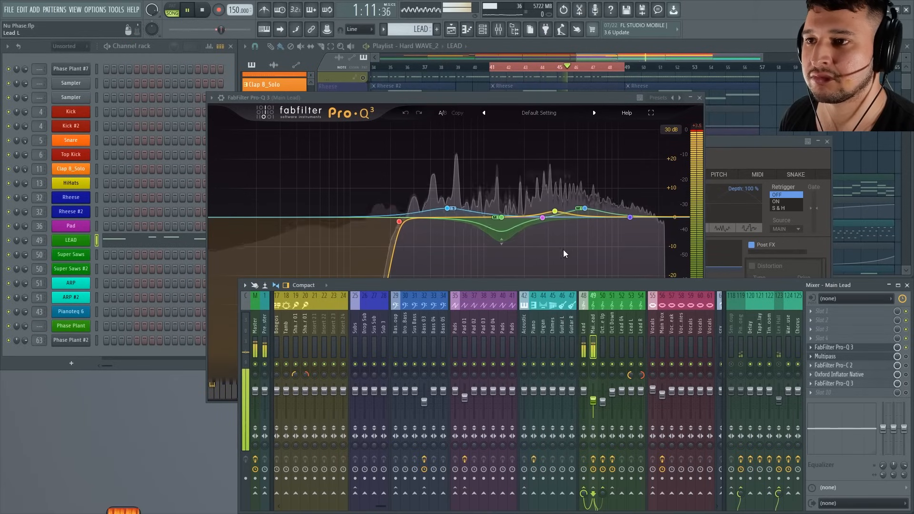
Examine the dynamic Mid bell band near 1352 Hz in the first Pro-Q 3 during playback, and stop the loop.
left_click(501, 246)
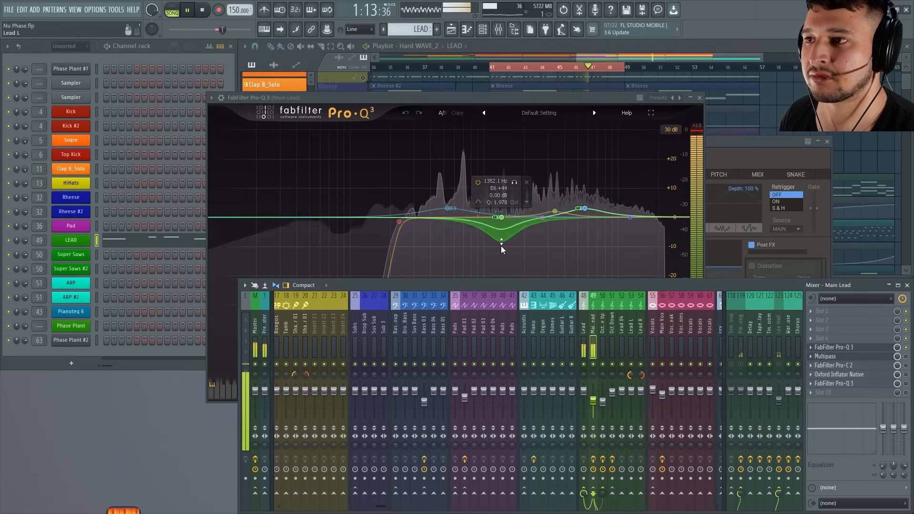
left_click(501, 246)
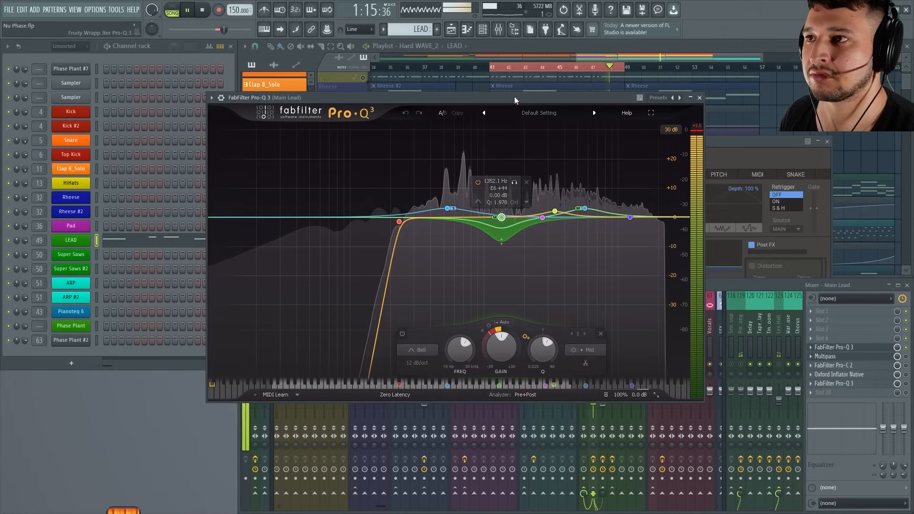
key("space")
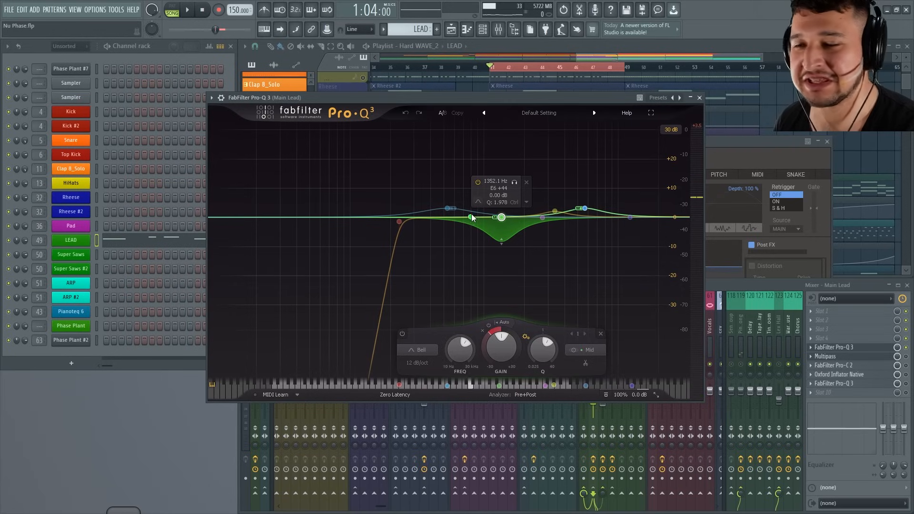
left_click(466, 96)
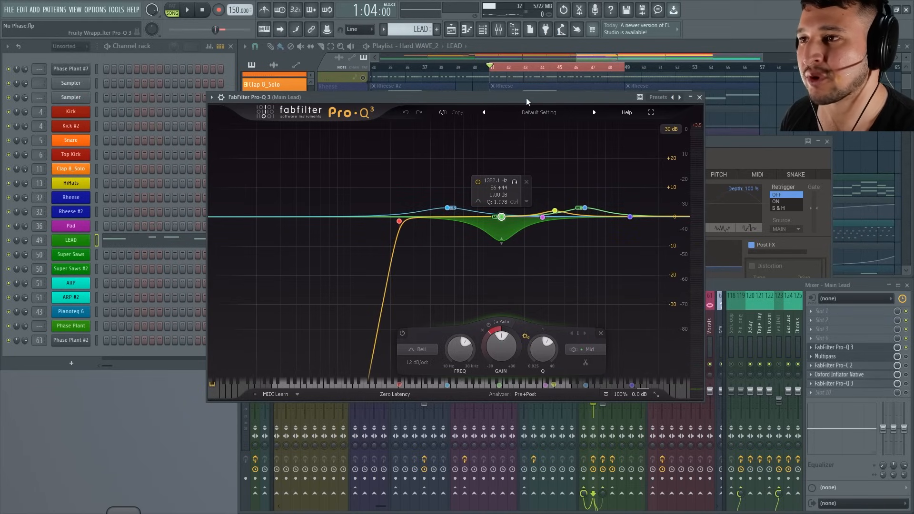
Play the loop and compare the lead with the dynamic Mid bell band near 1352 Hz bypassed and active, leaving it enabled.
key("space")
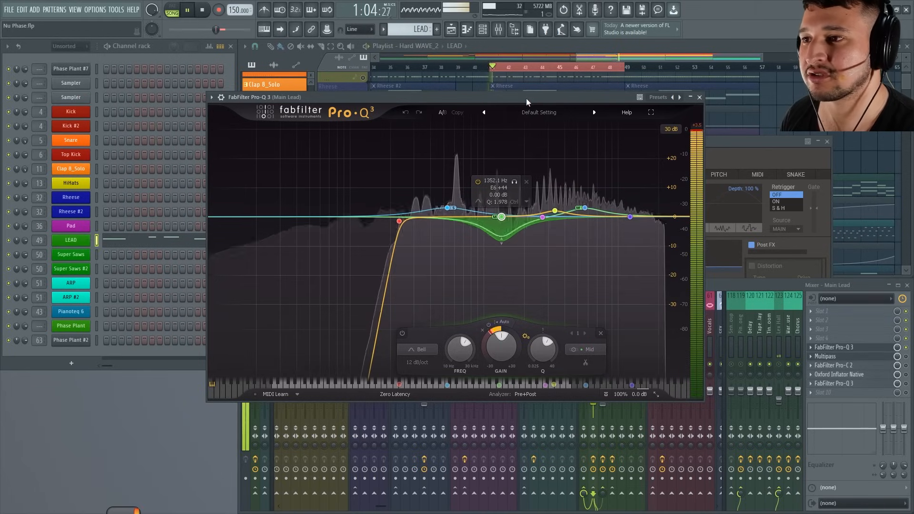
left_click(404, 330)
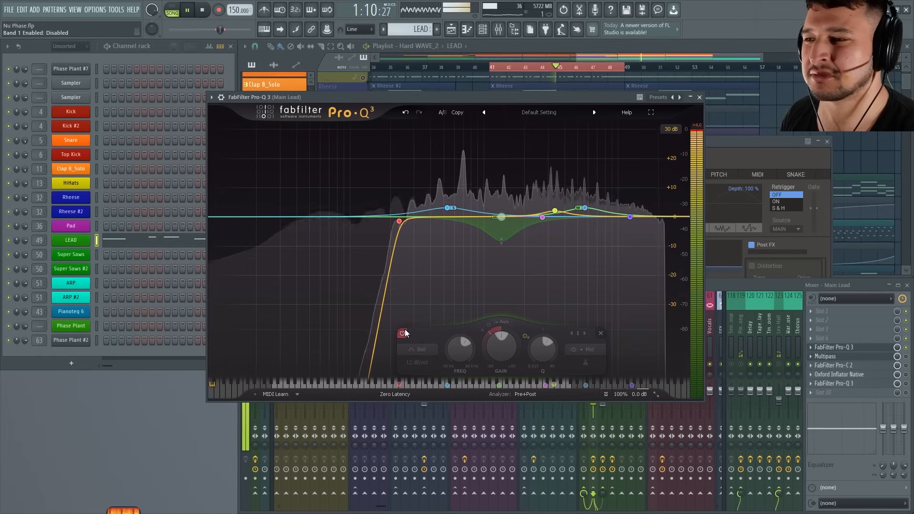
left_click(403, 333)
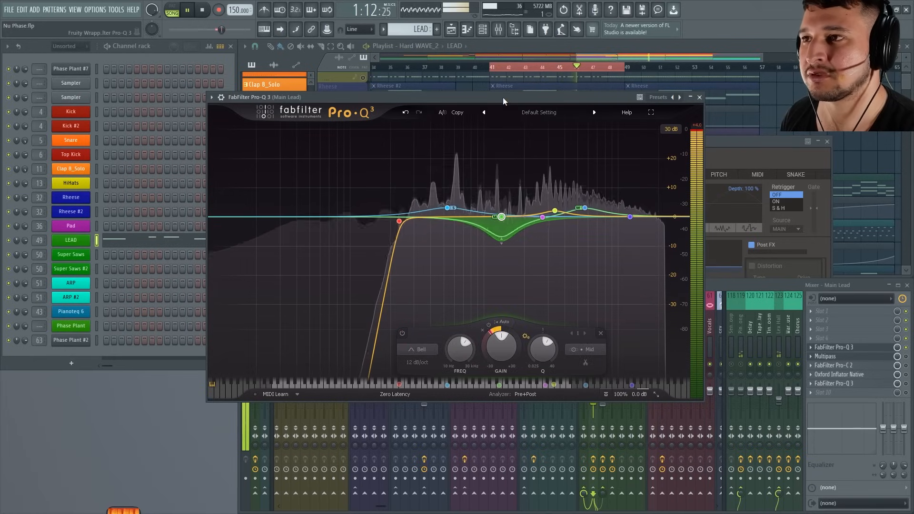
key("space")
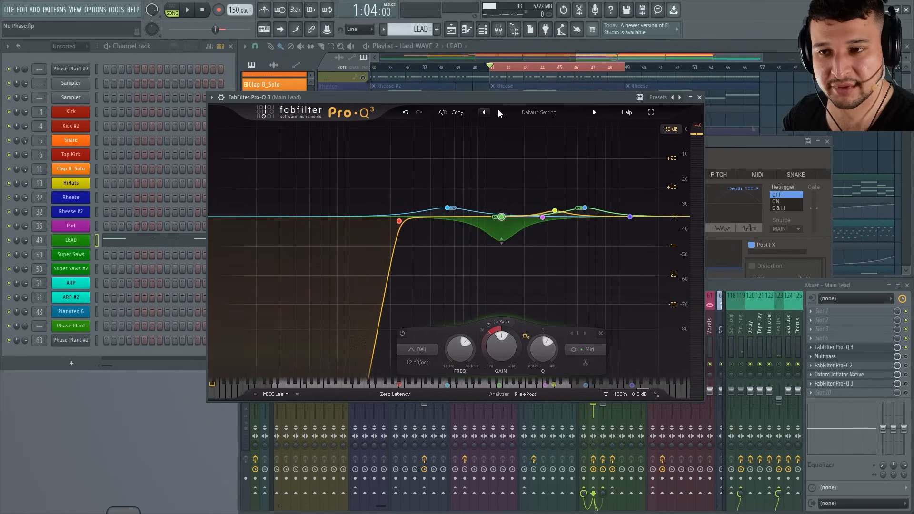
Enable and open Multipass on the Main Lead track, and compare the lead with it off and on, leaving it enabled.
left_click(906, 357)
left_click(878, 359)
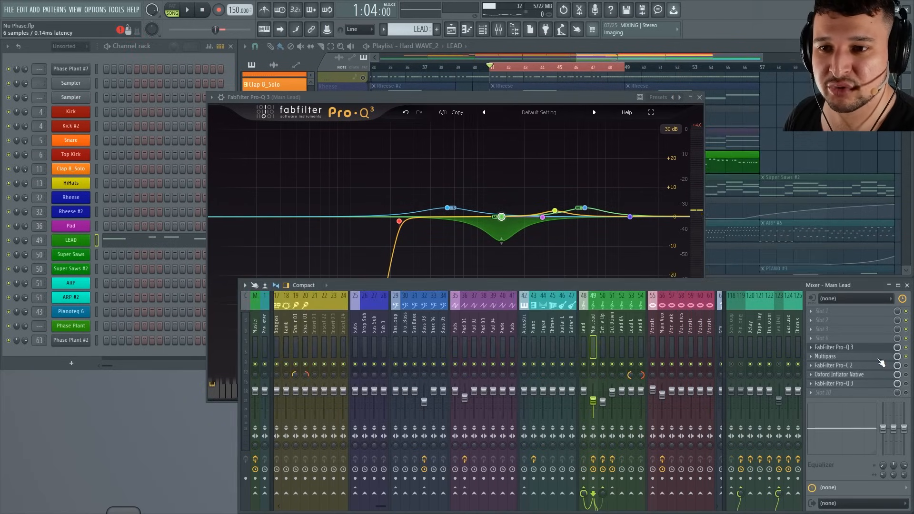
left_click(879, 359)
key("space")
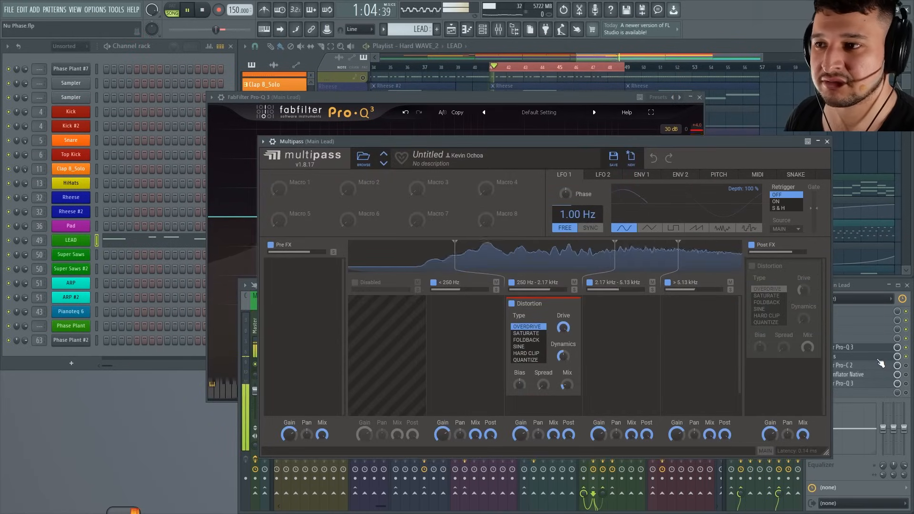
left_click(908, 363)
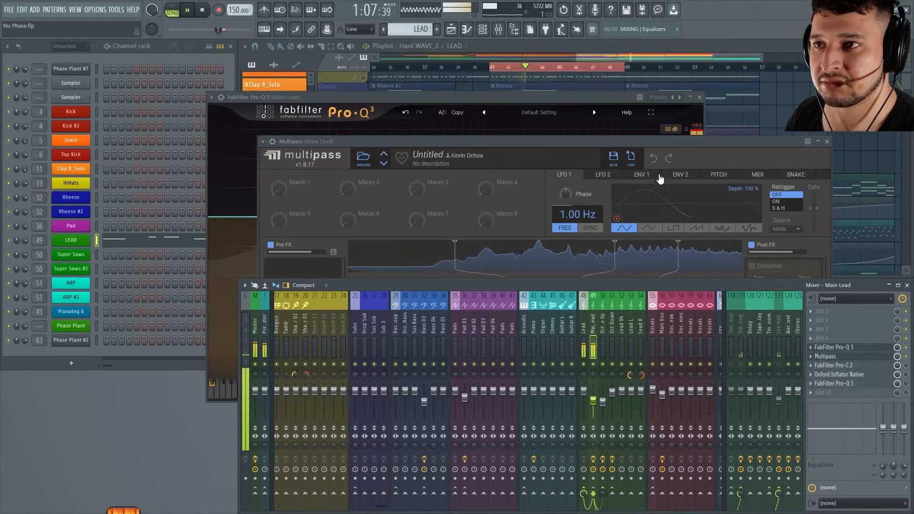
left_click_drag(634, 142, 584, 91)
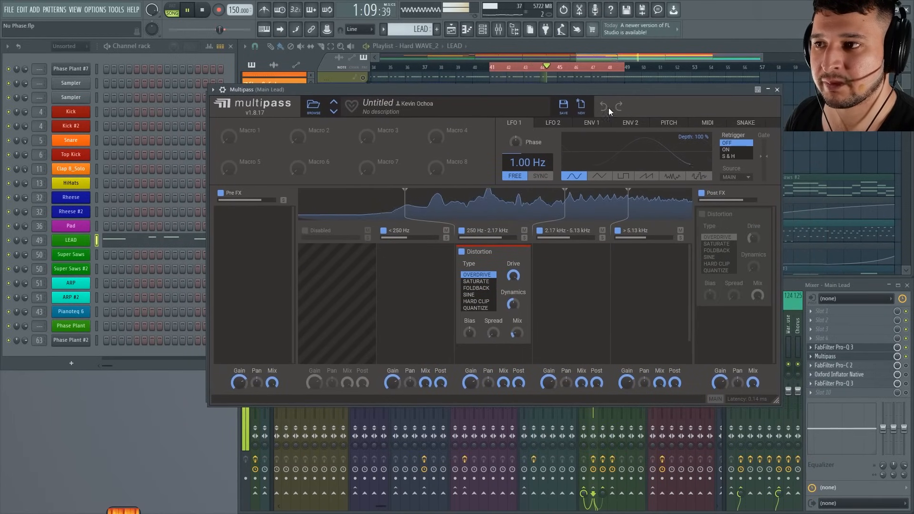
key("space")
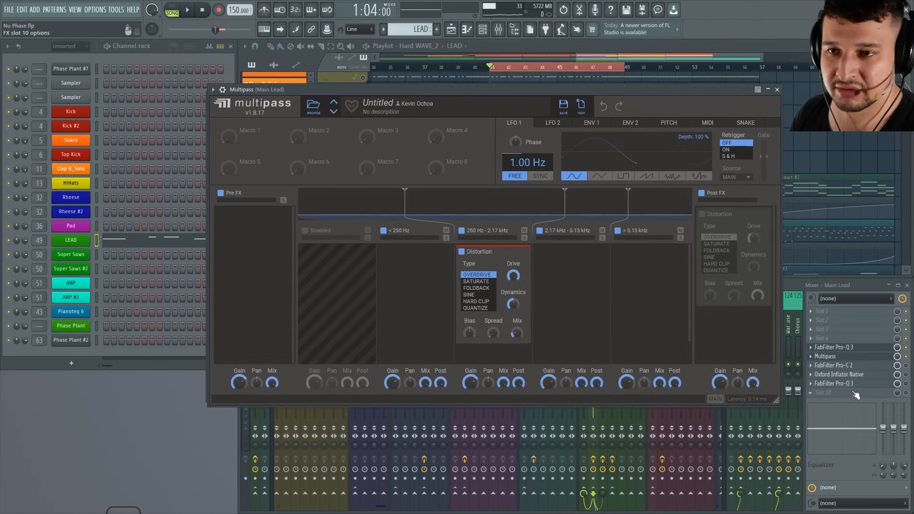
Open FabFilter Pro-C 2 on the Main Lead track and enable it.
left_click(880, 367)
left_click(909, 370)
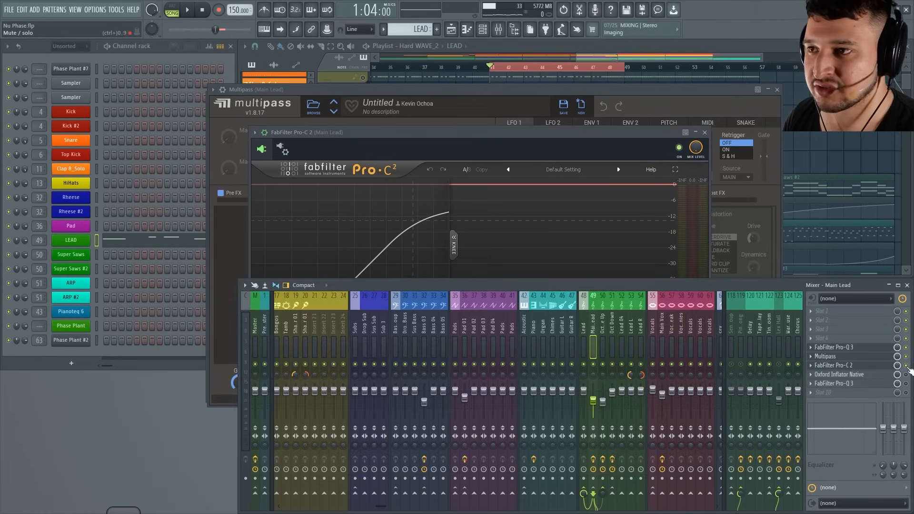
left_click(548, 132)
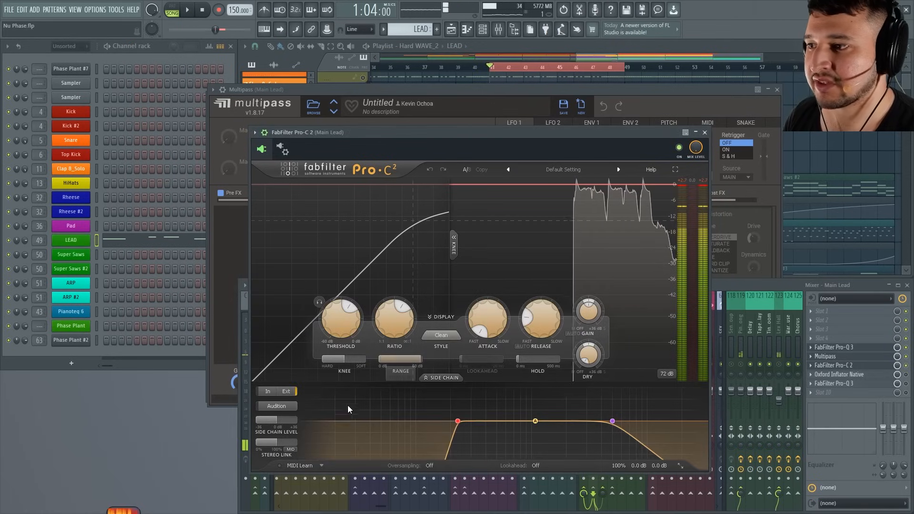
Enable Oxford Inflator Native on the Main Lead track, audition the loop with its window open, and close the window.
left_click(907, 375)
left_click(887, 375)
key("space")
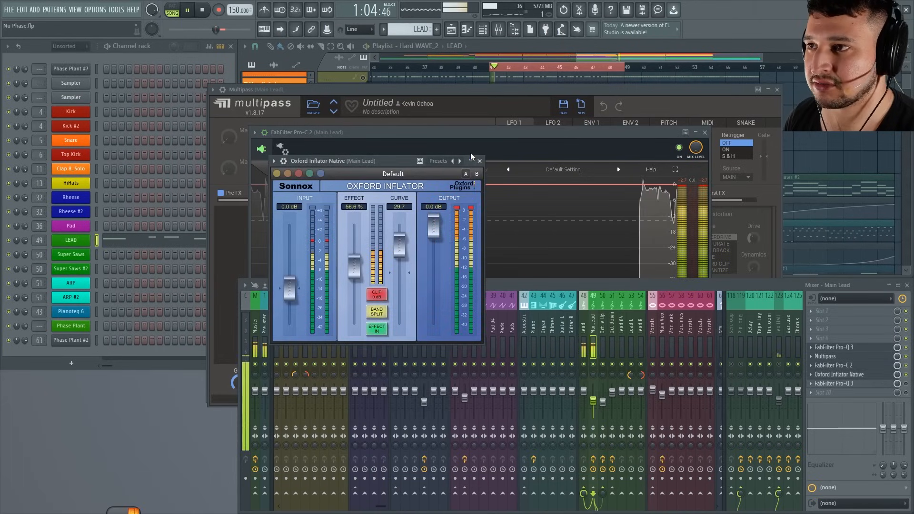
left_click(480, 161)
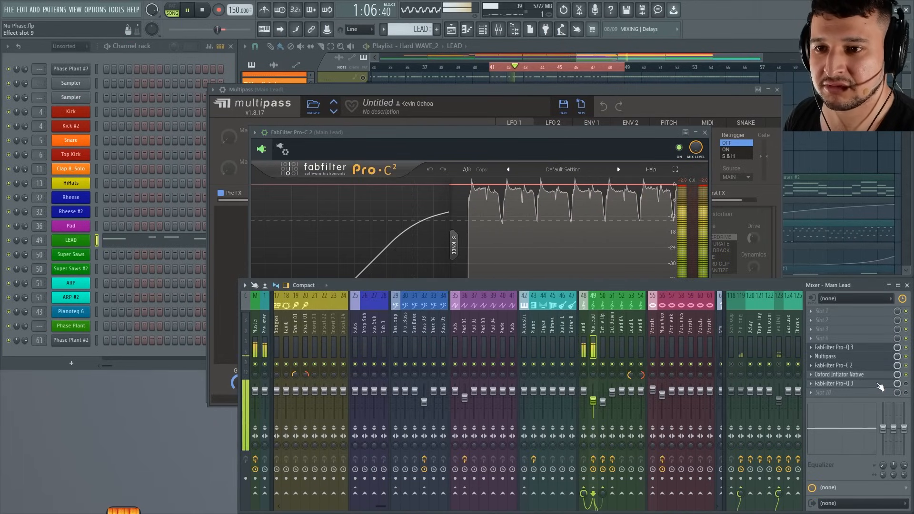
Enable and open the final FabFilter Pro-Q 3 on the Main Lead track and audition the loop with it.
left_click(903, 385)
left_click(907, 384)
left_click(875, 385)
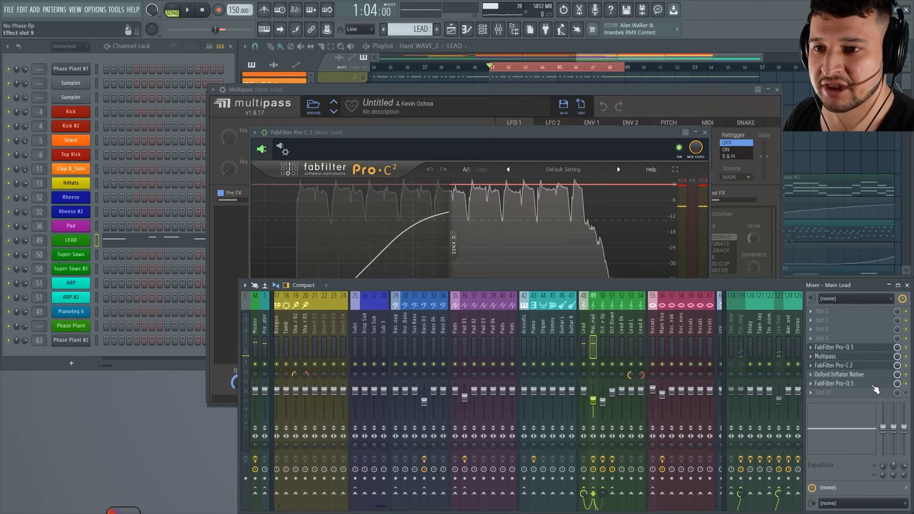
left_click(874, 385)
key("space")
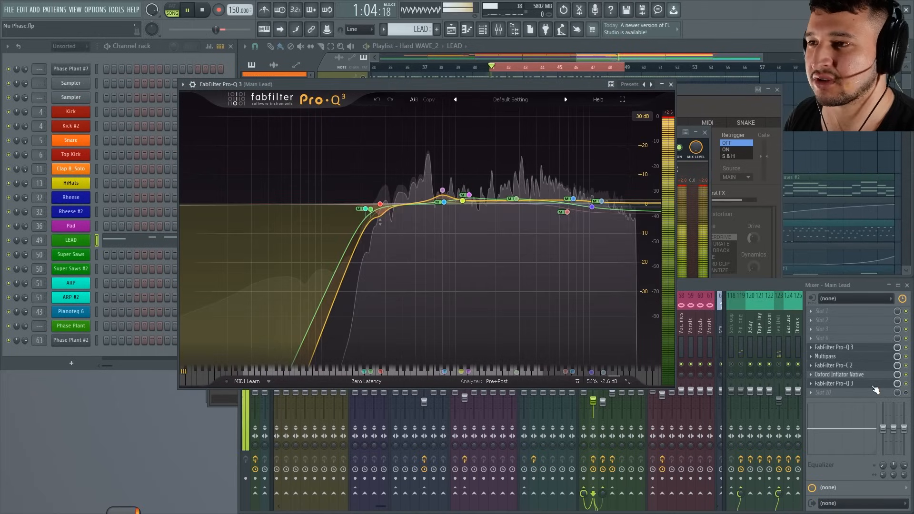
left_click(907, 383)
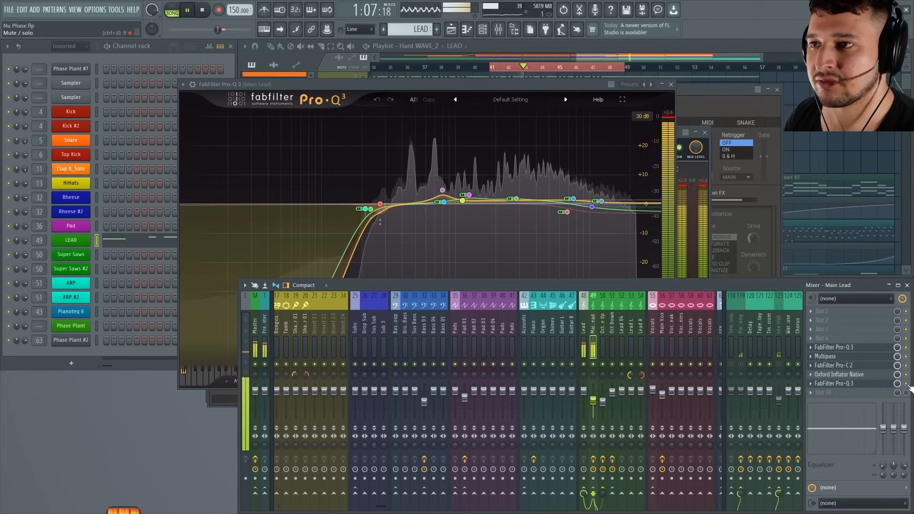
key("space")
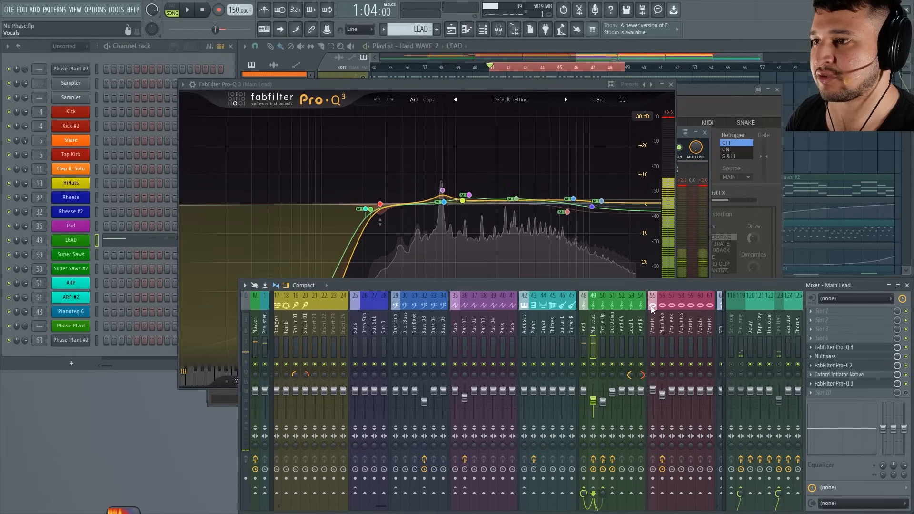
Compare the lead with the final Pro-Q 3 off and on during playback, leaving it enabled, and stop the loop.
mouse_move(507, 201)
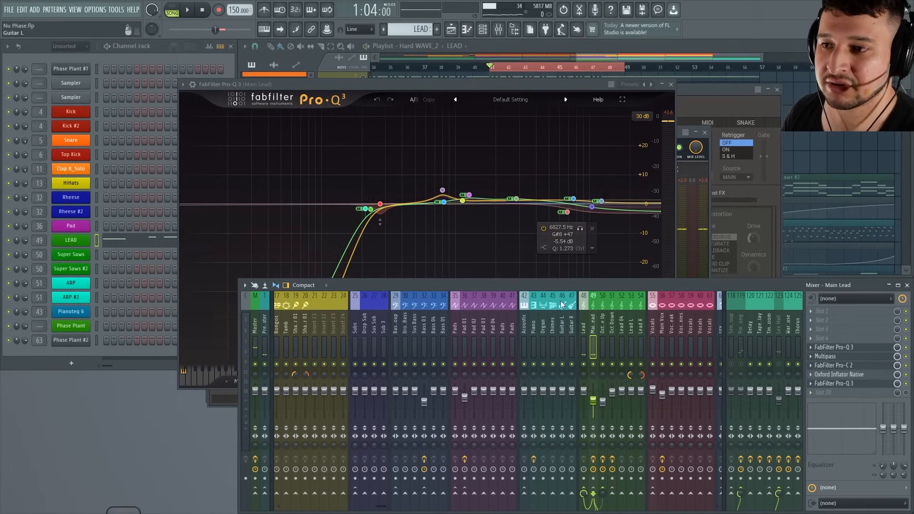
key("space")
left_click(906, 384)
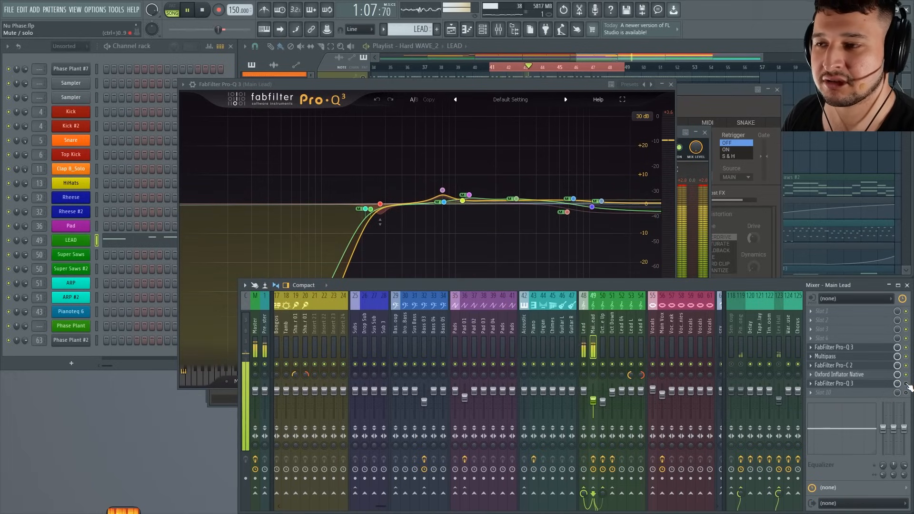
left_click(906, 384)
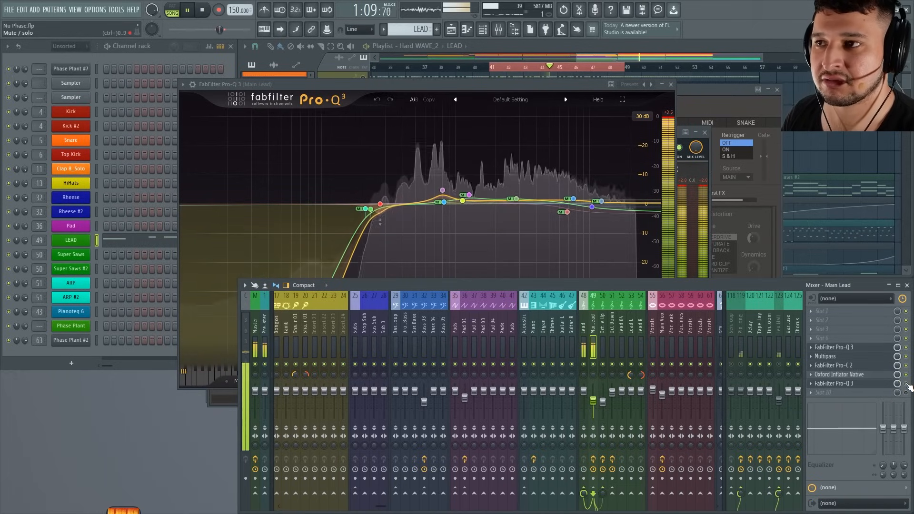
key("space")
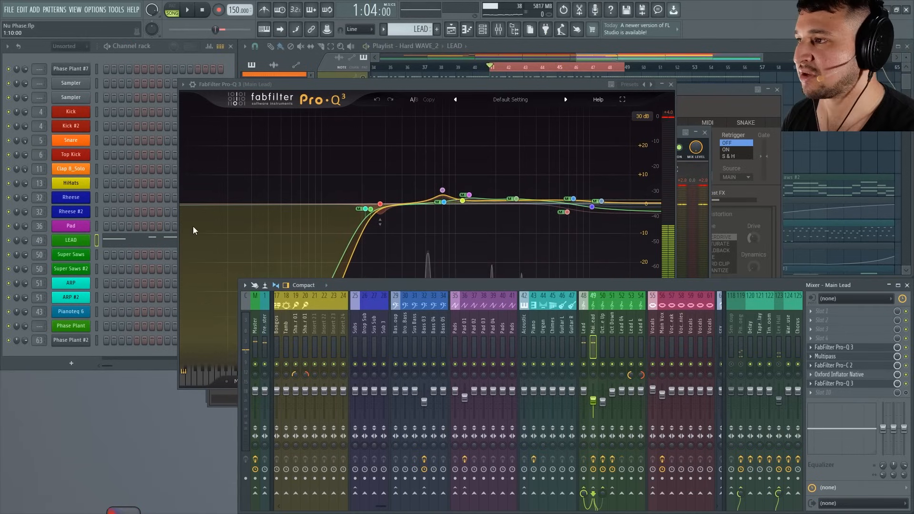
Close the open plugin windows, unsolo the LEAD playlist track and audition the full mix.
left_click(778, 90)
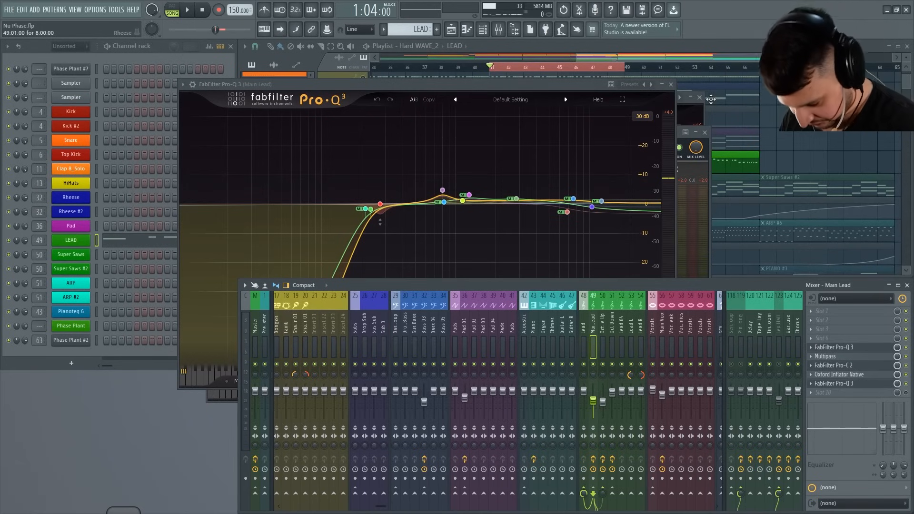
key("Escape")
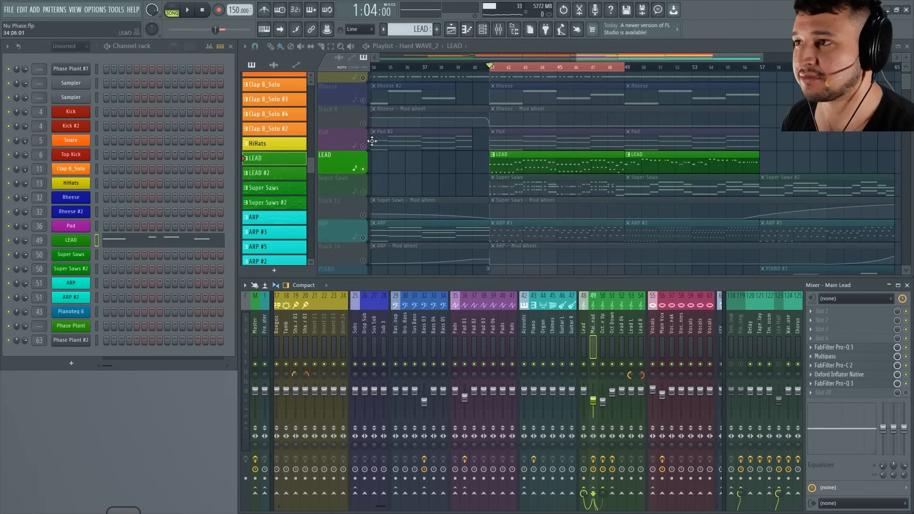
right_click(365, 147)
right_click(365, 148)
key("space")
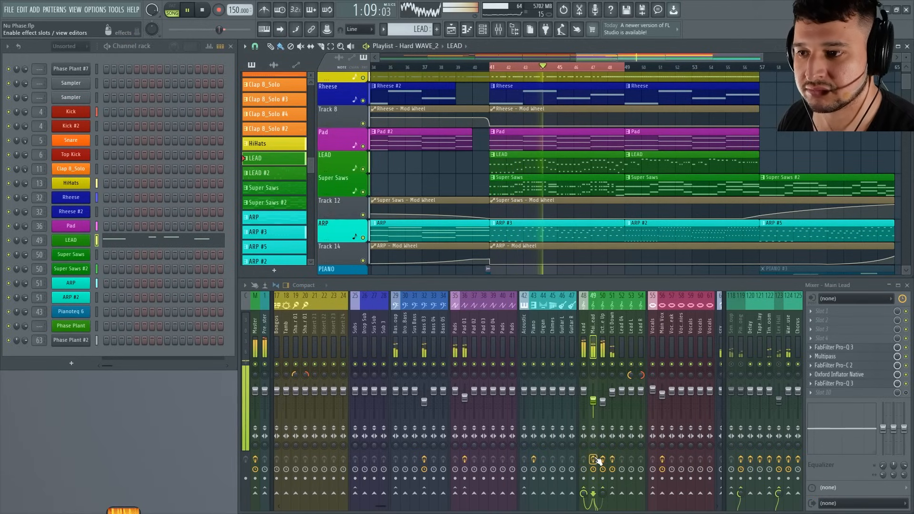
key("space")
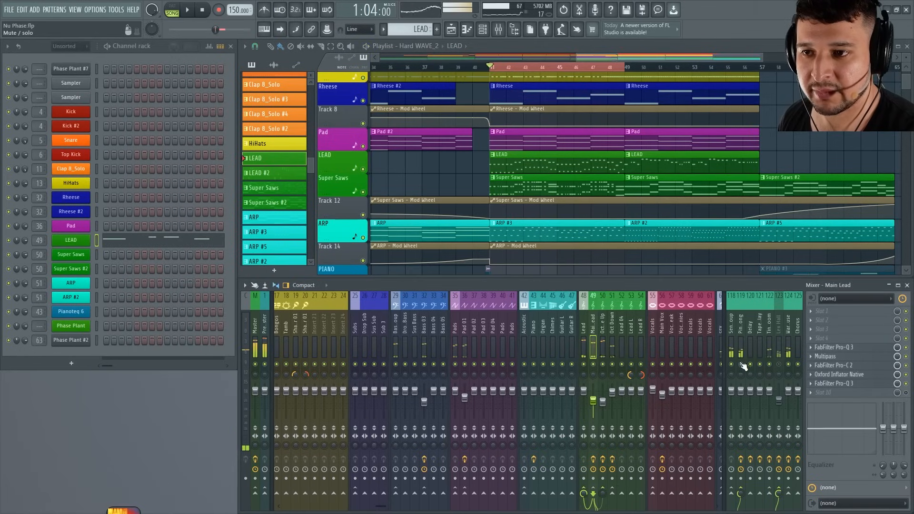
Raise the Main Lead mixer track's volume fader while playing the full arrangement.
key("space")
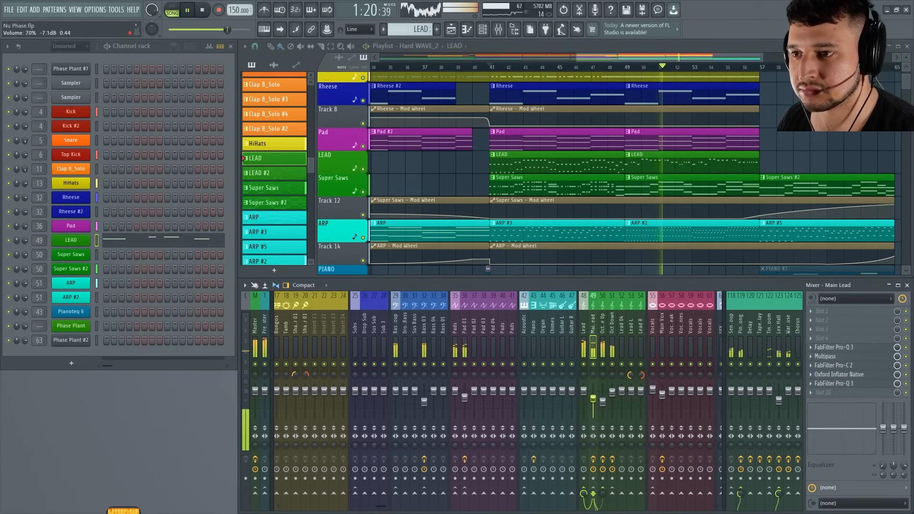
scroll(593, 399, "up", 2)
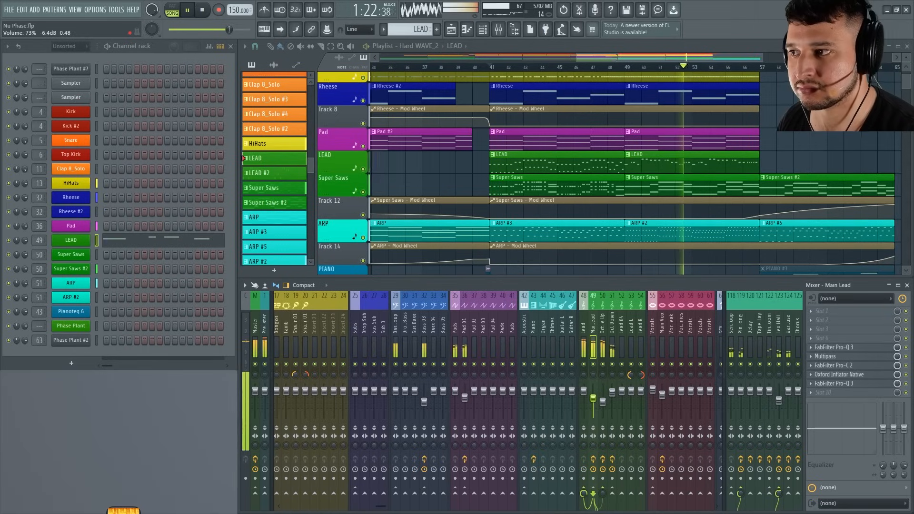
scroll(595, 399, "down", 5)
left_click_drag(601, 385, 601, 383)
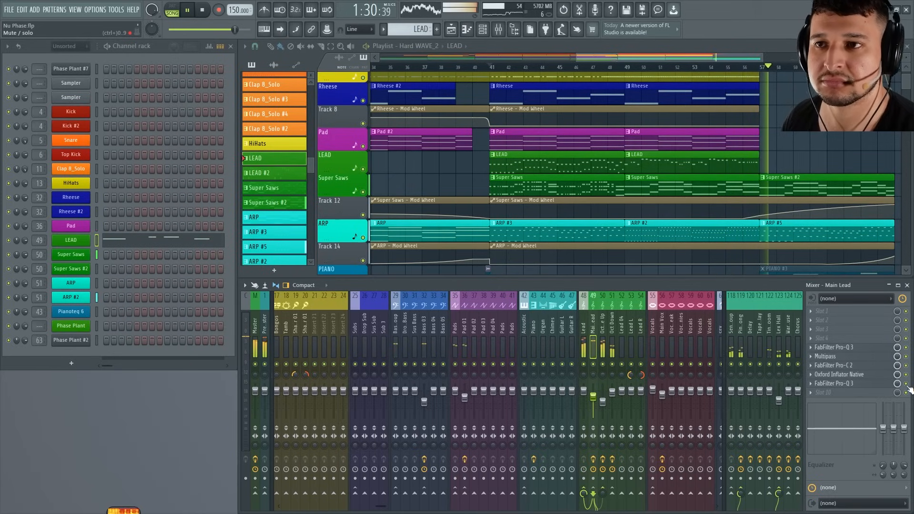
scroll(687, 198, "down", 4)
scroll(798, 212, "up", 5)
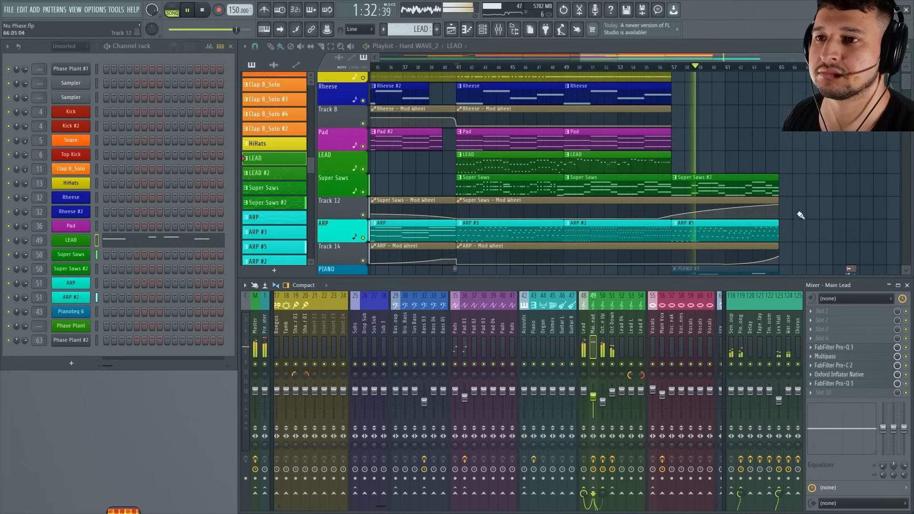